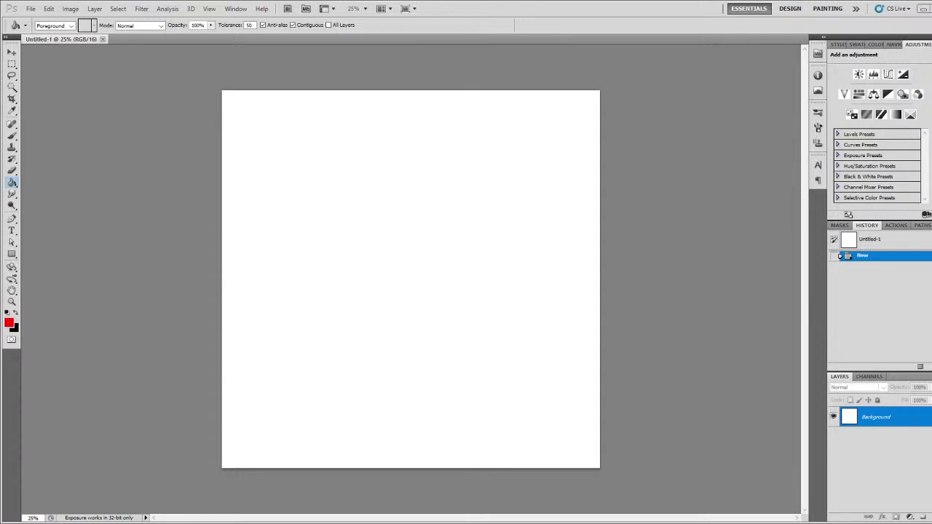
- Add three empty layers above the background and fill the middle one, between Layer 1 and Layer 2, with light gray
key("ctrl+shift+alt+n")
key("ctrl+shift+alt+n")
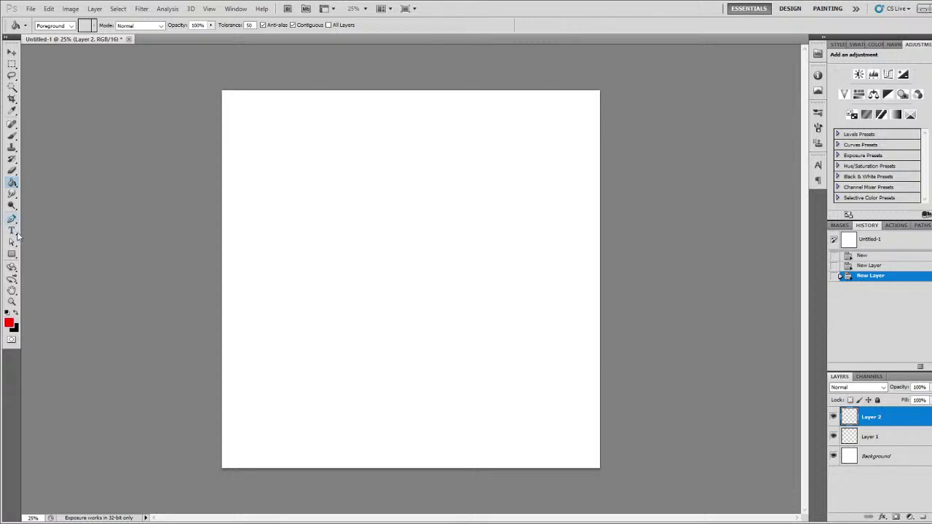
left_click(11, 326)
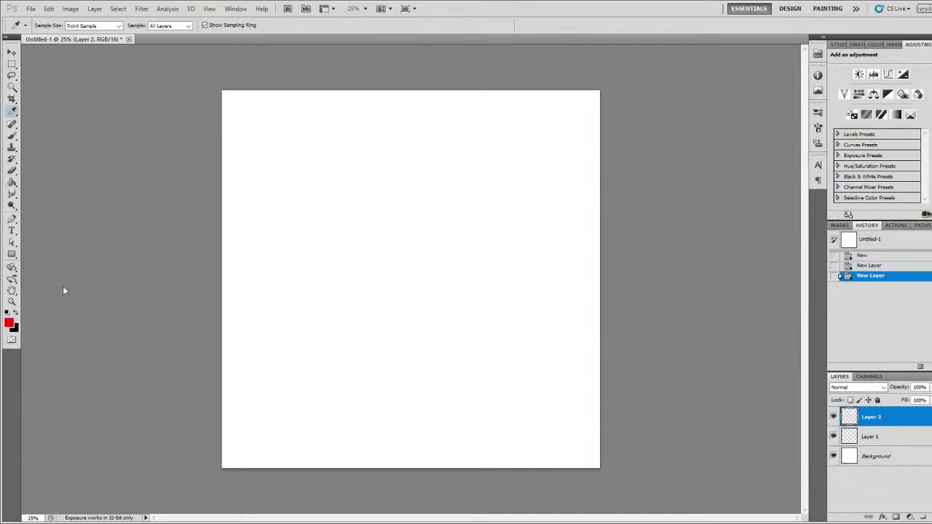
left_click(719, 83)
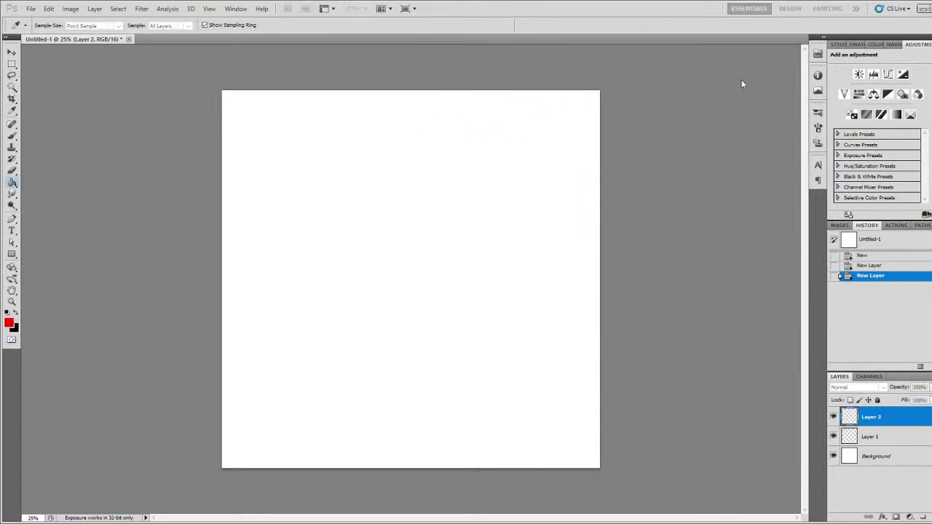
left_click(899, 437)
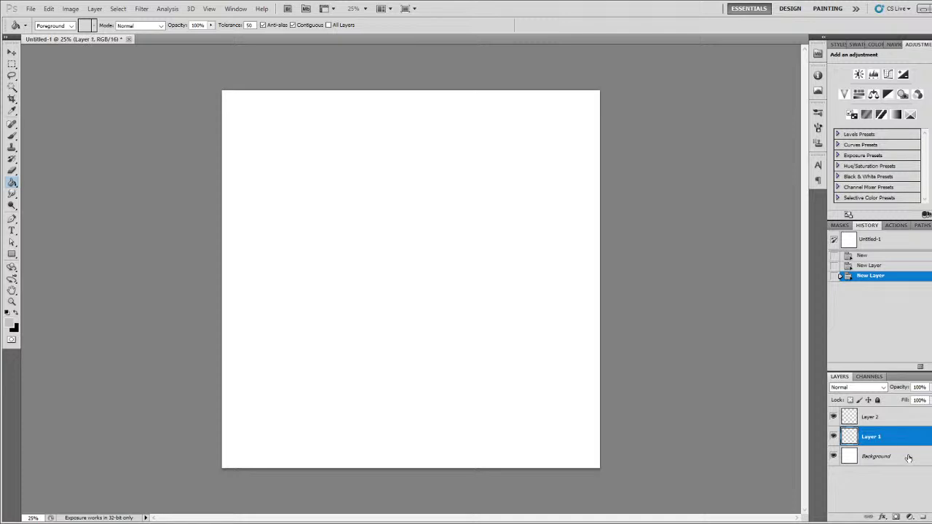
left_click(923, 517)
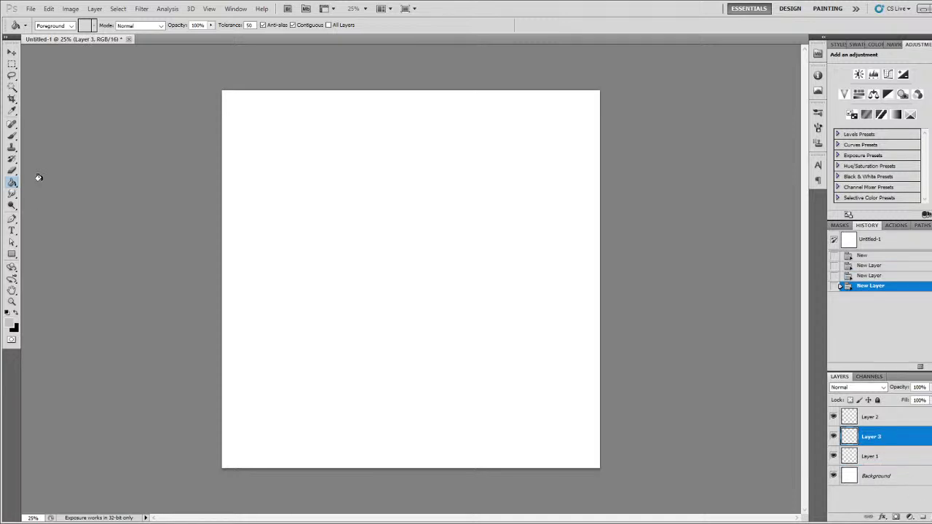
left_click(318, 184)
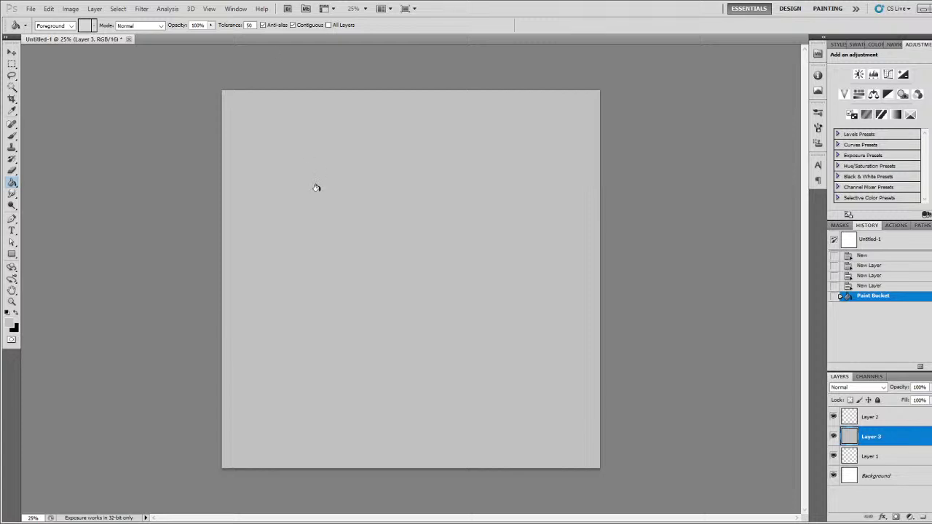
- Sketch a faint oval for the head in the canvas's upper half with a black brush at 1% flow
left_click(12, 136)
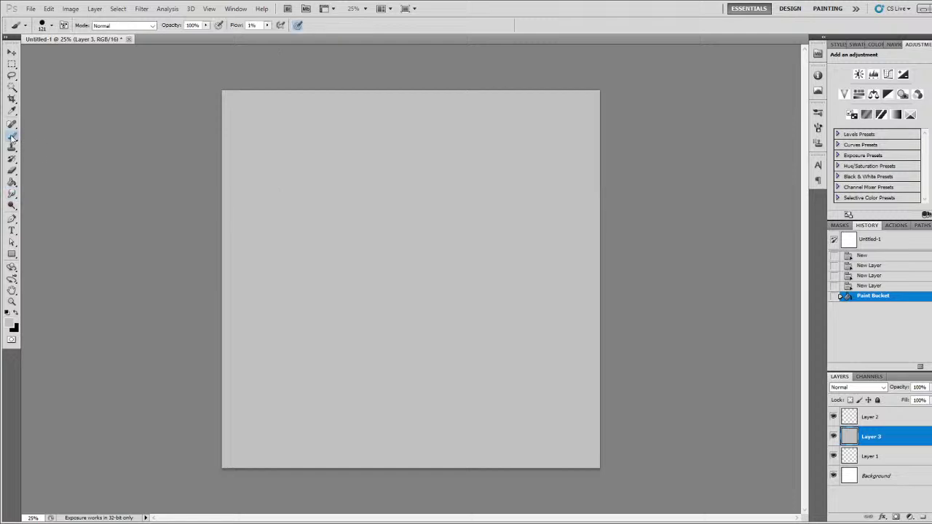
left_click(10, 323)
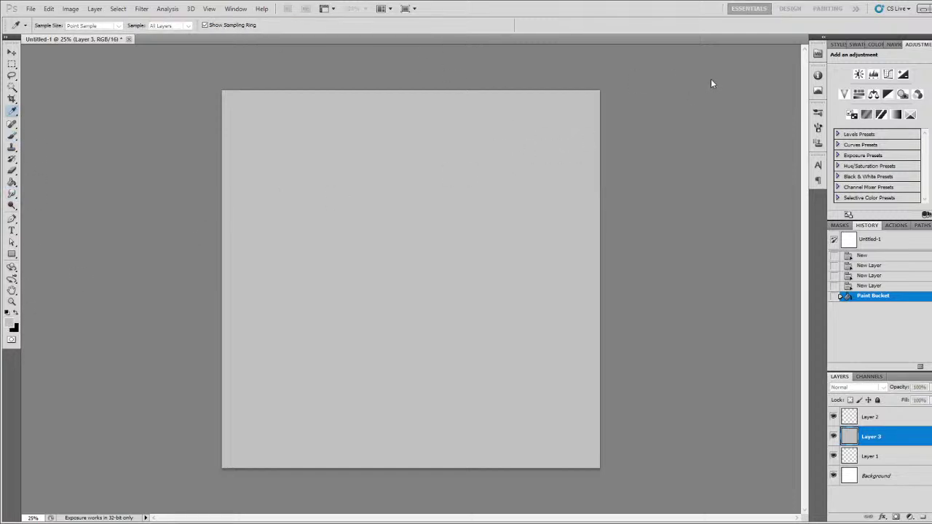
key("b")
left_click(15, 313)
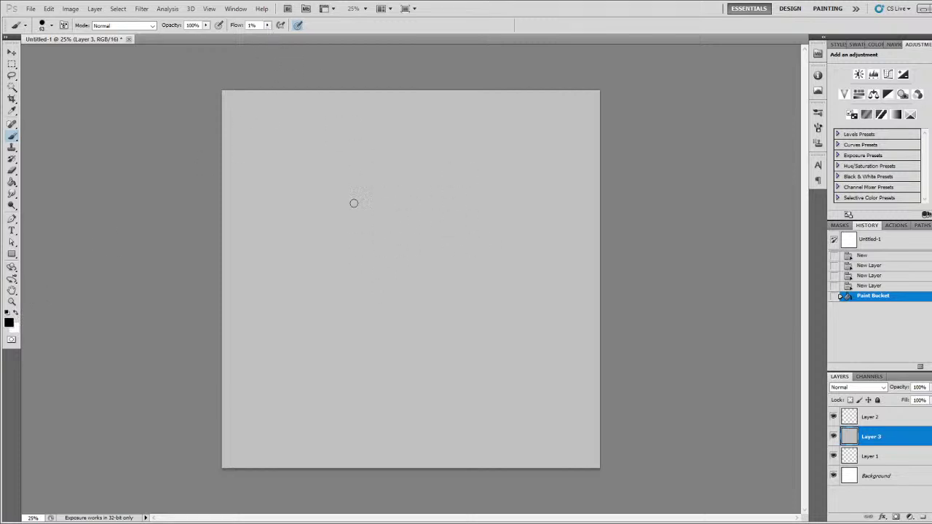
mouse_move(395, 144)
left_mouse_down()
mouse_move(454, 160)
mouse_move(462, 254)
mouse_move(371, 270)
mouse_move(404, 115)
mouse_move(421, 334)
left_mouse_up()
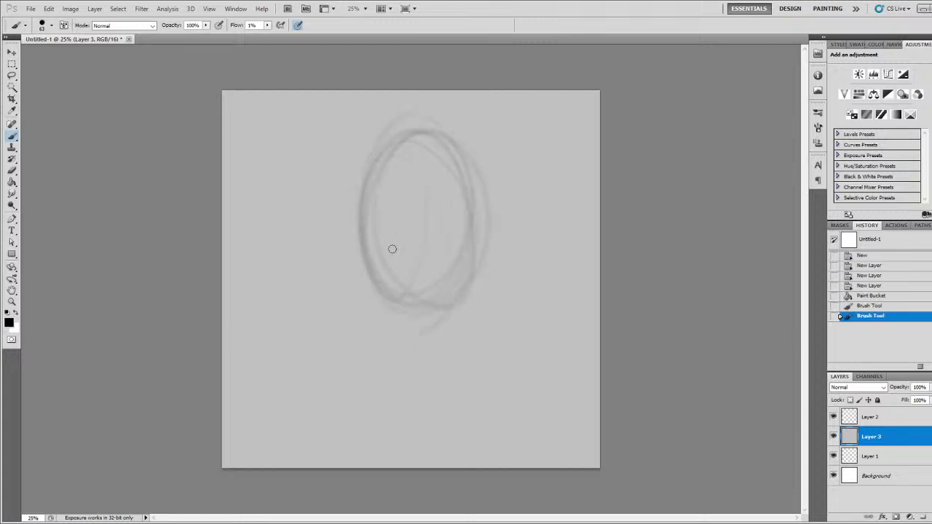
- Brush horizontal eye guides and a vertical center guide on the head, and outline the chin and right jaw
mouse_move(472, 211)
left_mouse_down()
mouse_move(428, 209)
mouse_move(467, 211)
mouse_move(439, 205)
mouse_move(448, 210)
mouse_move(438, 224)
mouse_move(480, 226)
mouse_move(427, 227)
mouse_move(455, 230)
mouse_move(446, 233)
mouse_move(404, 207)
mouse_move(444, 165)
mouse_move(447, 181)
mouse_move(446, 161)
mouse_move(439, 289)
mouse_move(443, 255)
left_mouse_up()
left_click(444, 225)
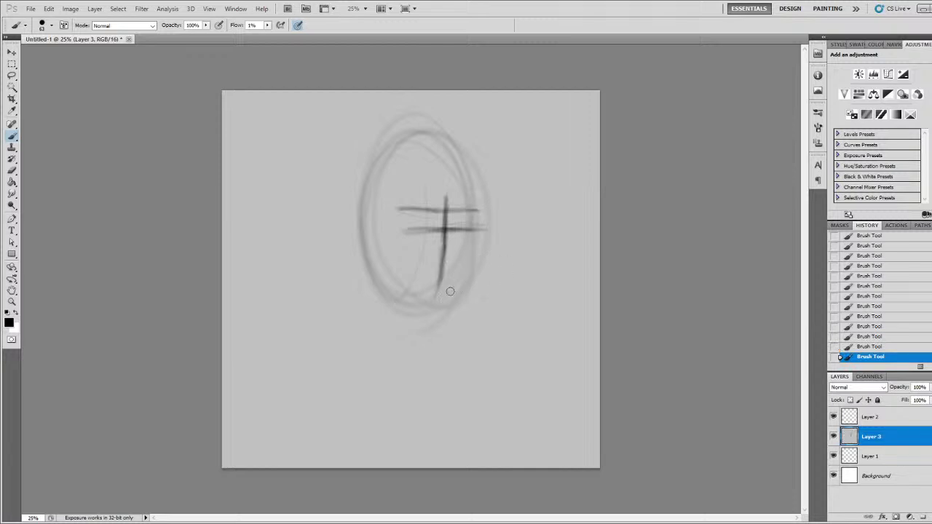
mouse_move(430, 303)
left_mouse_down()
mouse_move(450, 300)
mouse_move(410, 297)
left_mouse_up()
mouse_move(457, 287)
left_mouse_down()
mouse_move(447, 299)
mouse_move(474, 251)
mouse_move(477, 260)
mouse_move(481, 179)
left_mouse_up()
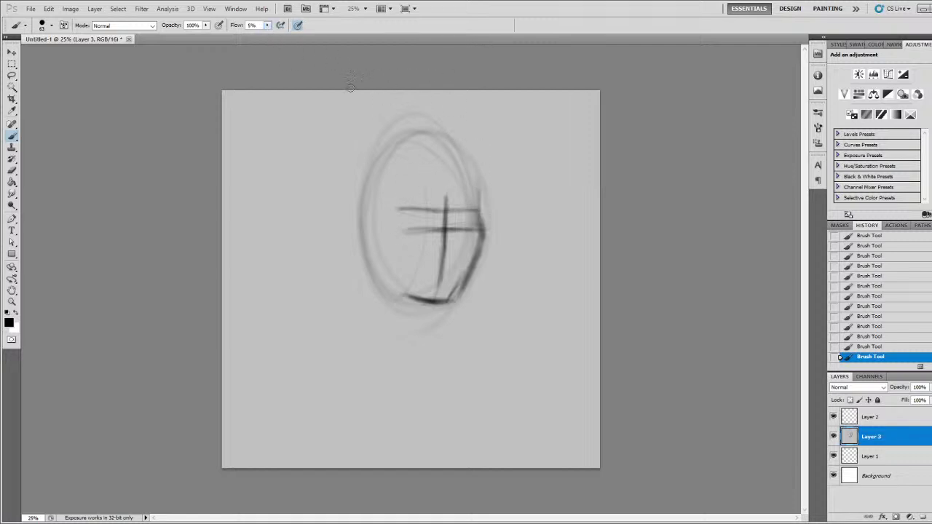
- Set the brush flow to 12% and draw the hairline and the thick outer hair contour around the head
key("shift+1")
key("shift+2")
mouse_move(442, 175)
left_mouse_down()
mouse_move(410, 159)
mouse_move(400, 173)
mouse_move(380, 250)
left_mouse_up()
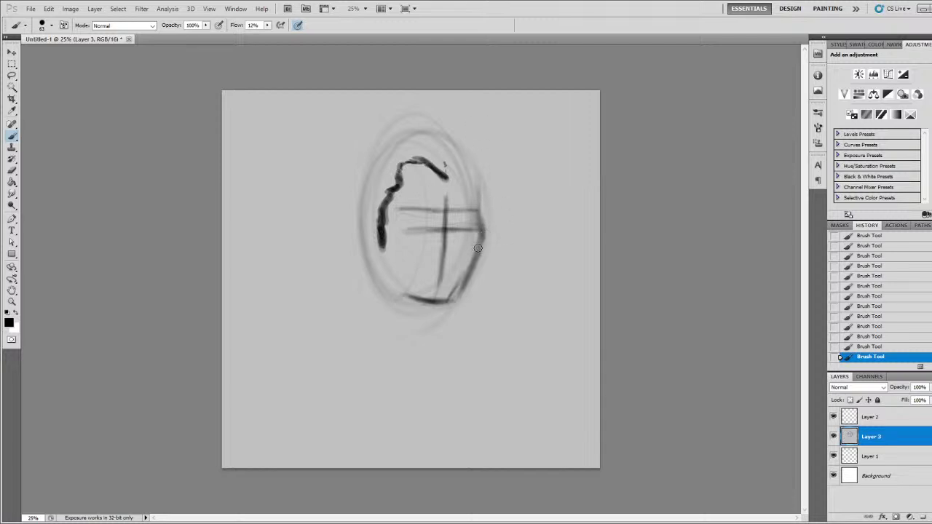
mouse_move(482, 241)
left_mouse_down()
mouse_move(486, 175)
mouse_move(481, 193)
mouse_move(472, 163)
mouse_move(458, 171)
mouse_move(446, 161)
mouse_move(480, 164)
mouse_move(485, 185)
mouse_move(491, 171)
mouse_move(475, 160)
mouse_move(487, 178)
mouse_move(467, 133)
mouse_move(490, 171)
mouse_move(463, 129)
mouse_move(446, 132)
mouse_move(471, 146)
mouse_move(456, 129)
mouse_move(426, 124)
mouse_move(435, 121)
mouse_move(445, 126)
mouse_move(395, 140)
mouse_move(408, 123)
mouse_move(367, 169)
mouse_move(370, 155)
mouse_move(361, 222)
left_mouse_up()
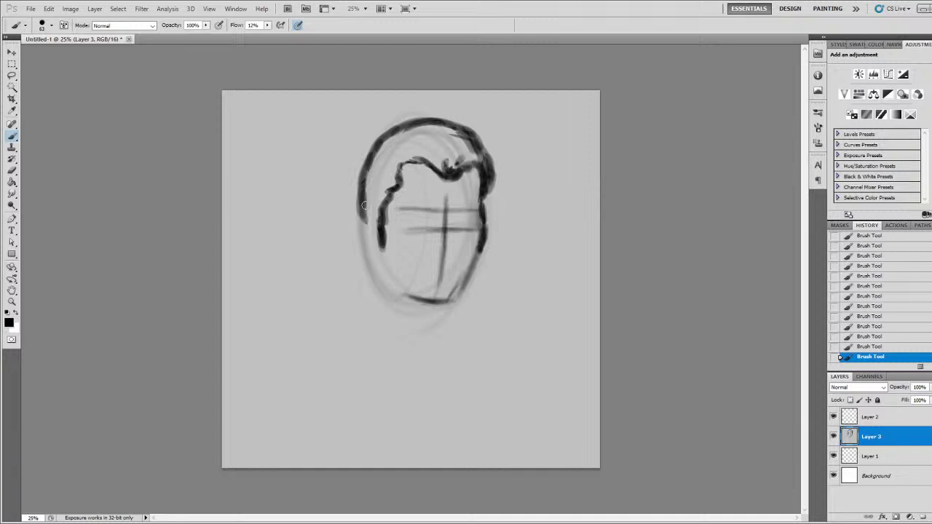
mouse_move(365, 207)
left_mouse_down()
mouse_move(357, 204)
mouse_move(350, 226)
mouse_move(377, 279)
mouse_move(368, 274)
left_mouse_up()
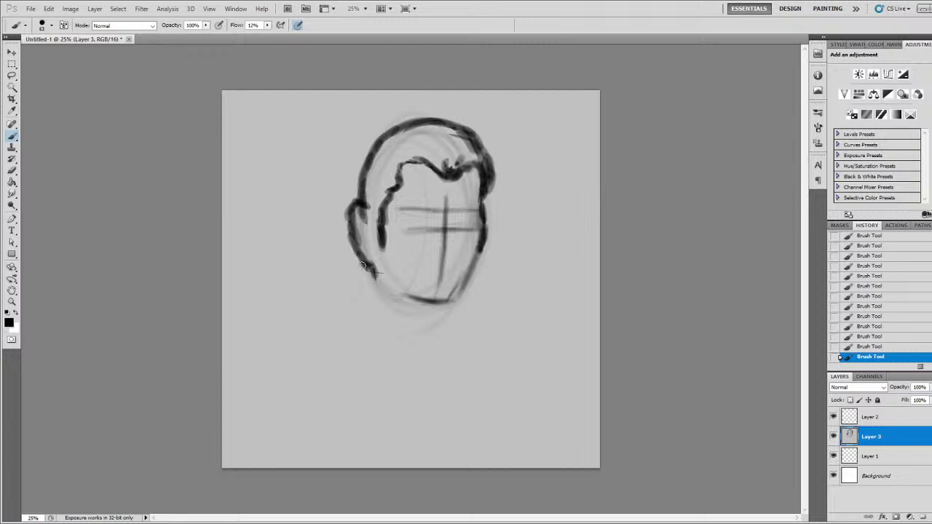
- Draw the hair's lower edge toward the chin and sketch the neck with its high collar folds
mouse_move(367, 268)
left_mouse_down()
mouse_move(409, 289)
mouse_move(401, 286)
mouse_move(411, 323)
left_mouse_up()
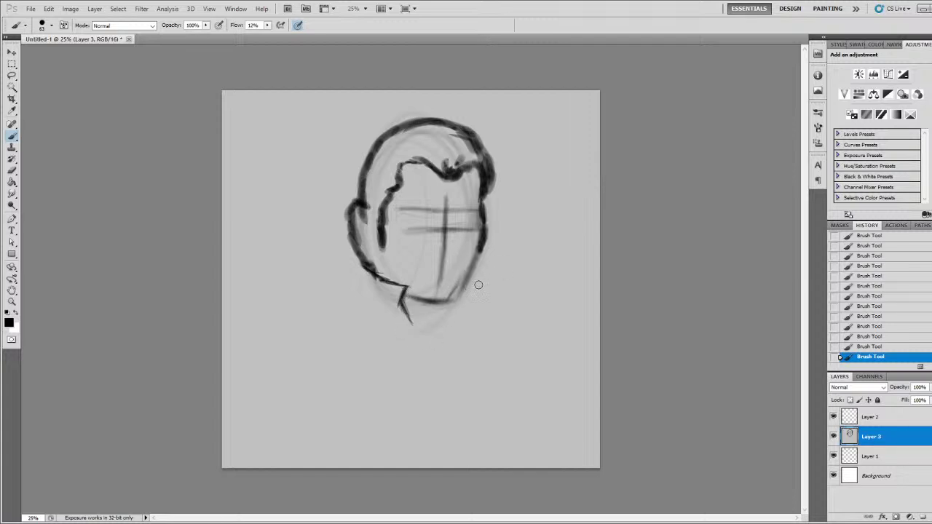
mouse_move(459, 289)
left_mouse_down()
mouse_move(465, 310)
mouse_move(442, 329)
left_mouse_up()
mouse_move(406, 315)
left_mouse_down()
mouse_move(409, 323)
mouse_move(415, 364)
left_mouse_up()
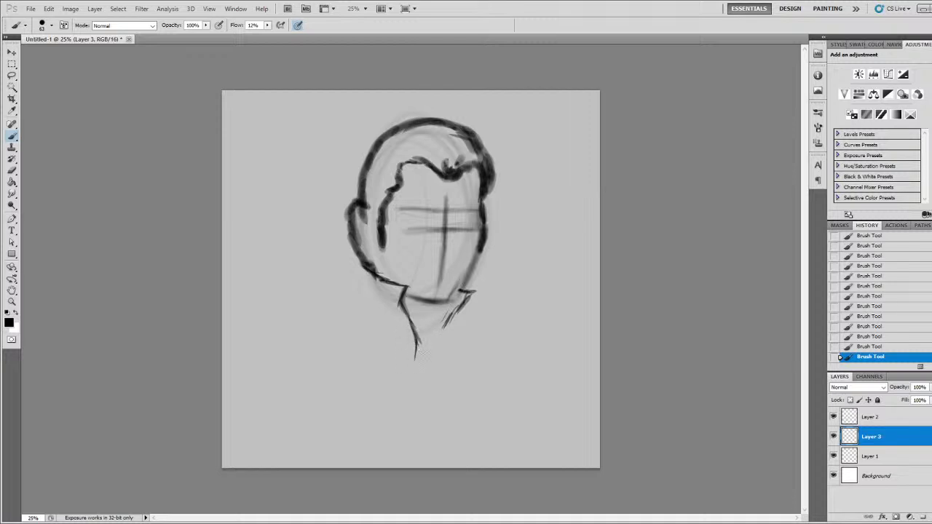
mouse_move(405, 309)
left_mouse_down()
mouse_move(432, 309)
mouse_move(424, 318)
mouse_move(432, 336)
mouse_move(445, 334)
left_mouse_up()
left_click_drag(418, 340, 444, 344)
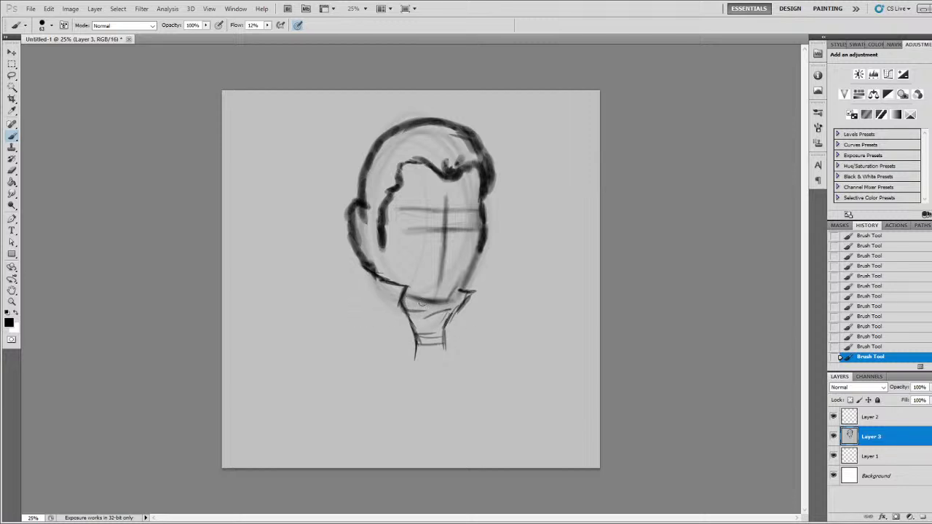
- Draw the broad left lapel of the robe and the inner edge of the right lapel, converging below the neck
mouse_move(372, 280)
left_mouse_down()
mouse_move(376, 322)
mouse_move(445, 440)
left_mouse_up()
mouse_move(368, 277)
left_mouse_down()
mouse_move(333, 331)
mouse_move(390, 415)
left_mouse_up()
left_click_drag(359, 367, 410, 440)
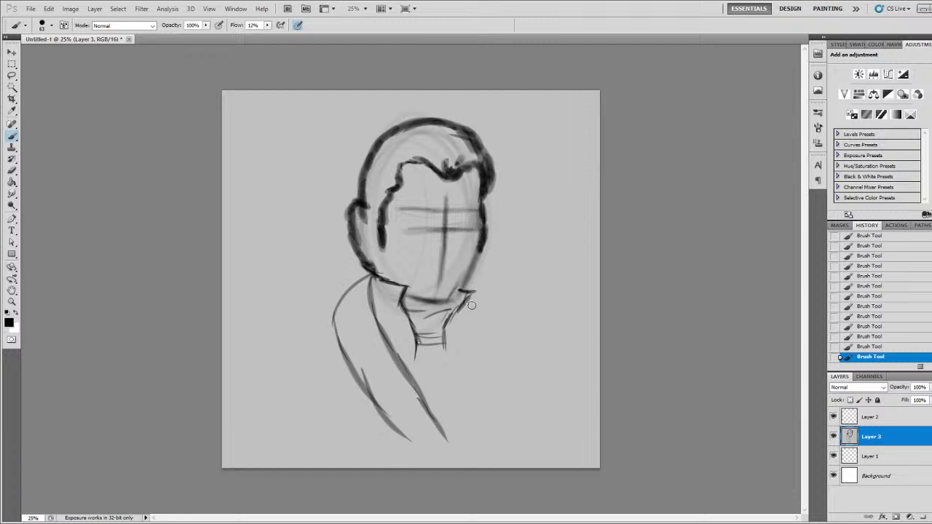
left_click_drag(463, 308, 455, 355)
mouse_move(462, 341)
left_mouse_down()
mouse_move(449, 385)
mouse_move(429, 406)
left_mouse_up()
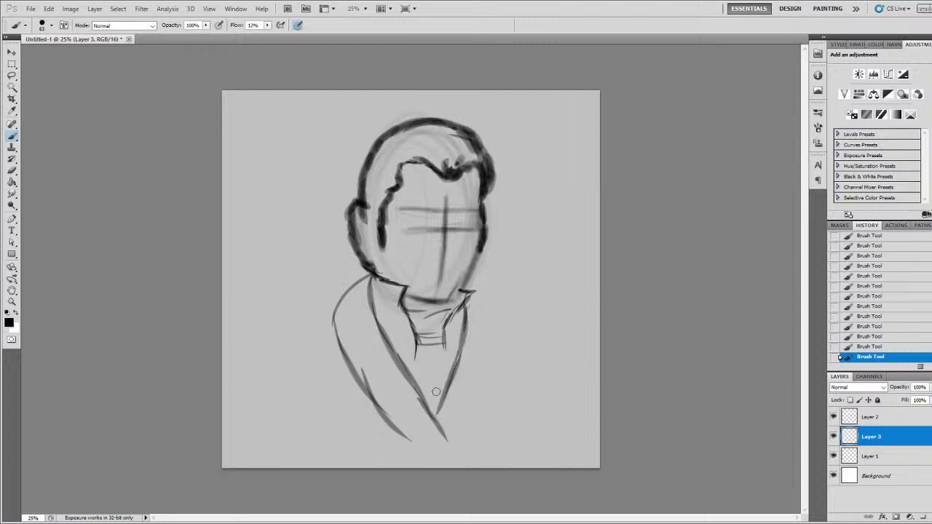
- Draw the outer edge of the right lapel and outline both shoulders and upper arms
left_click_drag(456, 437, 482, 387)
left_click_drag(470, 422, 502, 322)
mouse_move(486, 377)
left_mouse_down()
mouse_move(499, 298)
mouse_move(486, 303)
mouse_move(499, 322)
mouse_move(511, 324)
mouse_move(501, 313)
mouse_move(537, 327)
mouse_move(530, 385)
mouse_move(559, 386)
left_mouse_up()
left_click_drag(533, 326, 575, 406)
mouse_move(334, 308)
left_mouse_down()
mouse_move(296, 320)
mouse_move(275, 349)
mouse_move(279, 330)
mouse_move(258, 410)
left_mouse_up()
left_click_drag(277, 345, 247, 428)
left_click_drag(266, 367, 237, 466)
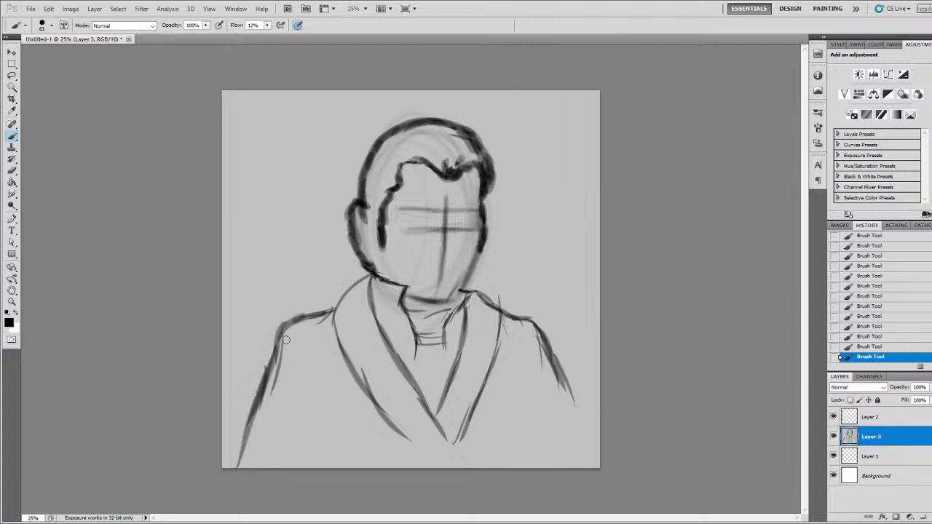
- Extend the crossing lapels to the canvas's lower edge and add inner arm and sleeve fold lines on both sides
left_click_drag(368, 400, 422, 469)
left_click_drag(431, 422, 470, 466)
left_click_drag(421, 399, 479, 469)
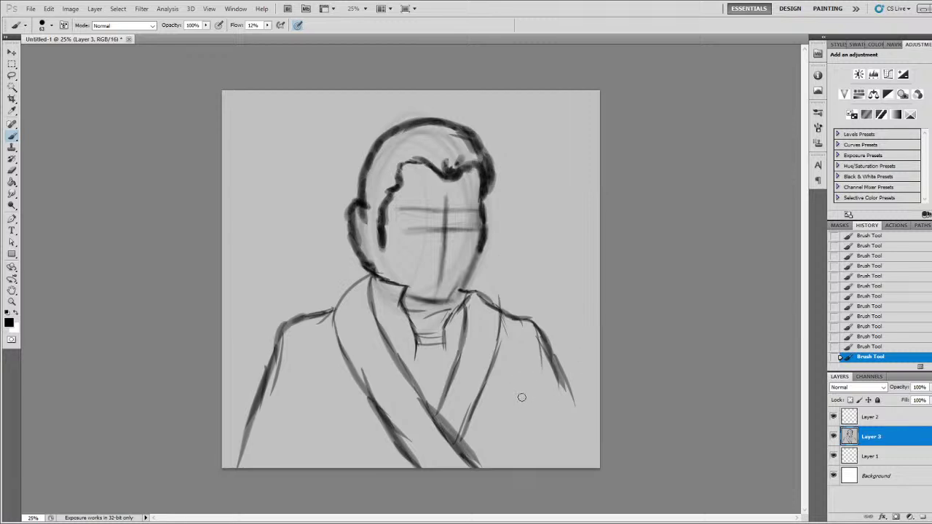
left_click_drag(526, 398, 523, 466)
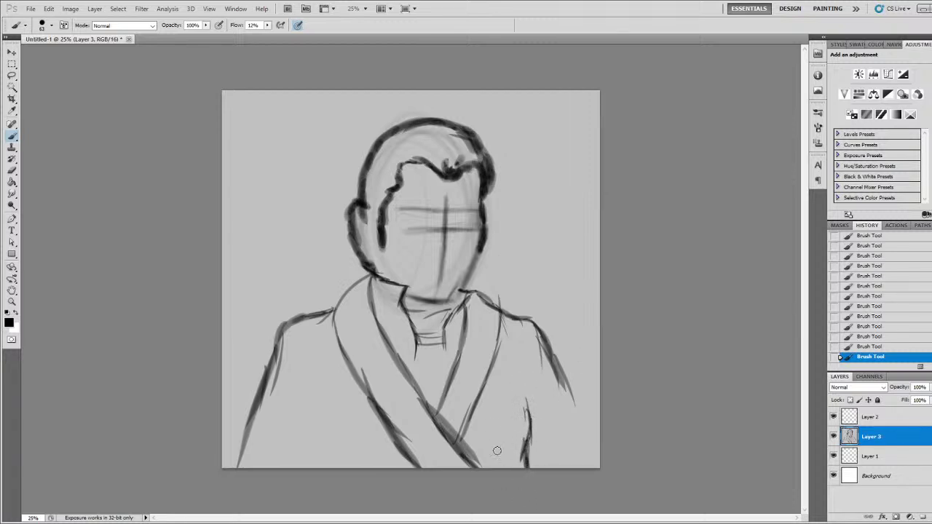
left_click_drag(323, 461, 323, 470)
left_click_drag(313, 415, 326, 460)
left_click_drag(337, 420, 323, 447)
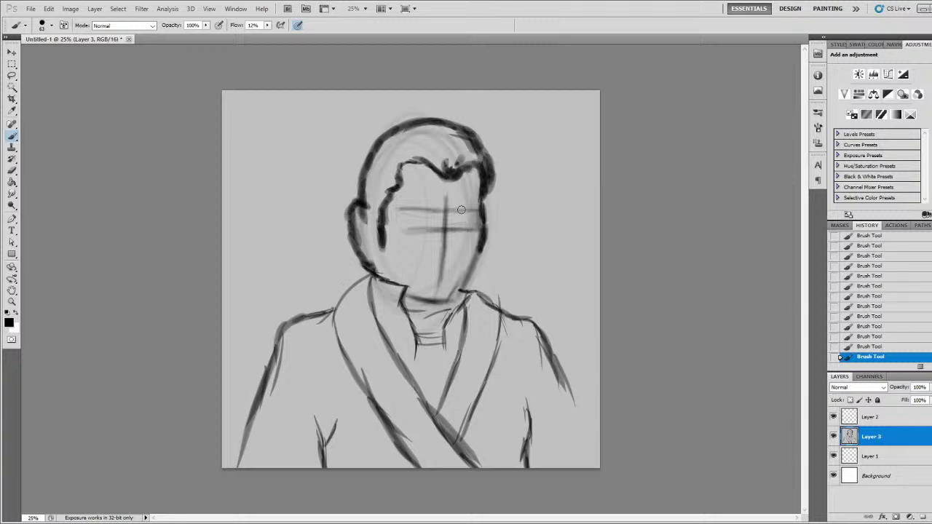
- Add a taller outer contour to the hair and draw both eyebrows along the upper guide line
mouse_move(353, 193)
left_mouse_down()
mouse_move(364, 137)
mouse_move(348, 160)
mouse_move(390, 116)
mouse_move(356, 137)
mouse_move(390, 128)
mouse_move(388, 113)
mouse_move(378, 119)
mouse_move(425, 109)
mouse_move(383, 114)
mouse_move(442, 123)
mouse_move(437, 111)
mouse_move(465, 129)
mouse_move(420, 107)
mouse_move(468, 135)
mouse_move(456, 117)
mouse_move(483, 150)
mouse_move(428, 115)
mouse_move(396, 116)
mouse_move(350, 195)
mouse_move(381, 137)
mouse_move(422, 109)
left_mouse_up()
left_click_drag(353, 186, 349, 153)
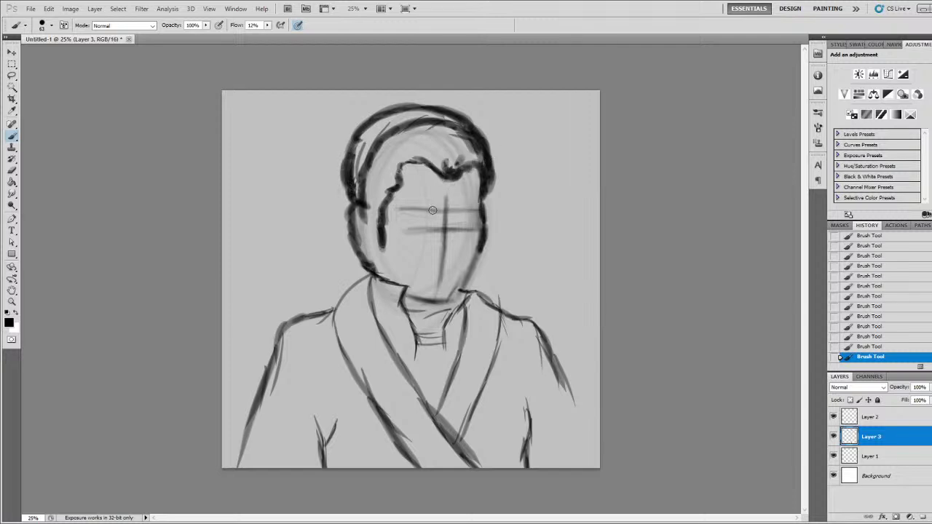
left_click_drag(432, 209, 400, 207)
left_click_drag(458, 211, 479, 209)
- Outline both eyes beneath the eyebrows, redoing the first eye strokes, and extend the dark hair strands beside the cheek
left_click_drag(418, 216, 425, 218)
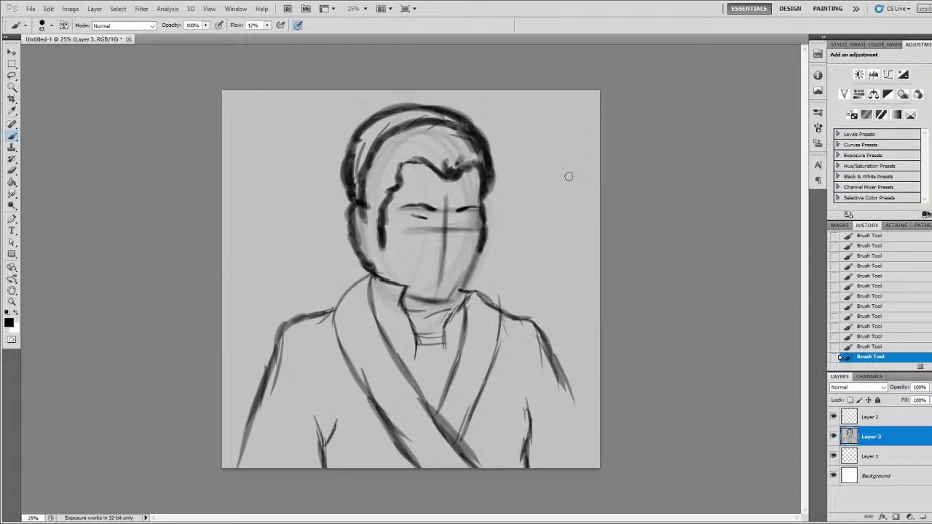
left_click(889, 339)
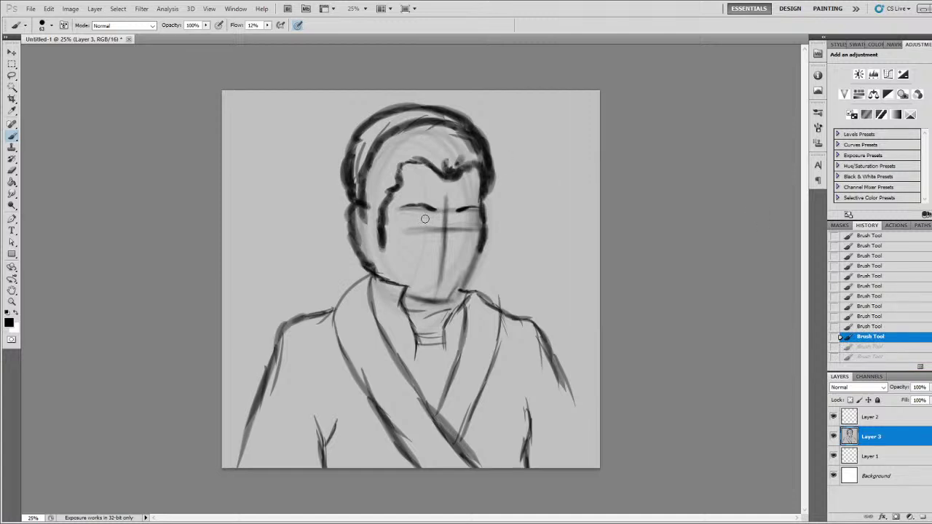
left_click_drag(425, 218, 431, 218)
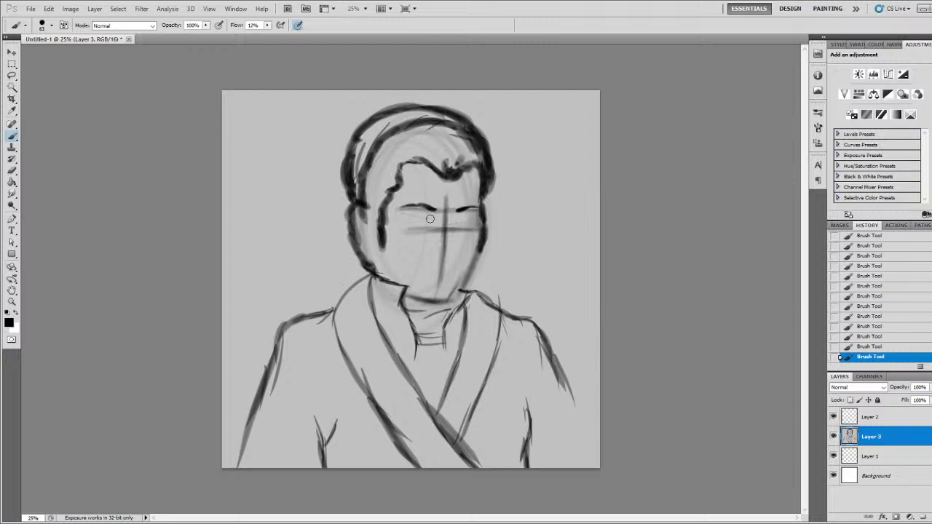
mouse_move(431, 218)
left_mouse_down()
mouse_move(404, 216)
mouse_move(419, 222)
mouse_move(430, 219)
left_mouse_up()
left_click_drag(460, 217, 476, 223)
mouse_move(382, 266)
left_mouse_down()
mouse_move(378, 245)
mouse_move(375, 273)
mouse_move(368, 213)
mouse_move(377, 246)
left_mouse_up()
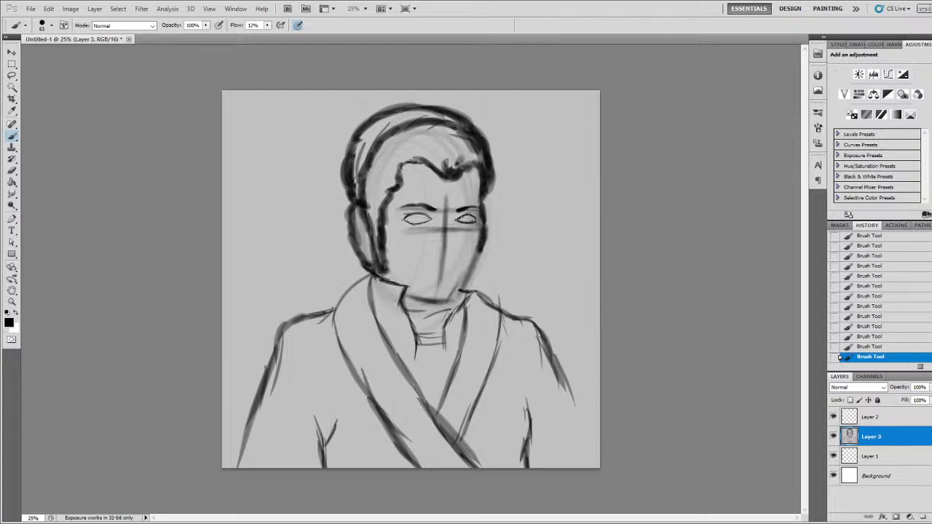
- Paint the irises, draw the nostrils and nose bridge, and define the lid of the right eye
left_click_drag(415, 218, 465, 219)
left_click_drag(427, 248, 452, 255)
left_click_drag(450, 246, 449, 218)
left_click_drag(455, 216, 471, 218)
left_click_drag(479, 218, 472, 217)
- Touch up the right eye with small alternating white and black brush strokes
key("x")
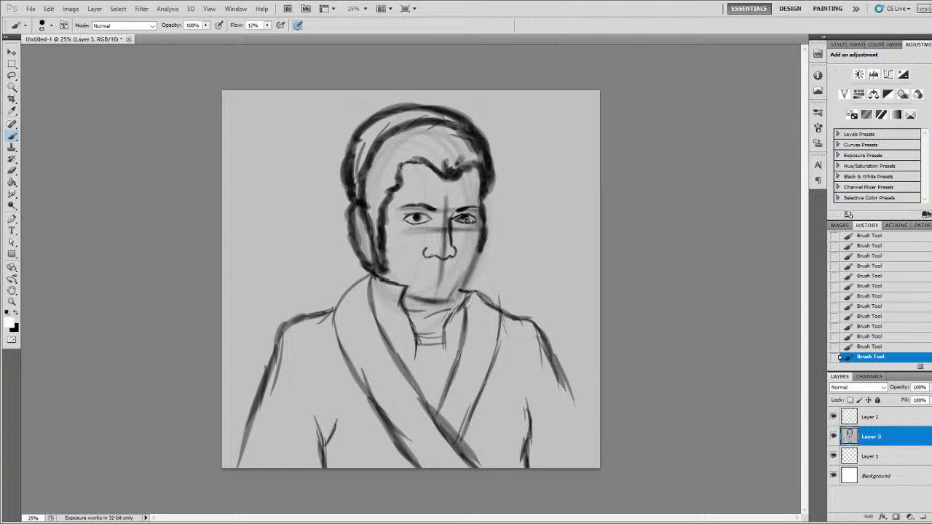
left_click_drag(460, 218, 465, 218)
key("x")
left_click_drag(466, 217, 468, 217)
key("x")
key("x")
key("ctrl+z")
key("ctrl+z")
- Draw the mouth below the nose, with the lip line, the lips and the shadow under the lower lip
left_click_drag(428, 274, 435, 272)
mouse_move(448, 273)
left_mouse_down()
mouse_move(456, 267)
mouse_move(444, 274)
left_mouse_up()
left_click_drag(441, 271, 449, 271)
- Darken the chin, the jawline and the right cheek contour up to the hair
mouse_move(459, 290)
left_mouse_down()
mouse_move(425, 305)
mouse_move(404, 293)
mouse_move(432, 304)
left_mouse_up()
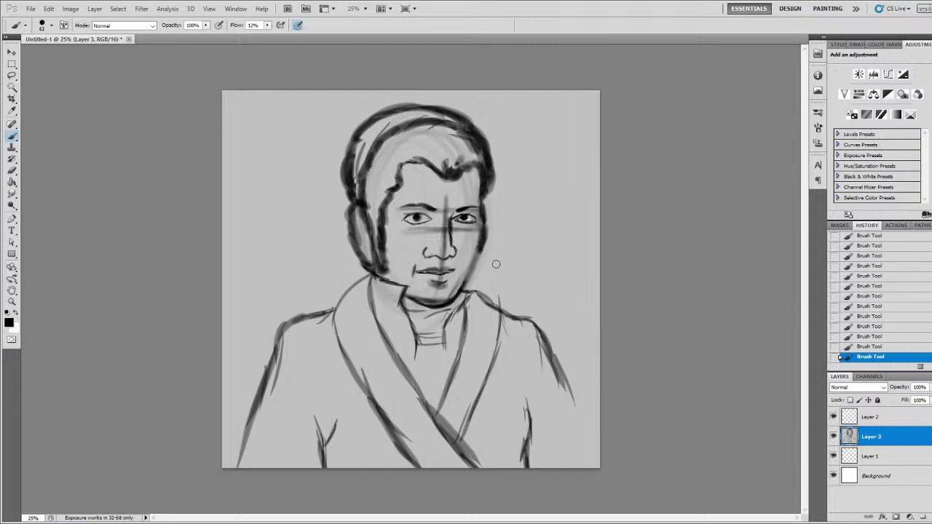
left_click_drag(480, 249, 473, 262)
left_click_drag(409, 298, 436, 303)
mouse_move(467, 276)
left_mouse_down()
mouse_move(494, 164)
mouse_move(488, 193)
left_mouse_up()
left_click_drag(480, 233, 481, 219)
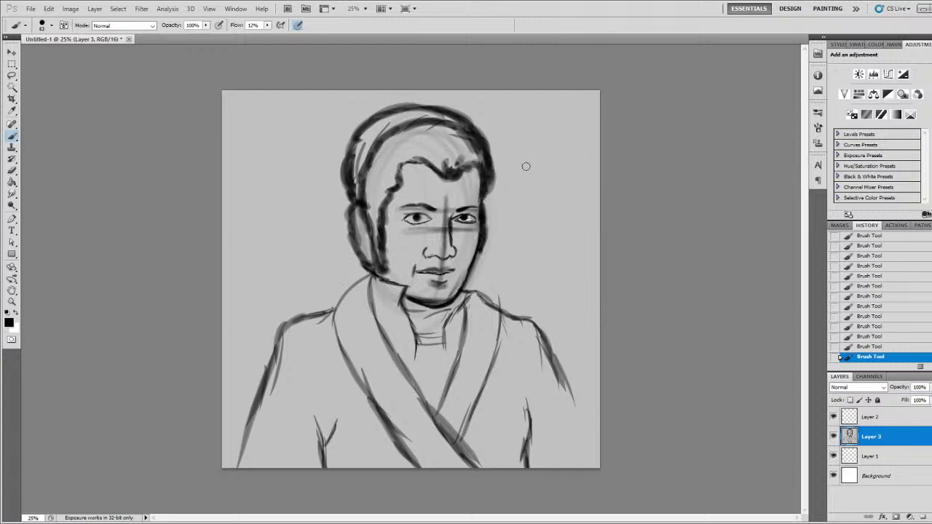
mouse_move(498, 172)
left_mouse_down()
mouse_move(493, 187)
mouse_move(498, 177)
left_mouse_up()
left_click_drag(502, 175, 498, 186)
key("ctrl+z")
mouse_move(503, 174)
left_mouse_down()
mouse_move(534, 167)
mouse_move(541, 176)
mouse_move(548, 213)
mouse_move(536, 233)
left_mouse_up()
key("ctrl+z")
- Erase along the hair's right edge, and lighten the nose bridge and guide lines between the eyes with white
left_click(12, 169)
mouse_move(500, 163)
left_mouse_down()
mouse_move(493, 182)
mouse_move(504, 168)
mouse_move(488, 153)
left_mouse_up()
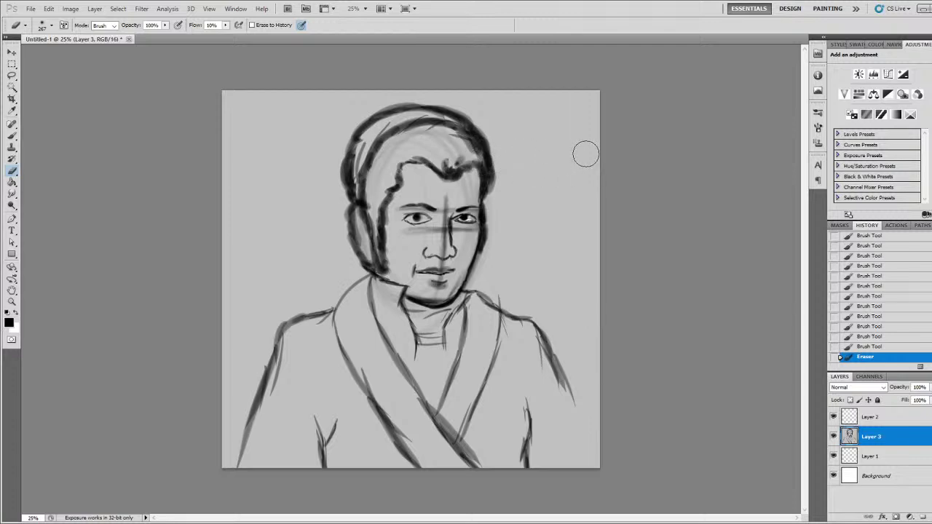
left_click(11, 136)
left_click(16, 312)
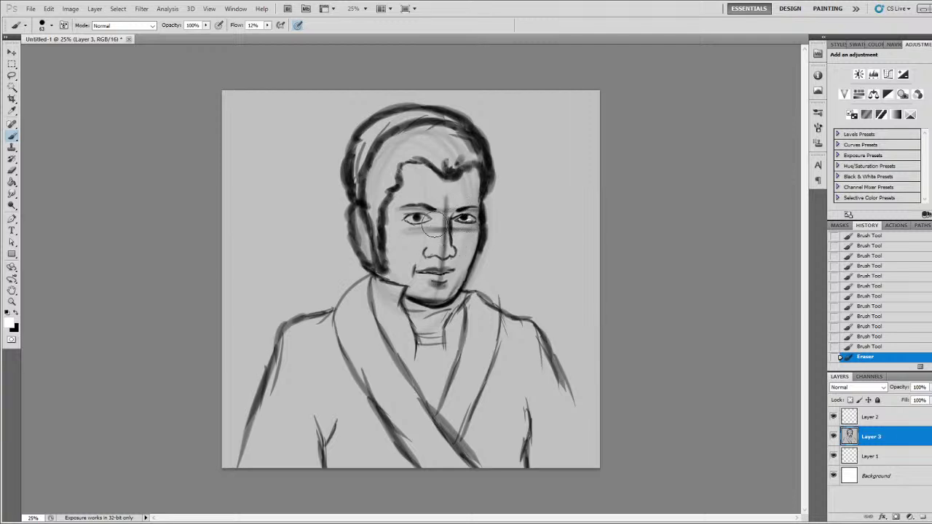
left_click_drag(435, 227, 446, 224)
left_click(449, 204)
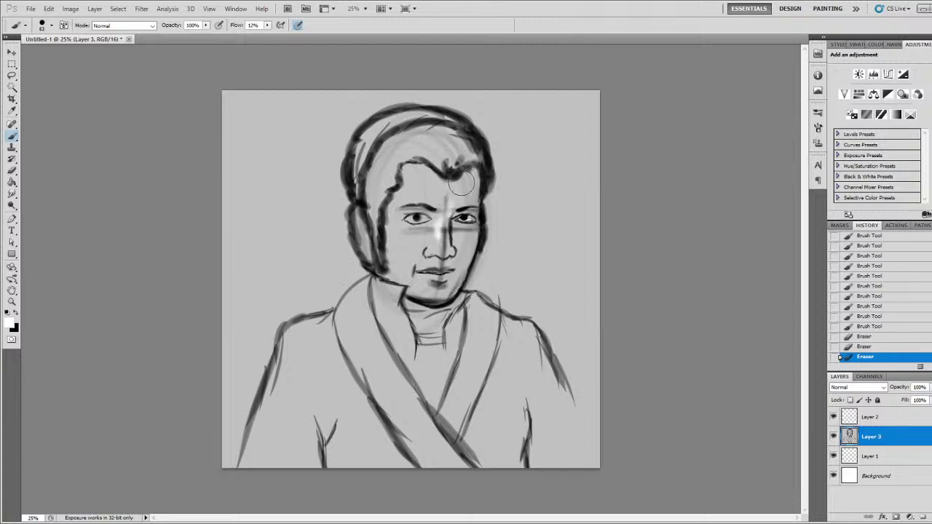
- Lighten the forehead above the brows and the left cheek beside the nose with soft highlights
mouse_move(409, 198)
left_mouse_down()
mouse_move(452, 202)
mouse_move(411, 199)
mouse_move(435, 203)
mouse_move(410, 192)
mouse_move(435, 186)
mouse_move(423, 180)
mouse_move(453, 200)
left_mouse_up()
mouse_move(405, 236)
left_mouse_down()
mouse_move(445, 224)
mouse_move(419, 244)
mouse_move(396, 233)
mouse_move(470, 242)
mouse_move(442, 245)
mouse_move(448, 228)
mouse_move(464, 240)
mouse_move(419, 264)
mouse_move(499, 231)
mouse_move(430, 252)
left_mouse_up()
key("x")
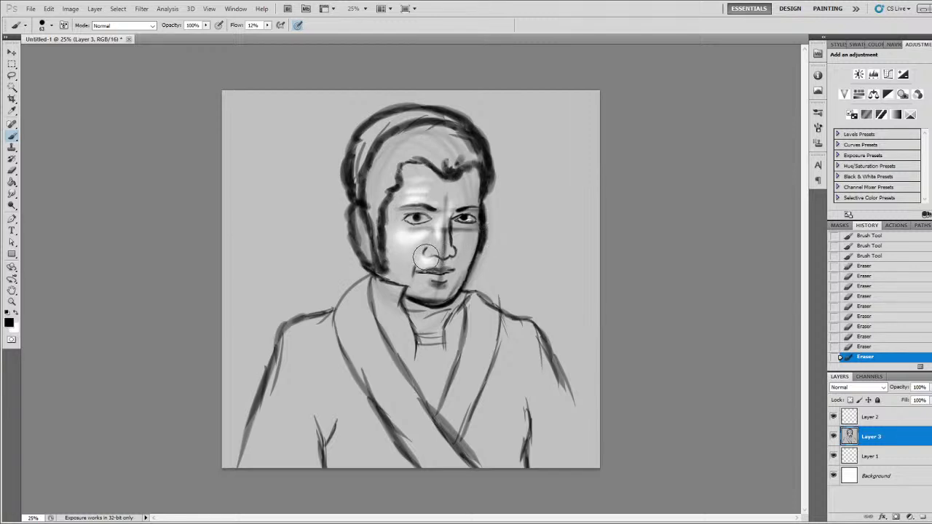
key("x")
key("x")
- Refine the nose with dark strokes around the nostrils and white highlights on its tip, and shade the area above the upper lip
left_click_drag(429, 257, 426, 240)
left_click_drag(453, 256, 470, 260)
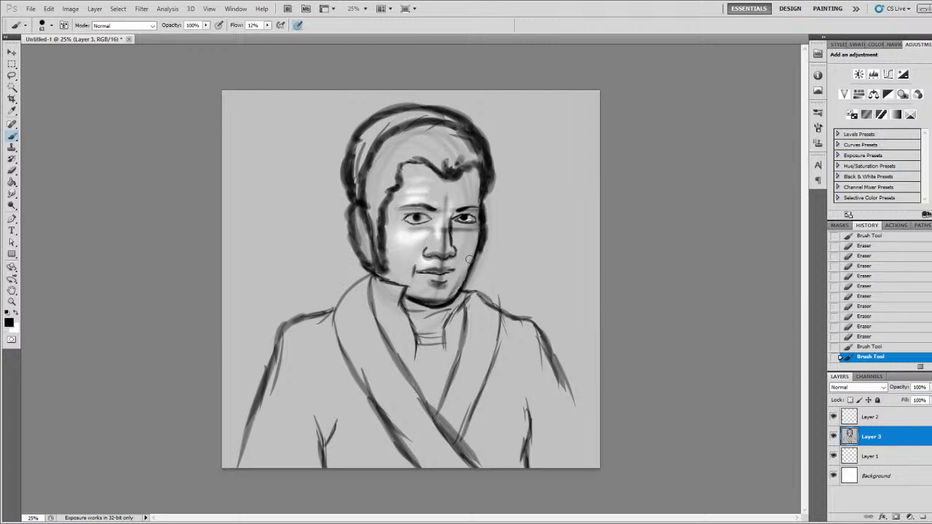
key("x")
left_click_drag(440, 245, 443, 247)
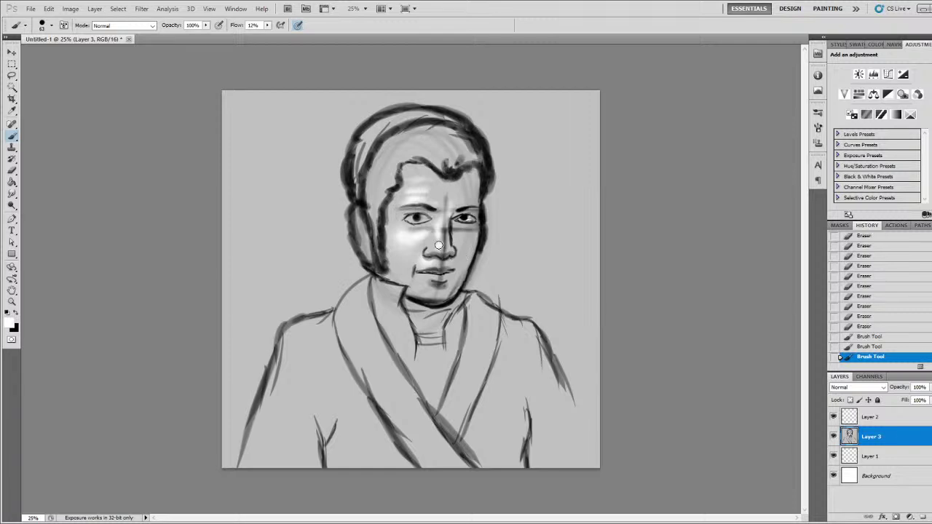
mouse_move(435, 246)
left_mouse_down()
mouse_move(431, 254)
mouse_move(447, 250)
left_mouse_up()
key("x")
left_click_drag(437, 262, 416, 268)
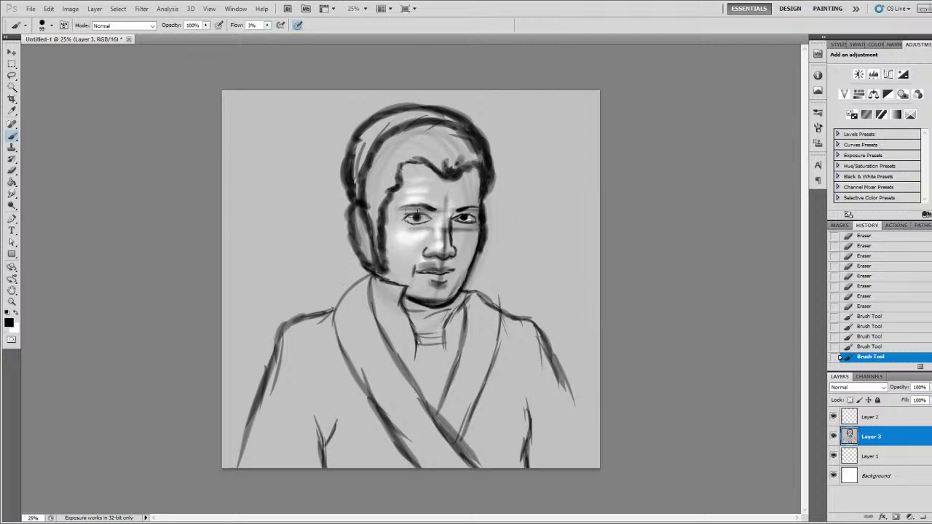
- Shade the sockets around both eyes softly with black at 3% brush flow
left_click_drag(418, 212, 402, 231)
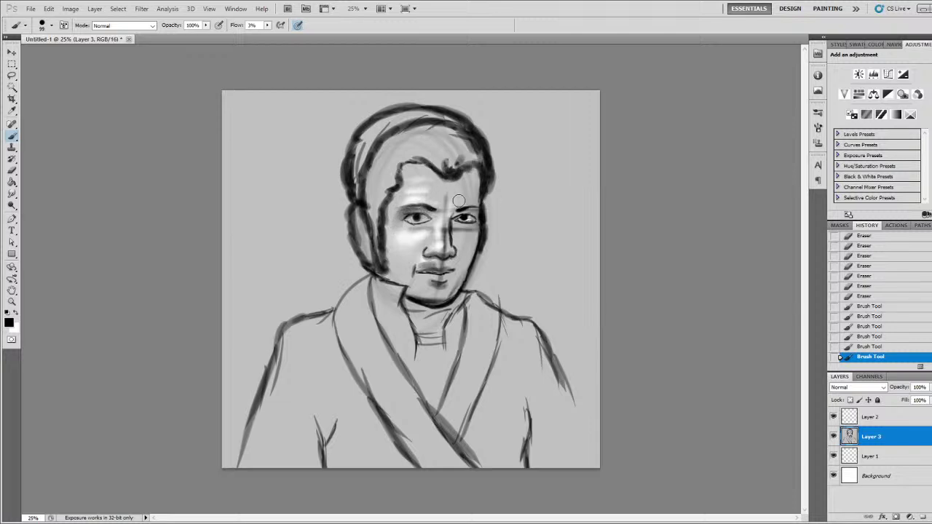
left_click_drag(416, 215, 402, 215)
mouse_move(403, 213)
left_mouse_down()
mouse_move(454, 224)
mouse_move(433, 211)
mouse_move(428, 229)
mouse_move(396, 239)
mouse_move(424, 228)
left_mouse_up()
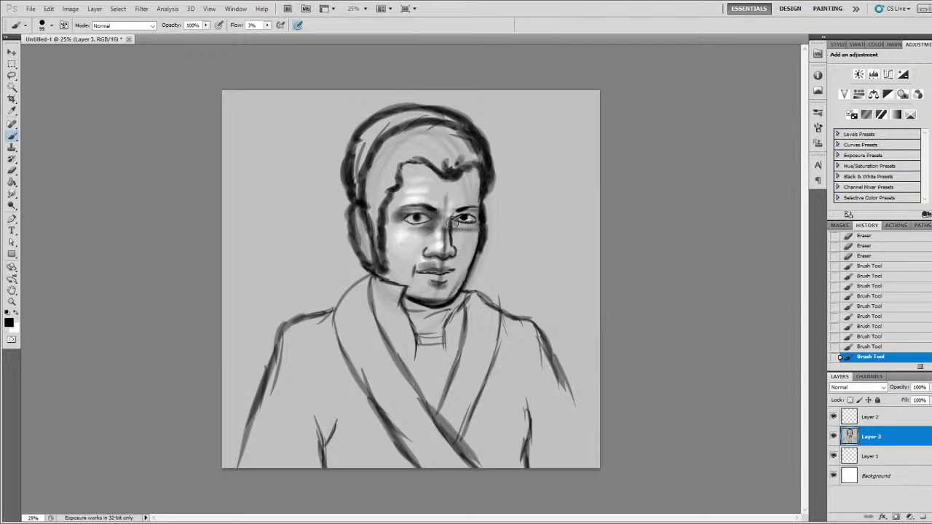
left_click_drag(452, 218, 482, 222)
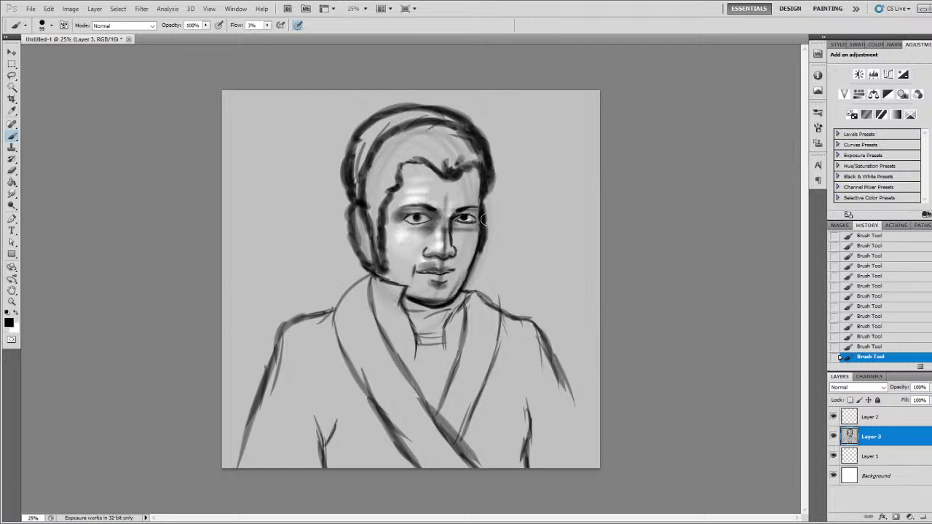
- Shade a light moustache above the upper lip, reverting the heavier strokes, and add soft stubble shadow across the lower cheeks and chin
mouse_move(451, 259)
left_mouse_down()
mouse_move(460, 254)
mouse_move(463, 267)
mouse_move(455, 265)
left_mouse_up()
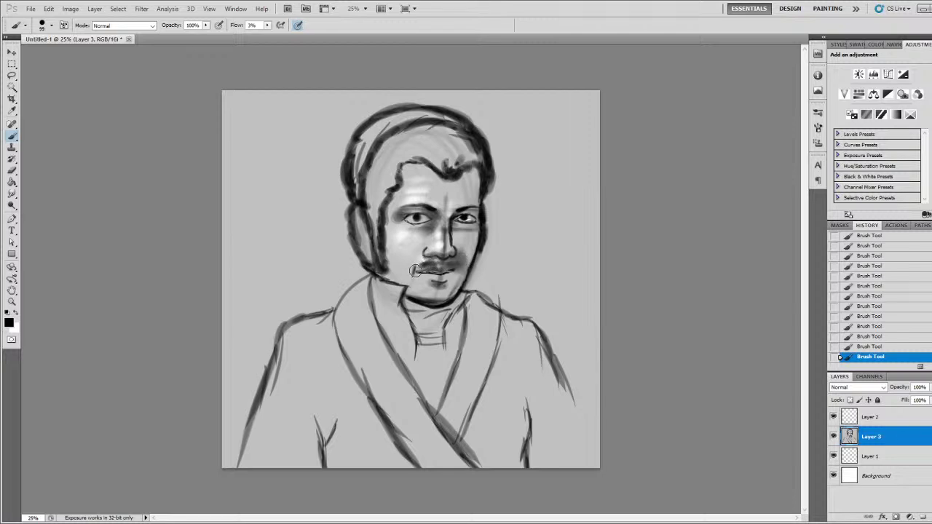
left_click_drag(424, 266, 416, 267)
left_click(871, 347)
left_click(877, 337)
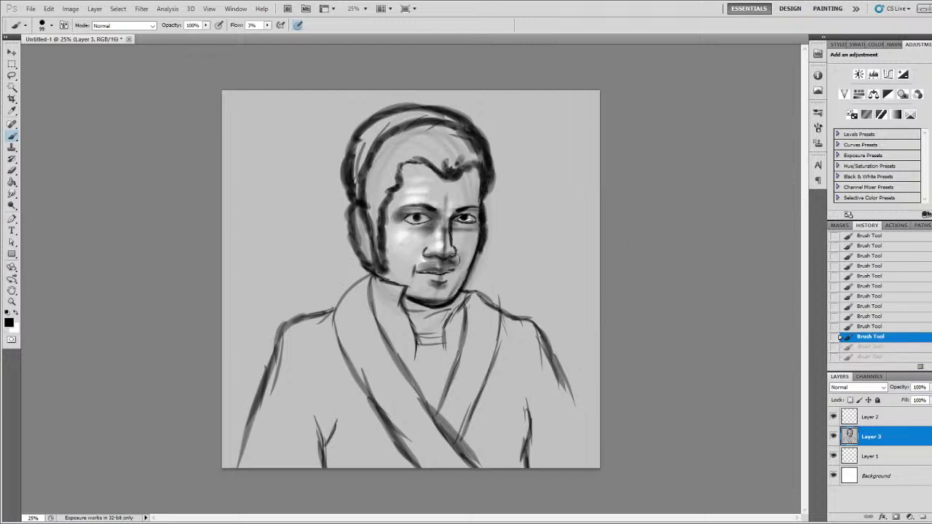
mouse_move(433, 260)
left_mouse_down()
mouse_move(412, 270)
mouse_move(429, 263)
left_mouse_up()
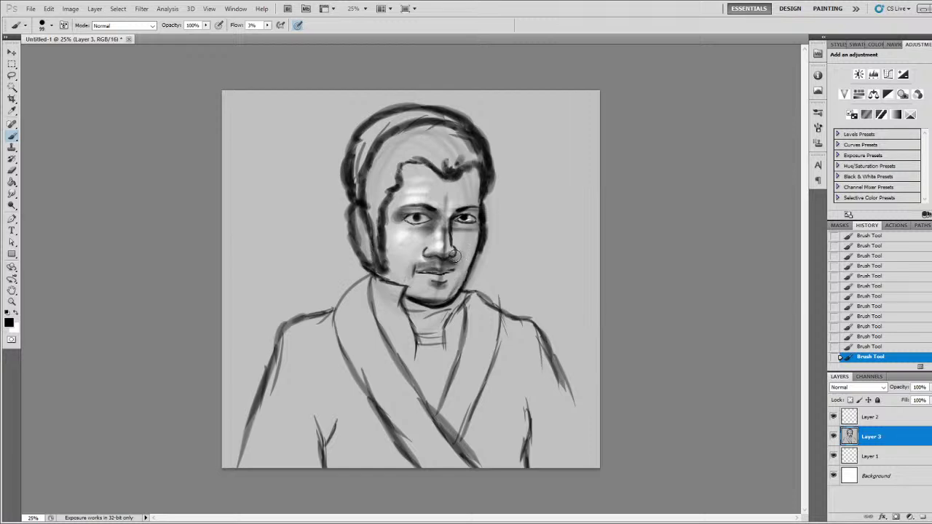
mouse_move(409, 273)
left_mouse_down()
mouse_move(391, 256)
mouse_move(399, 278)
mouse_move(408, 276)
mouse_move(428, 300)
mouse_move(419, 293)
mouse_move(448, 294)
mouse_move(478, 260)
mouse_move(463, 287)
mouse_move(454, 278)
mouse_move(470, 255)
mouse_move(470, 280)
left_mouse_up()
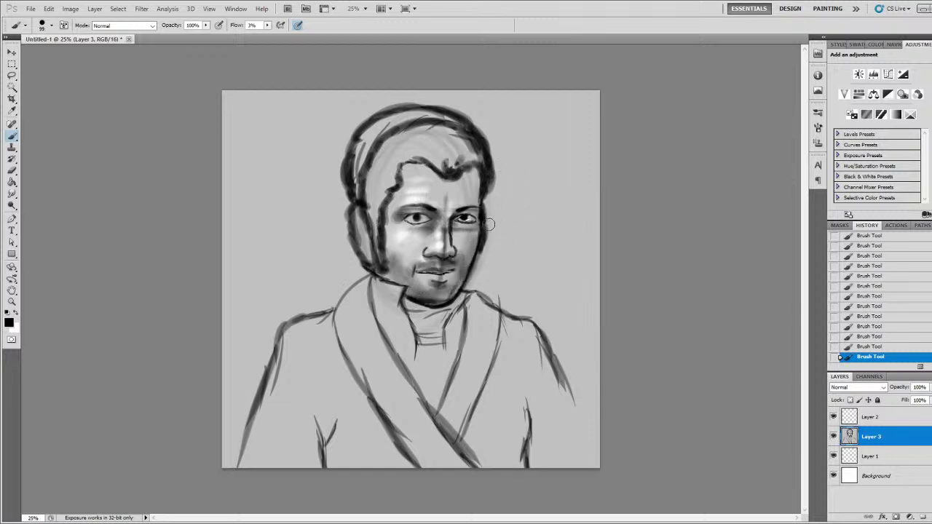
- Highlight both cheeks with white using a 145 px brush, and soften the area under the left eye with white and black strokes
key("x")
key("]")
mouse_move(404, 248)
left_mouse_down()
mouse_move(376, 258)
mouse_move(397, 252)
left_mouse_up()
mouse_move(479, 231)
left_mouse_down()
mouse_move(470, 242)
mouse_move(471, 226)
mouse_move(464, 245)
mouse_move(455, 237)
mouse_move(464, 243)
mouse_move(466, 233)
left_mouse_up()
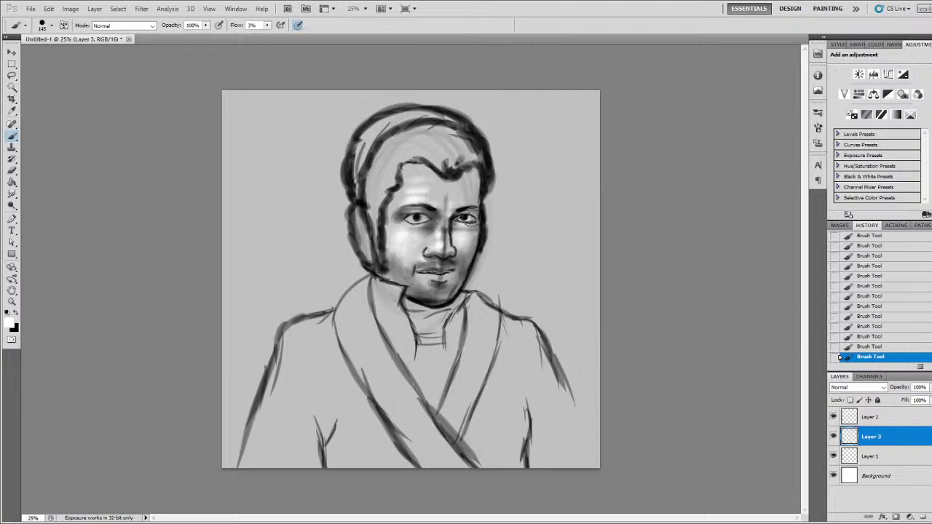
left_click_drag(426, 223, 411, 226)
key("x")
left_click_drag(415, 222, 409, 223)
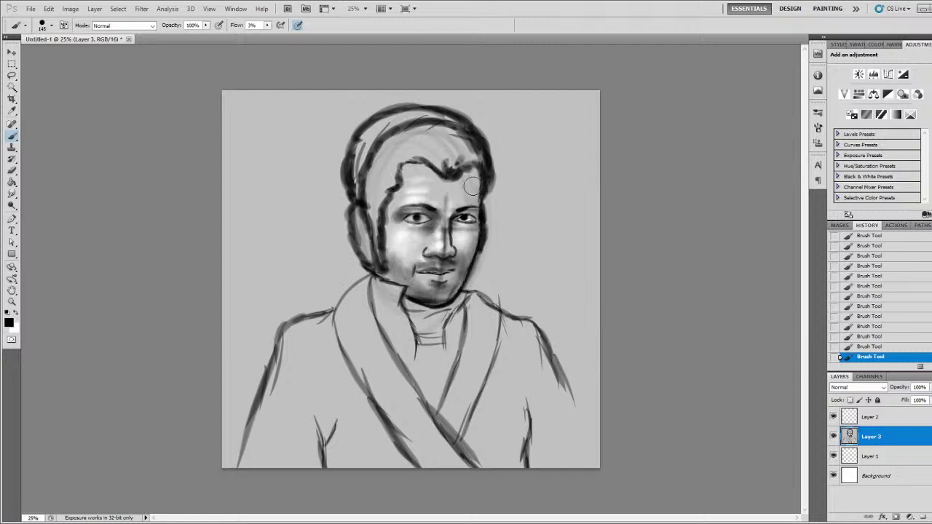
- Shade the forehead beneath the hairline and the right cheek with soft black strokes
mouse_move(468, 172)
left_mouse_down()
mouse_move(470, 175)
mouse_move(448, 203)
mouse_move(434, 178)
mouse_move(474, 164)
mouse_move(469, 196)
mouse_move(436, 179)
mouse_move(470, 191)
mouse_move(393, 198)
left_mouse_up()
mouse_move(464, 184)
left_mouse_down()
mouse_move(432, 178)
mouse_move(397, 187)
left_mouse_up()
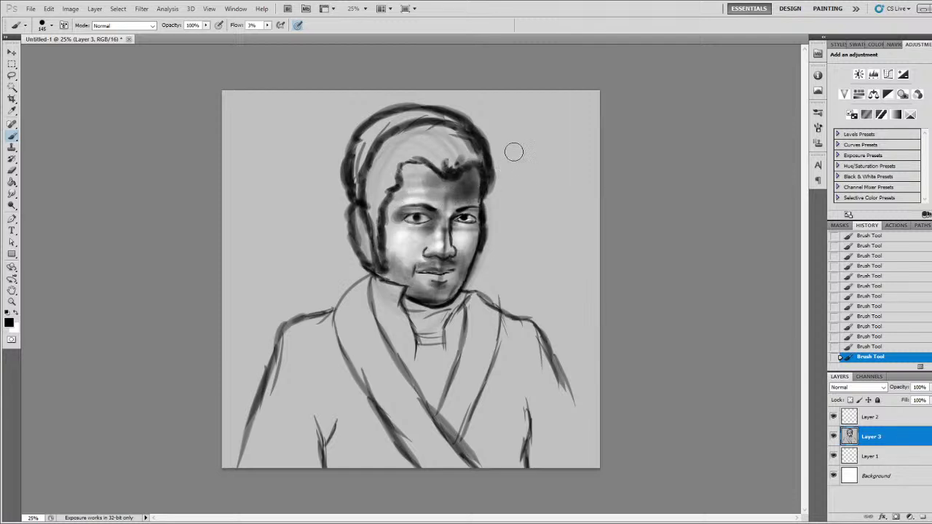
mouse_move(479, 224)
left_mouse_down()
mouse_move(462, 260)
mouse_move(477, 192)
mouse_move(463, 248)
left_mouse_up()
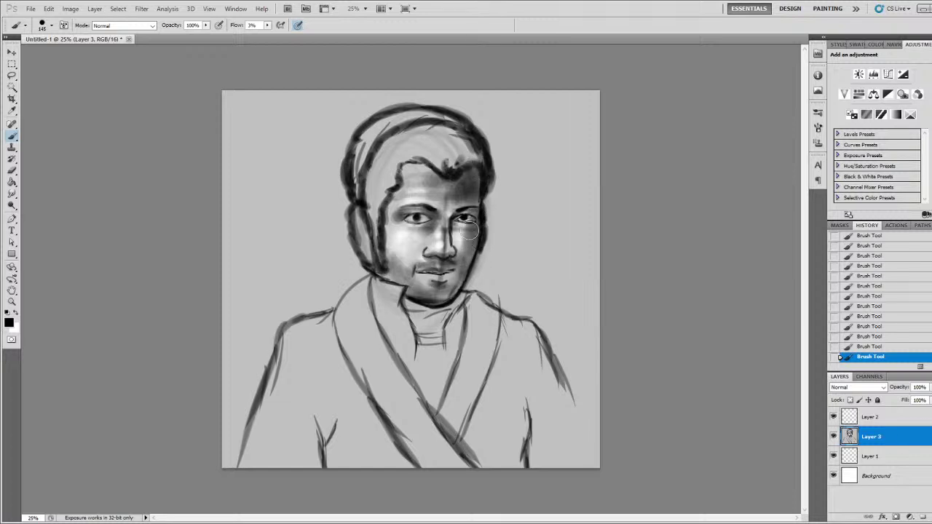
mouse_move(426, 177)
left_mouse_down()
mouse_move(394, 219)
mouse_move(431, 212)
mouse_move(412, 168)
mouse_move(408, 190)
mouse_move(397, 162)
mouse_move(409, 208)
left_mouse_up()
- Model the ear beside the sideburn with black inner shading and a white highlight along its rim
left_click_drag(360, 245, 358, 234)
key("x")
key("x")
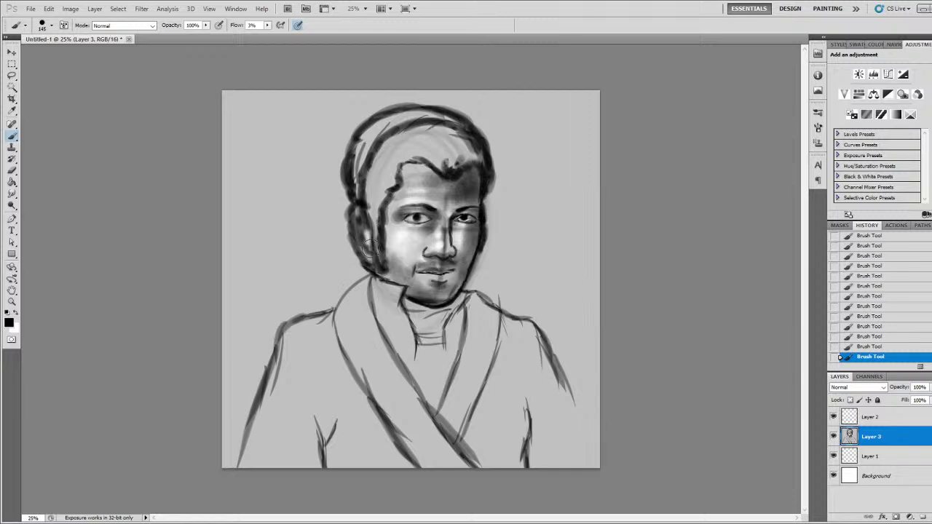
key("x")
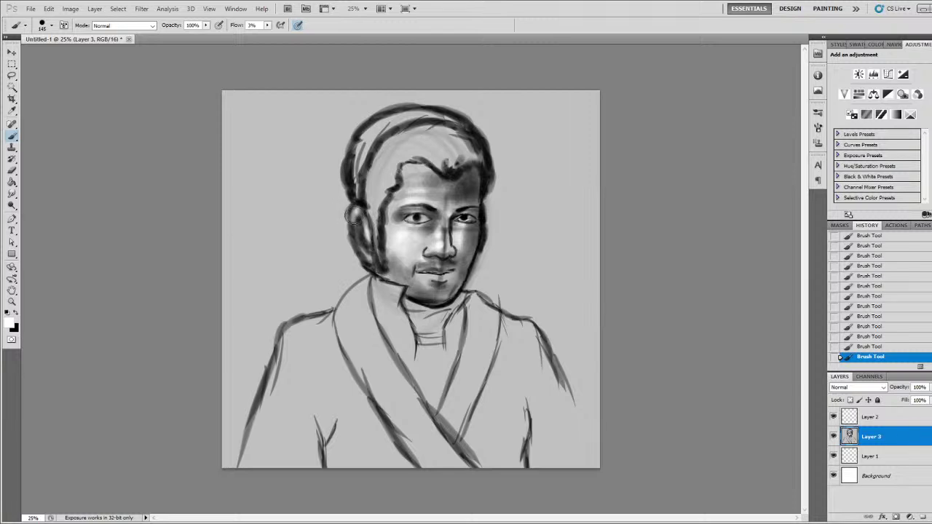
mouse_move(352, 217)
left_mouse_down()
mouse_move(354, 240)
mouse_move(348, 233)
mouse_move(360, 237)
left_mouse_up()
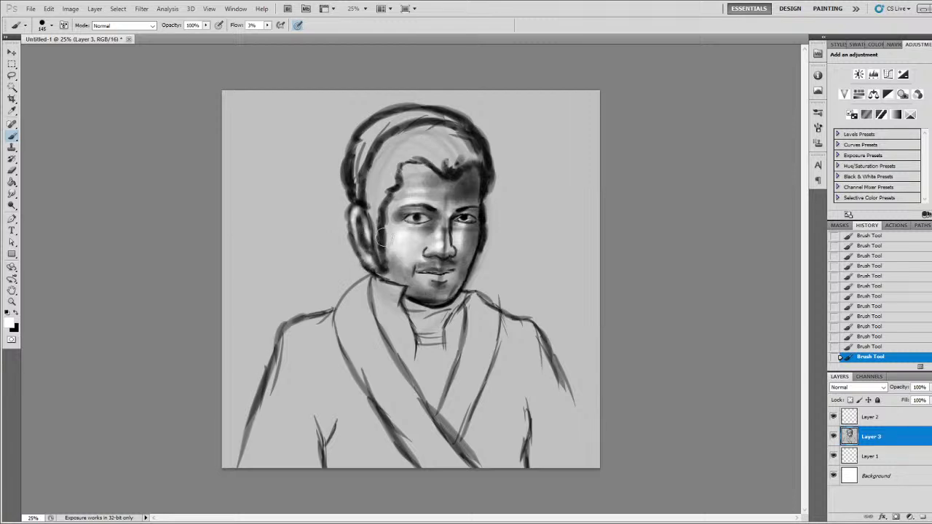
- Lighten the background to white beside the ear and down along the left shoulder
key("x")
mouse_move(349, 253)
left_mouse_down()
mouse_move(340, 206)
mouse_move(331, 237)
left_mouse_up()
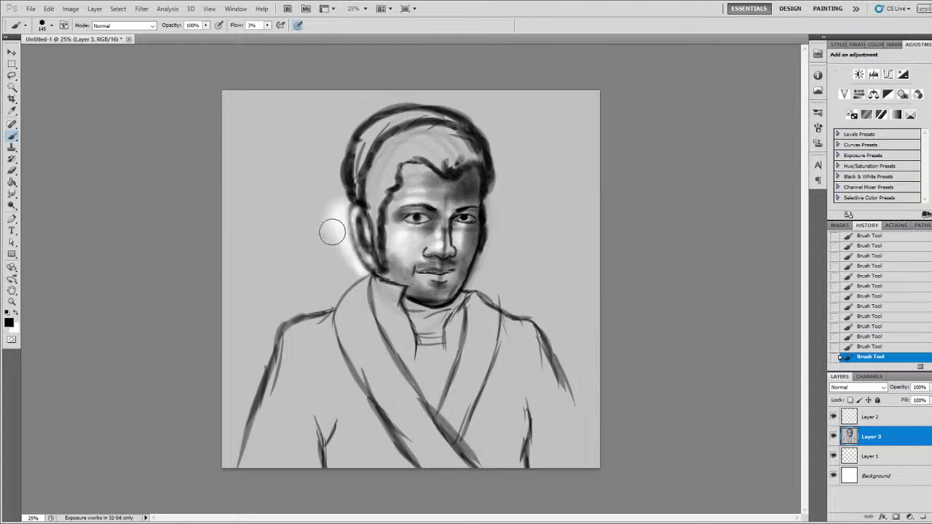
mouse_move(335, 191)
left_mouse_down()
mouse_move(348, 279)
mouse_move(322, 293)
mouse_move(340, 233)
mouse_move(331, 224)
mouse_move(291, 286)
mouse_move(306, 301)
mouse_move(259, 345)
mouse_move(217, 460)
mouse_move(218, 405)
mouse_move(254, 285)
mouse_move(332, 186)
mouse_move(315, 238)
left_mouse_up()
- Fill the hair with dark shading from the side above the ear across the crown, enlarging the brush to 246 px
key("bracketleft")
key("bracketleft")
key("bracketleft")
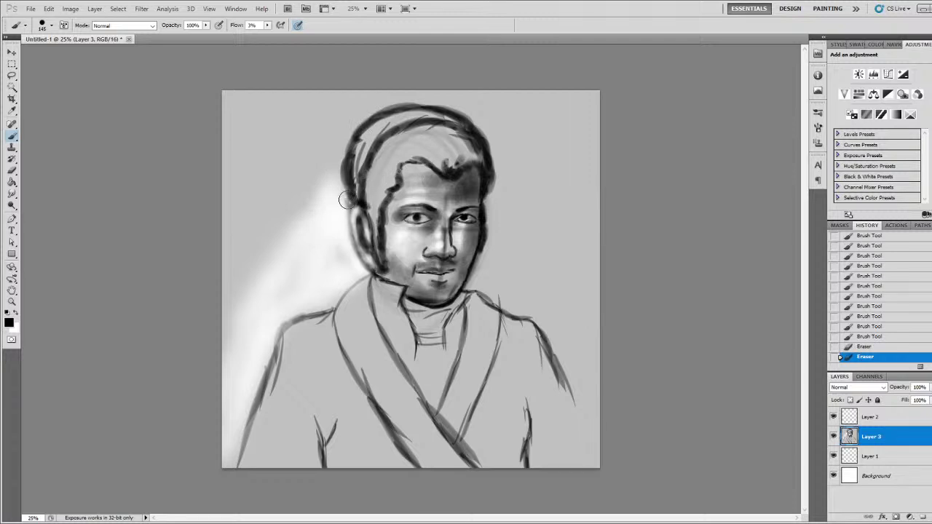
mouse_move(343, 195)
left_mouse_down()
mouse_move(377, 152)
mouse_move(357, 153)
mouse_move(390, 124)
mouse_move(375, 135)
mouse_move(451, 141)
mouse_move(381, 153)
mouse_move(378, 177)
mouse_move(393, 158)
mouse_move(370, 209)
mouse_move(379, 230)
mouse_move(379, 176)
mouse_move(367, 184)
mouse_move(370, 157)
mouse_move(351, 178)
mouse_move(388, 142)
mouse_move(427, 132)
mouse_move(454, 149)
mouse_move(457, 161)
mouse_move(444, 166)
mouse_move(462, 150)
mouse_move(449, 171)
mouse_move(467, 154)
mouse_move(457, 179)
mouse_move(456, 125)
mouse_move(442, 120)
mouse_move(420, 132)
mouse_move(447, 134)
mouse_move(457, 145)
mouse_move(461, 136)
mouse_move(431, 125)
mouse_move(435, 112)
mouse_move(391, 140)
mouse_move(448, 157)
mouse_move(443, 128)
mouse_move(466, 144)
mouse_move(449, 129)
mouse_move(420, 126)
mouse_move(446, 131)
mouse_move(463, 151)
mouse_move(460, 124)
left_mouse_up()
key("bracketright")
key("bracketright")
key("bracketright")
key("bracketright")
left_click_drag(359, 166, 374, 183)
mouse_move(447, 155)
left_mouse_down()
mouse_move(399, 122)
mouse_move(448, 149)
mouse_move(411, 160)
mouse_move(407, 134)
mouse_move(395, 125)
mouse_move(427, 119)
mouse_move(374, 131)
mouse_move(427, 141)
mouse_move(446, 158)
mouse_move(528, 83)
left_mouse_up()
- Paint two dark buttons on the shirt front and shade the robe's lapels, body and sleeves in dark gray
key("x")
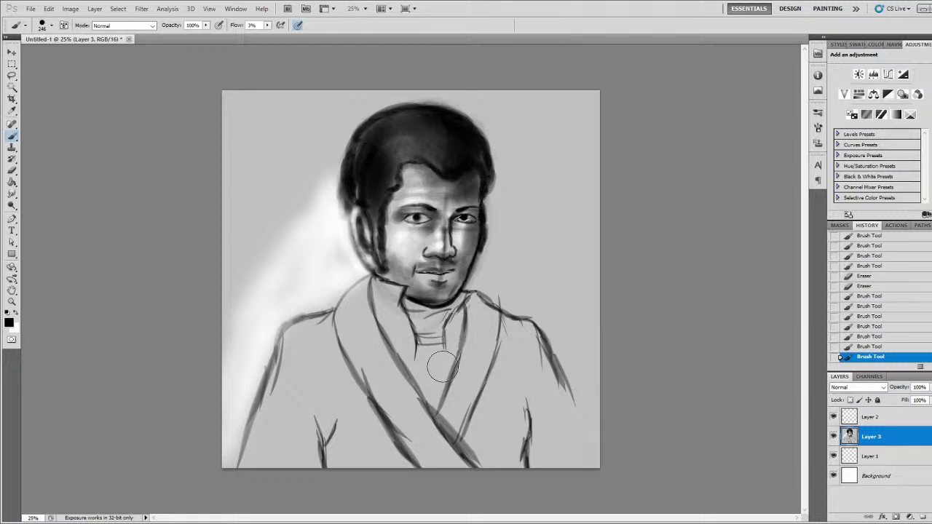
mouse_move(419, 364)
left_mouse_down()
mouse_move(444, 336)
mouse_move(443, 368)
mouse_move(436, 345)
mouse_move(442, 374)
mouse_move(464, 277)
mouse_move(468, 314)
mouse_move(420, 347)
mouse_move(430, 365)
mouse_move(431, 354)
mouse_move(432, 395)
mouse_move(451, 348)
mouse_move(446, 378)
left_mouse_up()
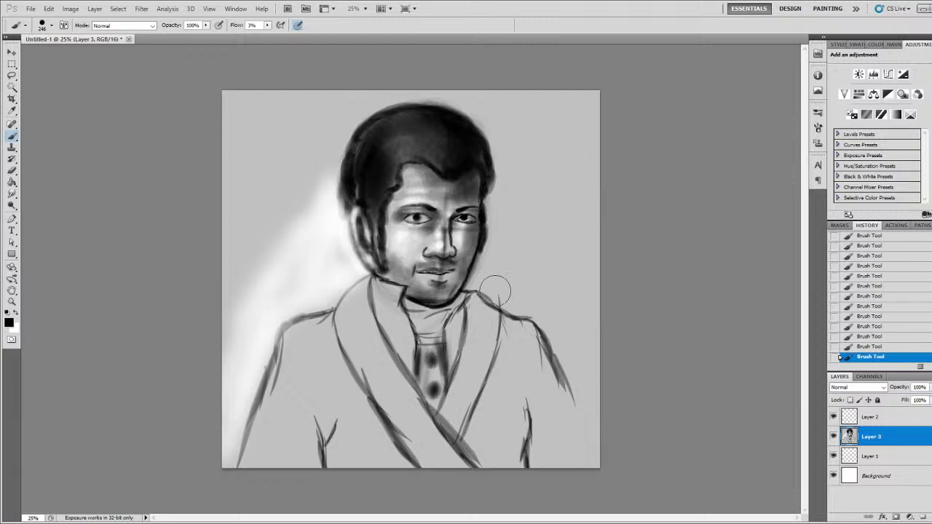
mouse_move(384, 282)
left_mouse_down()
mouse_move(335, 324)
mouse_move(357, 294)
mouse_move(346, 310)
mouse_move(364, 342)
mouse_move(368, 378)
mouse_move(393, 415)
mouse_move(402, 398)
mouse_move(444, 454)
mouse_move(443, 404)
mouse_move(479, 339)
mouse_move(477, 306)
mouse_move(466, 437)
mouse_move(517, 343)
mouse_move(491, 472)
mouse_move(520, 408)
mouse_move(535, 342)
mouse_move(576, 443)
mouse_move(553, 393)
left_mouse_up()
mouse_move(357, 382)
left_mouse_down()
mouse_move(325, 428)
mouse_move(325, 408)
mouse_move(321, 482)
mouse_move(332, 431)
mouse_move(320, 429)
mouse_move(320, 405)
mouse_move(330, 399)
mouse_move(316, 402)
mouse_move(296, 474)
left_mouse_up()
key("x")
left_click_drag(324, 396, 328, 455)
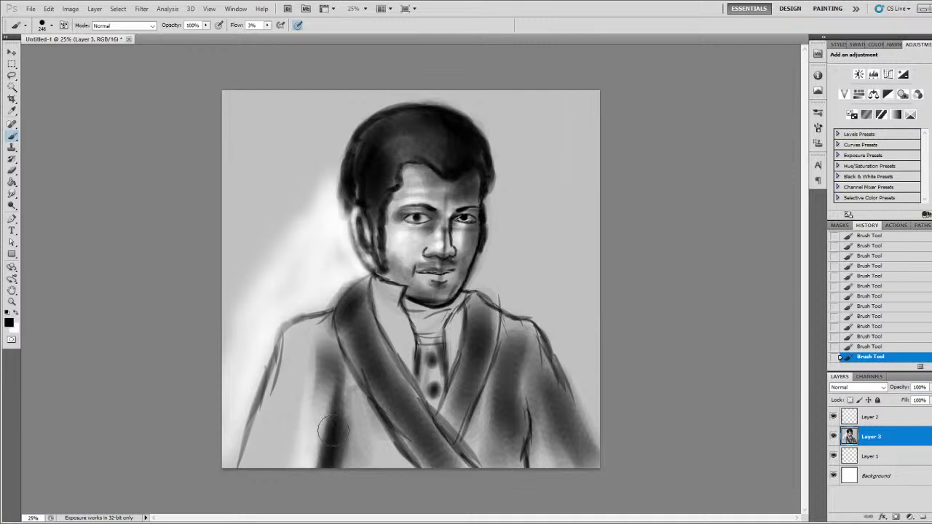
mouse_move(319, 374)
left_mouse_down()
mouse_move(273, 429)
mouse_move(319, 331)
mouse_move(364, 474)
mouse_move(401, 483)
mouse_move(353, 455)
left_mouse_up()
- Paint both sides of the shirt collar white between the neck and the lapels
key("x")
mouse_move(465, 296)
left_mouse_down()
mouse_move(440, 327)
mouse_move(457, 297)
mouse_move(433, 347)
mouse_move(449, 375)
mouse_move(457, 324)
left_mouse_up()
key("x")
key("x")
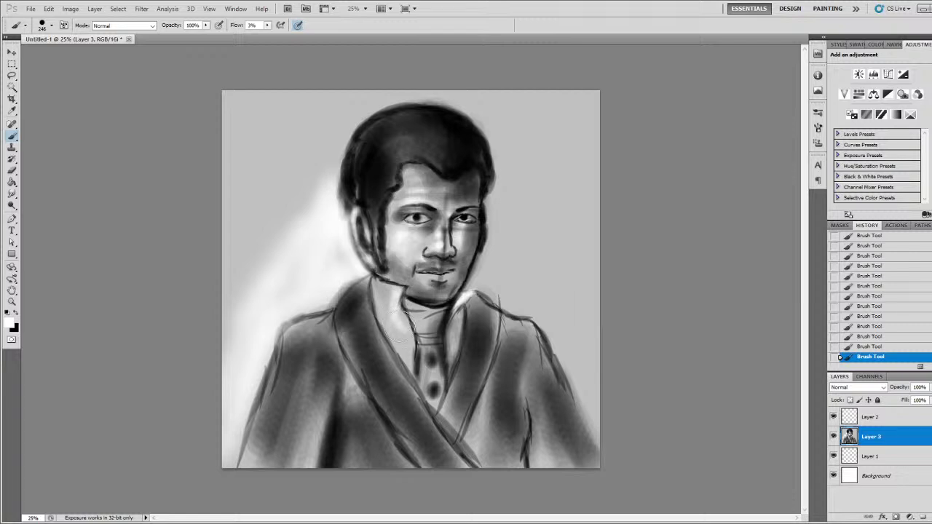
- Darken the shirt front and the collar's shadows with black, and brighten the collar's right inner edge with white
key("x")
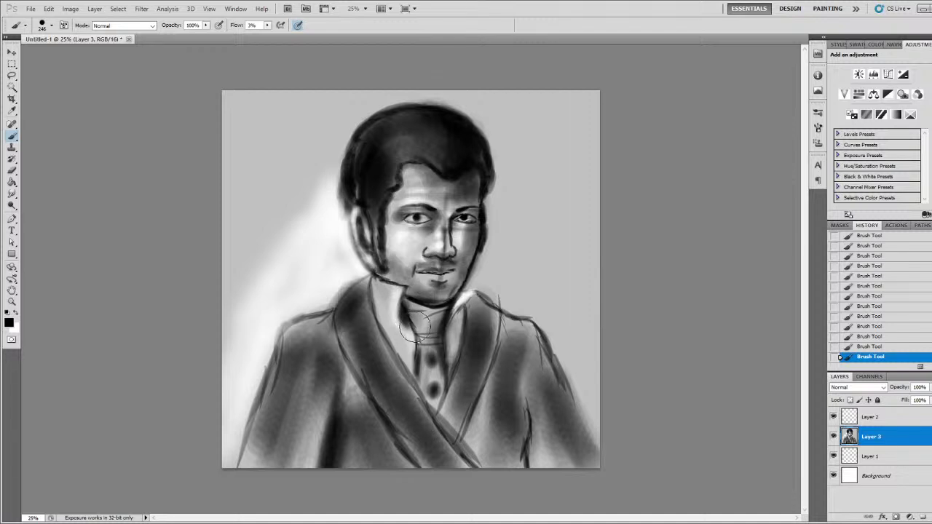
left_click_drag(419, 360, 427, 372)
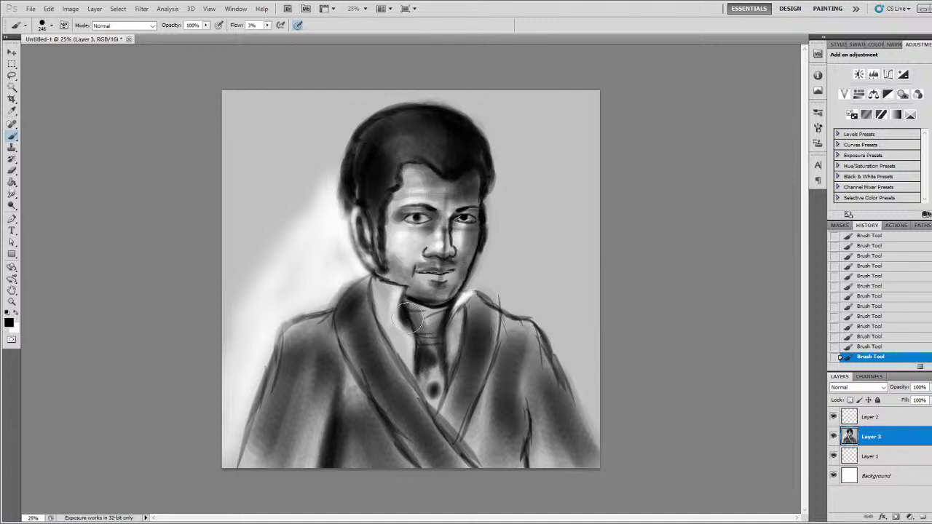
mouse_move(392, 340)
left_mouse_down()
mouse_move(371, 296)
mouse_move(400, 341)
mouse_move(386, 320)
mouse_move(400, 374)
left_mouse_up()
key("x")
left_click_drag(450, 343, 456, 336)
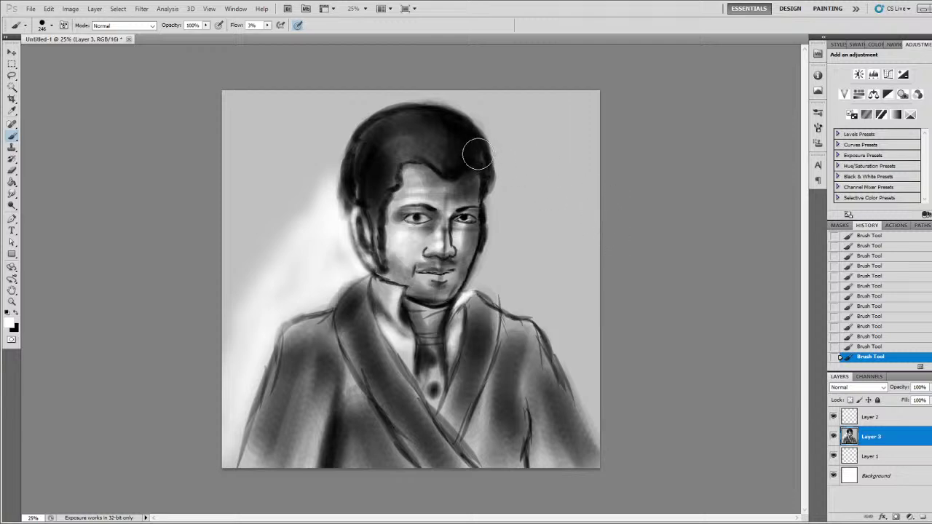
- Soften the shading of the chin and jaw, and lighten the contour of the right jawline with white
scroll(478, 139, "up", 4)
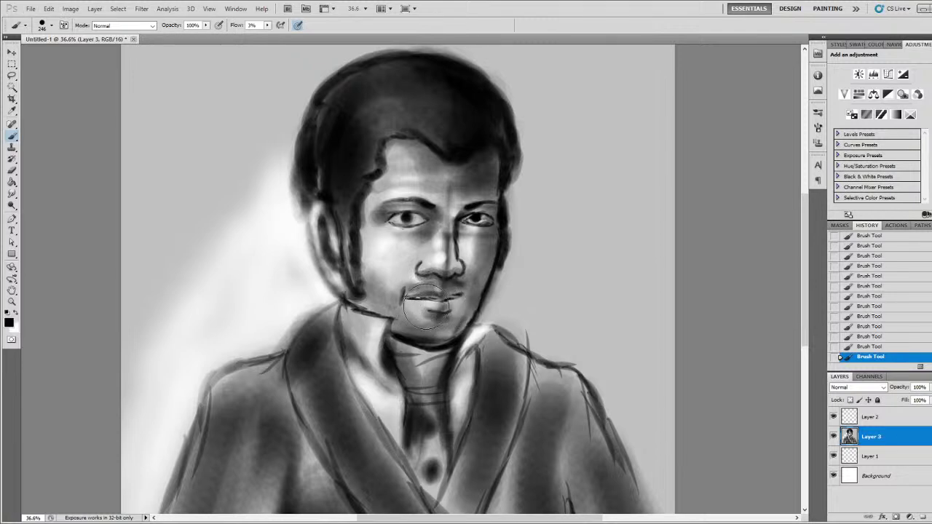
key("x")
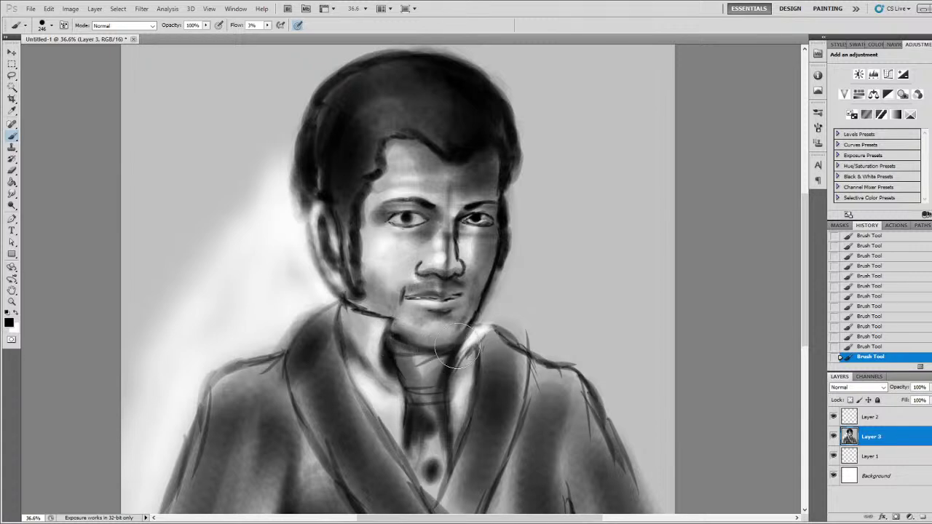
key("x")
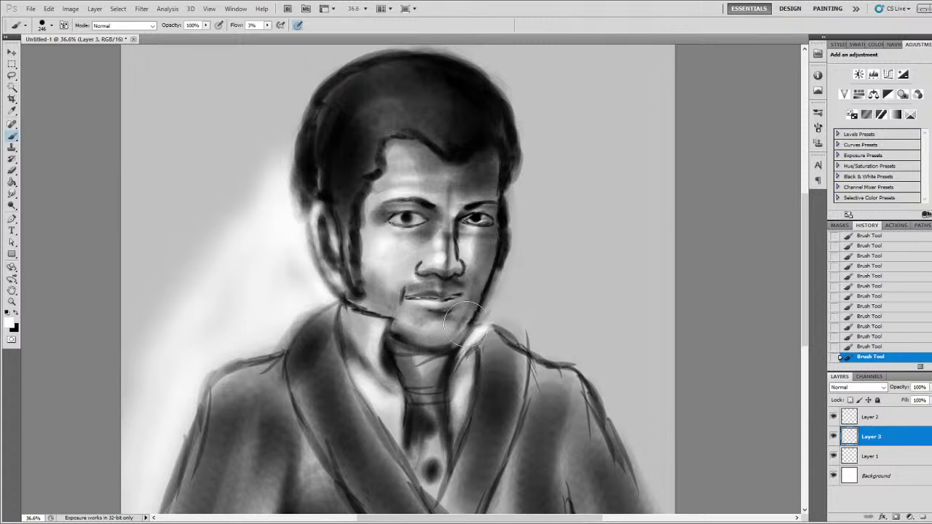
mouse_move(456, 339)
left_mouse_down()
mouse_move(471, 312)
mouse_move(445, 343)
mouse_move(465, 326)
mouse_move(492, 279)
left_mouse_up()
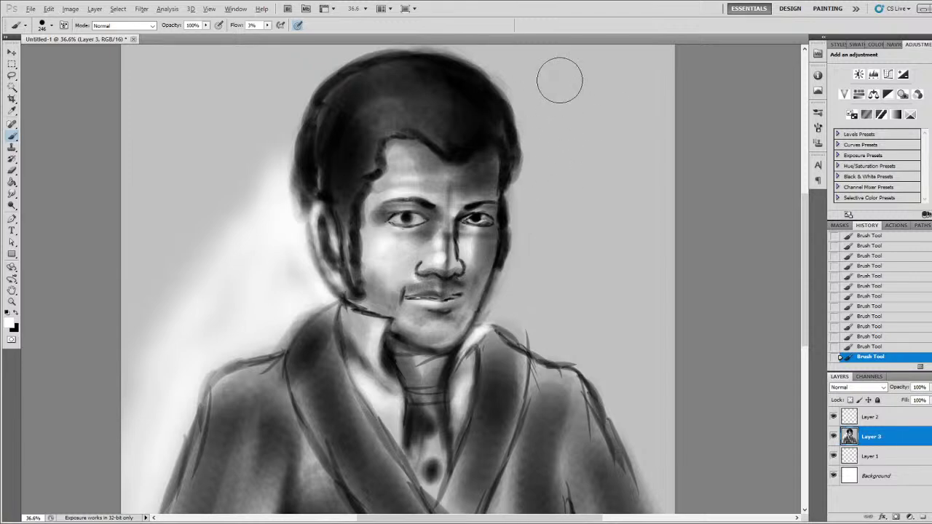
- Clear the gray background to white around the top of the head and above the right shoulder
scroll(560, 81, "down", 2)
scroll(487, 132, "up", 1)
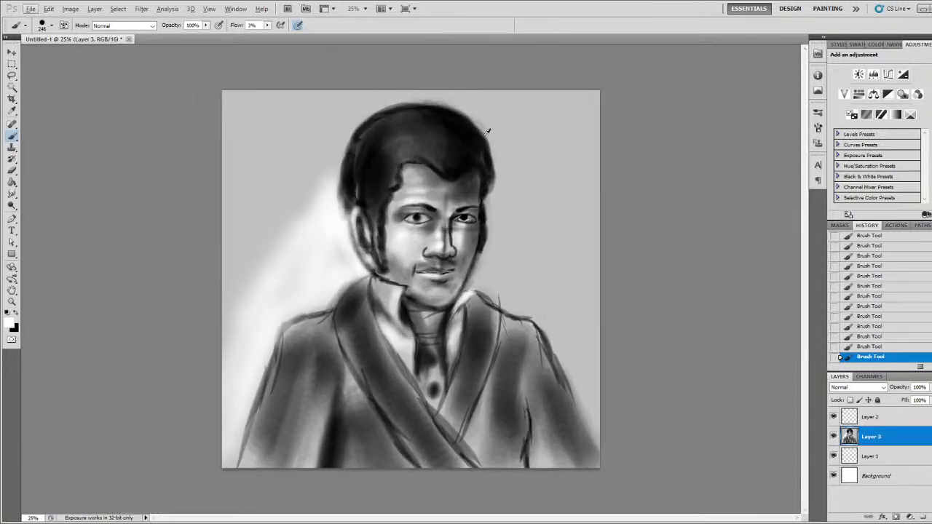
mouse_move(342, 157)
left_mouse_down()
mouse_move(355, 135)
mouse_move(323, 192)
mouse_move(332, 221)
mouse_move(326, 211)
mouse_move(356, 130)
mouse_move(369, 148)
mouse_move(342, 214)
mouse_move(342, 155)
mouse_move(370, 117)
mouse_move(360, 123)
mouse_move(360, 115)
mouse_move(419, 101)
mouse_move(371, 109)
mouse_move(410, 99)
mouse_move(455, 106)
mouse_move(393, 102)
mouse_move(476, 115)
mouse_move(399, 101)
mouse_move(417, 98)
mouse_move(498, 133)
mouse_move(438, 102)
mouse_move(356, 117)
mouse_move(336, 142)
mouse_move(348, 125)
mouse_move(410, 99)
mouse_move(465, 112)
mouse_move(497, 140)
mouse_move(500, 191)
mouse_move(512, 149)
mouse_move(491, 280)
mouse_move(573, 325)
mouse_move(520, 233)
mouse_move(535, 163)
mouse_move(587, 301)
mouse_move(591, 327)
mouse_move(580, 335)
mouse_move(612, 386)
mouse_move(572, 292)
mouse_move(551, 274)
mouse_move(525, 158)
mouse_move(491, 211)
left_mouse_up()
key("ctrl+z")
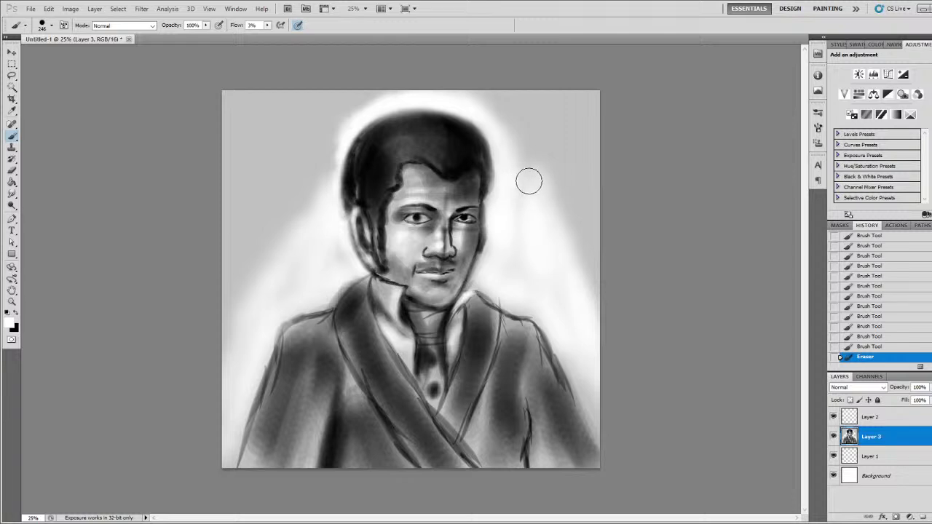
- Darken the sideburn in front of the ear, and erase the remaining gray background to the left of the figure
mouse_move(392, 245)
left_mouse_down()
mouse_move(377, 242)
mouse_move(378, 254)
mouse_move(379, 219)
mouse_move(375, 226)
left_mouse_up()
key("x")
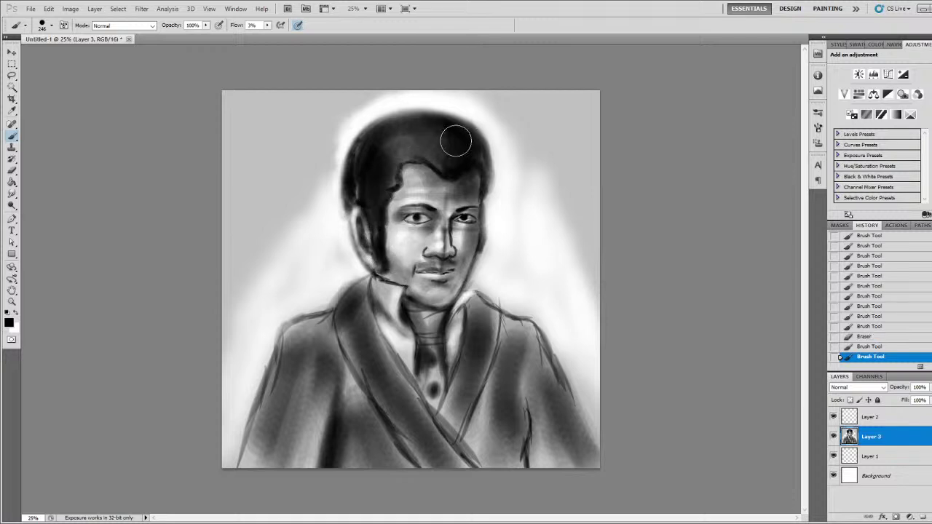
key("bracketleft")
mouse_move(327, 176)
left_mouse_down()
mouse_move(368, 101)
mouse_move(387, 88)
mouse_move(259, 149)
mouse_move(305, 64)
mouse_move(242, 222)
mouse_move(316, 151)
mouse_move(238, 299)
mouse_move(215, 234)
mouse_move(241, 58)
mouse_move(197, 410)
left_mouse_up()
key("e")
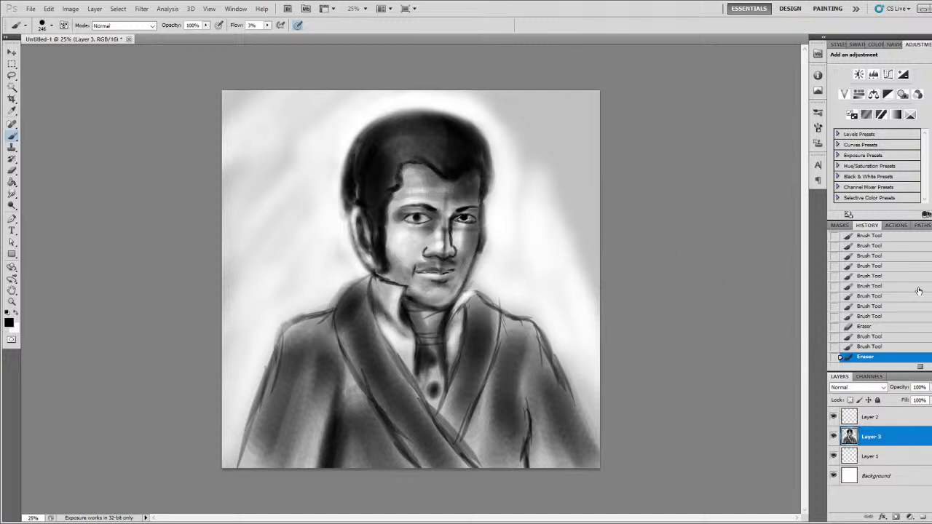
- Duplicate Layer 3 and hide the original, keeping the copy active for smudging
left_click(11, 193)
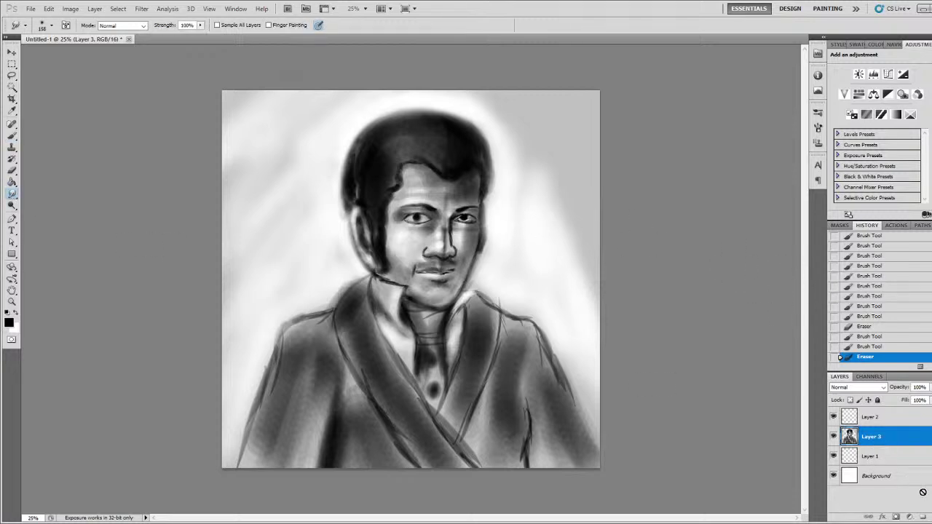
key("ctrl+j")
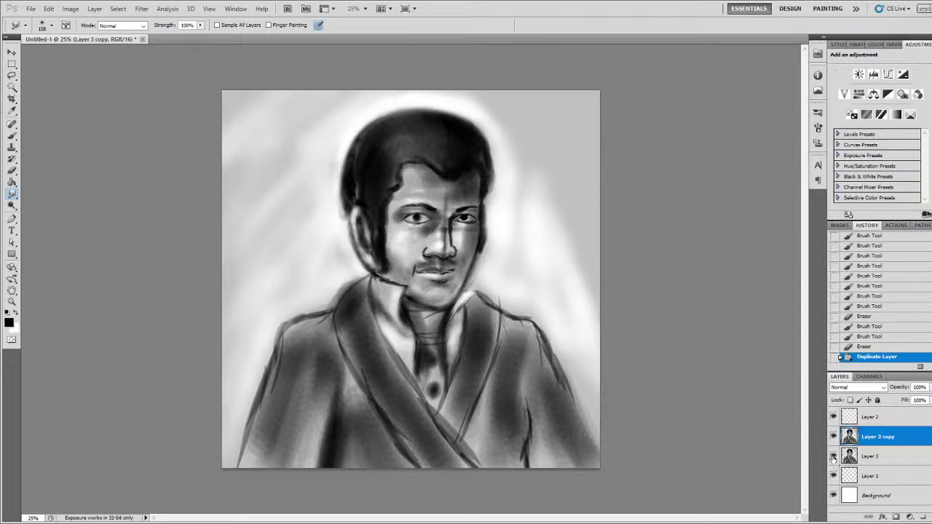
left_click(833, 457)
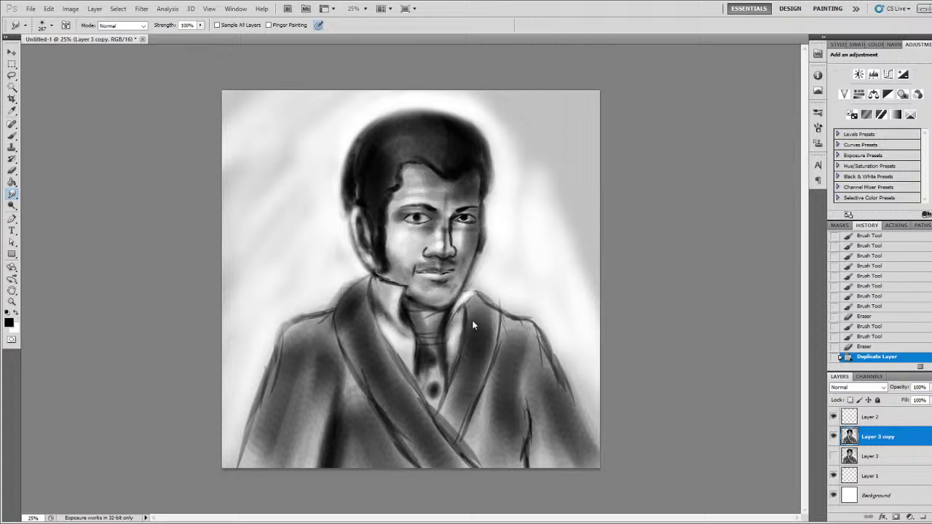
- Smudge the edge where the right jaw meets the collar on the Layer 3 copy
mouse_move(455, 292)
left_mouse_down()
mouse_move(447, 295)
mouse_move(468, 301)
mouse_move(471, 281)
left_mouse_up()
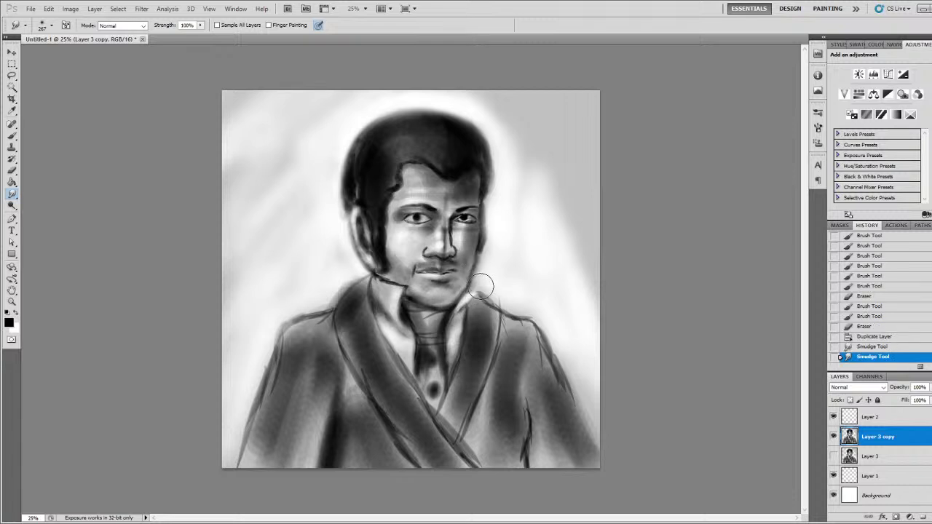
key("ctrl+z")
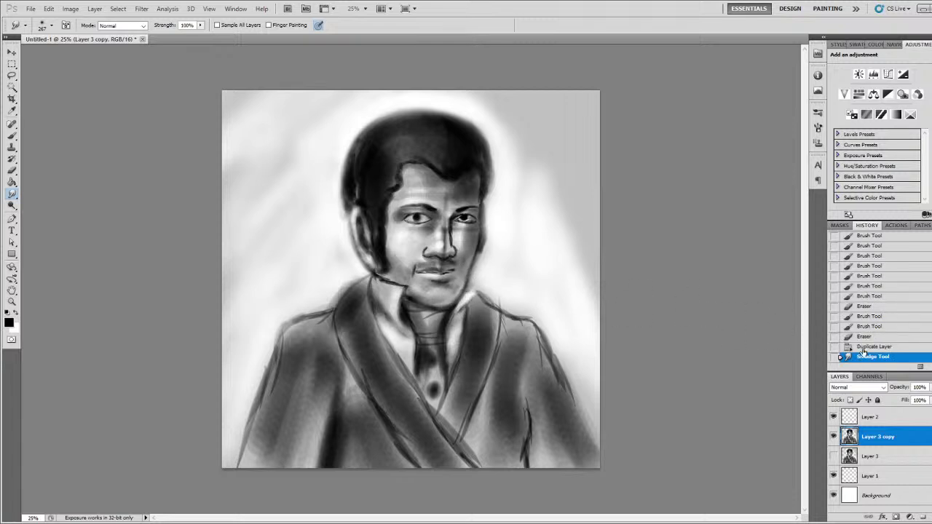
left_click(864, 348)
mouse_move(475, 297)
left_mouse_down()
mouse_move(472, 277)
mouse_move(460, 294)
left_mouse_up()
key("ctrl+z")
mouse_move(481, 329)
left_mouse_down()
mouse_move(473, 308)
mouse_move(457, 304)
left_mouse_up()
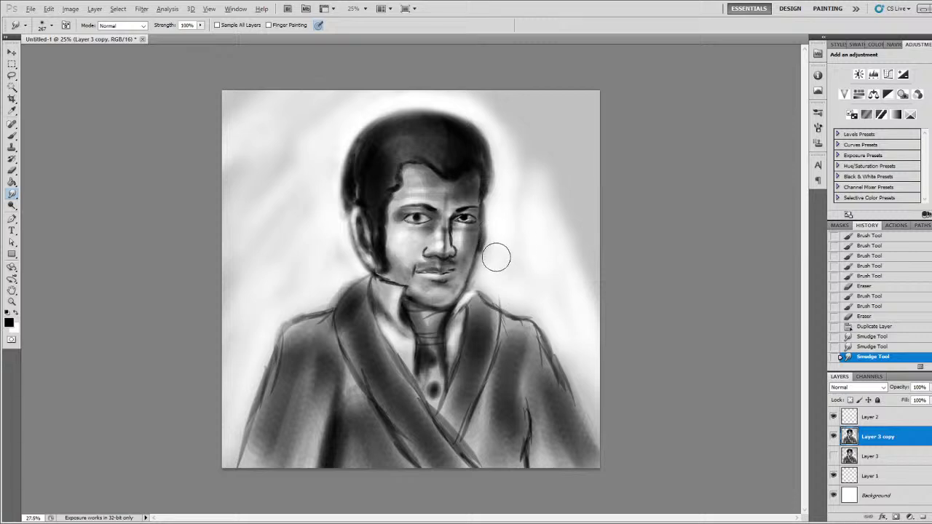
- Smudge the right corner of the mouth with a small 34 px Smudge brush
scroll(495, 255, "up", 2)
key("b")
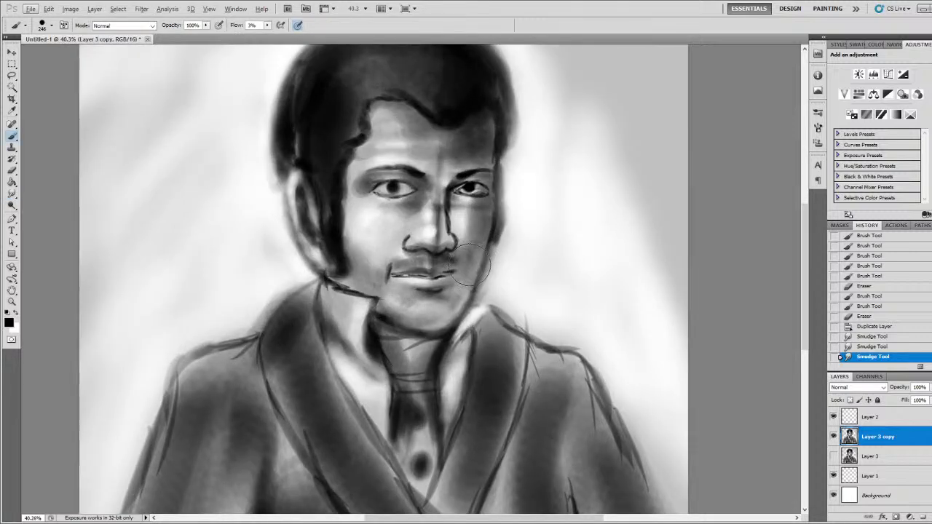
left_click_drag(449, 272, 437, 279)
key("ctrl+z")
key("r")
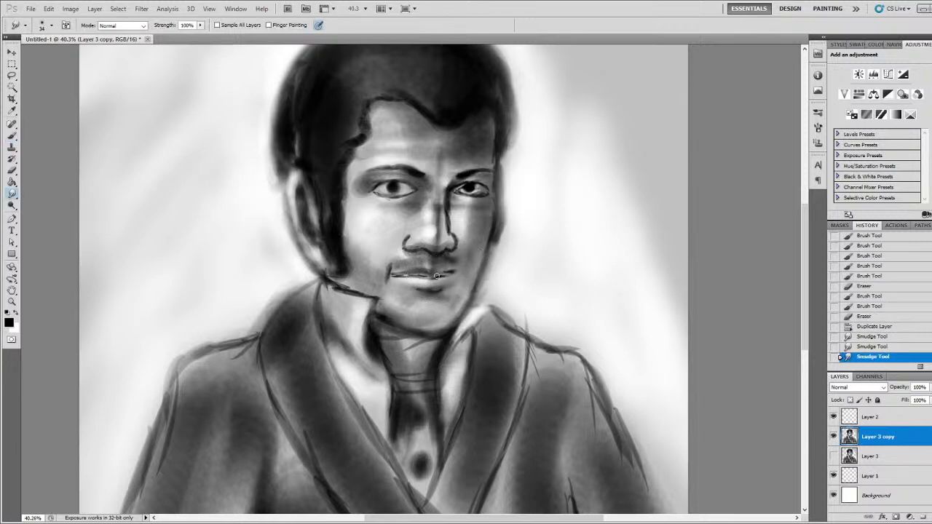
left_click_drag(440, 276, 452, 275)
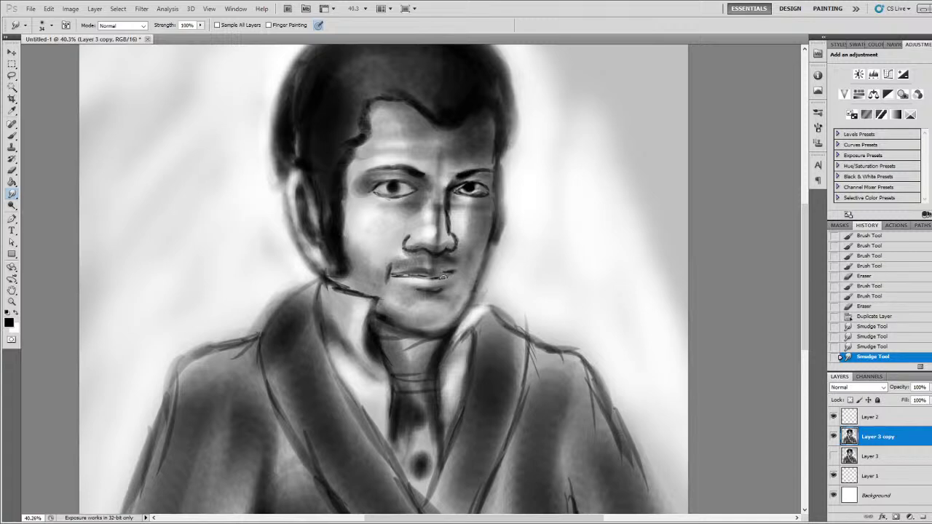
- Darken the upper lip and the line between the lips with soft black strokes at 3% flow
key("b")
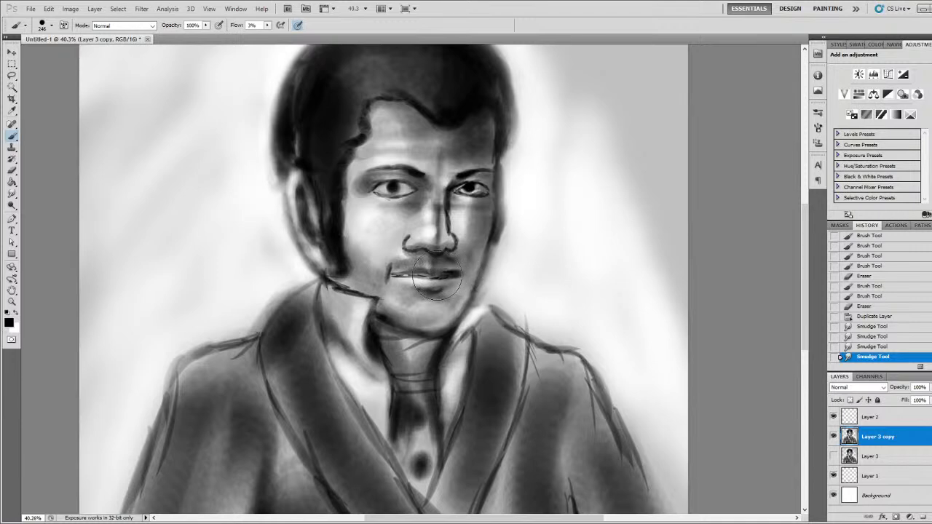
mouse_move(433, 279)
left_mouse_down()
mouse_move(455, 270)
mouse_move(445, 270)
left_mouse_up()
key("x")
key("x")
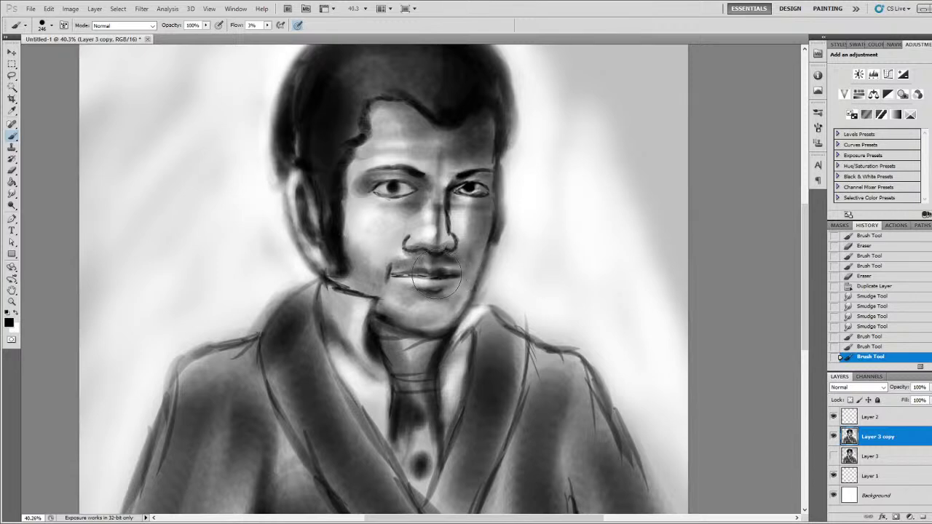
left_click_drag(426, 279, 411, 275)
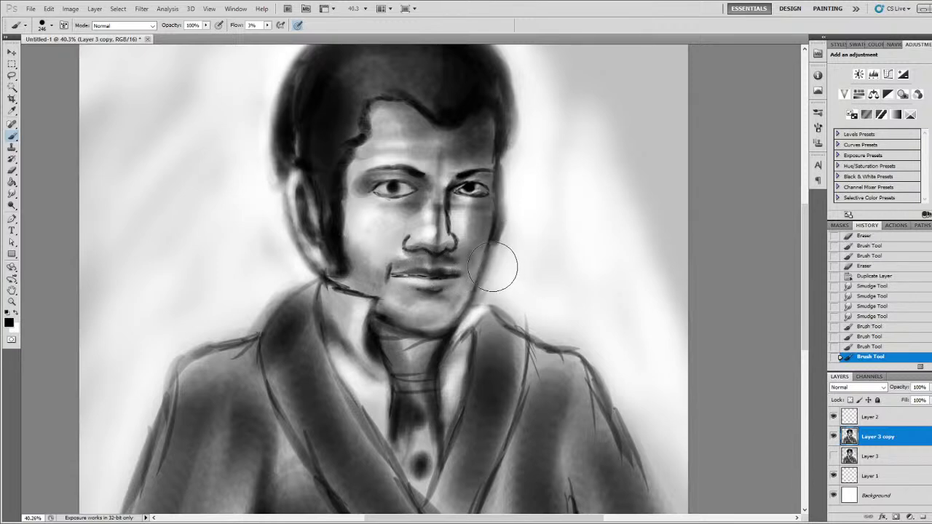
- Highlight the lower lip with white, and deepen the upper lip's shape with black
key("x")
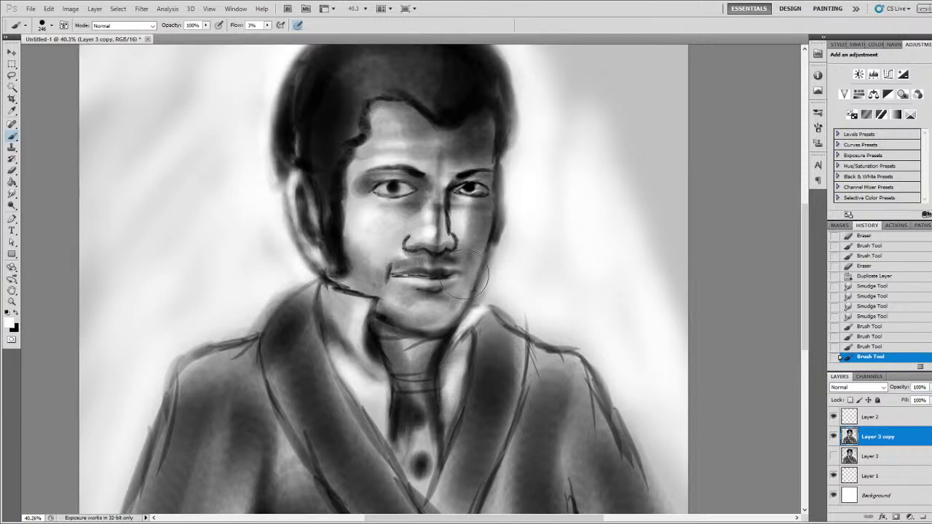
left_click_drag(452, 278, 425, 281)
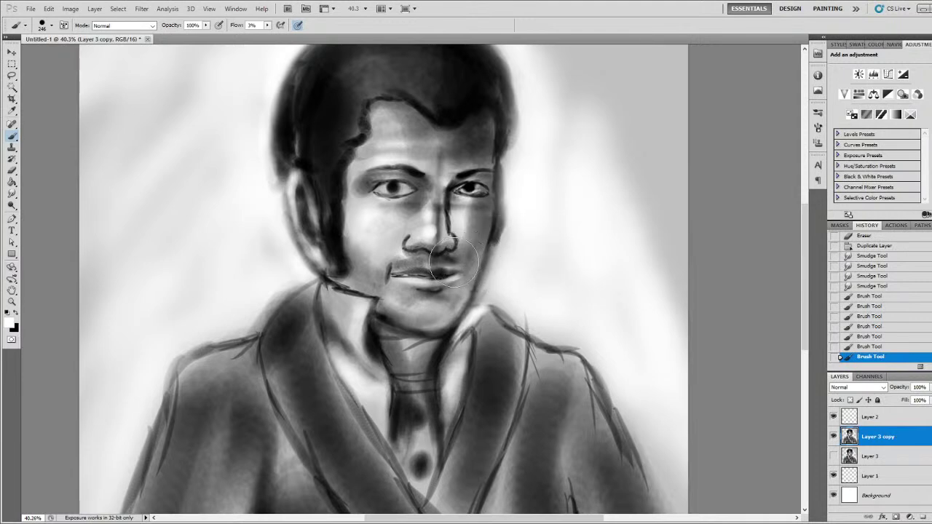
key("x")
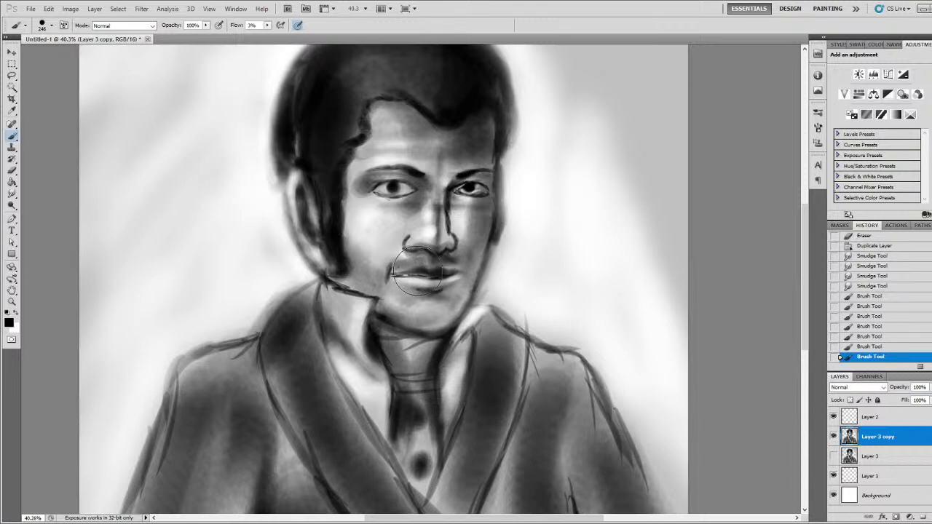
mouse_move(395, 275)
left_mouse_down()
mouse_move(439, 275)
mouse_move(427, 271)
mouse_move(482, 239)
mouse_move(455, 262)
left_mouse_up()
key("x")
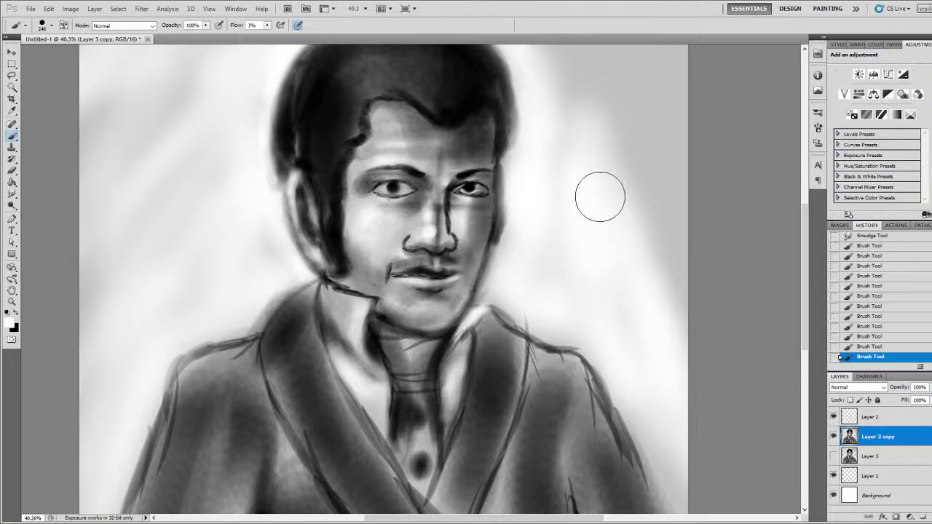
- Add a Gradient Map adjustment above the Layer 3 copy and give it a reddish-brown to pale skin gradient
scroll(599, 197, "down", 3)
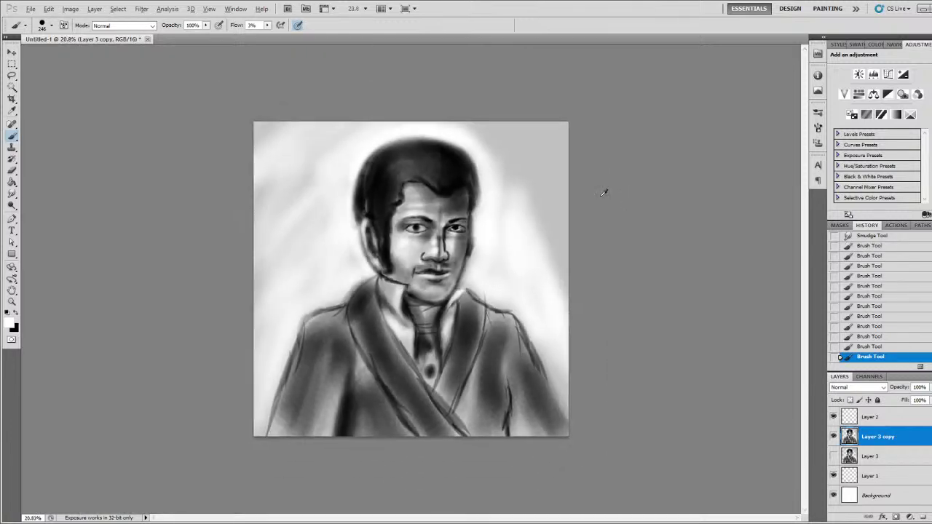
key("alt")
left_click(909, 518)
left_click(920, 496)
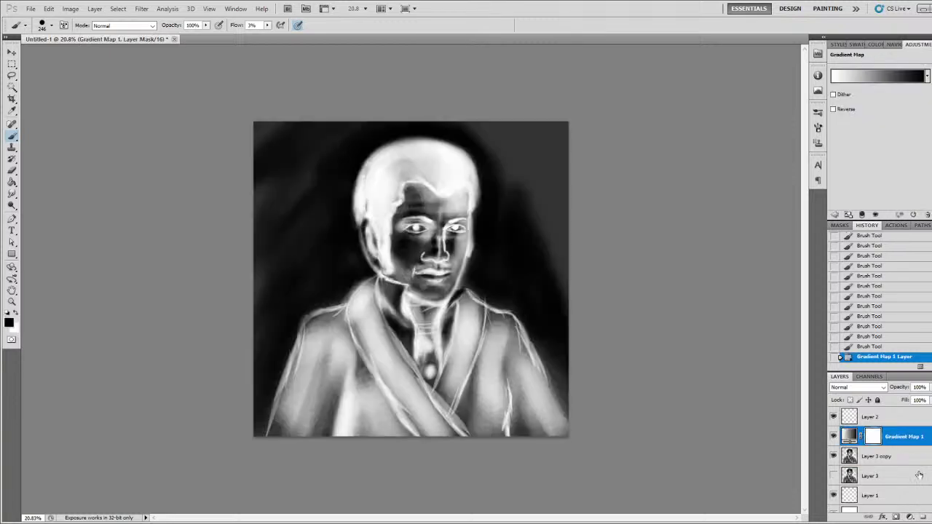
left_click(878, 80)
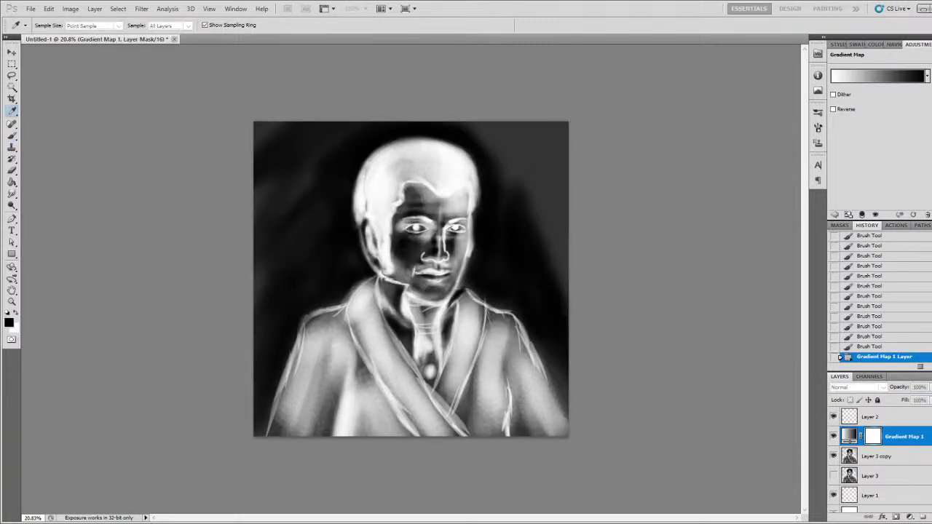
left_click(663, 179)
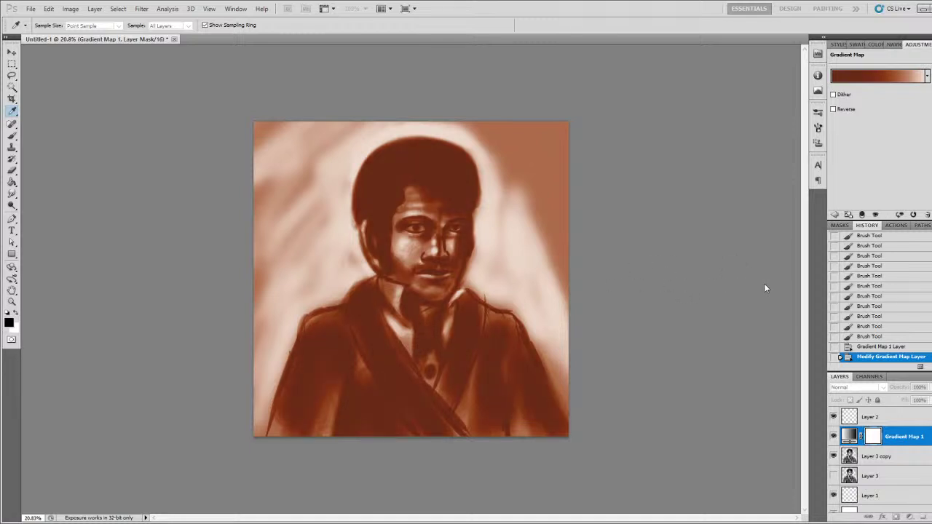
- Adjust the skin gradient's stops, shifting the brown midtones and making the shadow end nearly black
left_click_drag(746, 279, 766, 284)
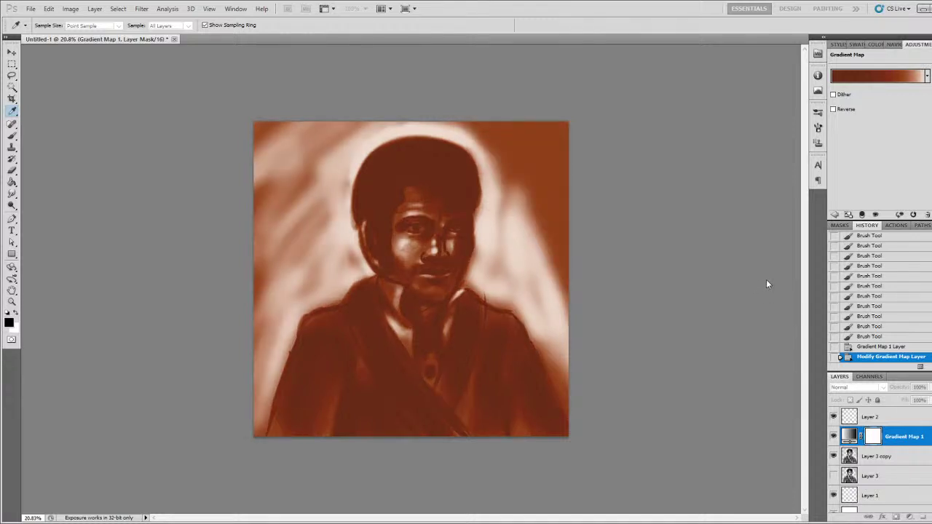
left_click_drag(765, 283, 755, 284)
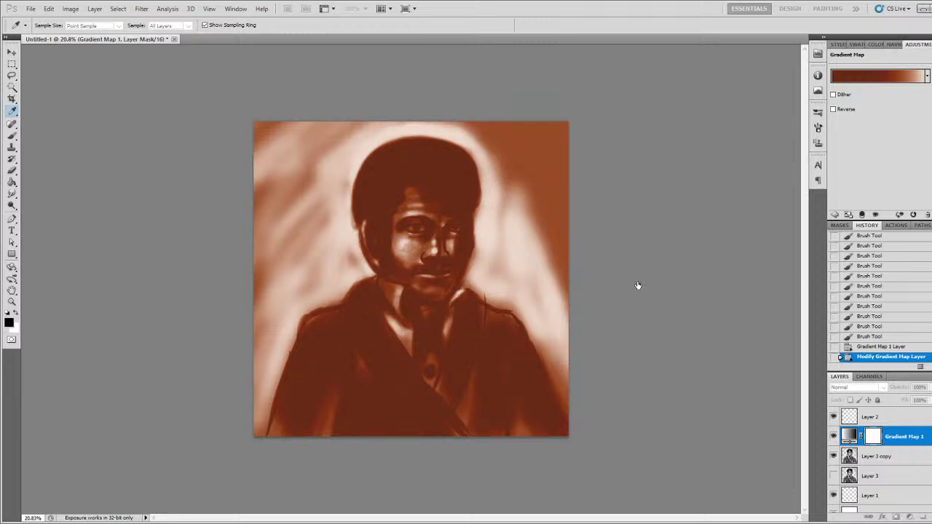
left_click_drag(580, 200, 621, 221)
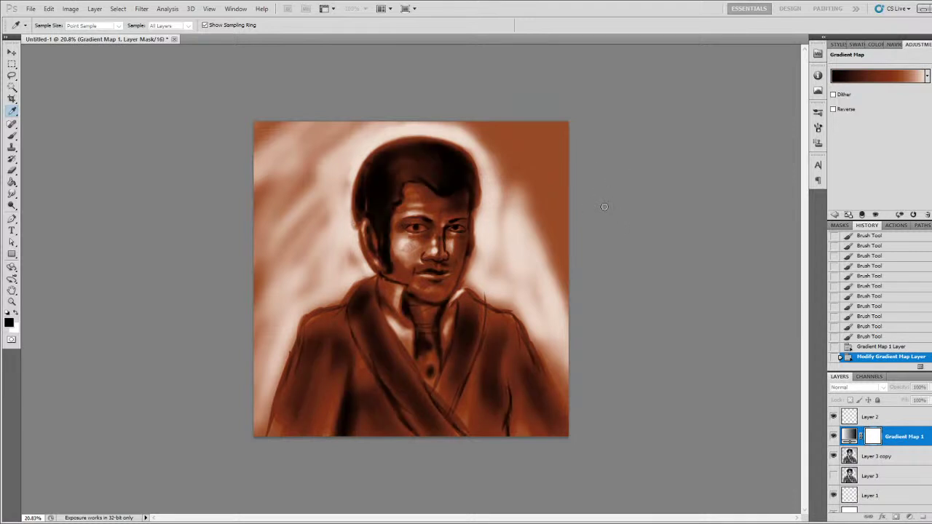
left_click_drag(621, 209, 613, 209)
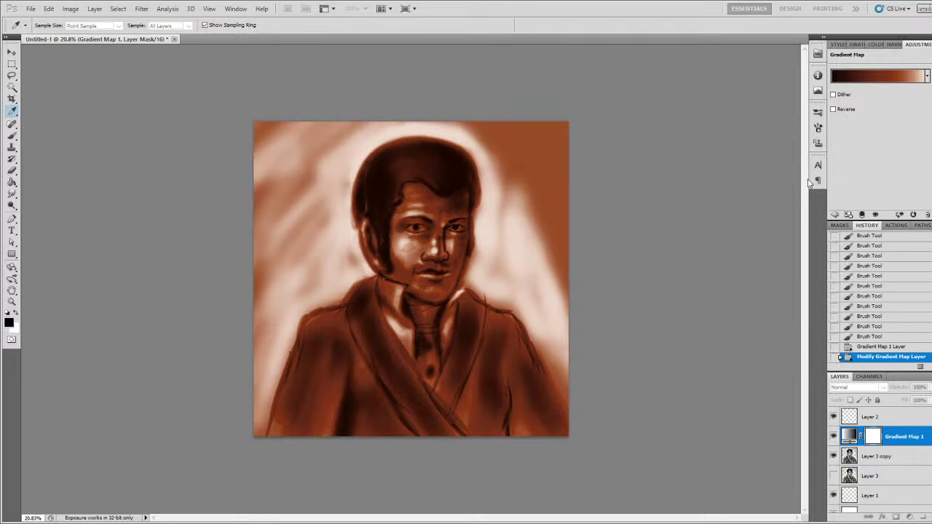
- Mask the skin gradient map off the background and clothing with black at 100% flow, leaving only the head coloured
key("b")
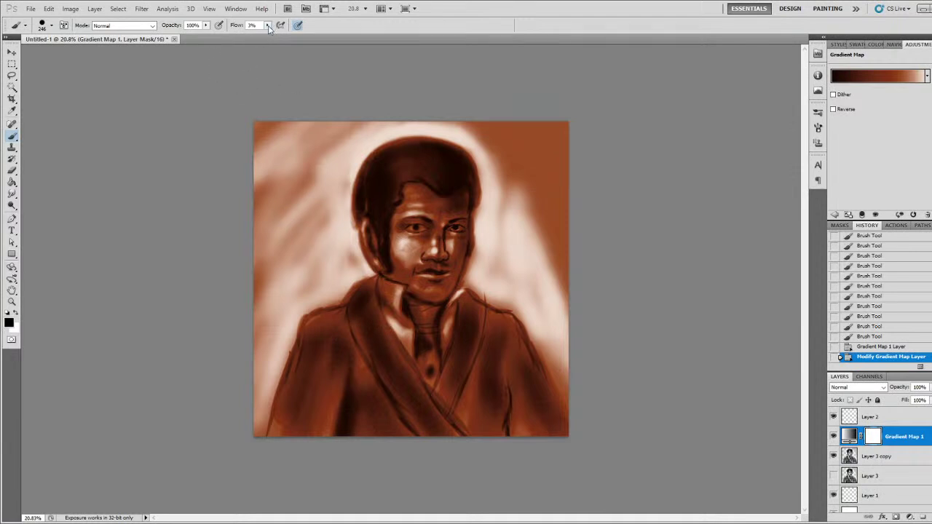
mouse_move(476, 299)
left_mouse_down()
mouse_move(495, 291)
mouse_move(459, 313)
mouse_move(485, 284)
mouse_move(484, 266)
mouse_move(469, 297)
mouse_move(498, 207)
mouse_move(477, 135)
mouse_move(495, 191)
mouse_move(486, 157)
mouse_move(452, 128)
mouse_move(348, 135)
mouse_move(300, 234)
mouse_move(386, 116)
mouse_move(423, 115)
mouse_move(366, 142)
mouse_move(337, 179)
mouse_move(361, 295)
mouse_move(372, 289)
mouse_move(400, 298)
mouse_move(375, 280)
mouse_move(397, 299)
mouse_move(393, 315)
mouse_move(394, 297)
mouse_move(426, 320)
mouse_move(408, 320)
mouse_move(439, 319)
mouse_move(429, 321)
mouse_move(444, 367)
mouse_move(401, 349)
mouse_move(364, 306)
mouse_move(321, 182)
mouse_move(274, 219)
mouse_move(272, 99)
mouse_move(235, 315)
mouse_move(254, 291)
mouse_move(269, 305)
mouse_move(260, 100)
mouse_move(291, 367)
mouse_move(306, 313)
mouse_move(266, 423)
mouse_move(327, 346)
mouse_move(392, 383)
mouse_move(360, 344)
mouse_move(387, 320)
mouse_move(296, 479)
mouse_move(407, 408)
mouse_move(524, 364)
mouse_move(603, 406)
mouse_move(457, 495)
mouse_move(504, 391)
mouse_move(477, 346)
mouse_move(503, 293)
mouse_move(511, 141)
mouse_move(492, 144)
mouse_move(511, 180)
mouse_move(536, 138)
mouse_move(570, 266)
mouse_move(530, 231)
mouse_move(552, 310)
mouse_move(568, 270)
left_mouse_up()
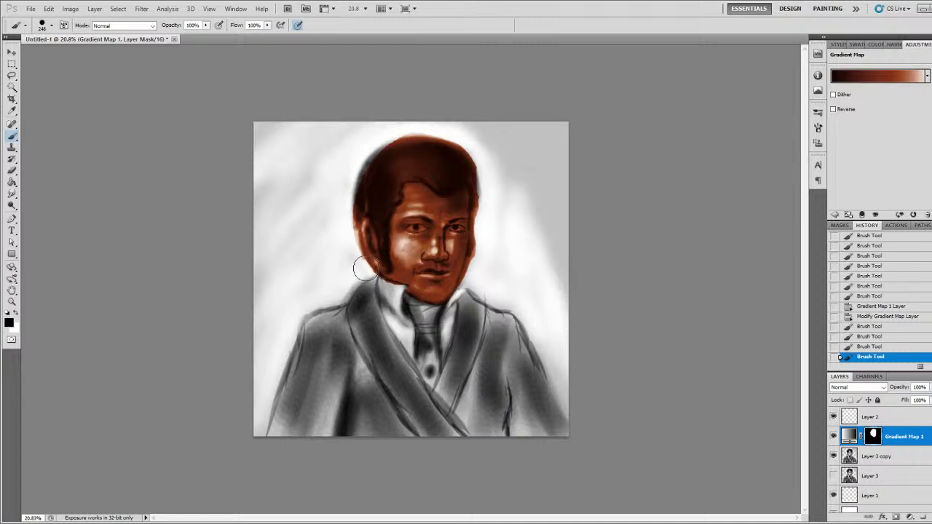
left_click_drag(354, 245, 348, 209)
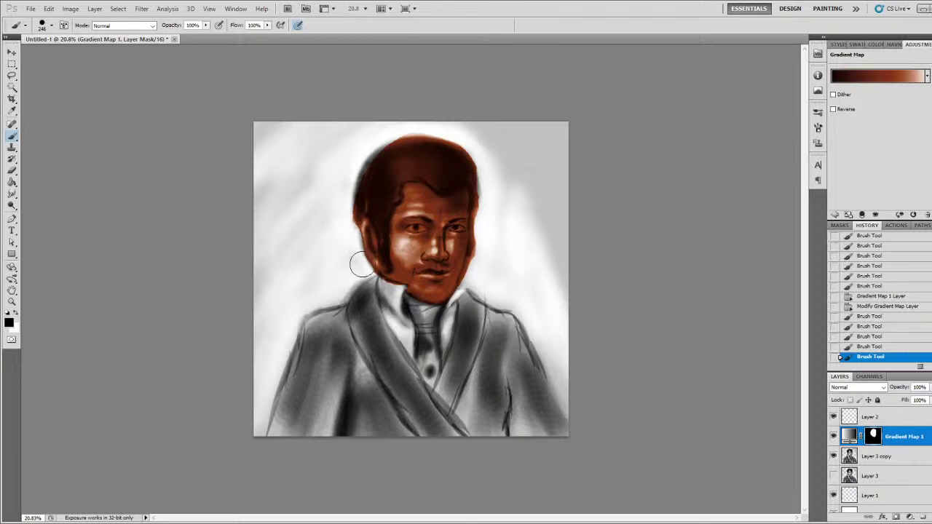
left_click_drag(374, 274, 378, 279)
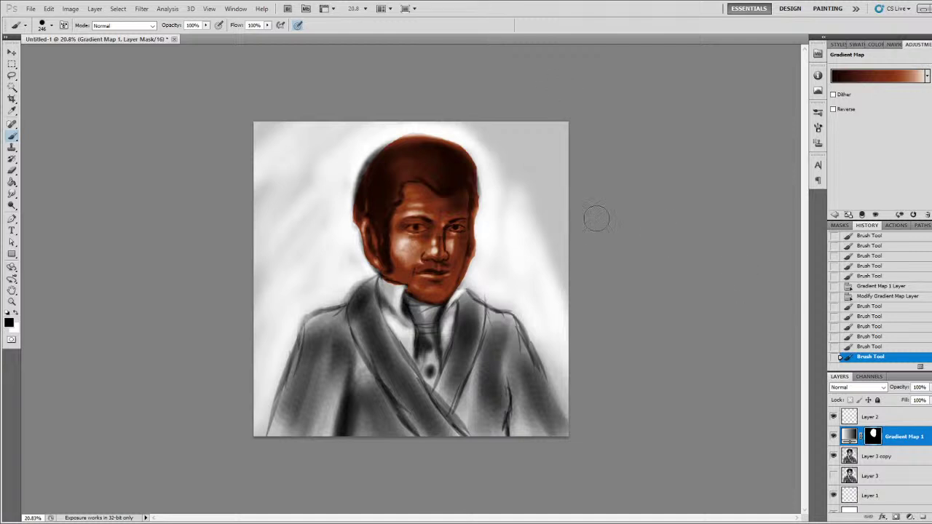
- Add a second Gradient Map above the Layer 3 copy with a dark blue to light cyan gradient
left_click(884, 459)
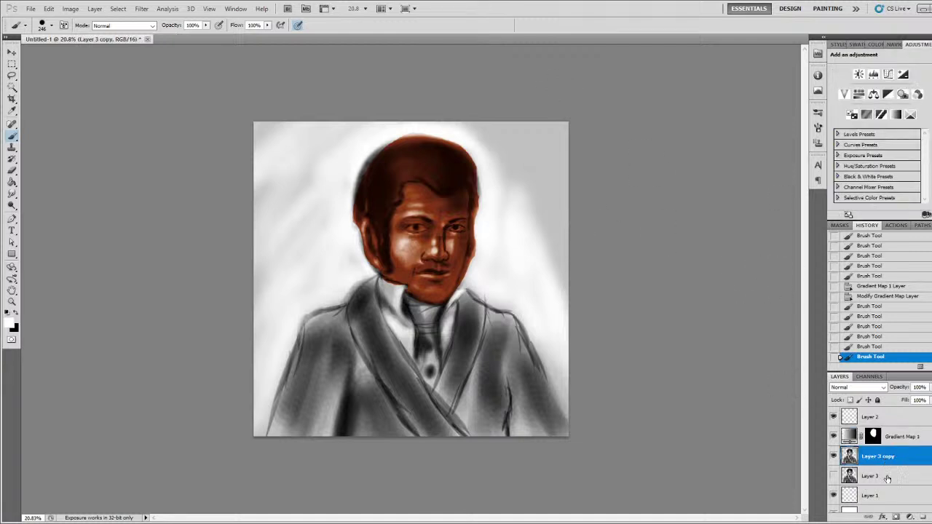
left_click(916, 500)
left_click(873, 81)
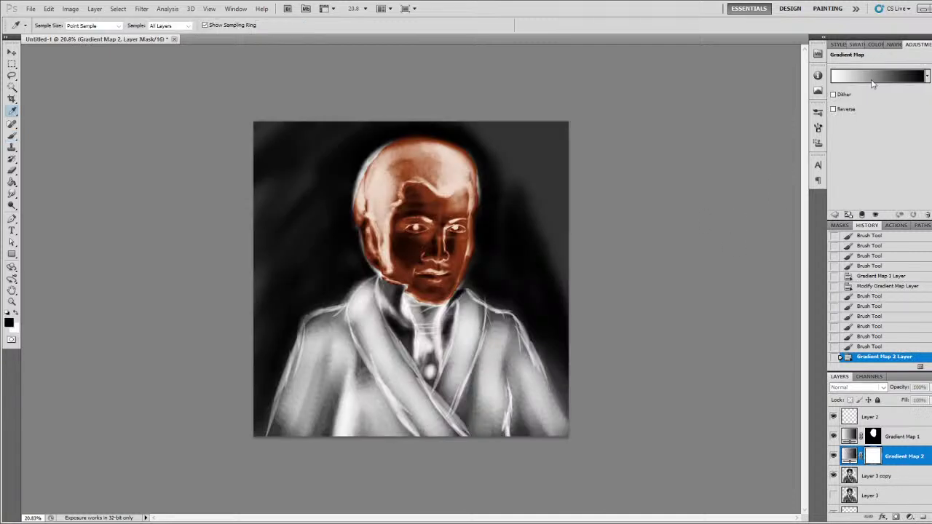
left_click(872, 83)
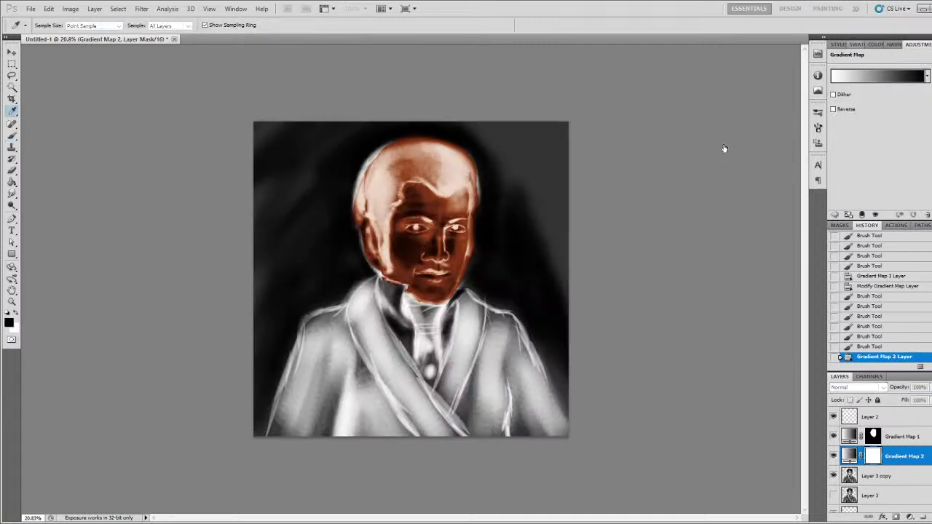
left_click(653, 175)
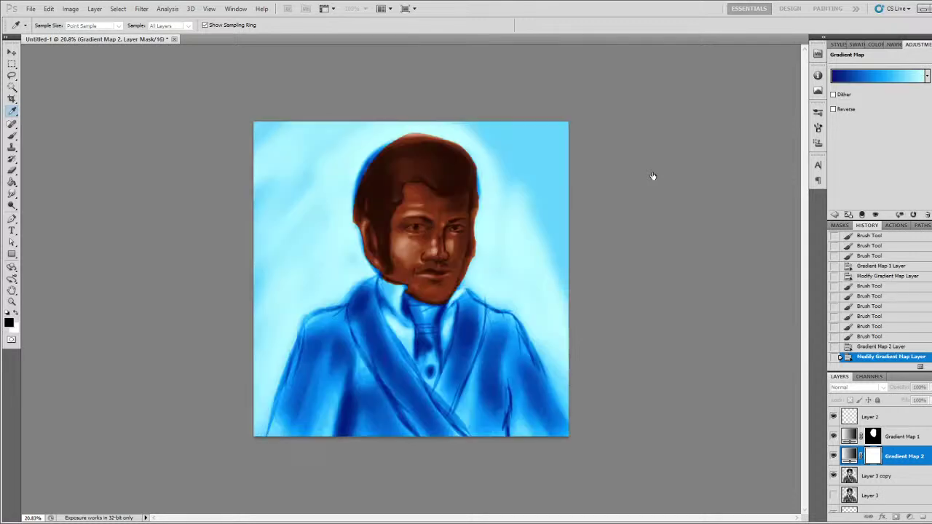
- Set the blue gradient map's blending mode to Color and its fill to 33%
key("b")
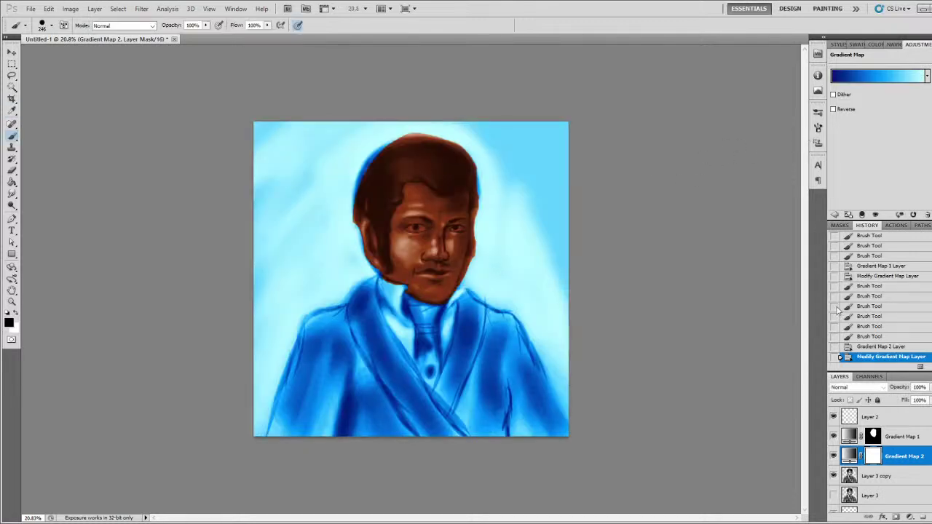
left_click(847, 390)
left_click(851, 368)
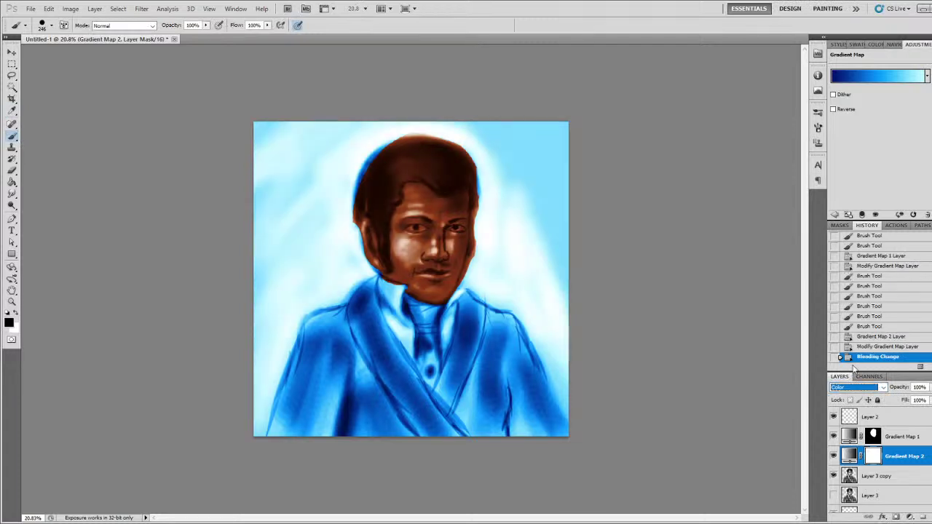
left_click(929, 400)
left_click_drag(928, 414, 900, 416)
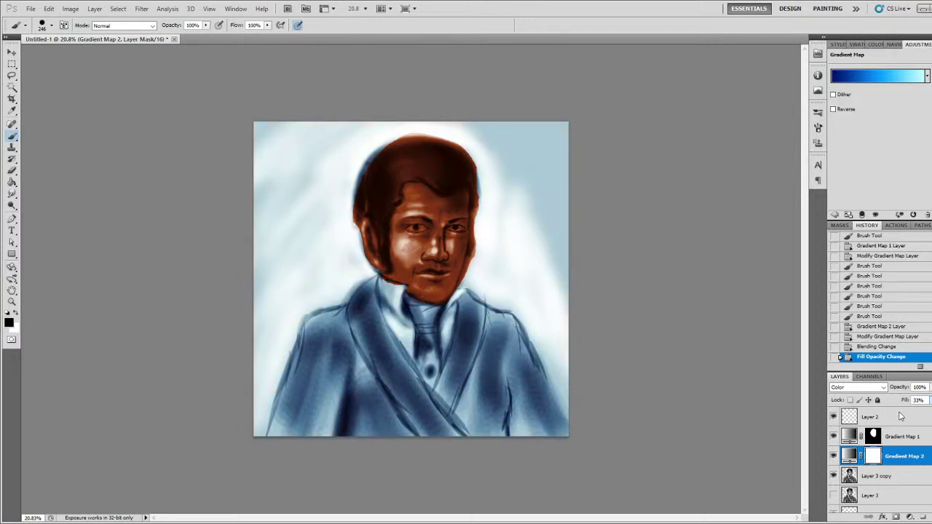
- Add an empty layer above Gradient Map 1 and another above Layer 2
left_click(903, 457)
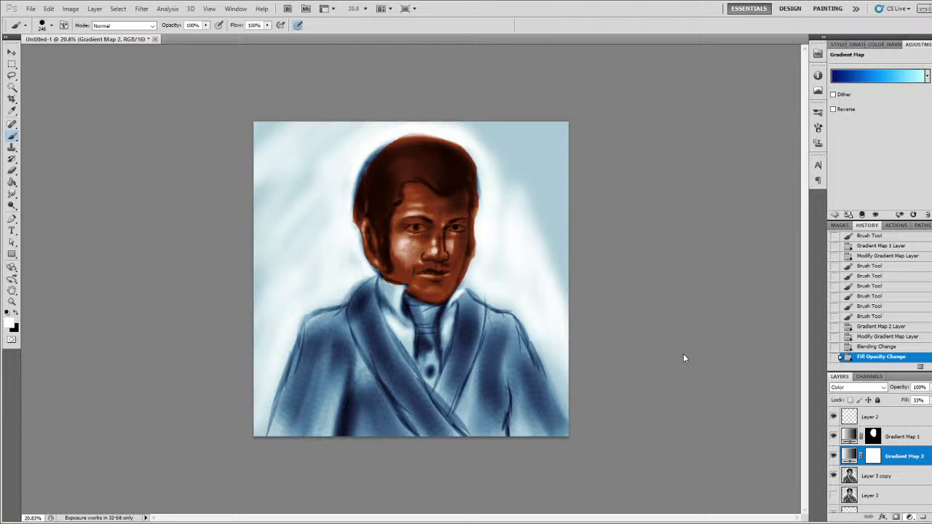
left_click(903, 438)
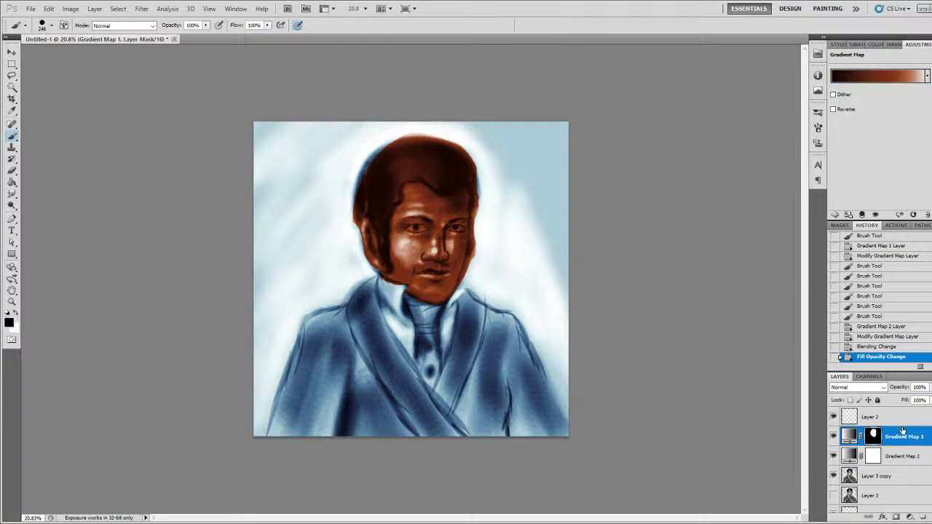
left_click(922, 517)
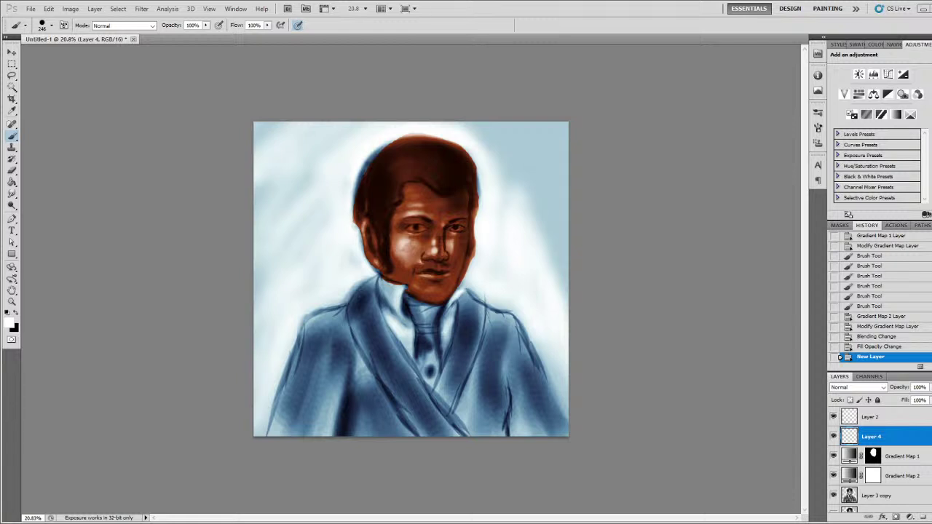
left_click(873, 422)
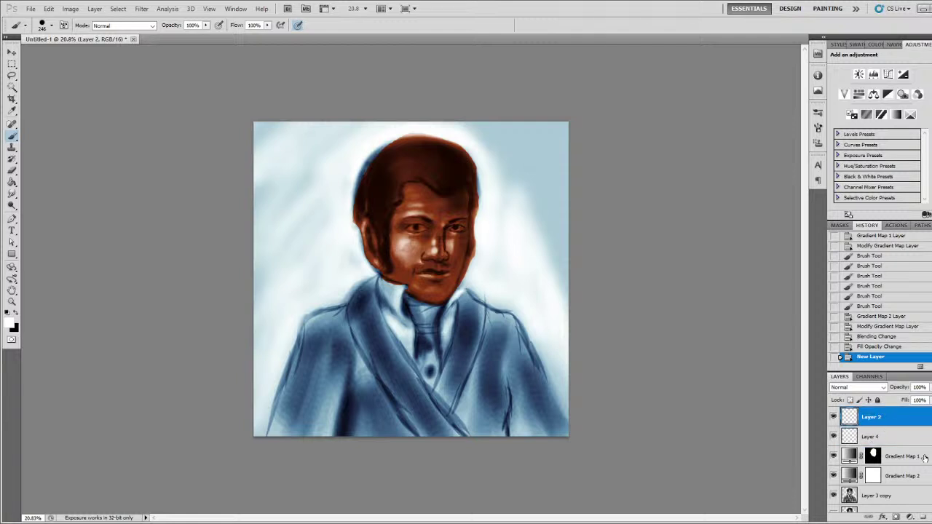
left_click(922, 516)
scroll(439, 204, "up", 6)
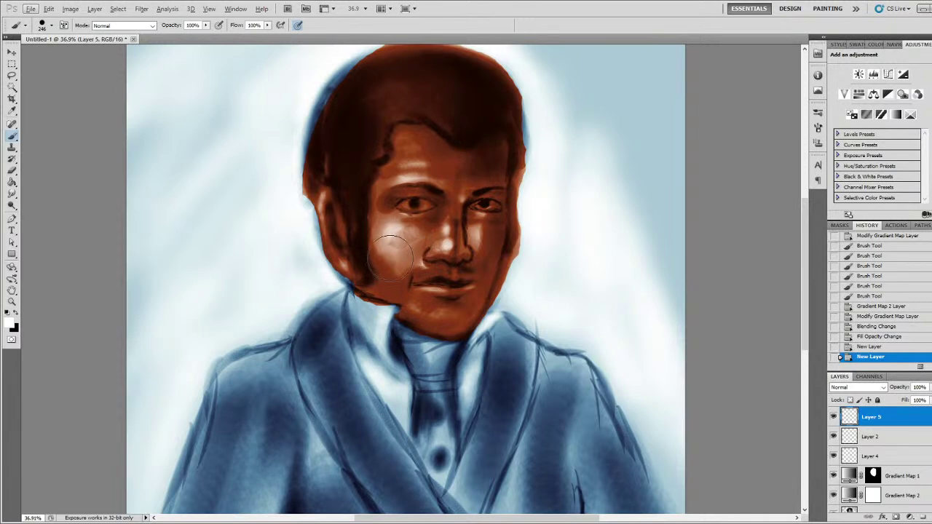
scroll(426, 213, "down", 4)
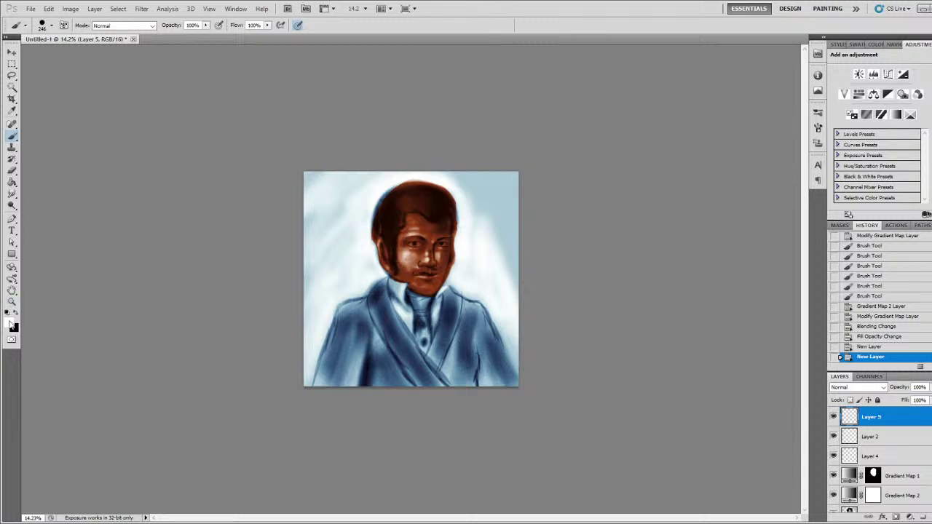
- Choose a dark red foreground colour and add empty layers directly above Layer 3 copy and above Gradient Map 2
key("i")
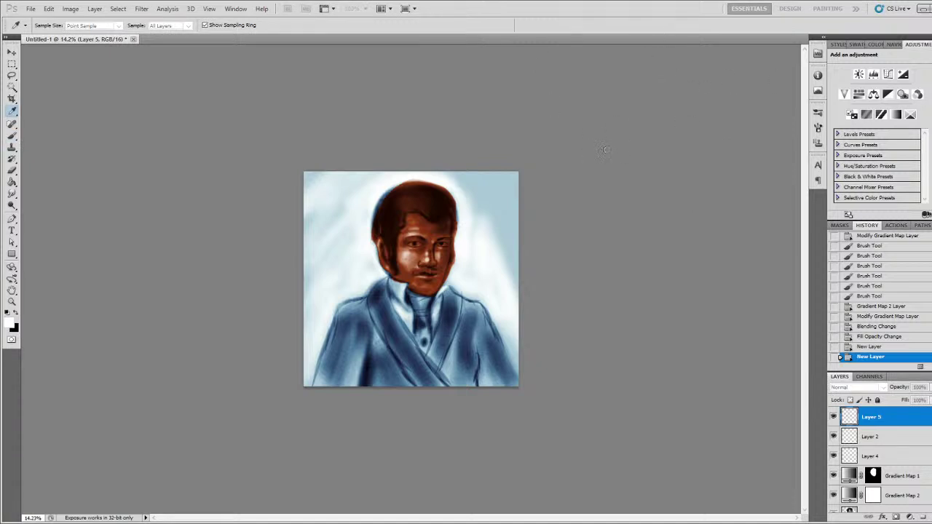
key("b")
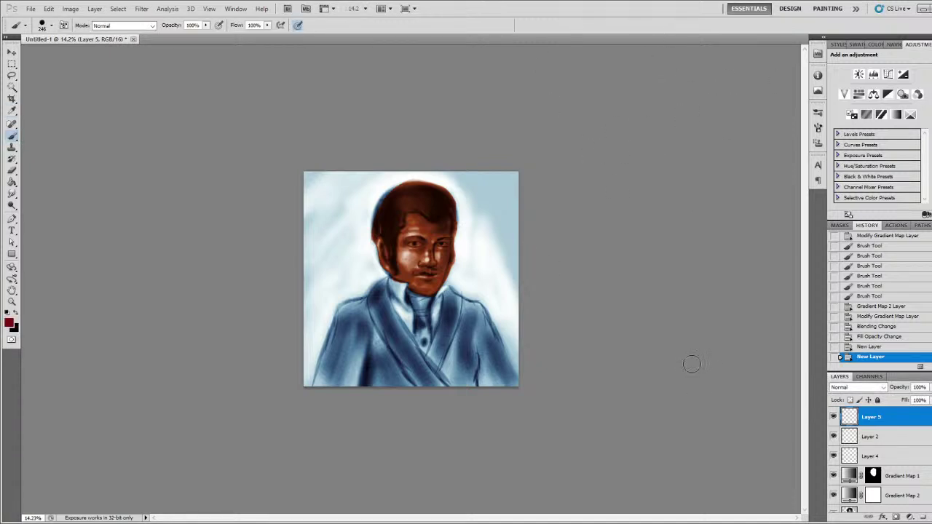
scroll(886, 446, "down", 3)
left_click(886, 446)
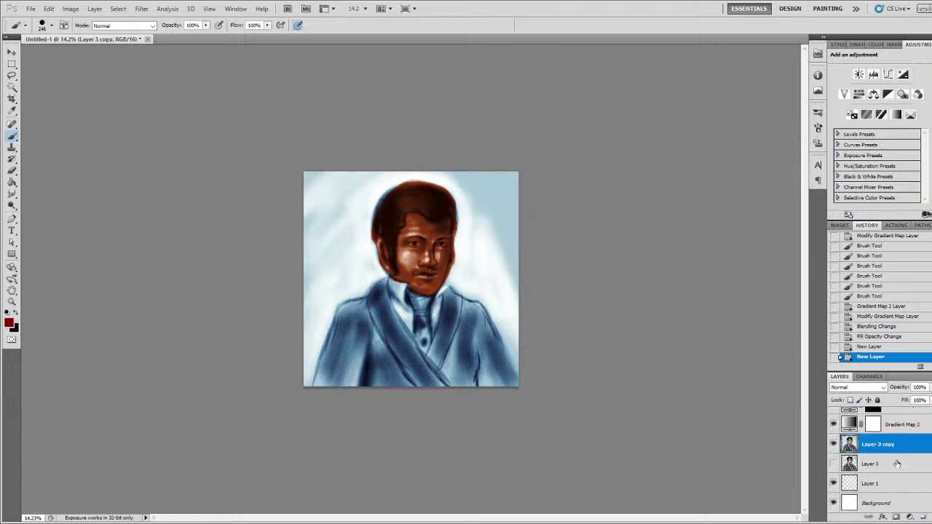
key("ctrl+shift+alt+n")
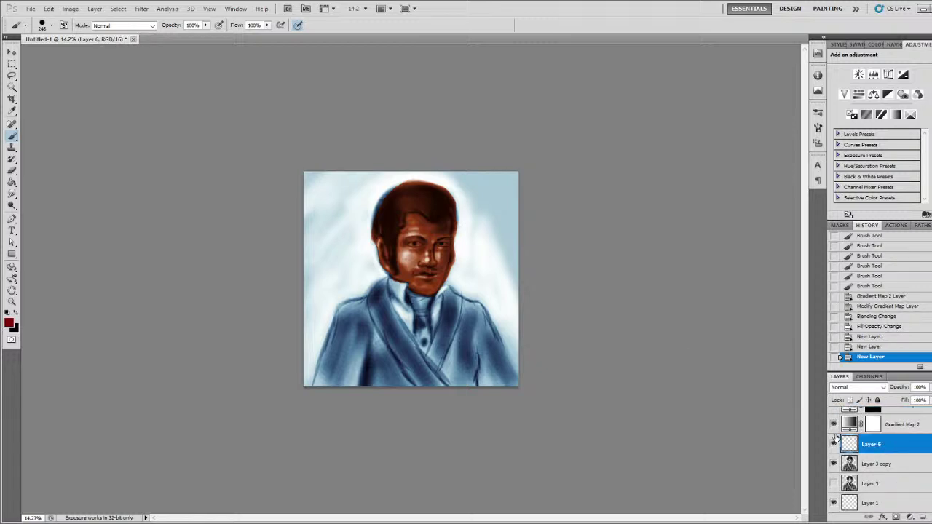
scroll(900, 455, "up", 3)
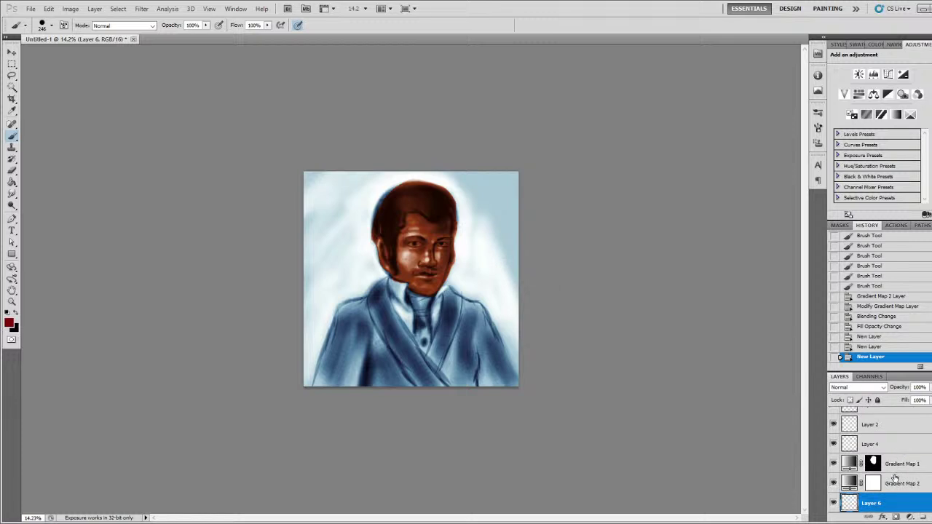
left_click(894, 478)
key("ctrl+shift+alt+n")
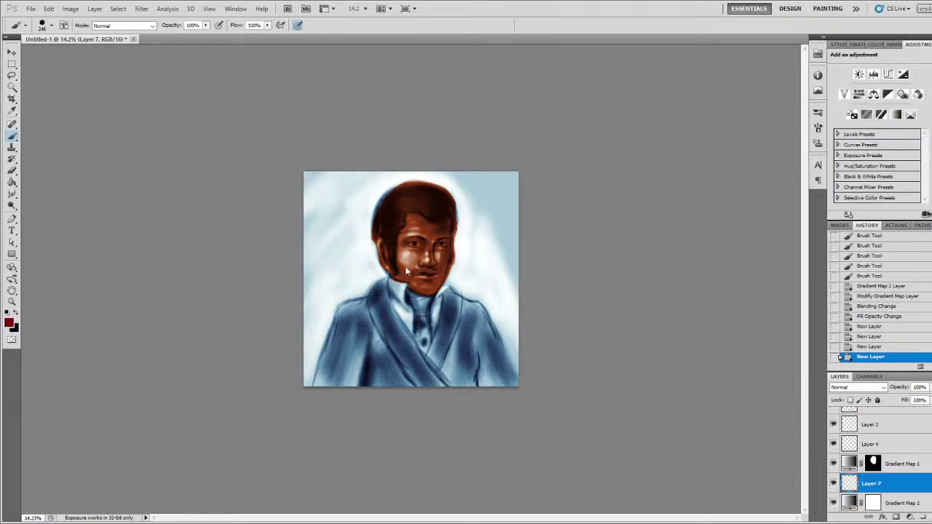
- Try painting dark red strokes on the background beside the head, lowering the brush flow to 1%, and undo them
mouse_move(335, 270)
left_mouse_down()
mouse_move(359, 275)
mouse_move(353, 287)
mouse_move(375, 284)
left_mouse_up()
key("ctrl+z")
key("shift+0")
key("shift+1")
mouse_move(357, 273)
left_mouse_down()
mouse_move(379, 264)
mouse_move(358, 258)
mouse_move(350, 276)
mouse_move(370, 266)
mouse_move(346, 284)
mouse_move(362, 196)
mouse_move(329, 236)
mouse_move(311, 223)
mouse_move(382, 168)
mouse_move(346, 187)
mouse_move(345, 211)
mouse_move(362, 208)
mouse_move(374, 179)
mouse_move(330, 192)
mouse_move(284, 190)
mouse_move(321, 169)
mouse_move(434, 151)
mouse_move(498, 165)
mouse_move(456, 177)
mouse_move(493, 220)
mouse_move(488, 228)
mouse_move(502, 214)
mouse_move(469, 220)
mouse_move(469, 250)
mouse_move(481, 224)
mouse_move(513, 244)
mouse_move(460, 275)
mouse_move(458, 296)
mouse_move(507, 265)
mouse_move(515, 275)
mouse_move(472, 281)
mouse_move(510, 316)
mouse_move(482, 284)
mouse_move(458, 277)
mouse_move(445, 288)
mouse_move(467, 252)
mouse_move(462, 204)
mouse_move(502, 163)
mouse_move(443, 160)
mouse_move(288, 205)
mouse_move(332, 182)
mouse_move(351, 236)
mouse_move(295, 286)
mouse_move(292, 303)
mouse_move(325, 295)
mouse_move(349, 247)
mouse_move(328, 229)
mouse_move(265, 232)
mouse_move(265, 221)
mouse_move(326, 233)
left_mouse_up()
key("ctrl+z")
- Paint the pale background around the figure yellow-green on the new layer above Gradient Map 2, using 12% brush flow
key("i")
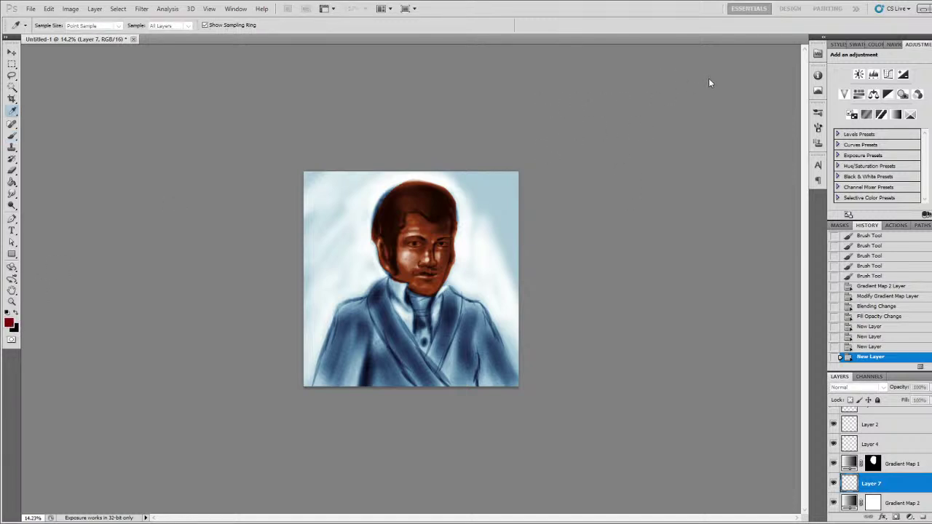
key("b")
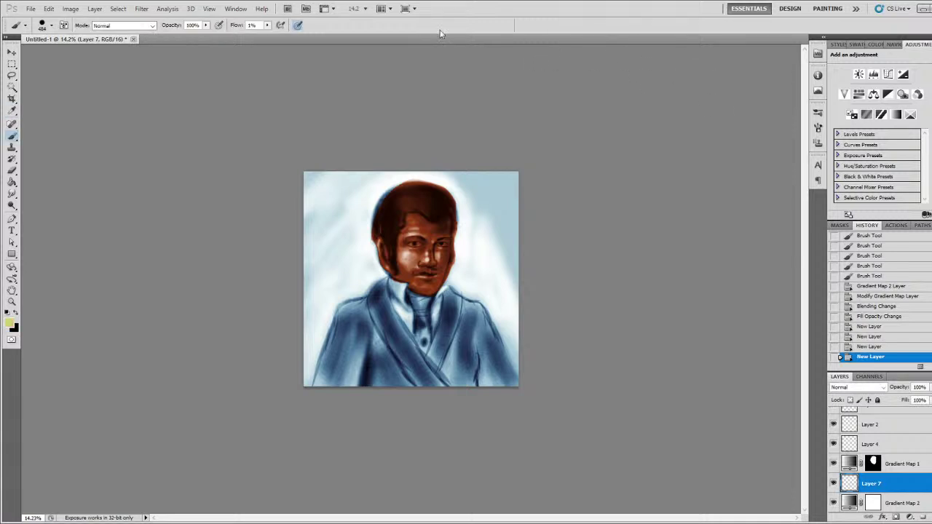
left_click_drag(268, 26, 277, 26)
mouse_move(362, 276)
left_mouse_down()
mouse_move(299, 263)
mouse_move(323, 221)
mouse_move(370, 171)
left_mouse_up()
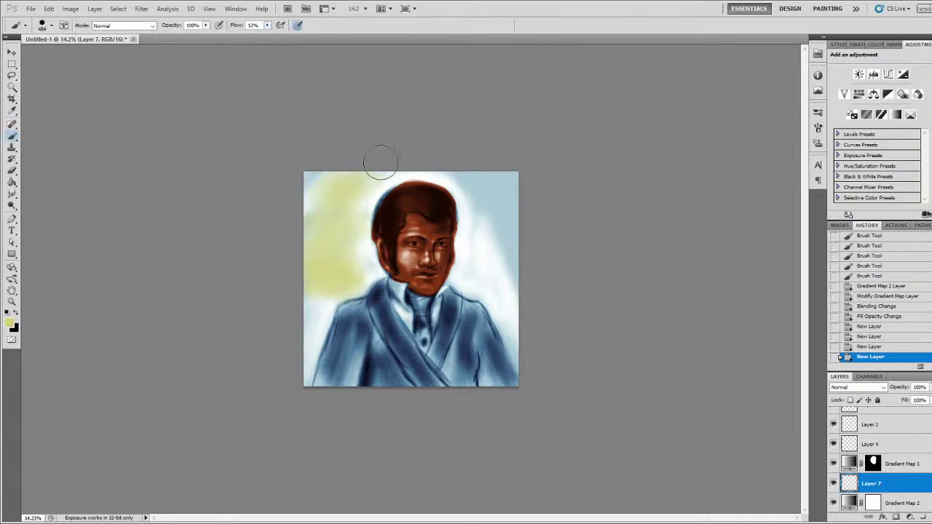
mouse_move(462, 141)
left_mouse_down()
mouse_move(486, 177)
mouse_move(477, 206)
mouse_move(545, 245)
mouse_move(516, 263)
mouse_move(551, 303)
mouse_move(486, 283)
mouse_move(479, 218)
mouse_move(470, 240)
mouse_move(477, 202)
mouse_move(462, 187)
mouse_move(424, 173)
mouse_move(344, 177)
mouse_move(377, 174)
mouse_move(347, 195)
mouse_move(426, 162)
left_mouse_up()
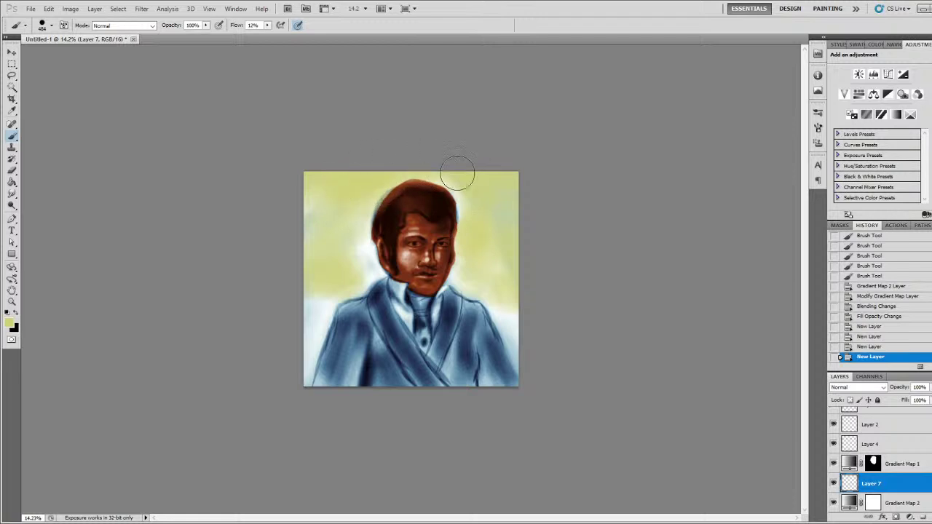
mouse_move(379, 243)
left_mouse_down()
mouse_move(293, 327)
mouse_move(287, 357)
left_mouse_up()
- Paint slate-blue vertical columns on both sides of the head and fill the background around the shoulders with the same colour
key("i")
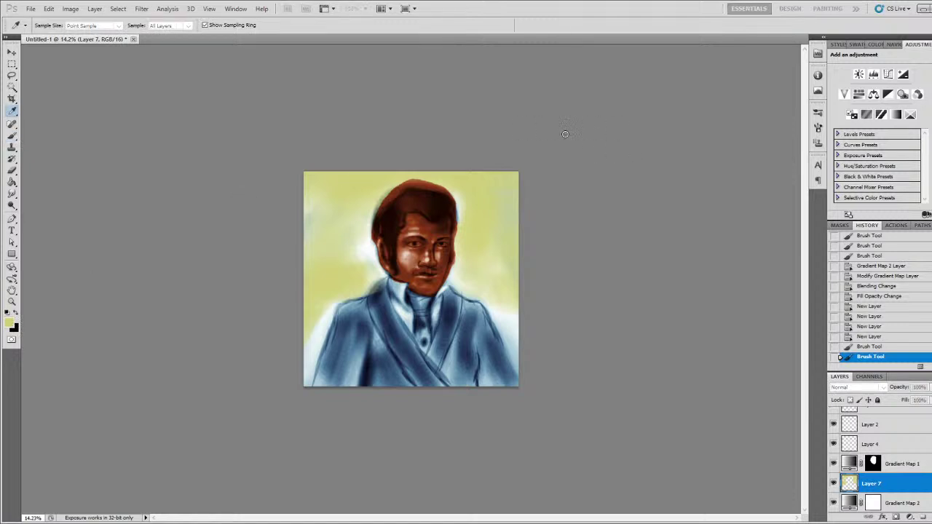
left_click(714, 81)
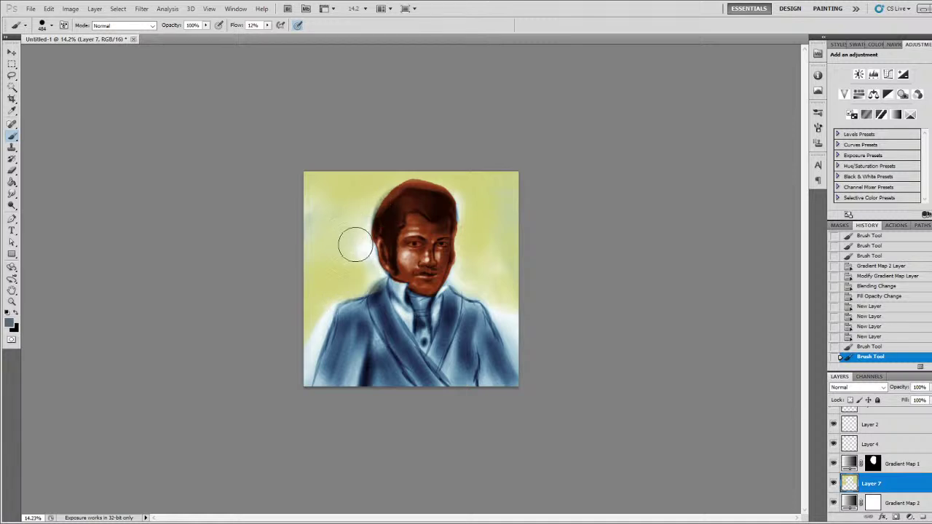
mouse_move(344, 291)
left_mouse_down()
mouse_move(315, 304)
mouse_move(328, 290)
mouse_move(318, 349)
mouse_move(340, 275)
mouse_move(348, 195)
mouse_move(342, 233)
mouse_move(339, 182)
mouse_move(325, 262)
left_mouse_up()
mouse_move(502, 255)
left_mouse_down()
mouse_move(490, 228)
mouse_move(495, 266)
mouse_move(505, 190)
mouse_move(495, 281)
mouse_move(529, 361)
left_mouse_up()
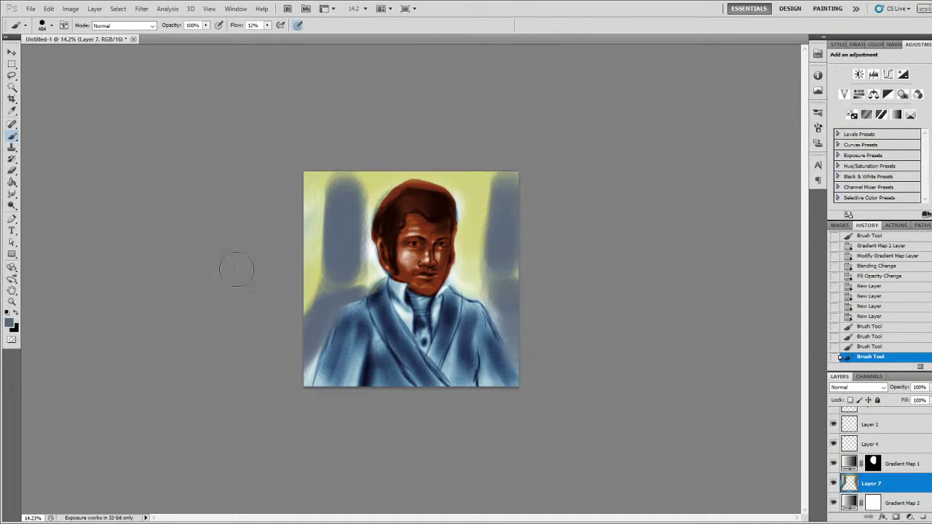
- Brush a lighter periwinkle blue across the top of the background and down its left edge
key("i")
left_click(556, 118)
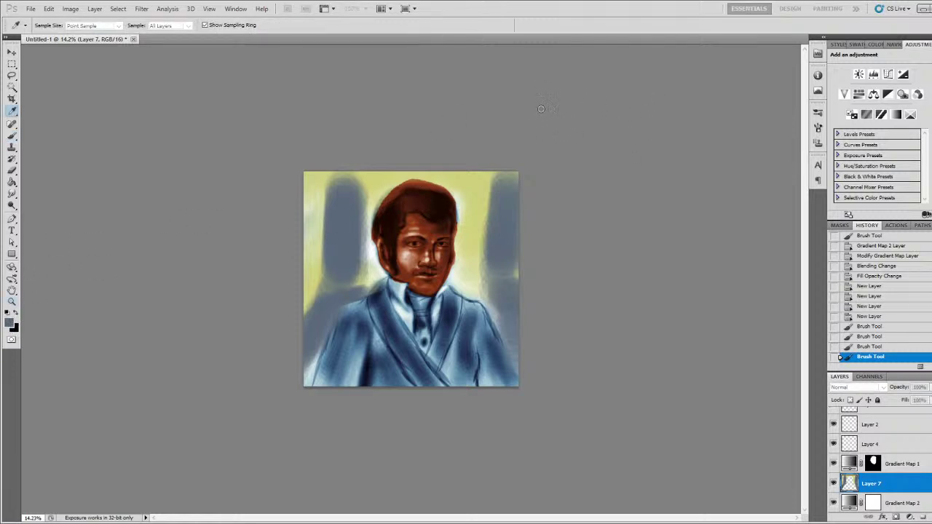
key("b")
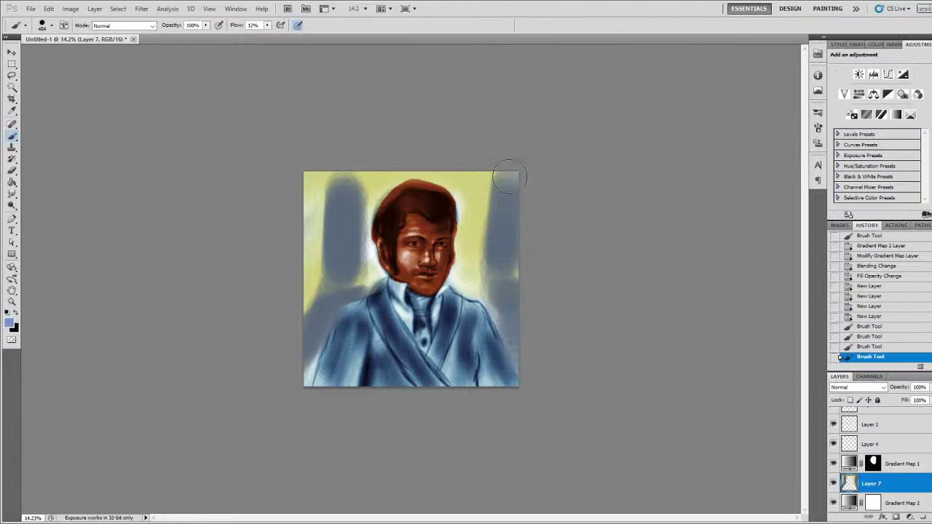
mouse_move(491, 184)
left_mouse_down()
mouse_move(474, 199)
mouse_move(458, 133)
mouse_move(439, 165)
mouse_move(449, 176)
mouse_move(421, 168)
left_mouse_up()
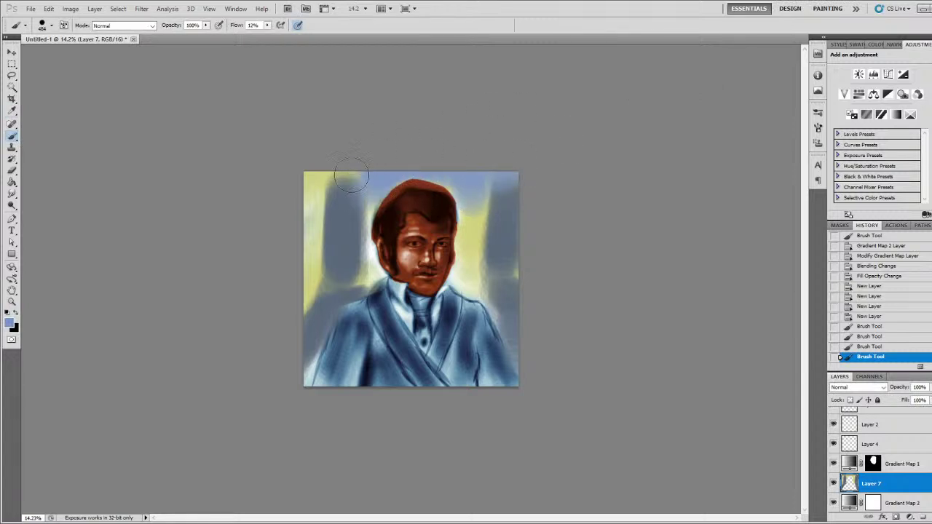
left_click_drag(318, 158, 286, 302)
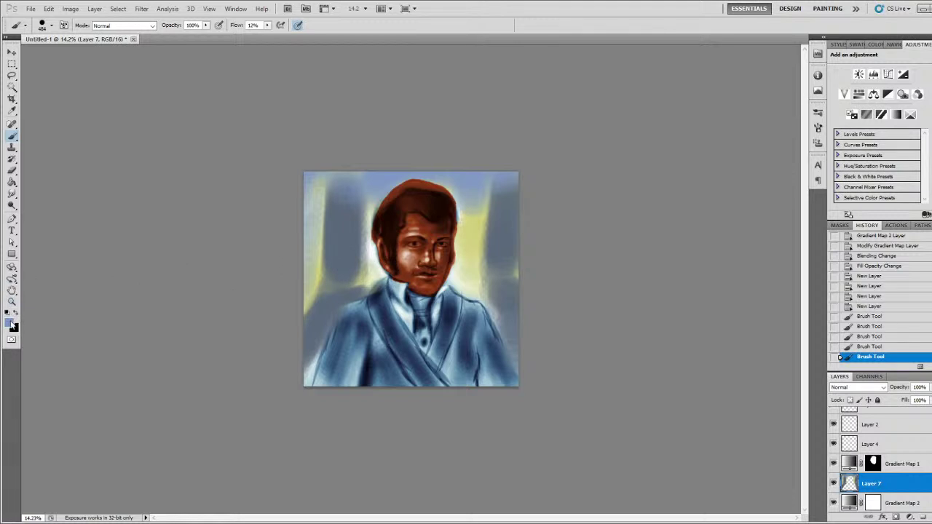
- Cover the bright halo beside the head and work olive-green strokes into the background on the right
key("i")
key("b")
mouse_move(373, 260)
left_mouse_down()
mouse_move(373, 195)
mouse_move(371, 247)
mouse_move(372, 208)
mouse_move(359, 250)
mouse_move(468, 273)
mouse_move(456, 275)
mouse_move(469, 193)
mouse_move(481, 292)
left_mouse_up()
left_click(484, 246, "alt")
mouse_move(484, 247)
left_mouse_down()
mouse_move(480, 185)
mouse_move(491, 280)
mouse_move(491, 178)
mouse_move(488, 245)
mouse_move(469, 255)
left_mouse_up()
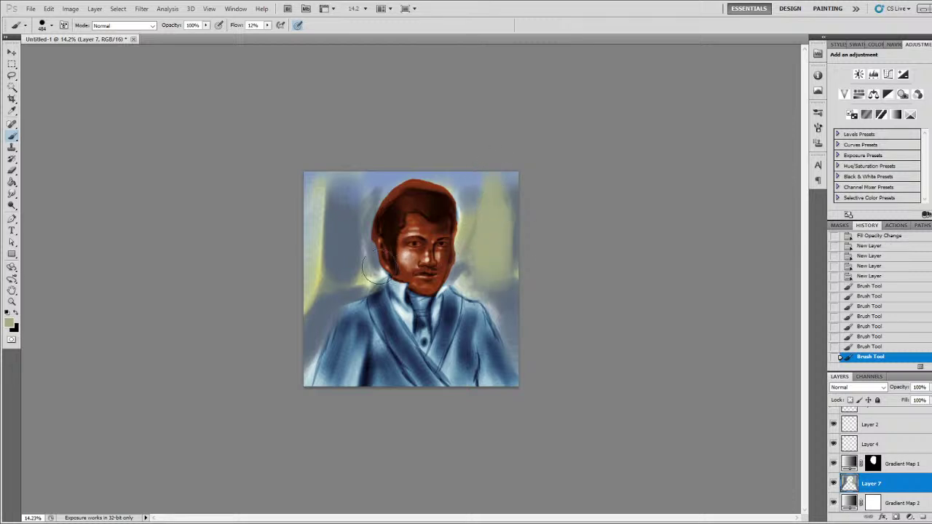
- Paint a muted grey-green sloping band above the shoulder on the left and down to the image's lower corner
mouse_move(331, 288)
left_mouse_down()
mouse_move(339, 250)
mouse_move(337, 281)
mouse_move(352, 280)
mouse_move(351, 208)
mouse_move(353, 281)
mouse_move(372, 275)
mouse_move(327, 302)
mouse_move(374, 283)
mouse_move(306, 299)
mouse_move(377, 284)
mouse_move(360, 279)
mouse_move(368, 276)
mouse_move(303, 305)
left_mouse_up()
left_click(329, 306, "alt")
mouse_move(364, 284)
left_mouse_down()
mouse_move(338, 290)
mouse_move(355, 287)
left_mouse_up()
key("x")
mouse_move(295, 313)
left_mouse_down()
mouse_move(367, 291)
mouse_move(292, 306)
mouse_move(386, 263)
mouse_move(284, 341)
mouse_move(326, 326)
mouse_move(297, 343)
mouse_move(309, 382)
left_mouse_up()
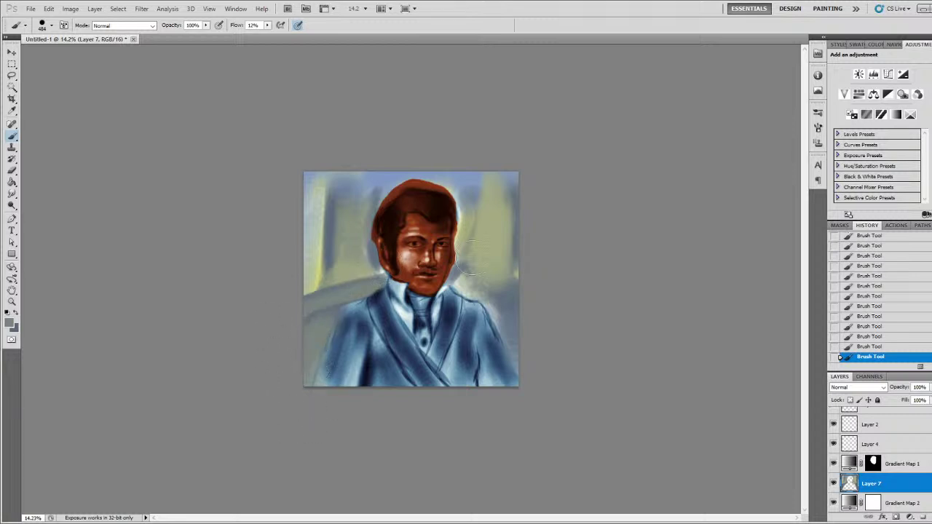
- Continue the grey-green band behind the shoulder on the right and rework the background above it with sampled blue-grey tones
mouse_move(455, 269)
left_mouse_down()
mouse_move(482, 272)
mouse_move(473, 281)
mouse_move(505, 308)
left_mouse_up()
mouse_move(474, 269)
left_mouse_down()
mouse_move(494, 252)
mouse_move(460, 271)
left_mouse_up()
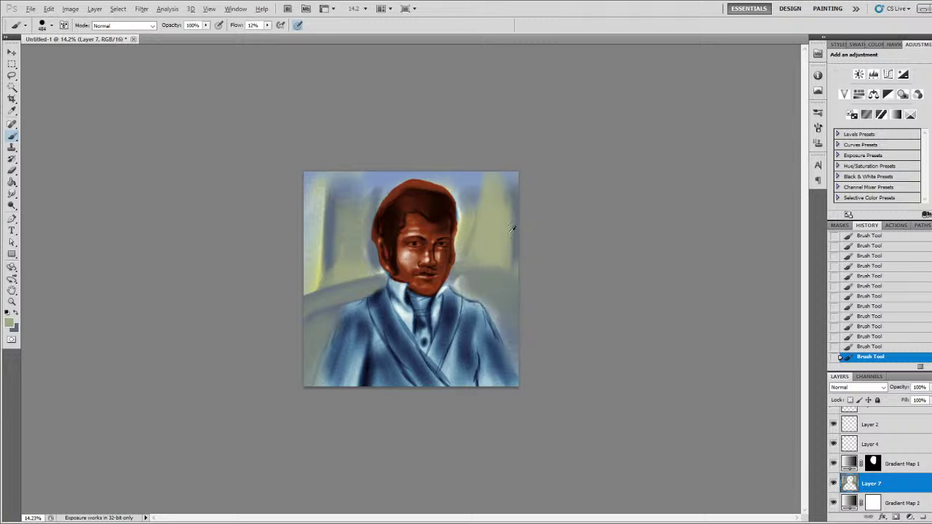
mouse_move(480, 255)
left_mouse_down()
mouse_move(515, 243)
mouse_move(481, 253)
mouse_move(482, 221)
mouse_move(482, 242)
mouse_move(495, 214)
mouse_move(498, 245)
mouse_move(495, 171)
mouse_move(489, 211)
left_mouse_up()
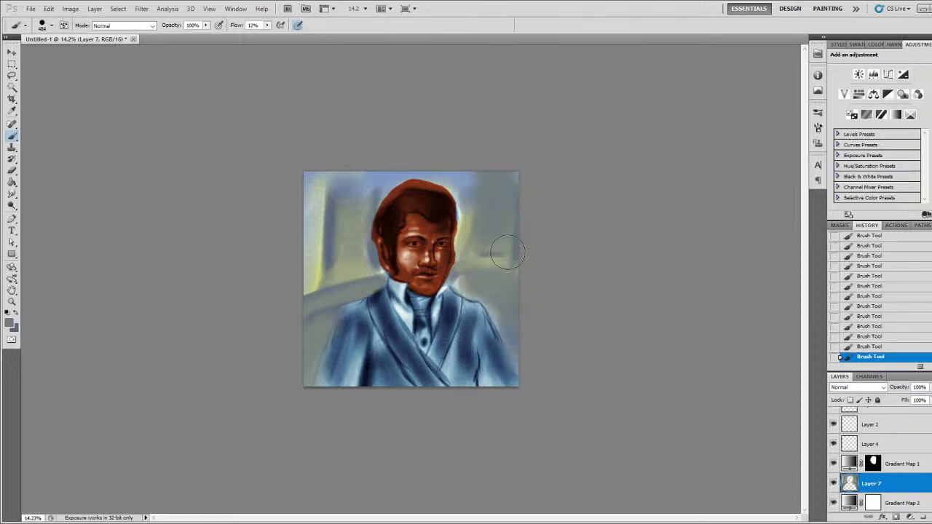
mouse_move(514, 262)
left_mouse_down()
mouse_move(471, 268)
mouse_move(494, 259)
mouse_move(509, 255)
mouse_move(456, 279)
mouse_move(518, 257)
mouse_move(456, 285)
mouse_move(512, 369)
left_mouse_up()
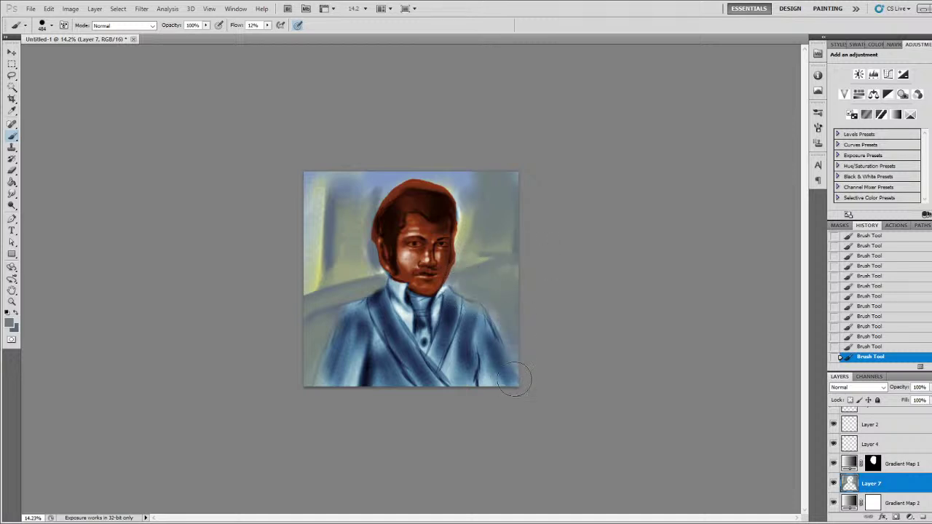
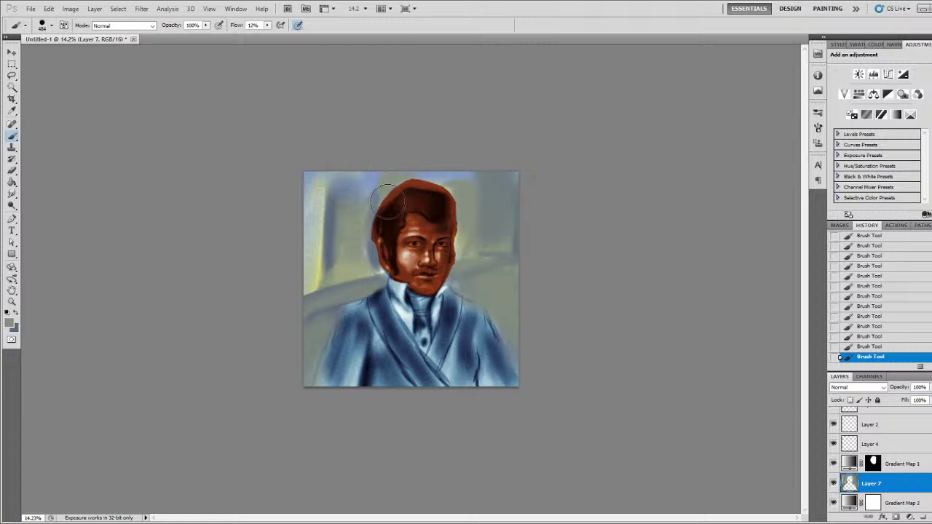
mouse_move(353, 181)
left_mouse_down()
mouse_move(345, 243)
mouse_move(361, 194)
mouse_move(354, 248)
mouse_move(372, 192)
left_mouse_up()
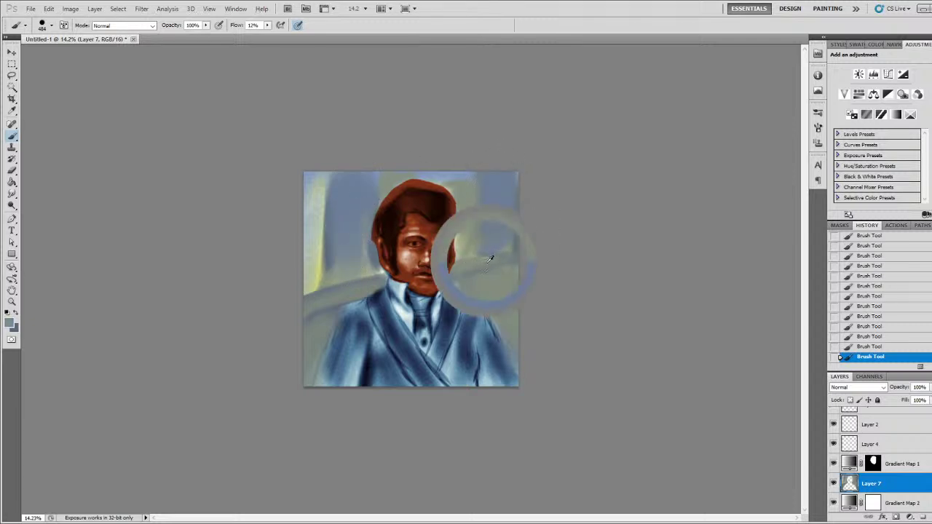
left_click_drag(486, 260, 460, 269)
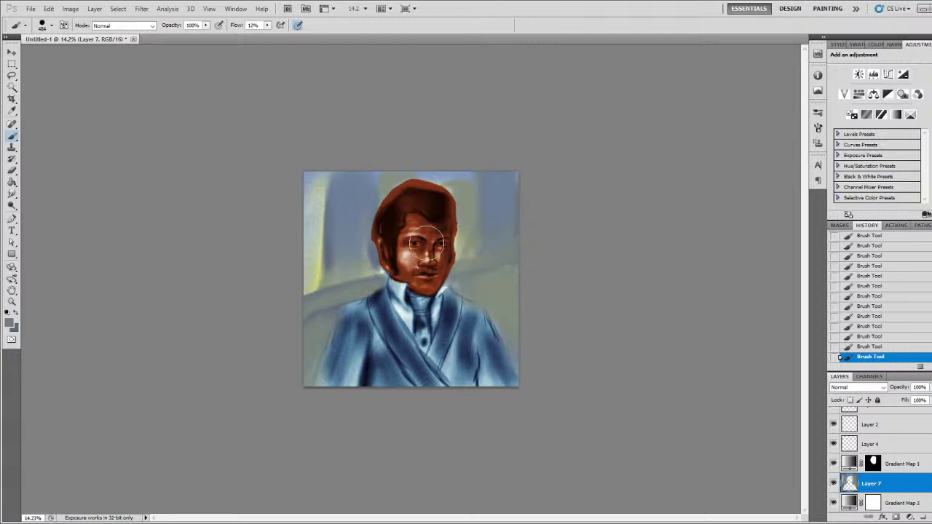
- Sample the pale grey-green background and brush it along the left edge, around the top of the head and on the right
left_click(318, 184, "alt")
mouse_move(316, 191)
left_mouse_down()
mouse_move(297, 165)
mouse_move(308, 242)
mouse_move(300, 174)
mouse_move(300, 269)
left_mouse_up()
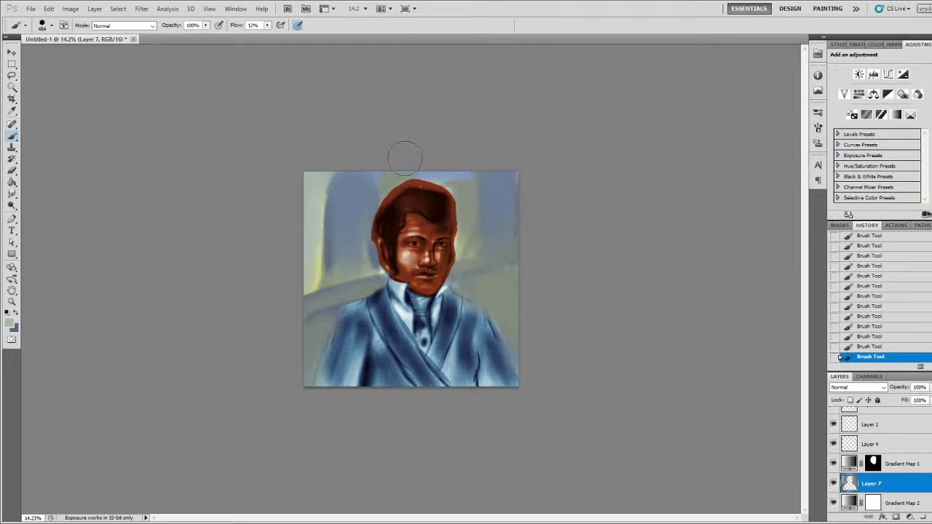
left_click_drag(385, 186, 383, 192)
mouse_move(454, 188)
left_mouse_down()
mouse_move(471, 242)
mouse_move(498, 176)
mouse_move(497, 206)
mouse_move(485, 213)
mouse_move(482, 183)
mouse_move(477, 248)
left_mouse_up()
mouse_move(491, 204)
left_mouse_down()
mouse_move(483, 239)
mouse_move(482, 159)
mouse_move(469, 173)
mouse_move(477, 180)
mouse_move(467, 177)
mouse_move(491, 186)
mouse_move(480, 272)
mouse_move(497, 266)
mouse_move(473, 270)
mouse_move(527, 267)
left_mouse_up()
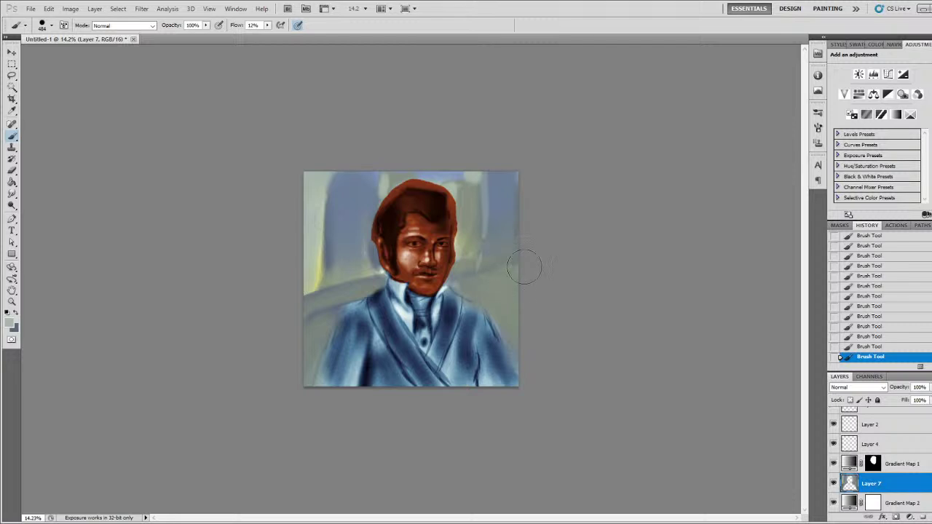
- Try brushing pale grey-green strokes over the shoulder and background on the left, and revert the last two strokes
mouse_move(375, 289)
left_mouse_down()
mouse_move(304, 300)
mouse_move(298, 309)
mouse_move(377, 277)
mouse_move(316, 308)
mouse_move(360, 292)
mouse_move(339, 294)
mouse_move(383, 273)
mouse_move(317, 319)
mouse_move(364, 288)
mouse_move(331, 312)
left_mouse_up()
mouse_move(297, 349)
left_mouse_down()
mouse_move(347, 327)
mouse_move(314, 343)
left_mouse_up()
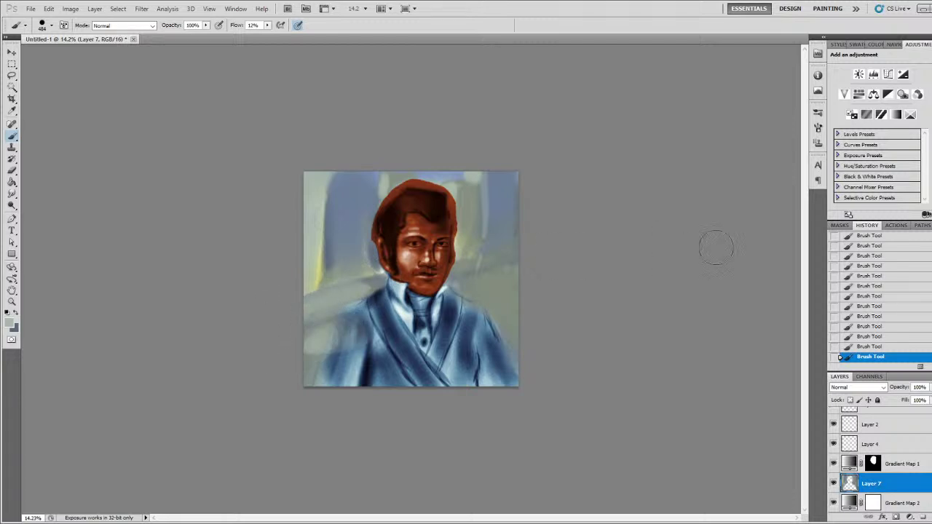
left_click(876, 335)
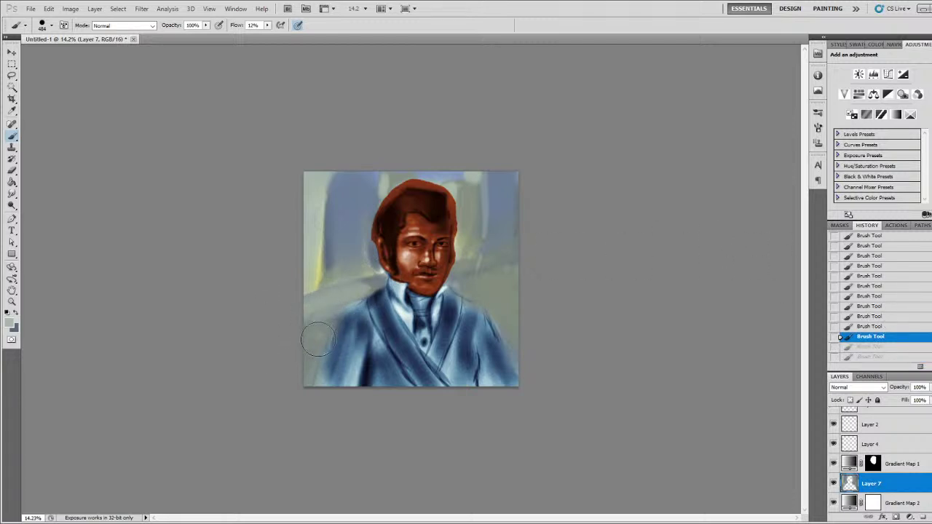
- Restore the reverted background strokes, duplicate the background paint layer, and apply a Gaussian Blur to the copy
key("ctrl+z")
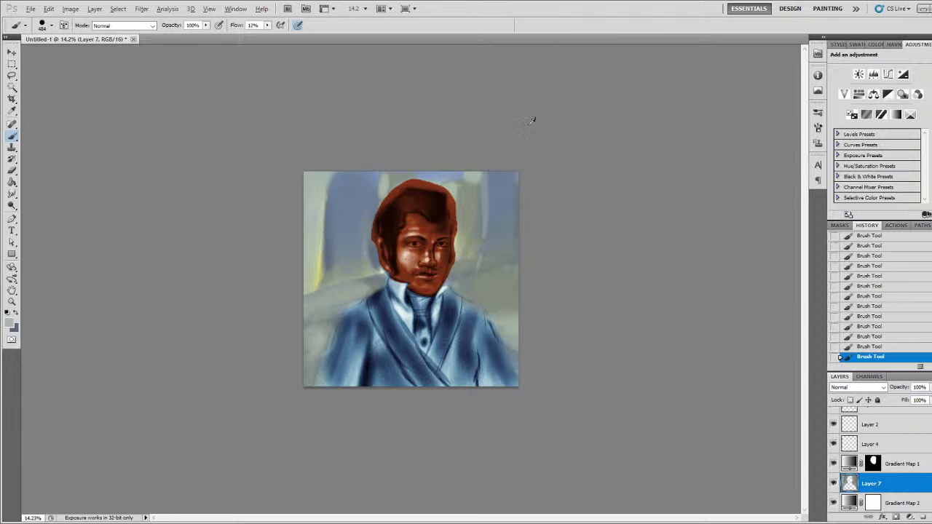
scroll(488, 185, "up", 6)
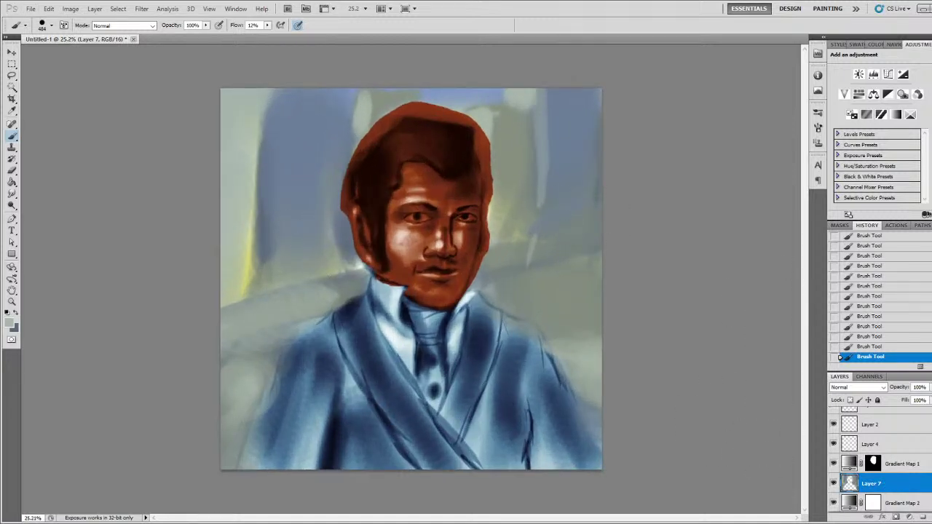
key("ctrl+j")
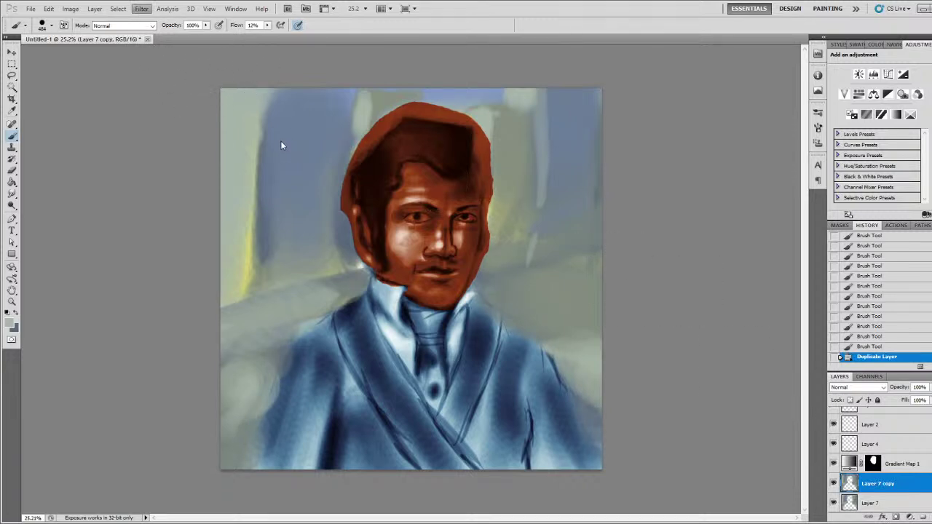
key("space")
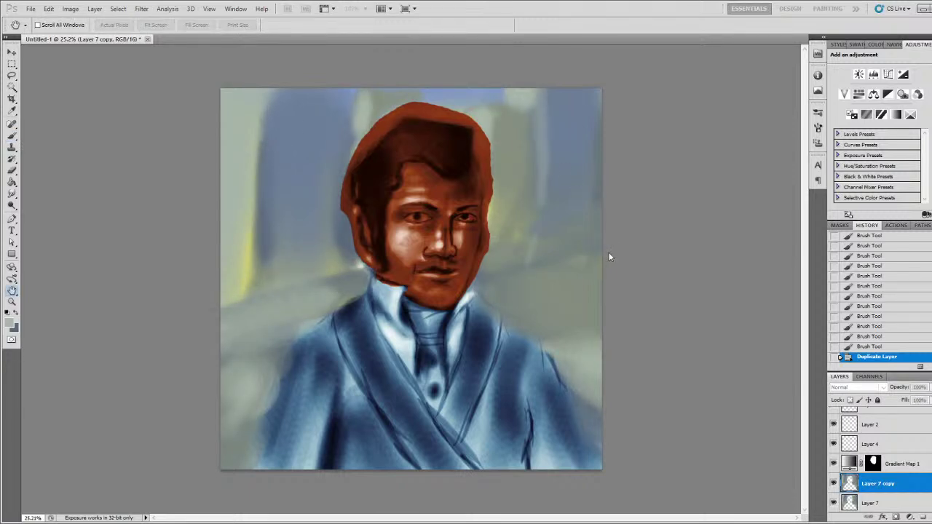
left_click(683, 118)
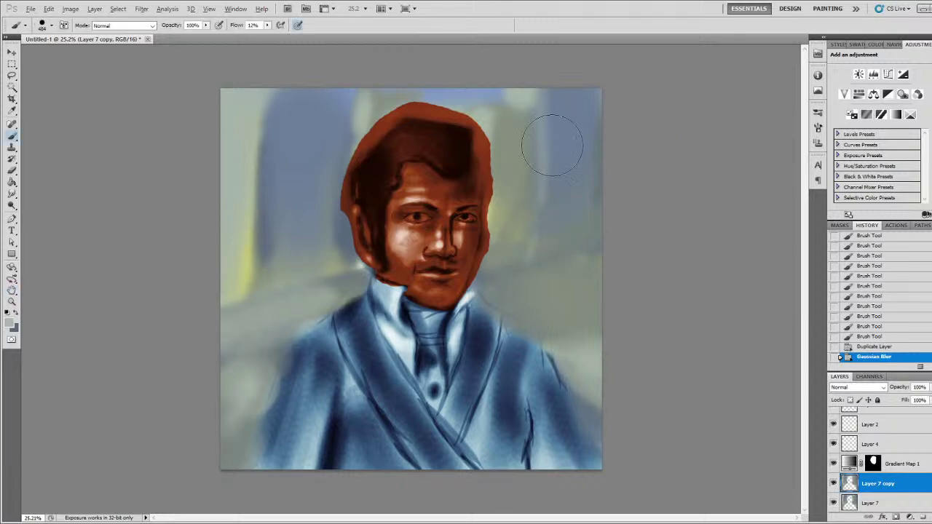
scroll(552, 146, "up", 4)
scroll(560, 142, "up", 3)
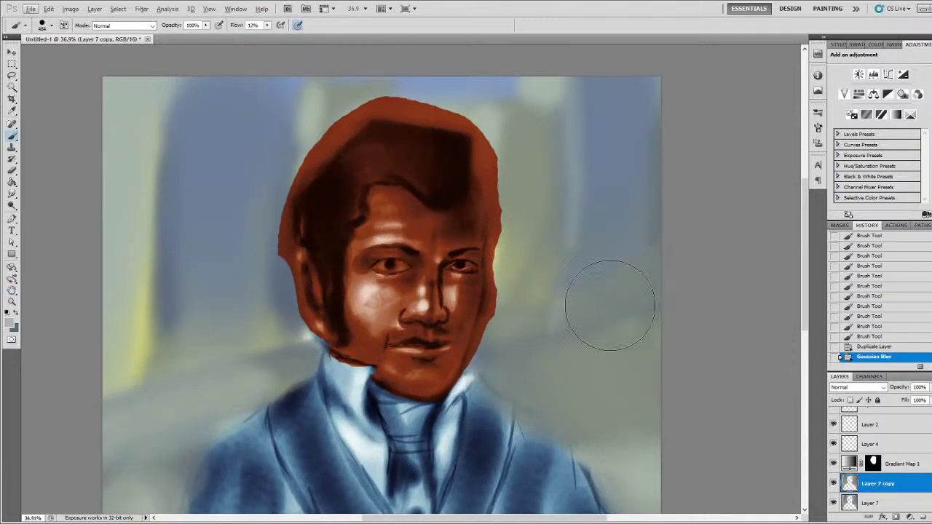
- Try painting black on the Gradient Map 1 mask beside the face's right edge, and undo the stroke
left_click(877, 465)
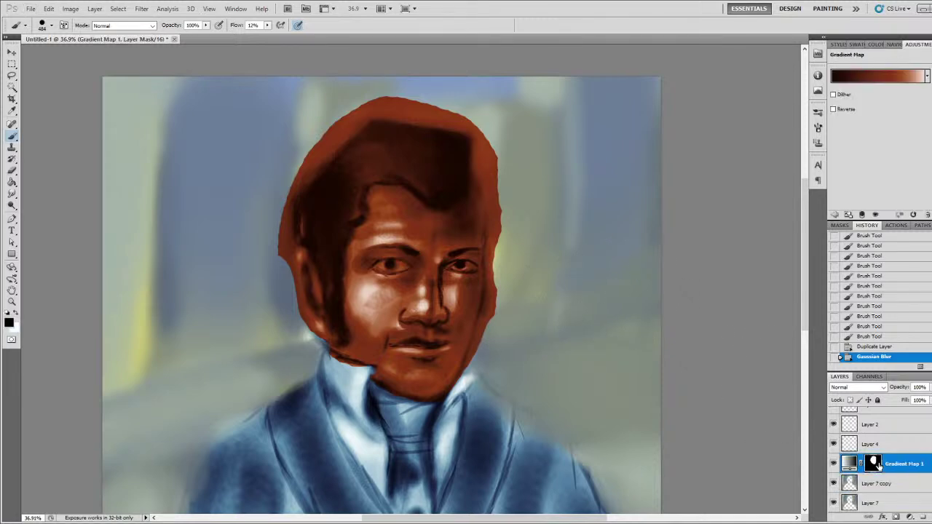
mouse_move(516, 323)
left_mouse_down()
mouse_move(499, 302)
mouse_move(504, 295)
mouse_move(486, 359)
mouse_move(529, 208)
mouse_move(527, 111)
left_mouse_up()
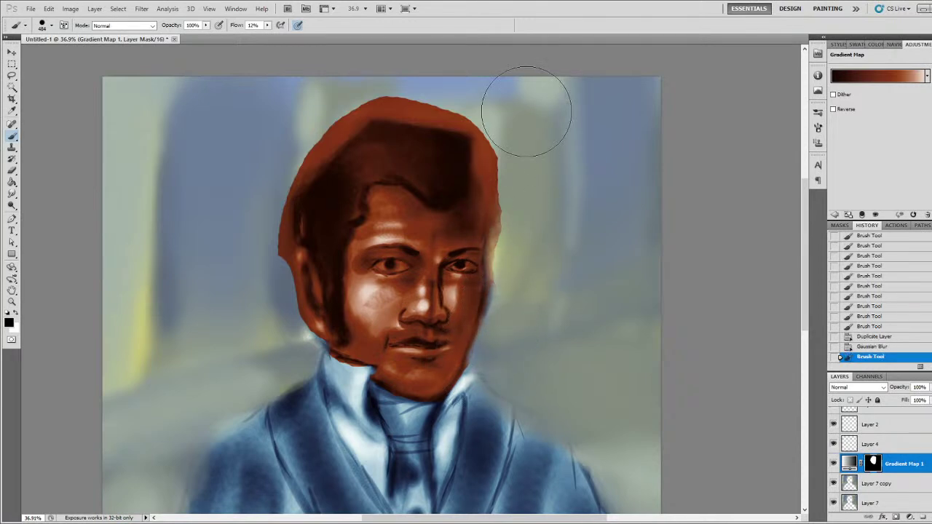
key("ctrl+z")
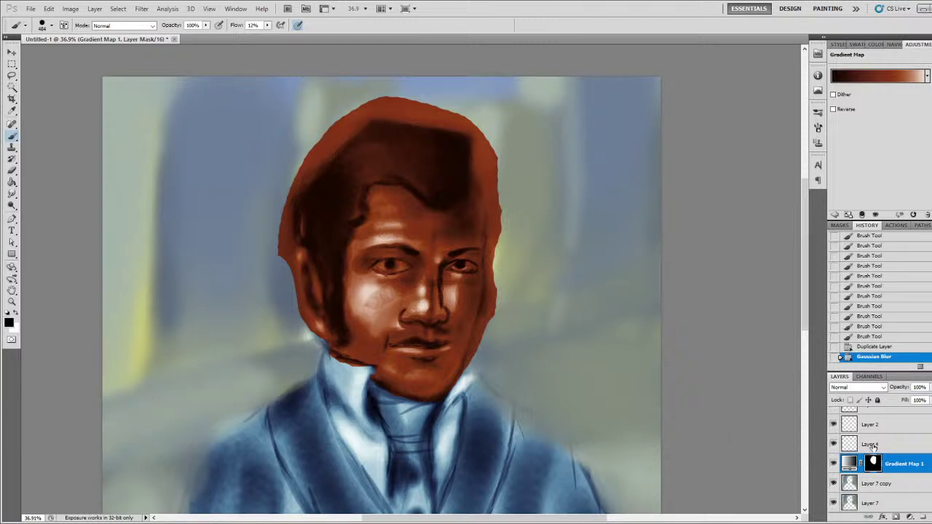
- Add a new empty layer above Layer 5 at the head of the layer stack
scroll(897, 445, "up", 1)
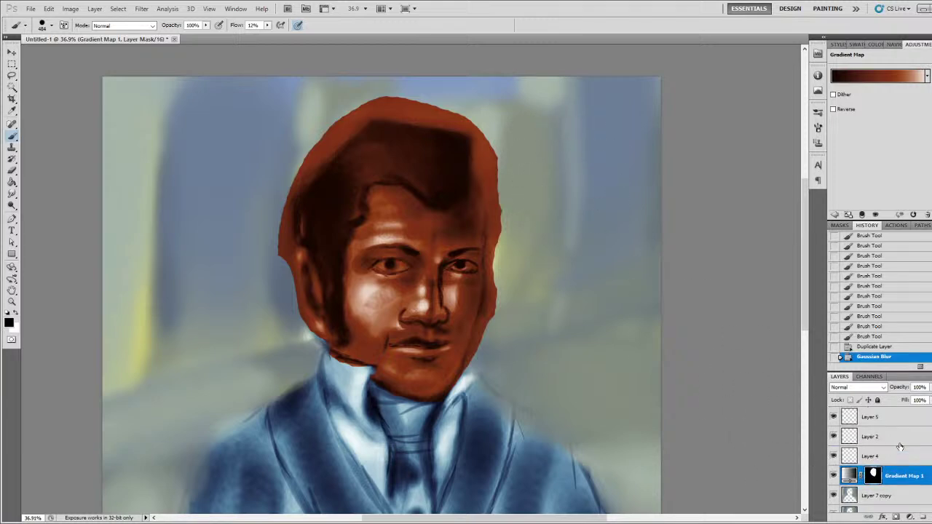
left_click(891, 457)
left_click(891, 434)
left_click(891, 419)
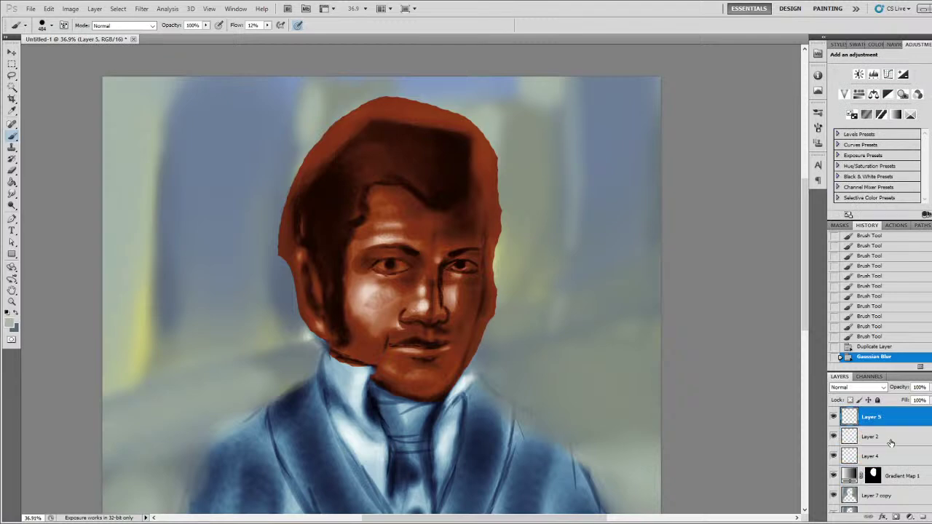
left_click(894, 435)
left_click(895, 426)
left_click(923, 511)
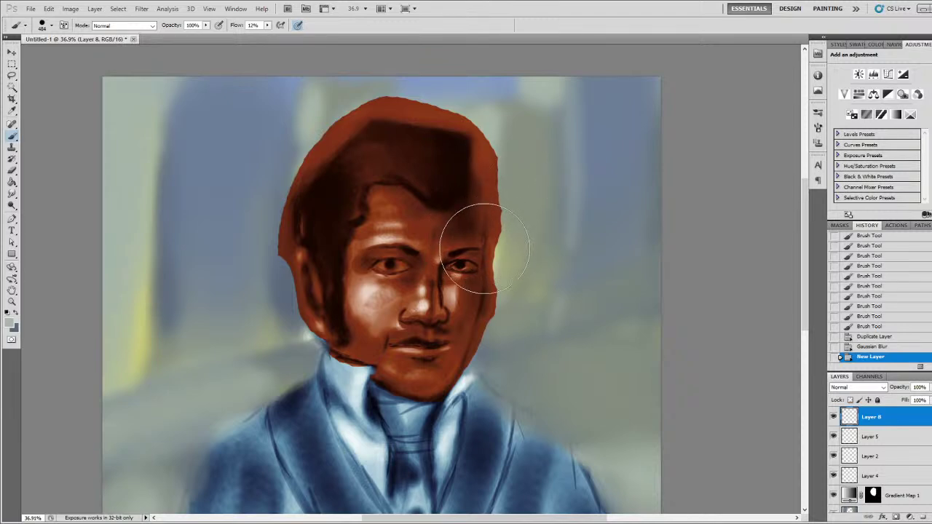
- Paint a pale skin tone over the eye on the left using a brush reduced to 33 px
key("alt")
mouse_move(465, 249)
left_mouse_down()
mouse_move(432, 281)
mouse_move(483, 254)
mouse_move(485, 238)
mouse_move(468, 274)
mouse_move(447, 281)
mouse_move(501, 222)
left_mouse_up()
key("ctrl+z")
key("ctrl+z")
key("bracketleft")
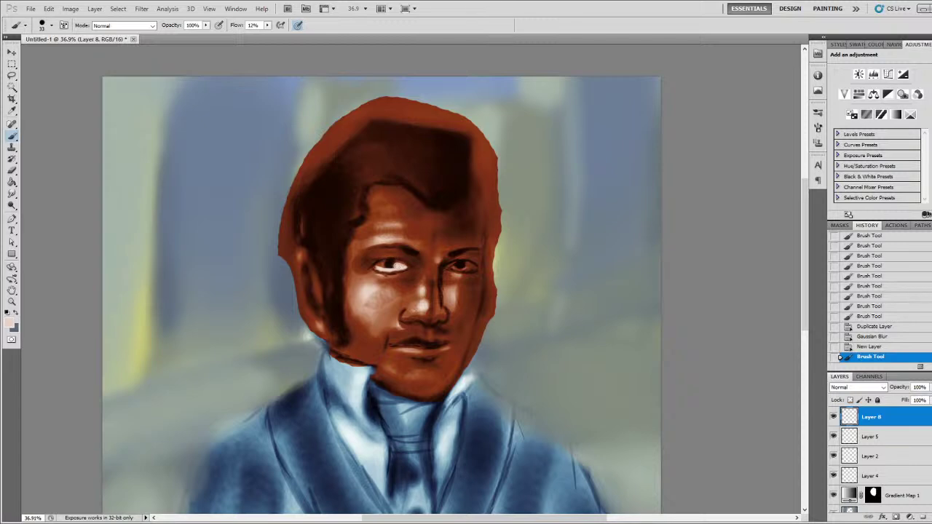
left_click(389, 264)
- Sample a near-white from the collar and fill the whites of both eyes with it
left_click(358, 440, "alt")
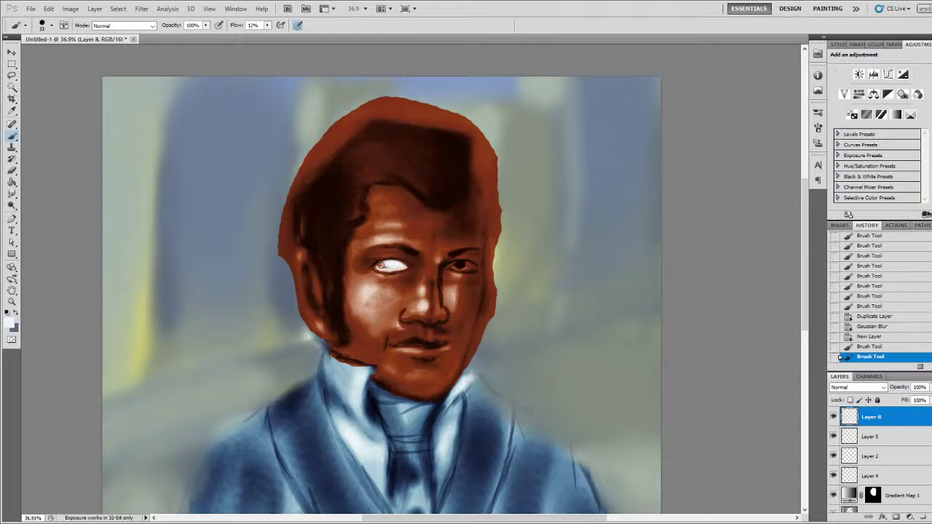
left_click(394, 263)
left_click(402, 266)
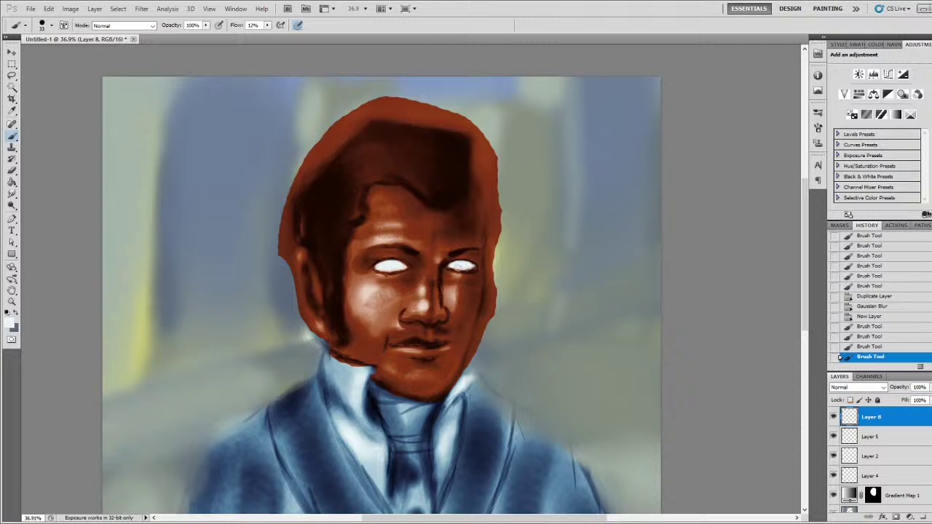
left_click(386, 266)
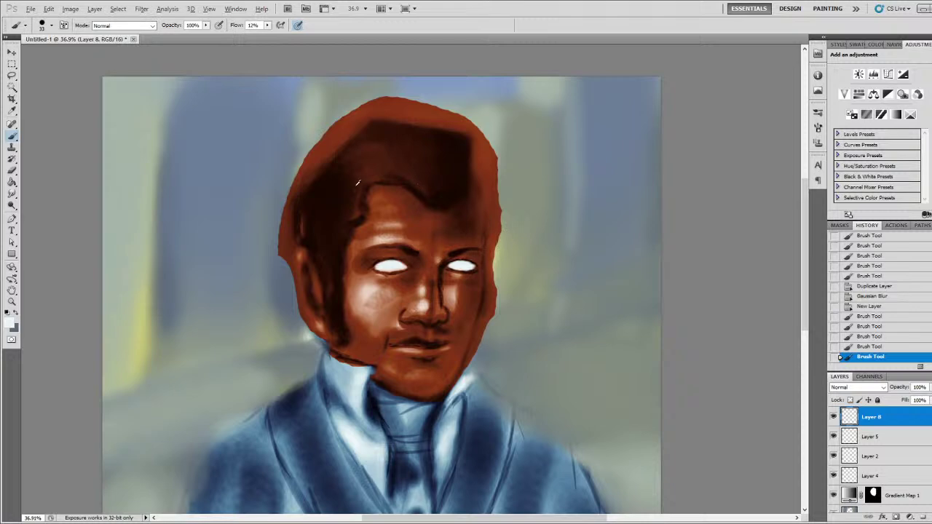
- Sample the dark hair colour and dab in the iris of the eye on the left
left_click(325, 200, "alt")
left_click(389, 265)
left_click(389, 265)
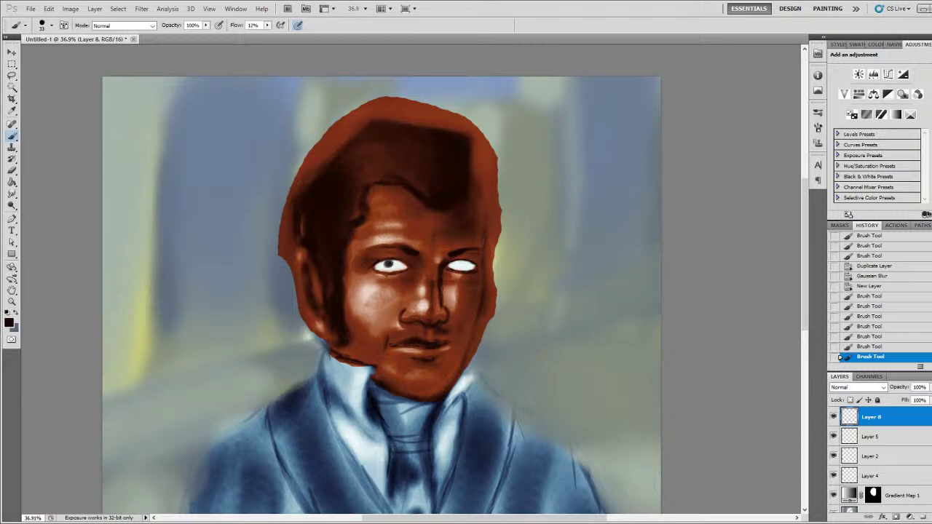
left_click(392, 264)
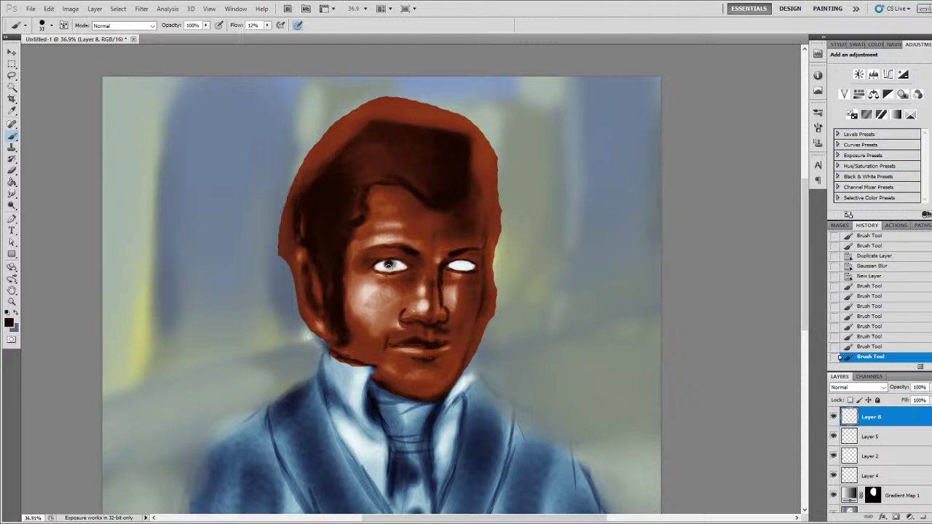
- Build up the left iris with brown and reddish tones sampled from the brow and nose
left_click(413, 233, "alt")
left_click_drag(390, 265, 394, 263)
key("ctrl+z")
left_click(393, 264)
left_click(392, 263, "alt")
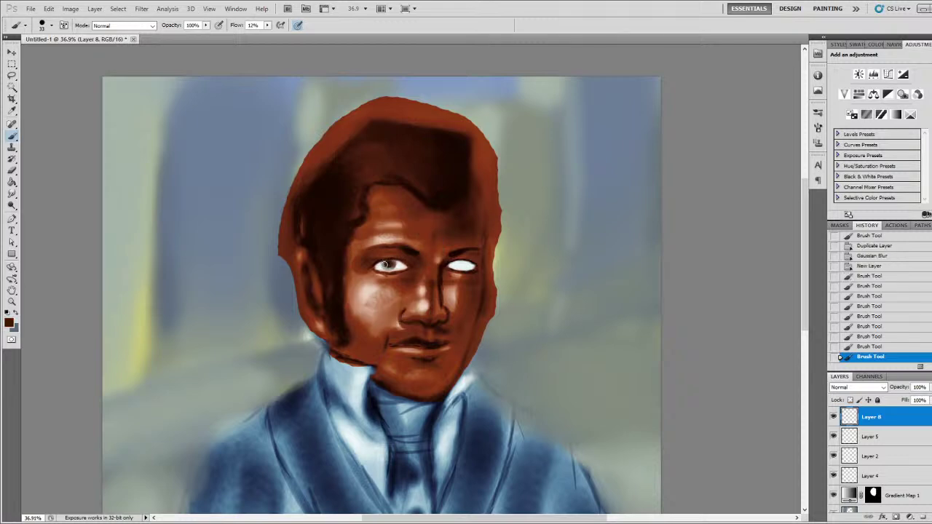
left_click_drag(390, 268, 391, 265)
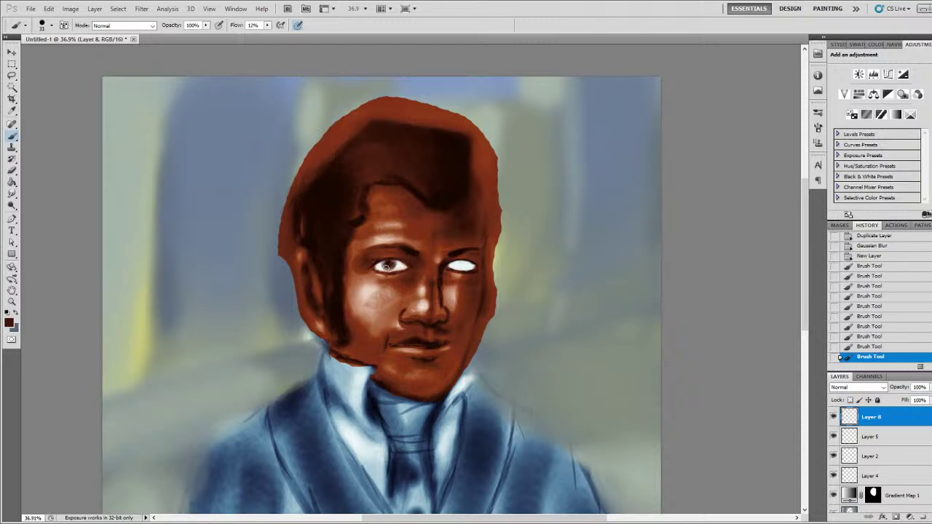
left_click(386, 266)
left_click(416, 289, "alt")
left_click(392, 266)
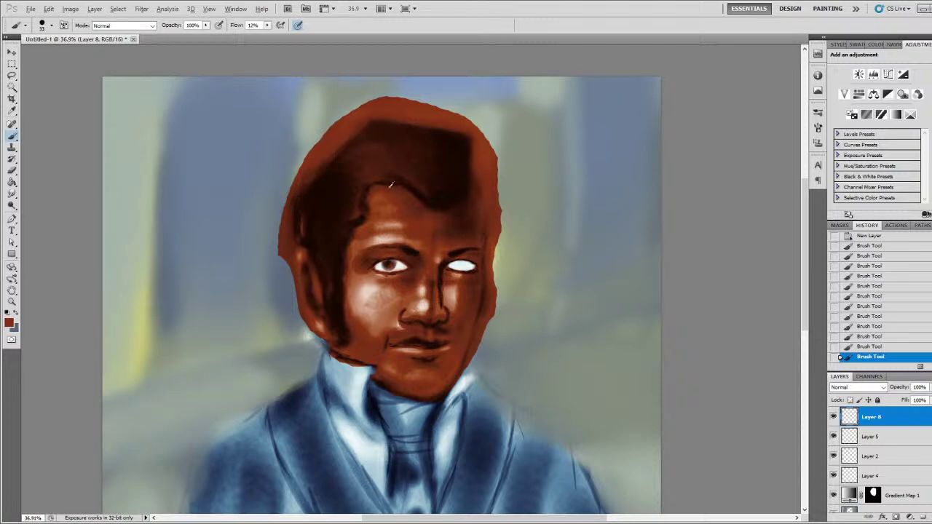
- Paint the iris of the eye on the right with dark brown sampled from the finished iris
left_click(390, 262, "alt")
left_click_drag(454, 267, 463, 265)
left_click(395, 261, "alt")
- Sample skin tones around the nose and shade its left side and nostril
left_click(437, 307, "alt")
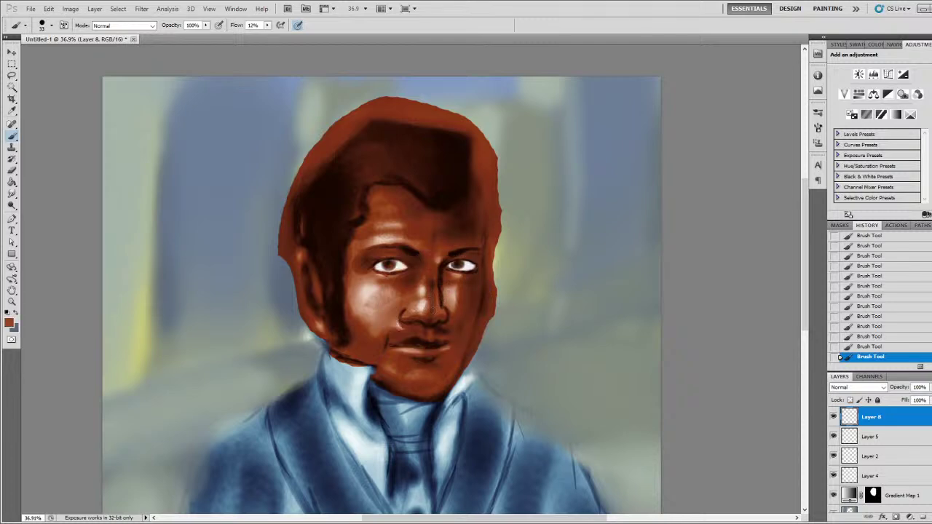
left_click(427, 303, "alt")
left_click(410, 313, "alt")
left_click(413, 317, "alt")
left_click(401, 312, "alt")
mouse_move(410, 307)
left_mouse_down()
mouse_move(402, 316)
mouse_move(415, 308)
left_mouse_up()
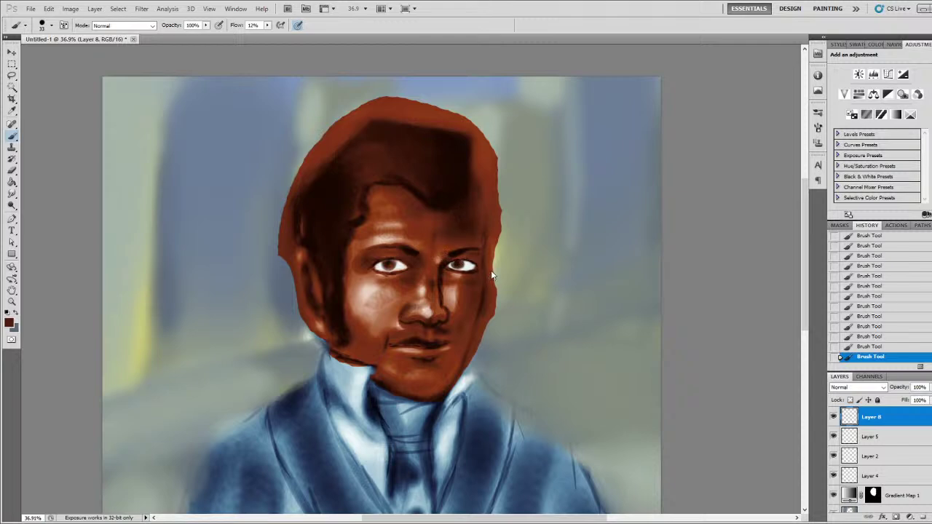
mouse_move(407, 298)
left_mouse_down()
mouse_move(441, 247)
mouse_move(449, 278)
mouse_move(420, 297)
left_mouse_up()
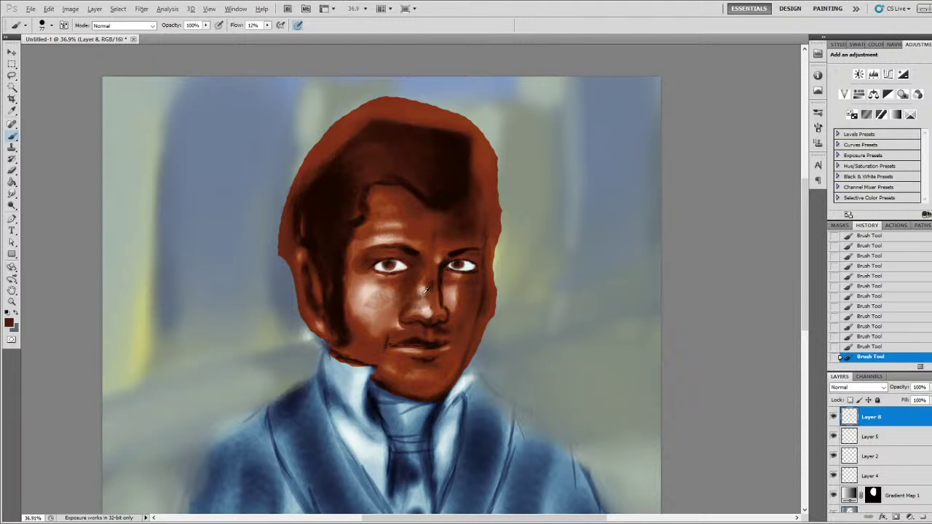
- Rework the nose bridge and brow area with sampled light and dark skin tones, and brush pale highlights across the forehead
left_click(426, 290, "alt")
left_click_drag(425, 284, 420, 254)
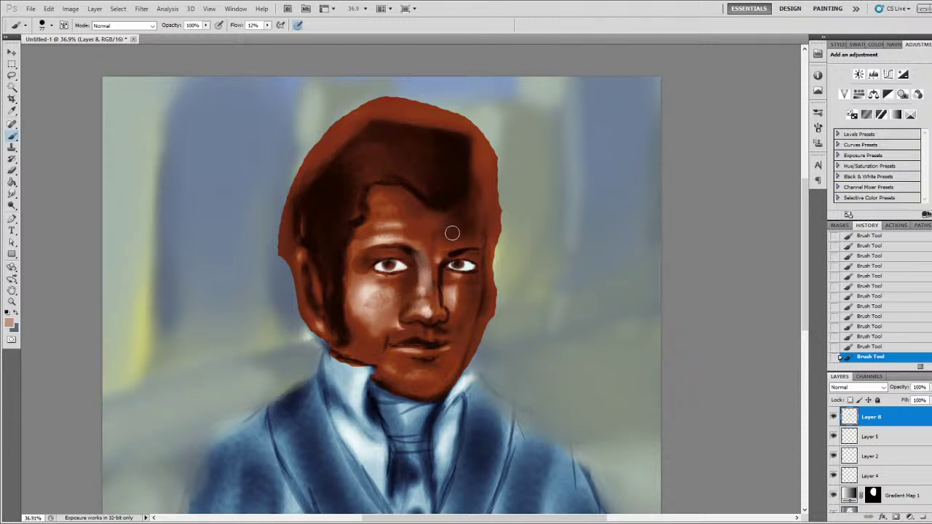
key("ctrl+z")
left_click_drag(429, 278, 424, 266)
left_click(421, 254, "alt")
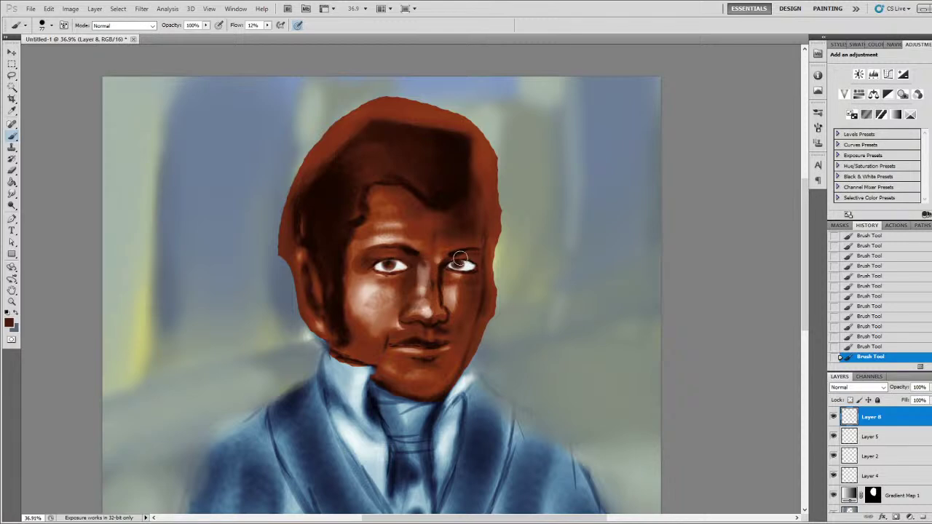
mouse_move(425, 262)
left_mouse_down()
mouse_move(455, 243)
mouse_move(497, 242)
left_mouse_up()
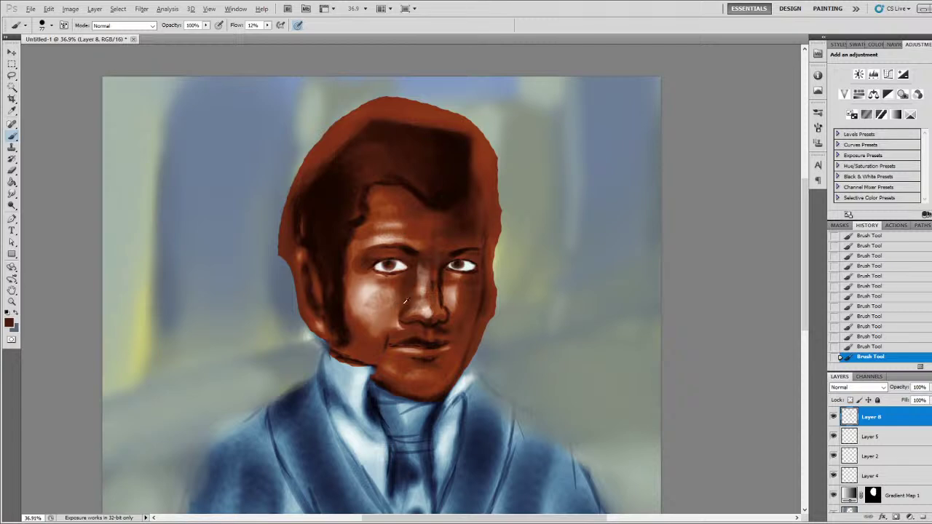
left_click(428, 275, "alt")
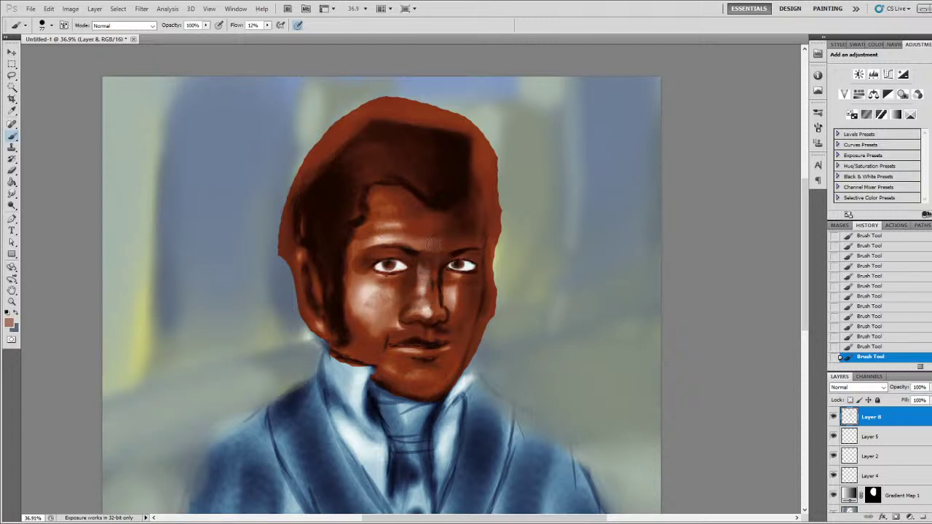
mouse_move(457, 242)
left_mouse_down()
mouse_move(404, 238)
mouse_move(448, 229)
mouse_move(393, 225)
left_mouse_up()
- Sample the dark hair brown and extend the hair over the reddish outline around the head and down both sideburns
left_click(462, 192, "alt")
mouse_move(461, 191)
left_mouse_down()
mouse_move(483, 179)
mouse_move(486, 203)
mouse_move(489, 192)
mouse_move(484, 323)
mouse_move(502, 282)
mouse_move(490, 306)
mouse_move(492, 191)
mouse_move(502, 180)
mouse_move(491, 159)
mouse_move(482, 177)
mouse_move(476, 138)
mouse_move(462, 132)
mouse_move(468, 125)
mouse_move(490, 149)
mouse_move(488, 162)
mouse_move(484, 138)
mouse_move(442, 114)
mouse_move(476, 120)
mouse_move(461, 130)
mouse_move(401, 106)
mouse_move(446, 110)
mouse_move(370, 108)
mouse_move(403, 114)
mouse_move(387, 117)
mouse_move(384, 132)
mouse_move(369, 117)
mouse_move(327, 137)
mouse_move(287, 257)
left_mouse_up()
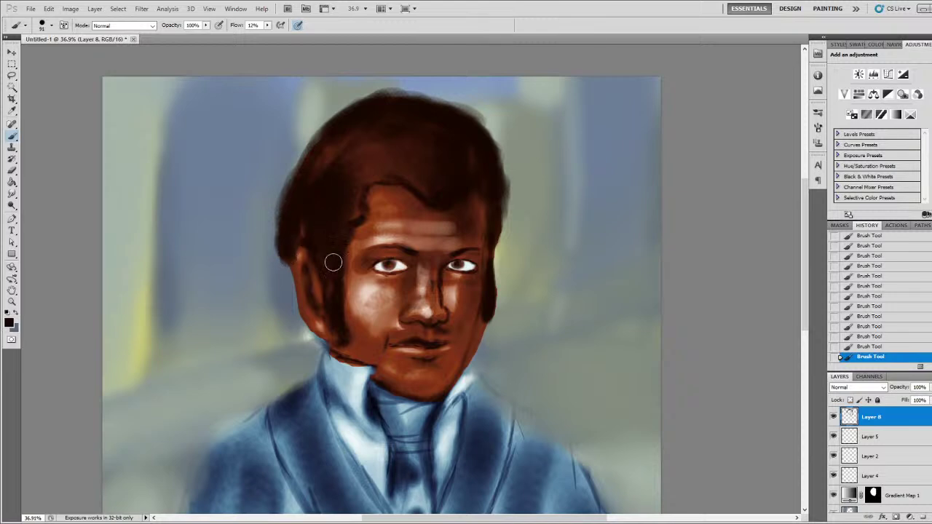
mouse_move(348, 318)
left_mouse_down()
mouse_move(329, 353)
mouse_move(350, 355)
mouse_move(333, 325)
mouse_move(337, 308)
mouse_move(337, 339)
mouse_move(376, 325)
left_mouse_up()
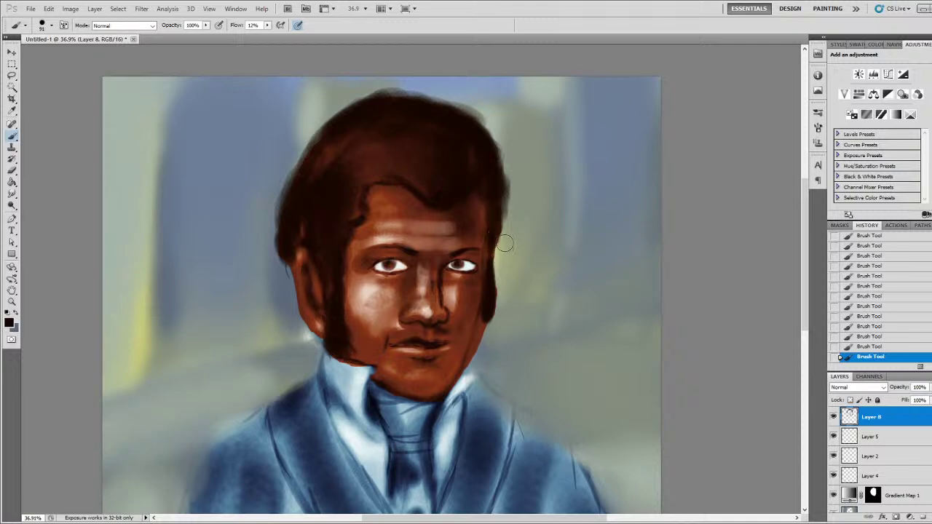
- Darken the moustache and brush a sampled mid-brown over the left side of the nose
mouse_move(413, 333)
left_mouse_down()
mouse_move(393, 340)
mouse_move(453, 318)
mouse_move(381, 343)
left_mouse_up()
key("ctrl+z")
left_click(414, 306, "alt")
left_click_drag(415, 305, 423, 288)
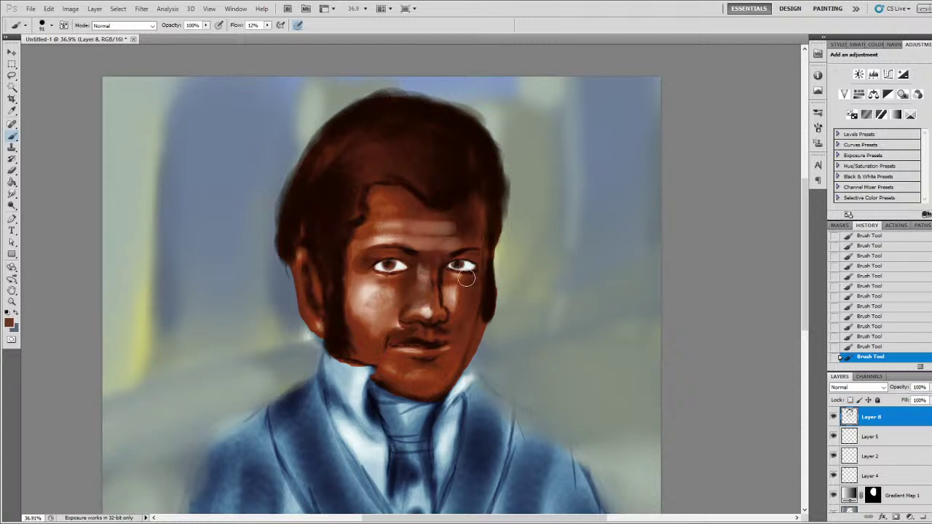
- Deepen the shading on the nose bridge and left side of the nose with sampled dark reddish browns
left_click(437, 306, "alt")
left_click(422, 331, "alt")
mouse_move(417, 295)
left_mouse_down()
mouse_move(415, 266)
mouse_move(416, 292)
left_mouse_up()
left_click(415, 259, "alt")
mouse_move(410, 304)
left_mouse_down()
mouse_move(423, 271)
mouse_move(412, 304)
left_mouse_up()
left_click(422, 268, "alt")
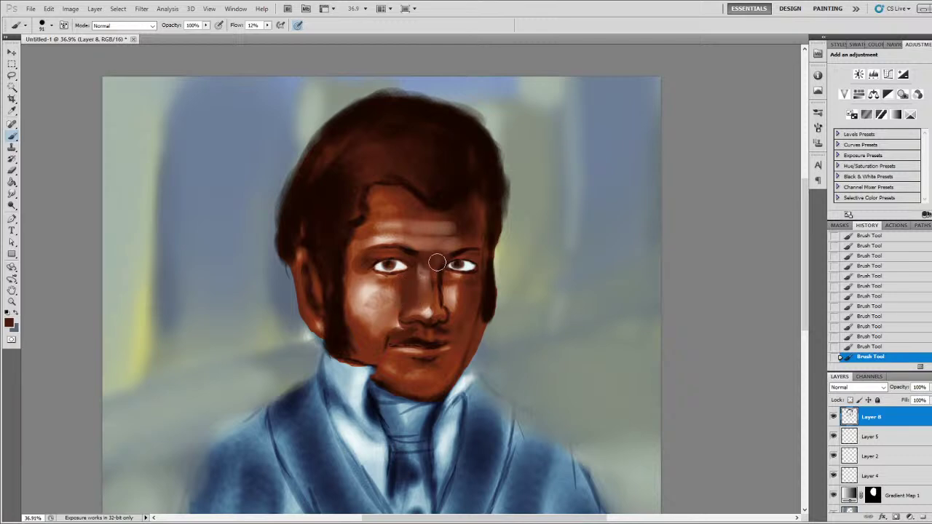
- Repaint the light tone along the nose bridge and soften the dark line on its right with sampled browns
left_click(426, 273, "alt")
mouse_move(425, 309)
left_mouse_down()
mouse_move(428, 267)
mouse_move(426, 279)
left_mouse_up()
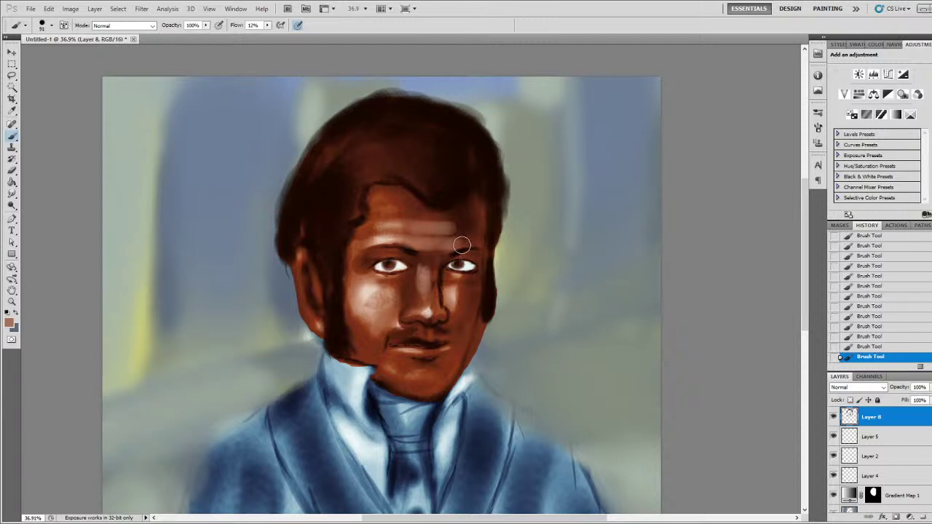
left_click(437, 284, "alt")
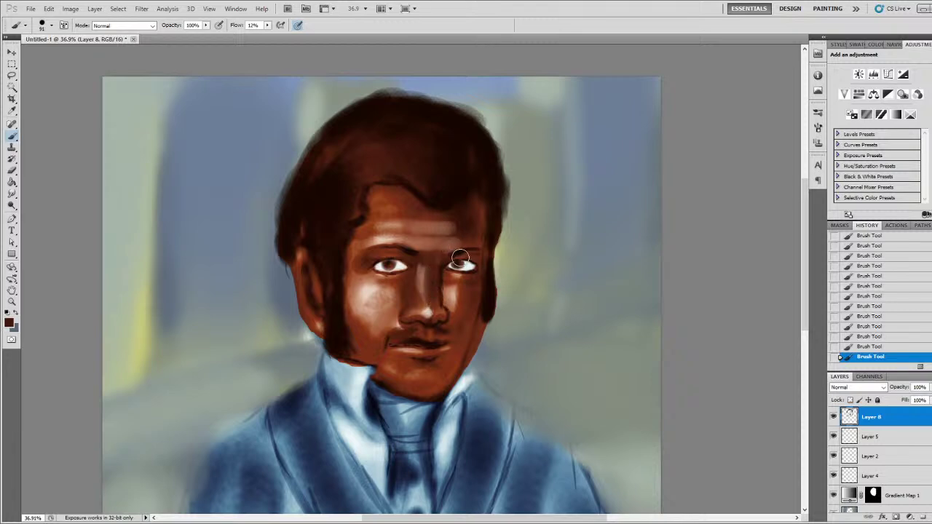
left_click(439, 309, "alt")
left_click(461, 300)
left_click(429, 282, "alt")
left_click(432, 306, "alt")
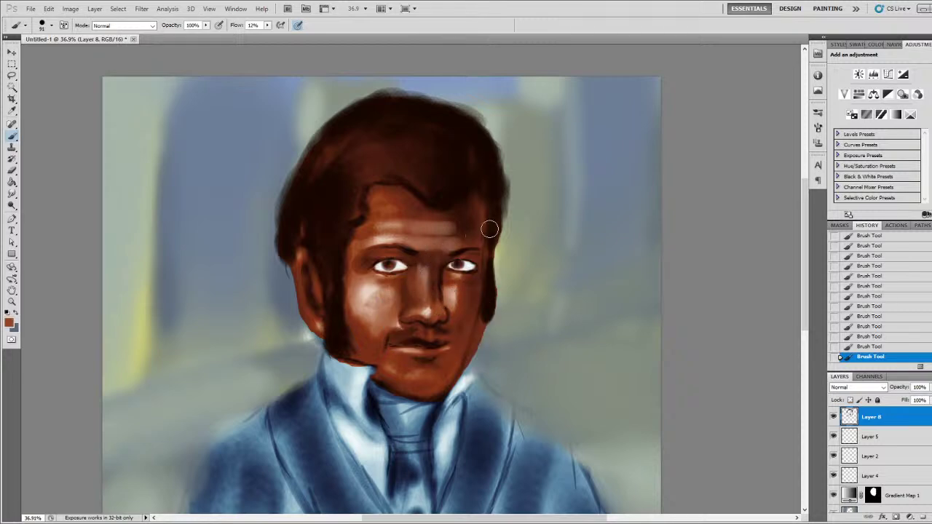
- Sample dark and mid browns around the nose and brush them over the cheek to the right of the nose
left_click(447, 271, "alt")
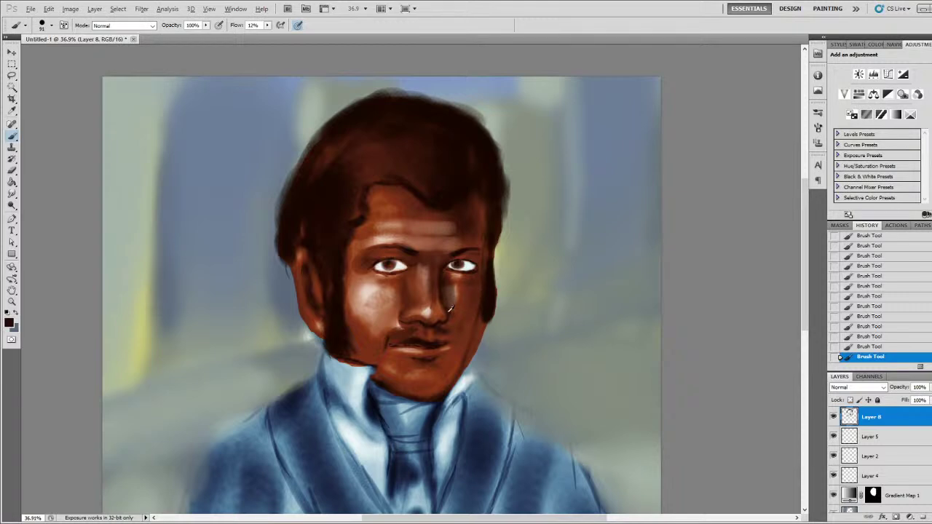
left_click(428, 291, "alt")
left_click_drag(472, 302, 457, 316)
- Paint a light skin-tone highlight along the lower lip with colours sampled from the face
left_click(406, 349, "alt")
mouse_move(413, 335)
left_mouse_down()
mouse_move(391, 345)
mouse_move(420, 338)
mouse_move(413, 334)
mouse_move(384, 360)
mouse_move(435, 355)
left_mouse_up()
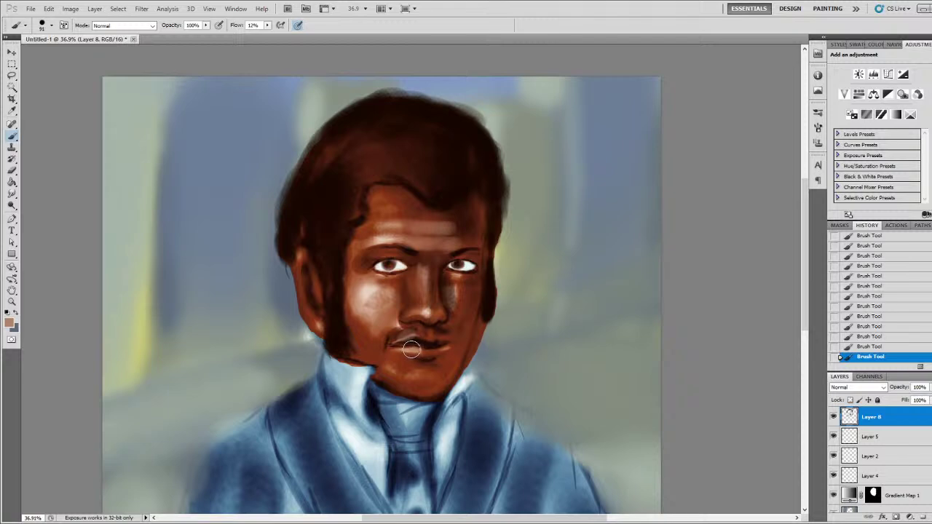
left_click(427, 308, "alt")
left_click_drag(440, 351, 475, 337)
mouse_move(436, 356)
left_mouse_down()
mouse_move(455, 342)
mouse_move(410, 354)
mouse_move(434, 355)
mouse_move(424, 354)
left_mouse_up()
- Repaint the sideburn on the right side of the face and its inner edge with sampled browns
key("space")
left_click_drag(525, 270, 534, 242)
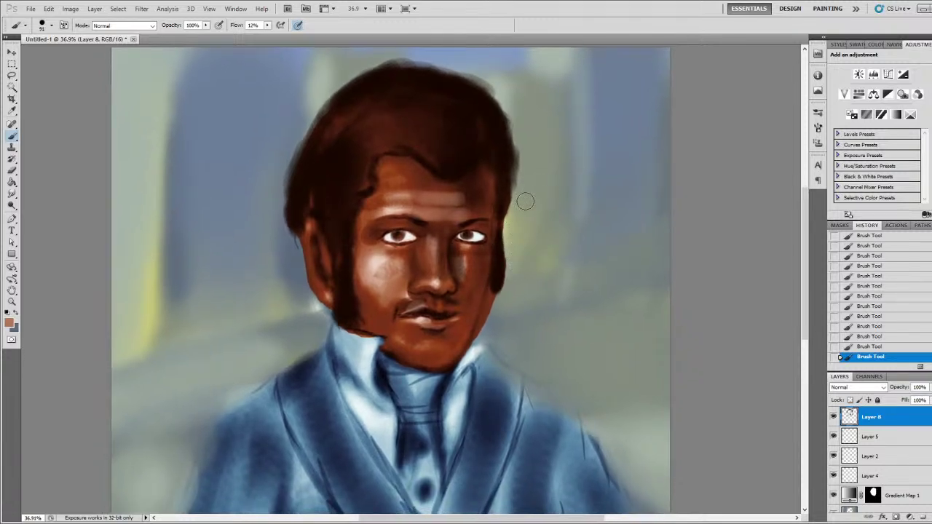
left_click(498, 267, "alt")
left_click_drag(501, 267, 492, 294)
left_click_drag(503, 234, 495, 289)
left_click(463, 332, "alt")
mouse_move(492, 241)
left_mouse_down()
mouse_move(467, 333)
mouse_move(484, 275)
left_mouse_up()
- Trim the outer edge of the right sideburn and jaw by painting sampled background grey and yellow-green over it
left_click(493, 320, "alt")
mouse_move(492, 324)
left_mouse_down()
mouse_move(501, 286)
mouse_move(506, 300)
left_mouse_up()
key("alt")
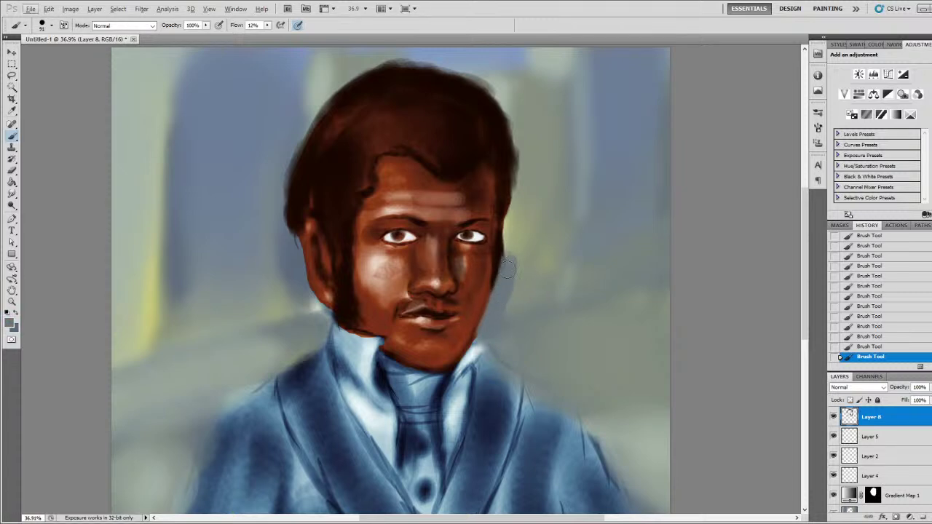
left_click(515, 231, "alt")
mouse_move(509, 232)
left_mouse_down()
mouse_move(509, 299)
mouse_move(513, 264)
left_mouse_up()
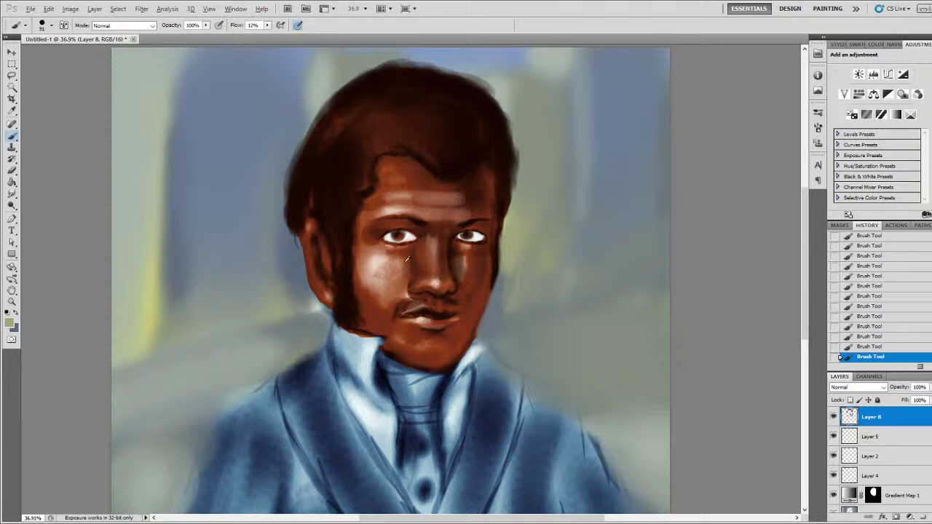
- Lighten the right cheek with a sampled skin tone and soften the shading beneath the left eye
left_click(468, 259, "alt")
left_click_drag(468, 259, 468, 278)
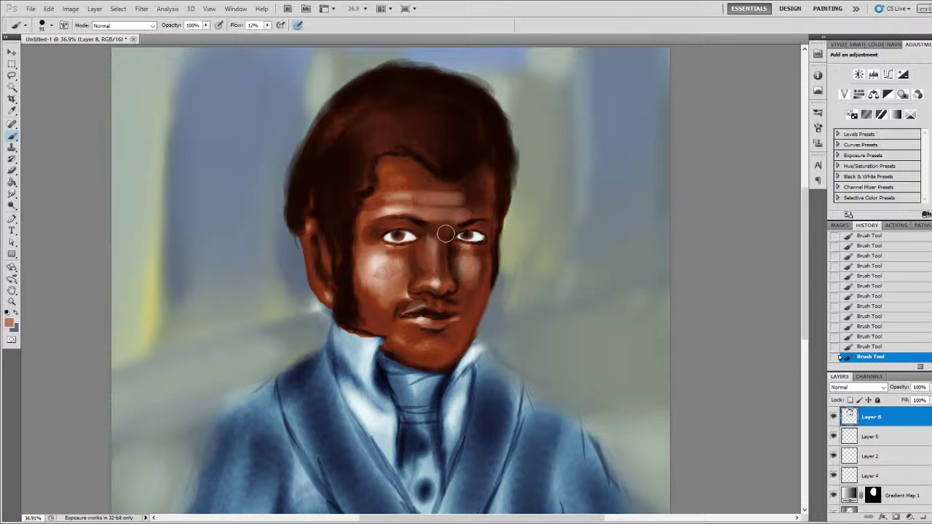
left_click(385, 246, "alt")
left_click(429, 228, "alt")
left_click_drag(423, 248, 397, 256)
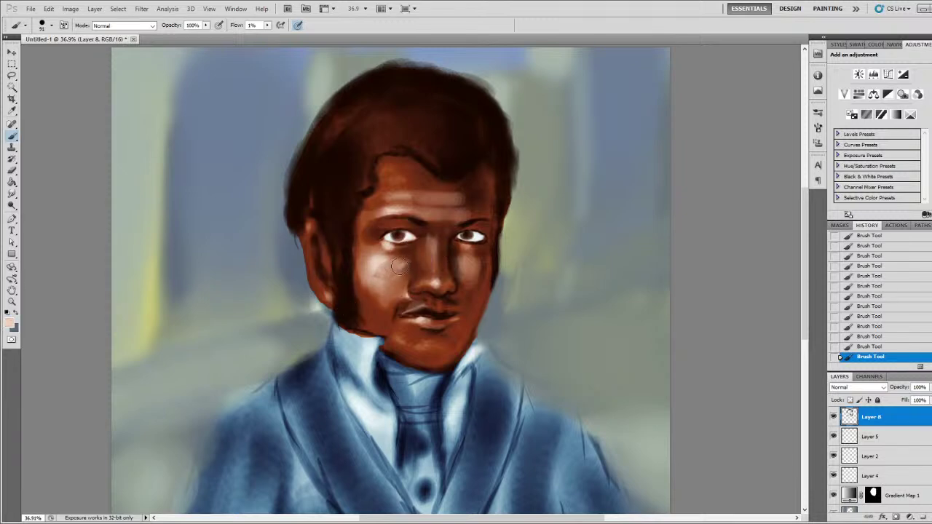
- Blend the highlight on the left cheek and touch up the right cheek with sampled skin tones at 1% flow
left_click(402, 254, "alt")
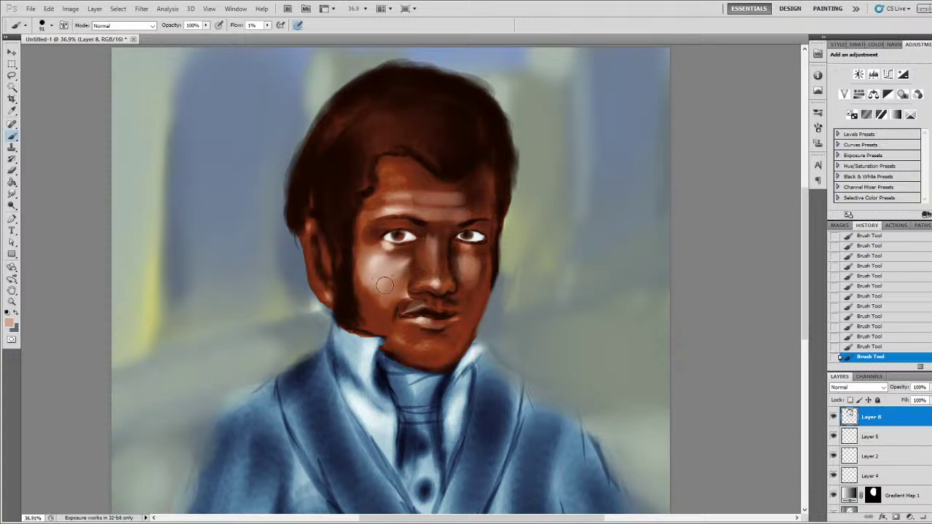
left_click(415, 275, "alt")
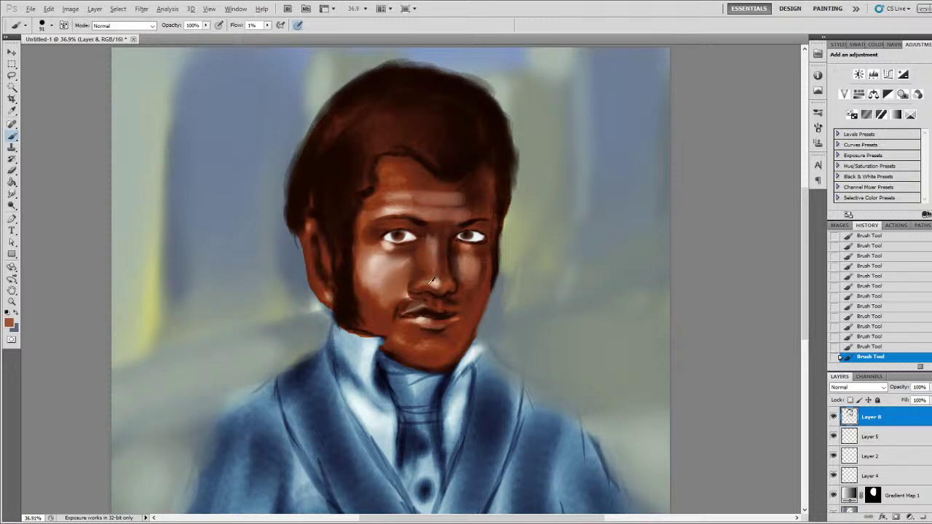
mouse_move(411, 274)
left_mouse_down()
mouse_move(391, 287)
mouse_move(372, 276)
mouse_move(369, 284)
mouse_move(406, 283)
mouse_move(385, 299)
mouse_move(390, 308)
mouse_move(502, 205)
mouse_move(462, 212)
mouse_move(383, 311)
left_mouse_up()
mouse_move(473, 256)
left_mouse_down()
mouse_move(478, 286)
mouse_move(487, 230)
mouse_move(468, 263)
left_mouse_up()
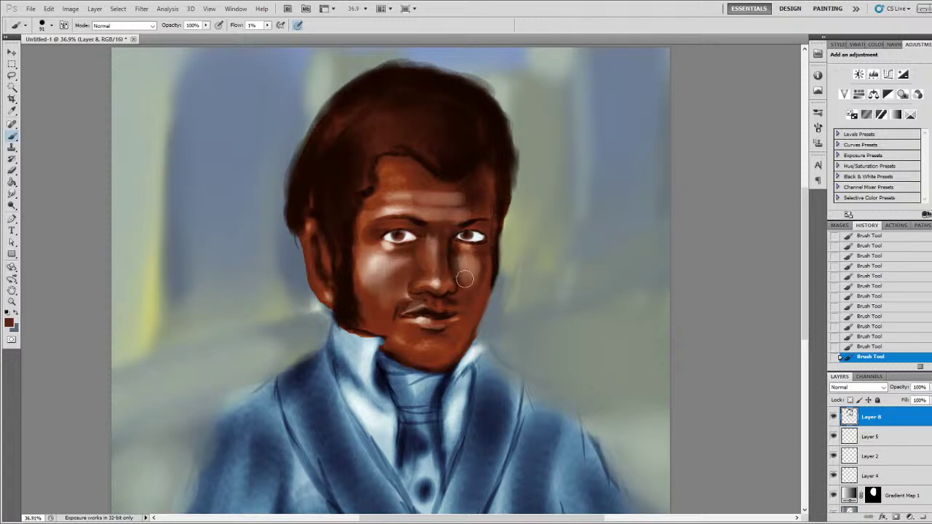
- Raise the brush flow to 14% and paint a mottled, curly lighter-brown texture over the left half of the hair
left_click_drag(511, 255, 518, 208)
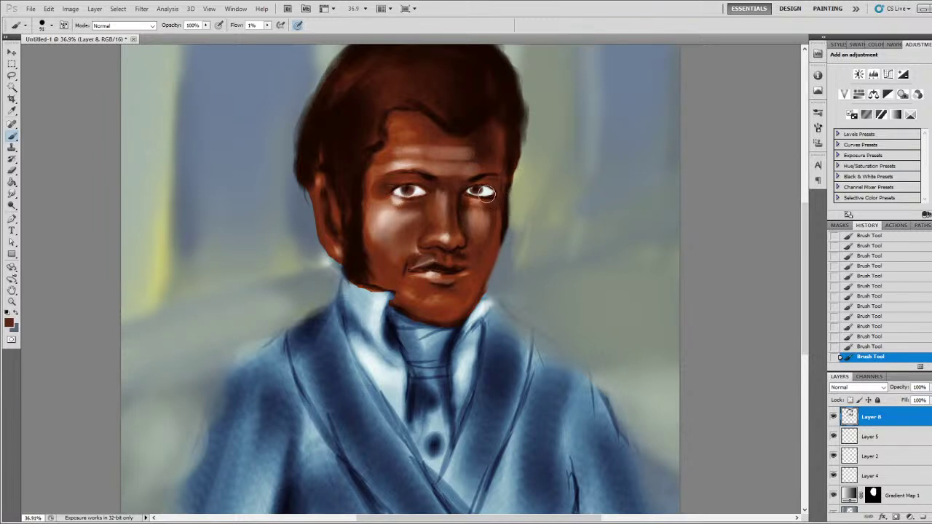
left_click_drag(408, 191, 421, 216)
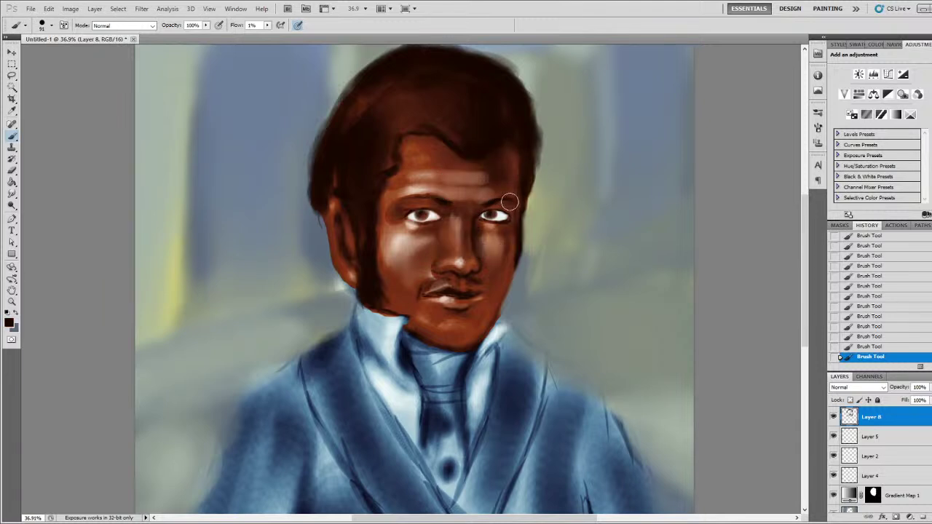
left_click_drag(499, 177, 509, 210)
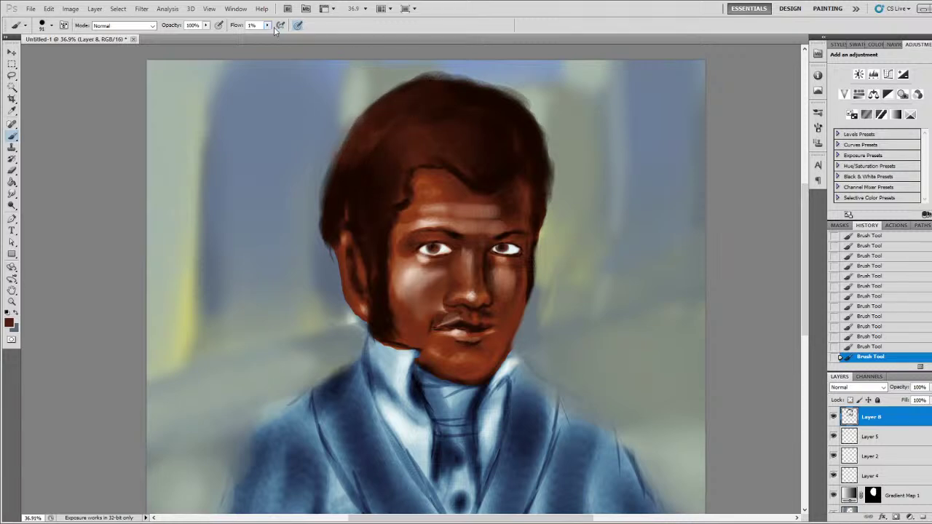
mouse_move(345, 141)
left_mouse_down()
mouse_move(389, 91)
mouse_move(357, 121)
mouse_move(392, 110)
left_mouse_up()
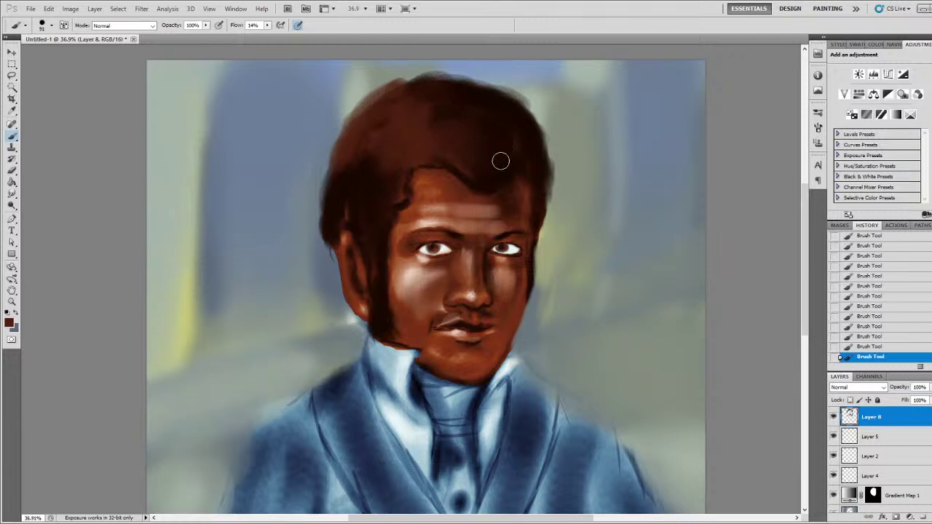
mouse_move(417, 146)
left_mouse_down()
mouse_move(390, 153)
mouse_move(421, 122)
mouse_move(404, 116)
mouse_move(376, 147)
mouse_move(400, 110)
mouse_move(351, 141)
mouse_move(399, 91)
mouse_move(375, 102)
mouse_move(351, 134)
mouse_move(340, 168)
mouse_move(380, 153)
mouse_move(353, 148)
mouse_move(375, 119)
mouse_move(392, 123)
mouse_move(407, 110)
mouse_move(410, 143)
mouse_move(443, 138)
mouse_move(428, 123)
mouse_move(421, 135)
mouse_move(443, 144)
mouse_move(414, 150)
mouse_move(396, 177)
mouse_move(387, 162)
mouse_move(394, 187)
mouse_move(429, 145)
mouse_move(448, 142)
mouse_move(429, 153)
mouse_move(452, 146)
mouse_move(433, 97)
mouse_move(417, 88)
mouse_move(428, 80)
mouse_move(404, 84)
mouse_move(433, 85)
mouse_move(405, 81)
mouse_move(425, 77)
mouse_move(427, 94)
mouse_move(431, 77)
mouse_move(417, 95)
mouse_move(443, 81)
mouse_move(446, 98)
mouse_move(432, 105)
mouse_move(450, 85)
left_mouse_up()
mouse_move(354, 177)
left_mouse_down()
mouse_move(382, 181)
mouse_move(369, 168)
mouse_move(352, 182)
mouse_move(427, 160)
mouse_move(457, 135)
mouse_move(414, 197)
mouse_move(390, 211)
mouse_move(399, 225)
mouse_move(428, 186)
mouse_move(420, 124)
left_mouse_up()
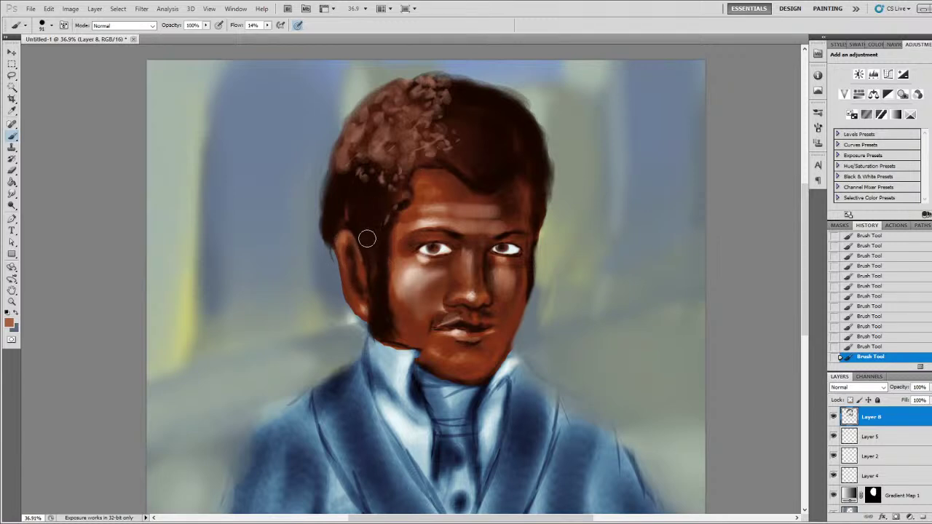
- Repaint the ear with sampled dark and light browns, defining its outer rim and inner shadow
left_click(364, 239, "alt")
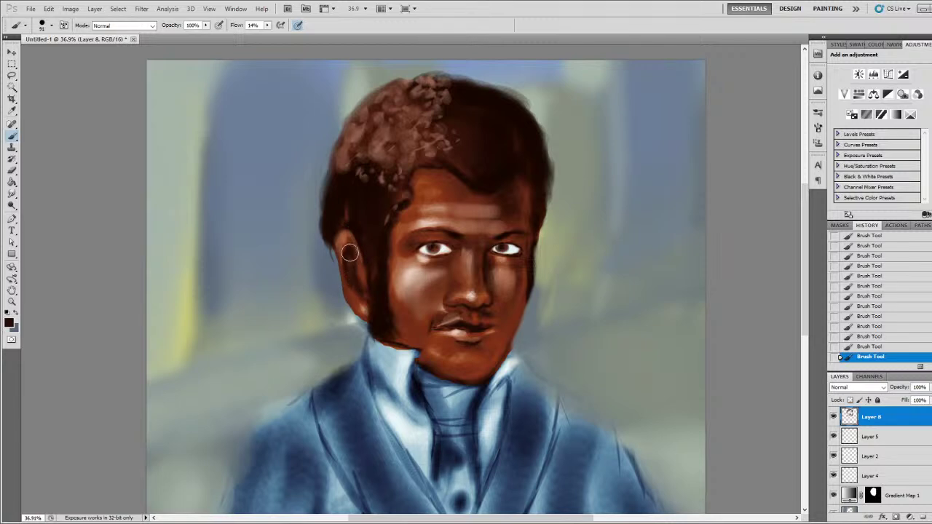
left_click(366, 308, "alt")
left_click_drag(345, 289, 340, 248)
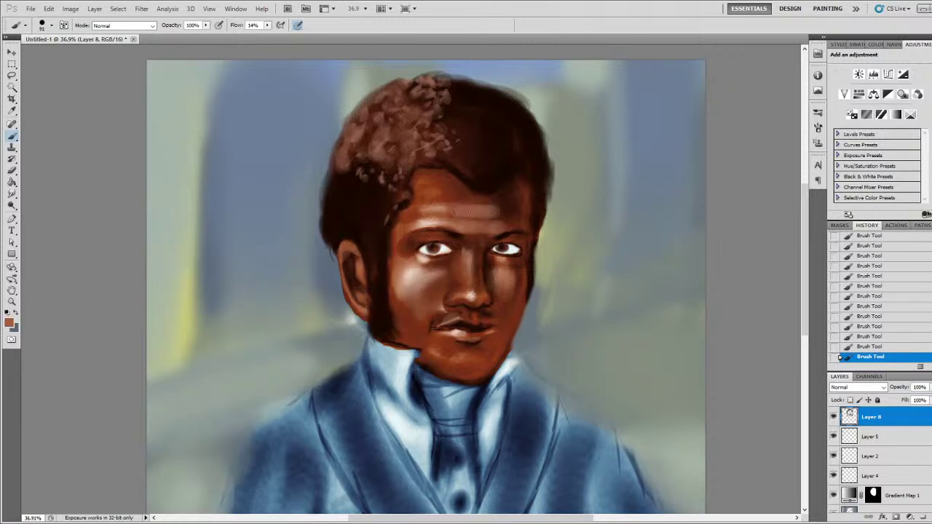
left_click(360, 249, "alt")
left_click_drag(355, 275, 372, 306)
mouse_move(348, 247)
left_mouse_down()
mouse_move(369, 274)
mouse_move(358, 271)
mouse_move(356, 281)
mouse_move(371, 305)
left_mouse_up()
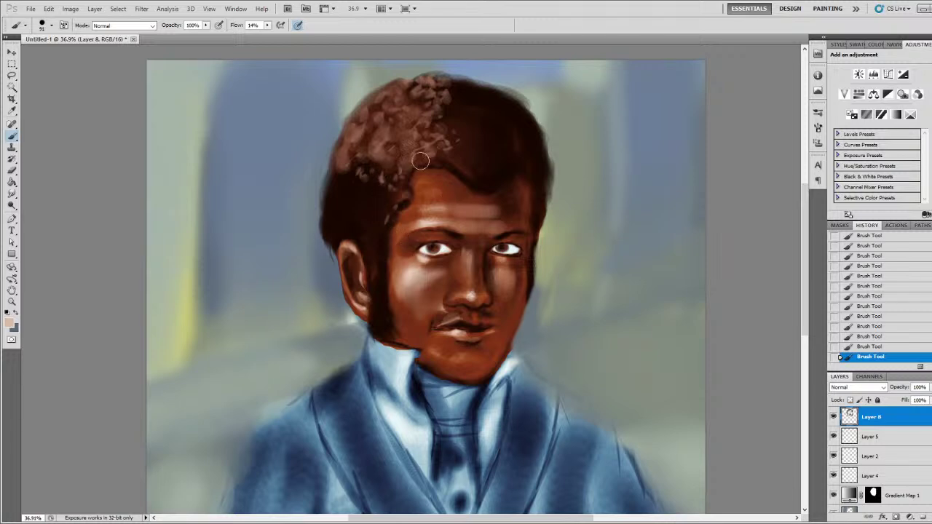
- Sample a dark reddish brown and blend the left sideburn into the shaded side of the left cheek
left_click_drag(516, 209, 521, 190)
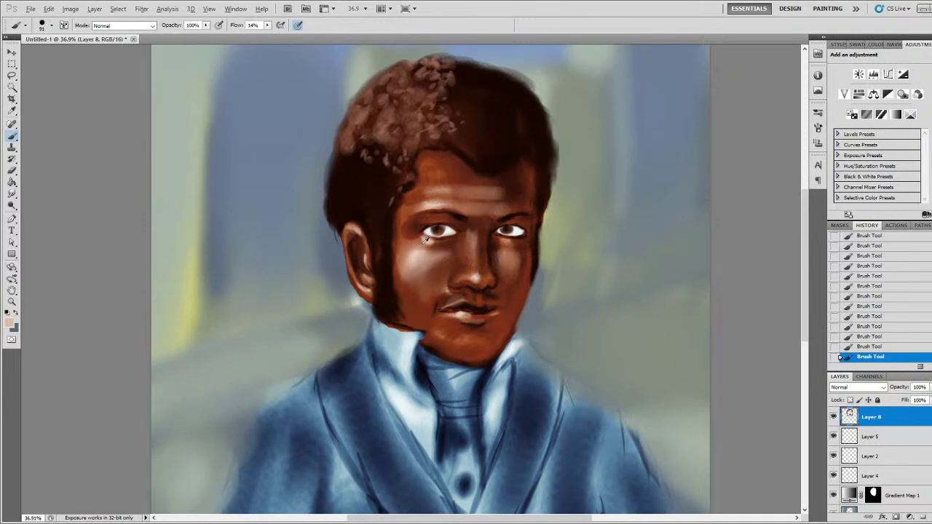
left_click(396, 241, "alt")
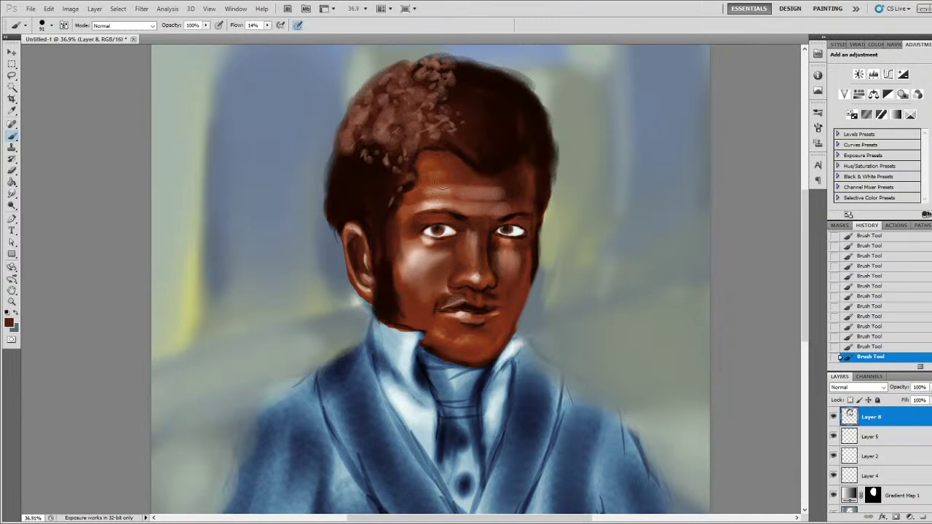
mouse_move(386, 264)
left_mouse_down()
mouse_move(407, 302)
mouse_move(393, 252)
mouse_move(403, 316)
mouse_move(457, 288)
mouse_move(458, 260)
mouse_move(404, 296)
mouse_move(420, 293)
mouse_move(396, 269)
left_mouse_up()
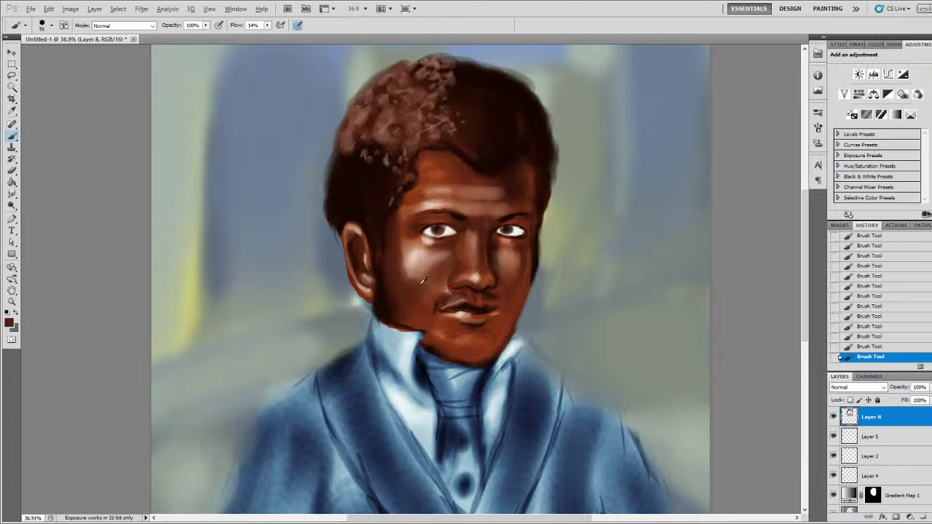
mouse_move(418, 284)
left_mouse_down()
mouse_move(398, 272)
mouse_move(418, 304)
mouse_move(395, 247)
left_mouse_up()
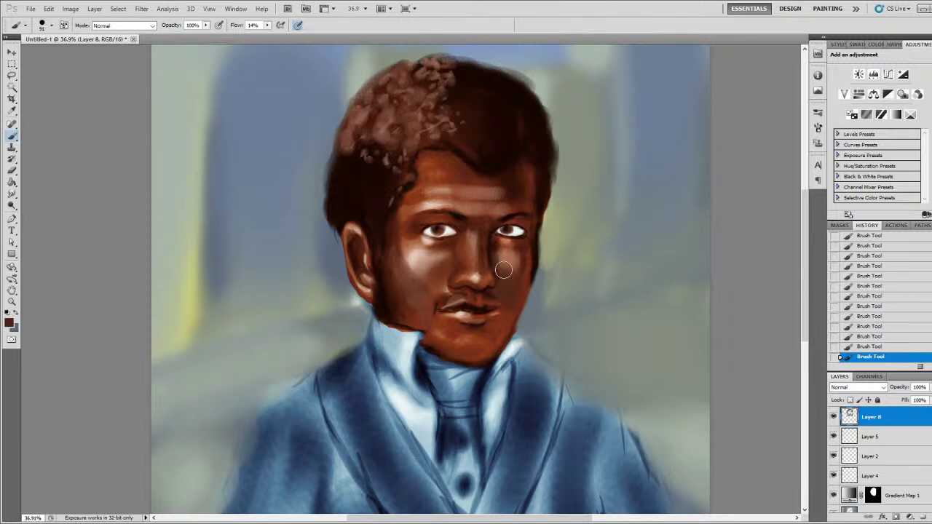
- Deepen the shadow along the right side of the nose and nostril with sampled dark browns
left_click(493, 248, "alt")
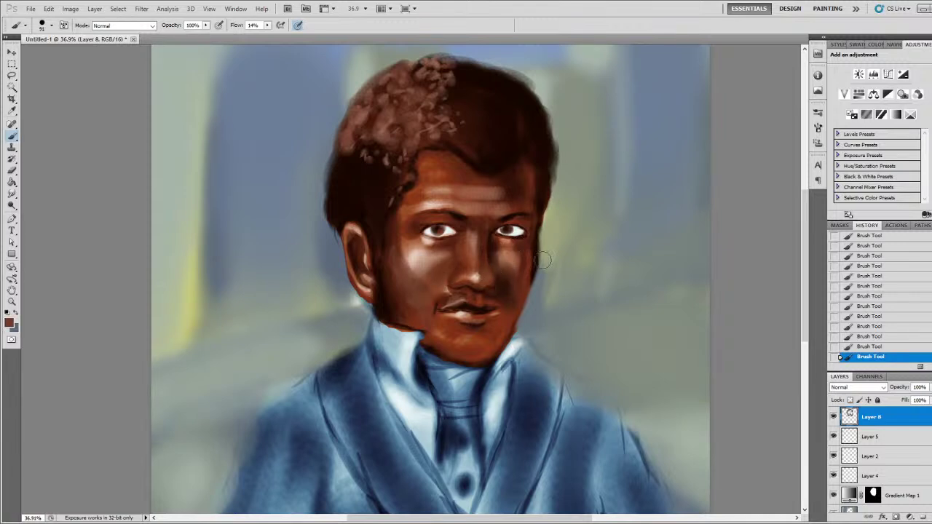
left_click_drag(487, 282, 495, 250)
left_click(488, 277, "alt")
left_click_drag(489, 272, 488, 281)
left_click_drag(495, 268, 488, 253)
left_click_drag(488, 276, 485, 283)
mouse_move(496, 283)
left_mouse_down()
mouse_move(490, 270)
mouse_move(492, 283)
left_mouse_up()
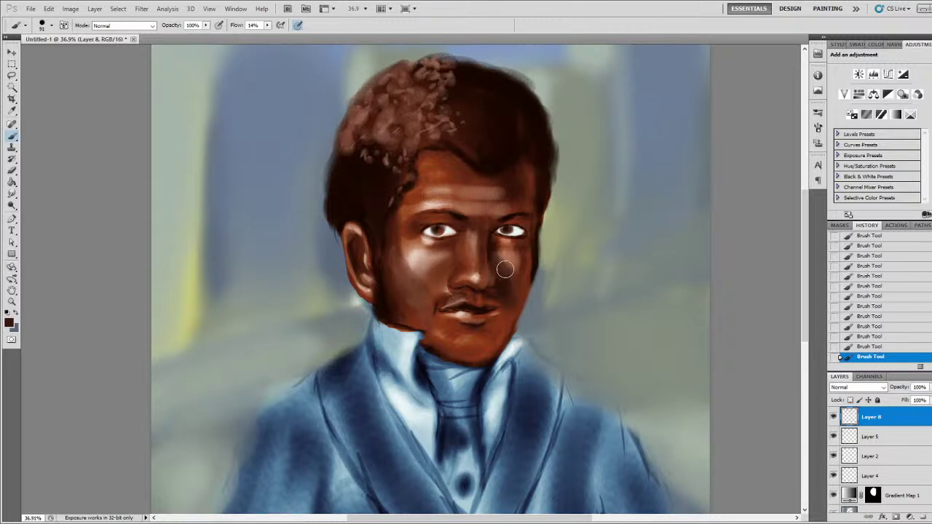
- Add a pale sampled highlight to the right cheek and repaint the lips and mouth line with sampled skin tones
left_click(414, 254, "alt")
left_click_drag(511, 262, 513, 291)
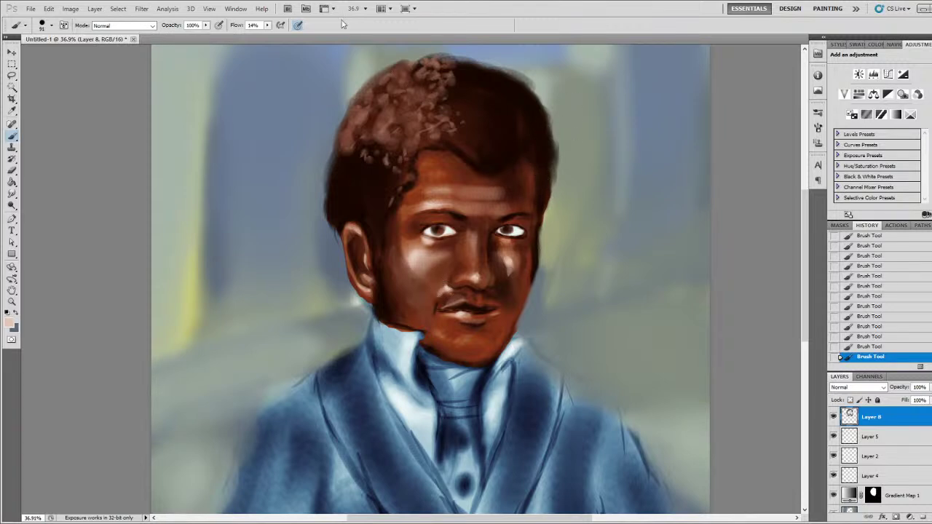
left_click_drag(451, 289, 441, 289)
mouse_move(473, 321)
left_mouse_down()
mouse_move(486, 317)
mouse_move(474, 316)
mouse_move(511, 304)
mouse_move(530, 313)
mouse_move(496, 314)
left_mouse_up()
left_click(486, 311, "alt")
mouse_move(456, 318)
left_mouse_down()
mouse_move(441, 314)
mouse_move(484, 309)
left_mouse_up()
left_click(485, 305)
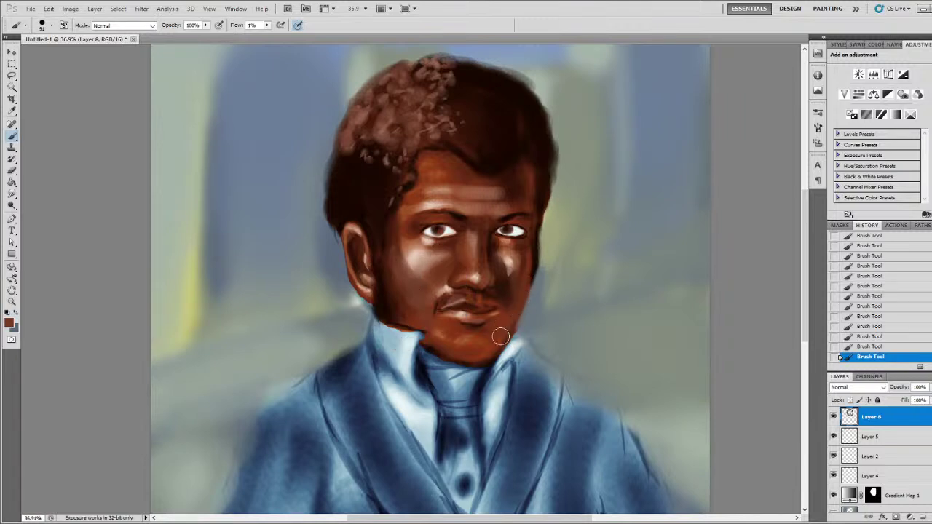
- Darken the skin around the right mouth corner, jaw and chin with sampled browns at 1% flow
left_click_drag(509, 307, 512, 303)
left_click(490, 246, "alt")
mouse_move(499, 334)
left_mouse_down()
mouse_move(483, 356)
mouse_move(486, 339)
mouse_move(497, 331)
mouse_move(482, 356)
mouse_move(488, 325)
mouse_move(489, 353)
mouse_move(495, 325)
mouse_move(484, 354)
mouse_move(495, 327)
mouse_move(516, 315)
mouse_move(499, 326)
mouse_move(506, 298)
mouse_move(484, 320)
mouse_move(498, 310)
left_mouse_up()
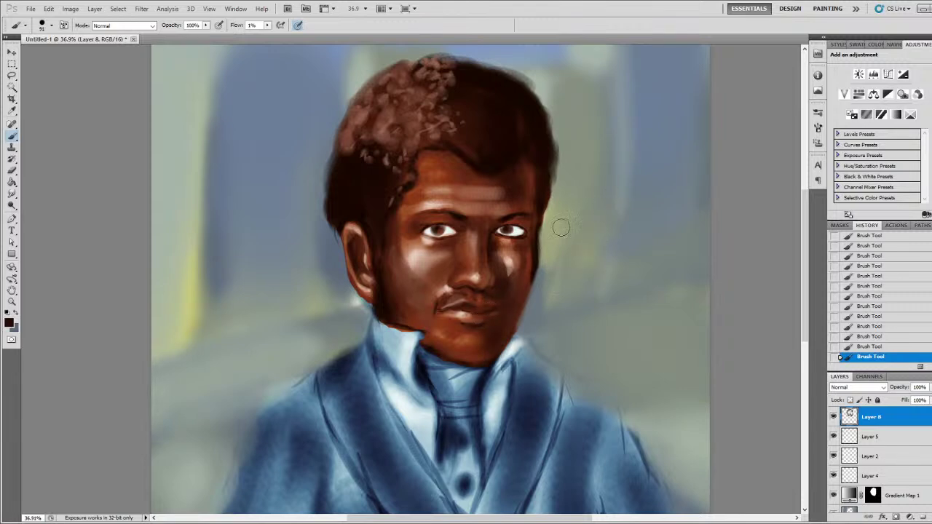
left_click(497, 312, "alt")
left_click_drag(495, 312, 480, 324)
- Sample several face tones and softly lighten the area between the nose and upper lip
left_click(463, 297, "alt")
left_click(489, 240, "alt")
left_click(490, 245, "alt")
left_click(428, 289, "alt")
left_click(467, 309, "alt")
left_click_drag(466, 302, 480, 290)
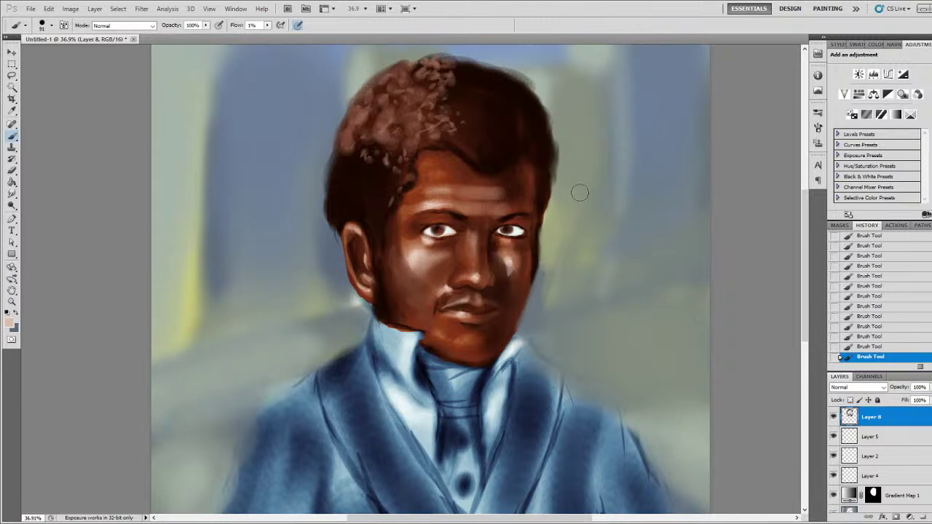
- Tone the outer edge of the right cheek and deepen the shading on the chin and below the lips
left_click(532, 263, "alt")
left_click_drag(531, 258, 532, 270)
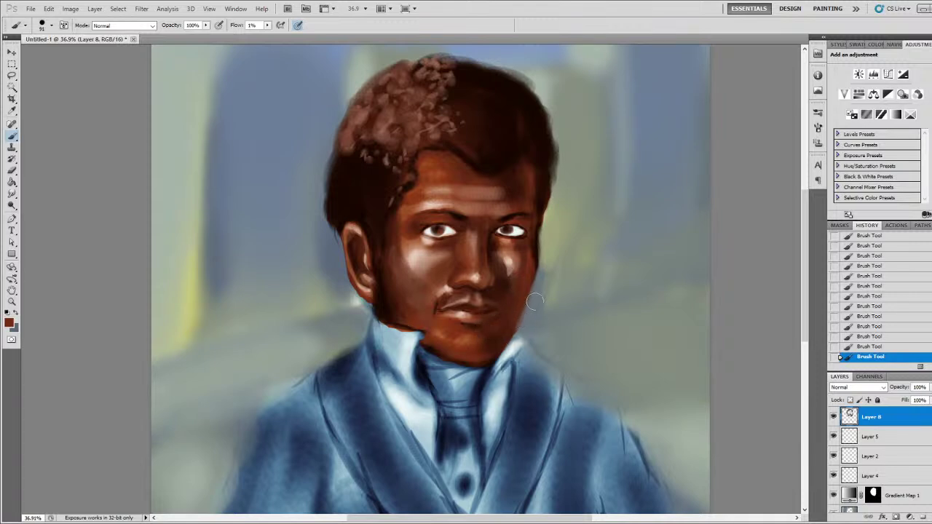
left_click(493, 343, "alt")
left_click_drag(490, 335, 452, 317)
left_click(471, 325, "alt")
left_click_drag(444, 321, 456, 330)
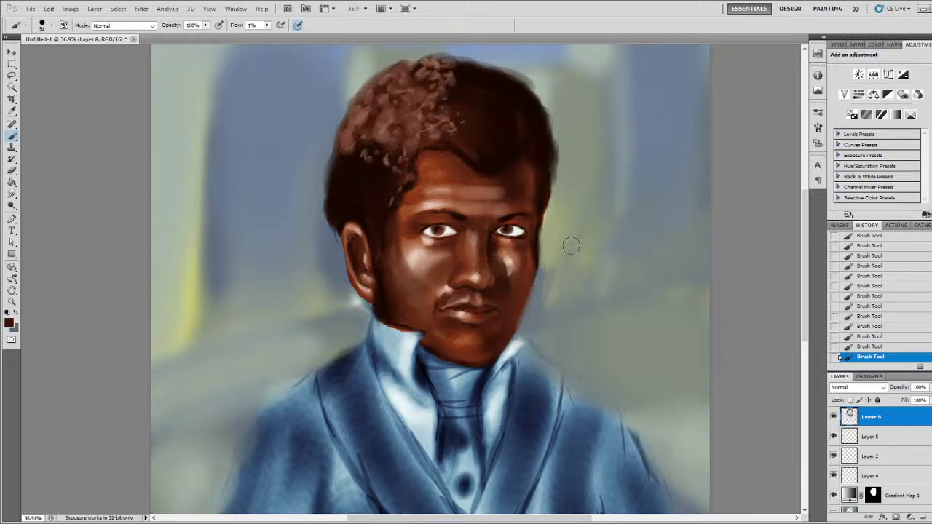
- Shade the forehead along the hairline with dark reddish brown and lightly erase between the eyebrows
mouse_move(535, 177)
left_mouse_down()
mouse_move(515, 158)
mouse_move(457, 140)
mouse_move(415, 162)
mouse_move(425, 149)
mouse_move(441, 149)
mouse_move(432, 149)
mouse_move(489, 172)
left_mouse_up()
mouse_move(553, 191)
left_mouse_down()
mouse_move(430, 150)
mouse_move(420, 167)
mouse_move(452, 171)
mouse_move(456, 142)
mouse_move(427, 134)
mouse_move(416, 171)
left_mouse_up()
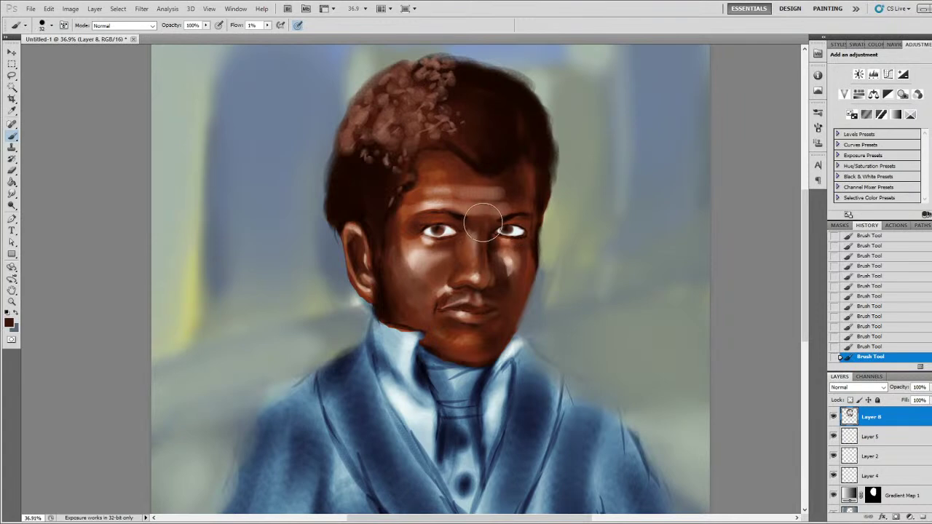
left_click_drag(480, 220, 504, 210)
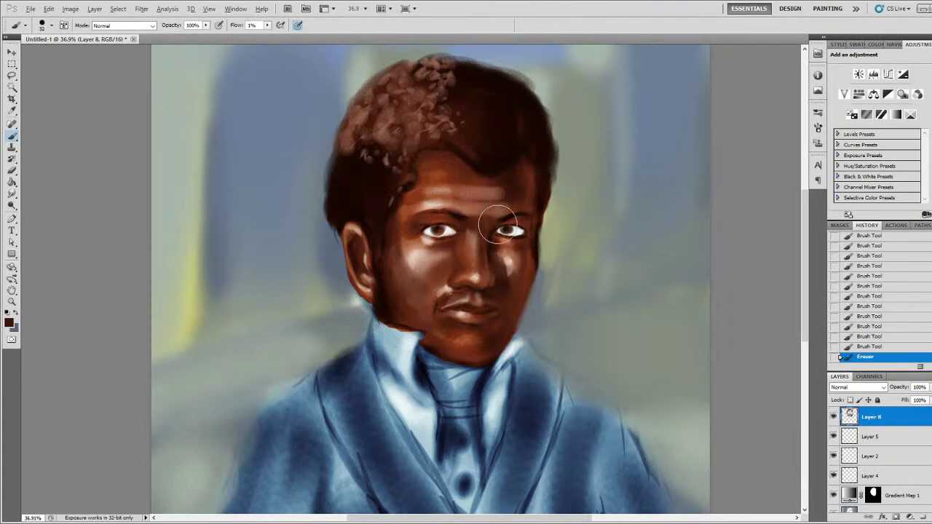
- Reduce the brush size and darken both eyebrows and the outer corner of the right eye with near-black brown
key("bracketleft")
key("bracketleft")
key("bracketleft")
key("bracketleft")
key("bracketleft")
key("bracketright")
key("bracketright")
key("bracketright")
key("bracketright")
key("bracketright")
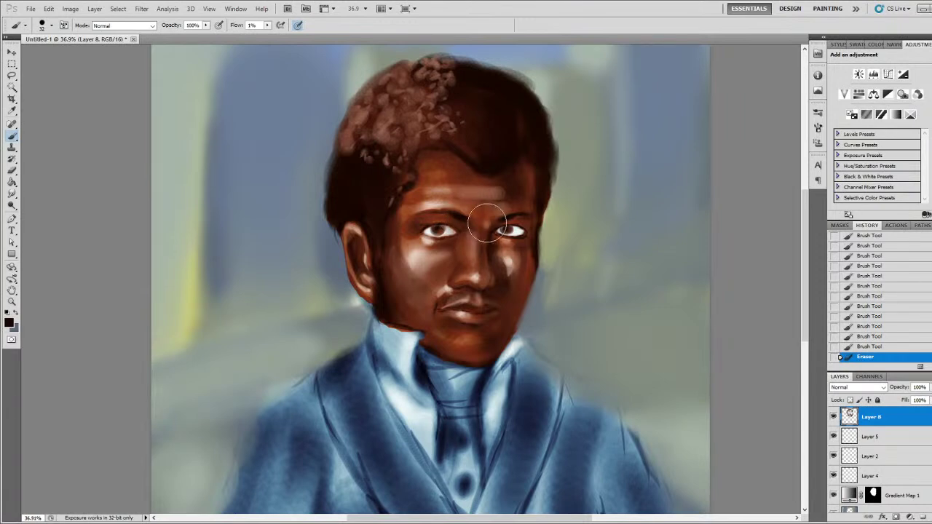
key("bracketleft")
key("bracketleft")
key("bracketleft")
key("bracketleft")
key("bracketleft")
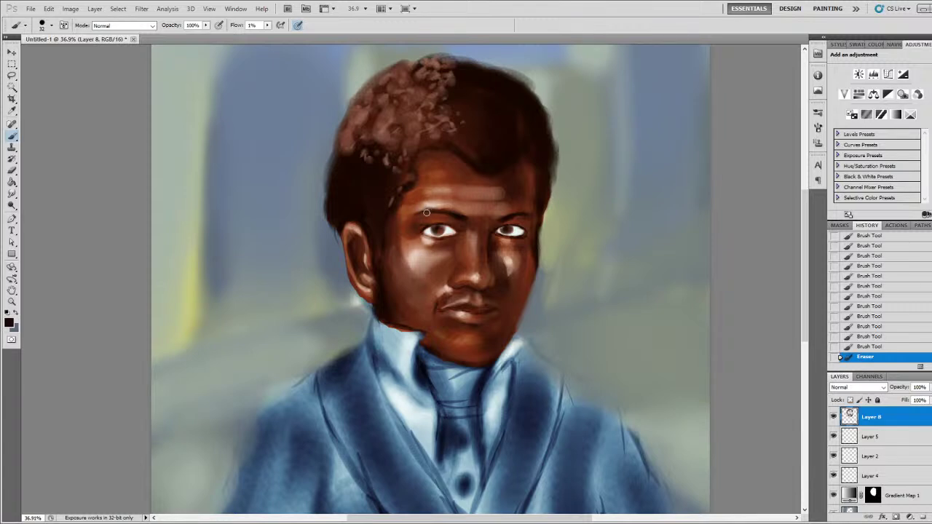
left_click_drag(457, 216, 513, 214)
mouse_move(534, 229)
left_mouse_down()
mouse_move(571, 227)
mouse_move(524, 218)
left_mouse_up()
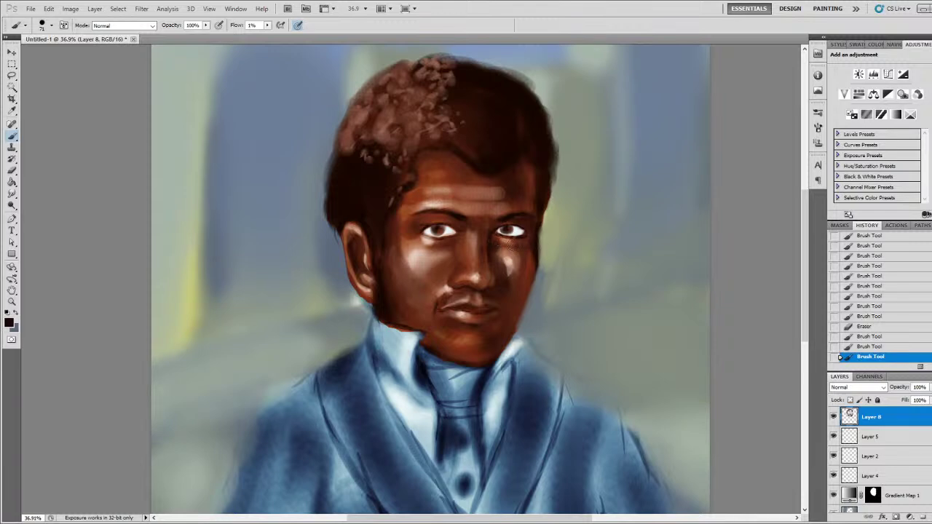
- Sample reddish and dark browns from the face and shade under the right eye and along the side of the nose
left_click_drag(530, 244, 533, 238)
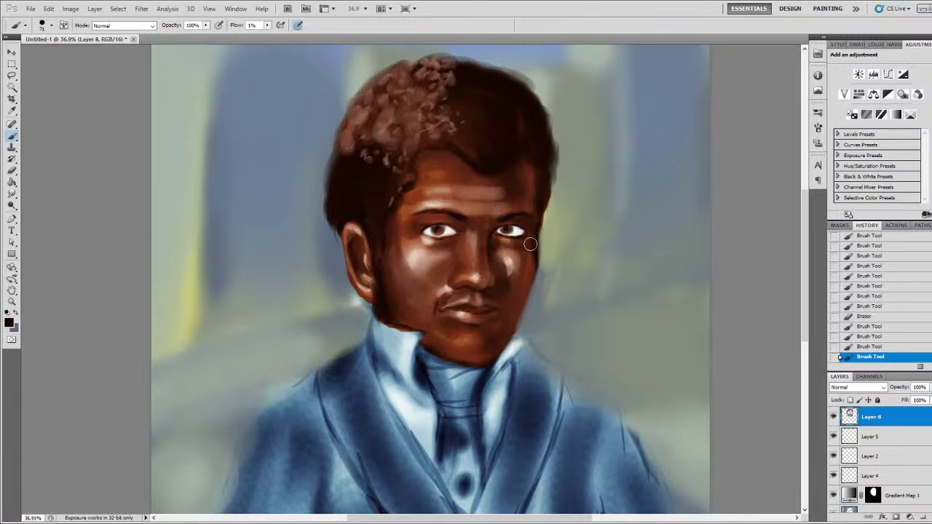
left_click(503, 233, "alt")
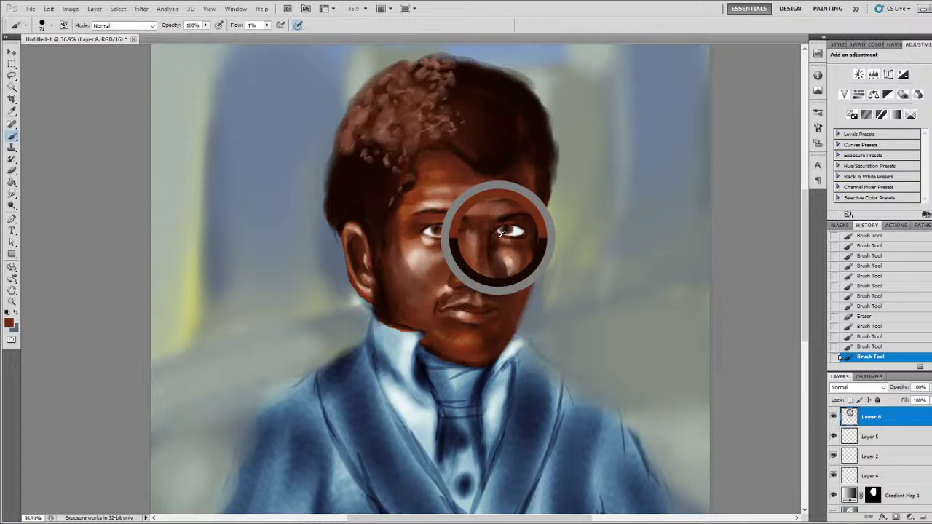
left_click(509, 240)
left_click(495, 247, "alt")
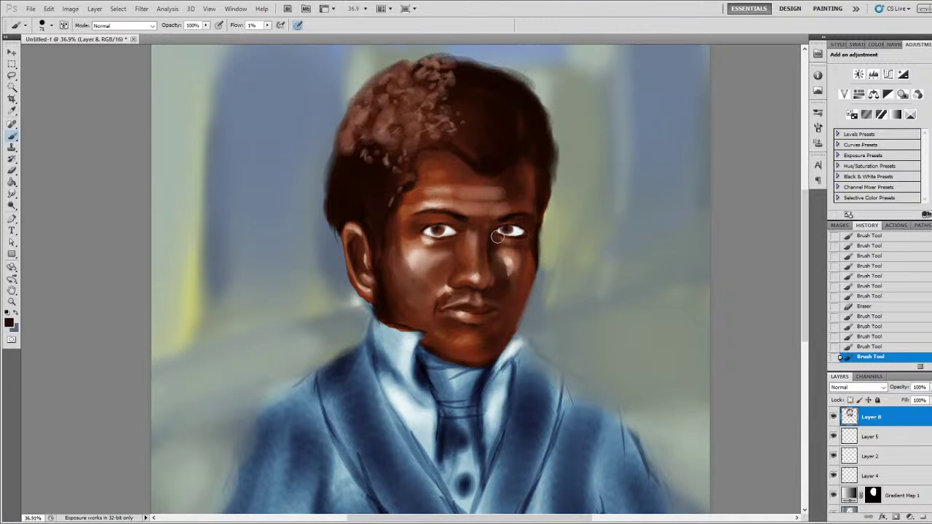
left_click_drag(499, 254, 504, 275)
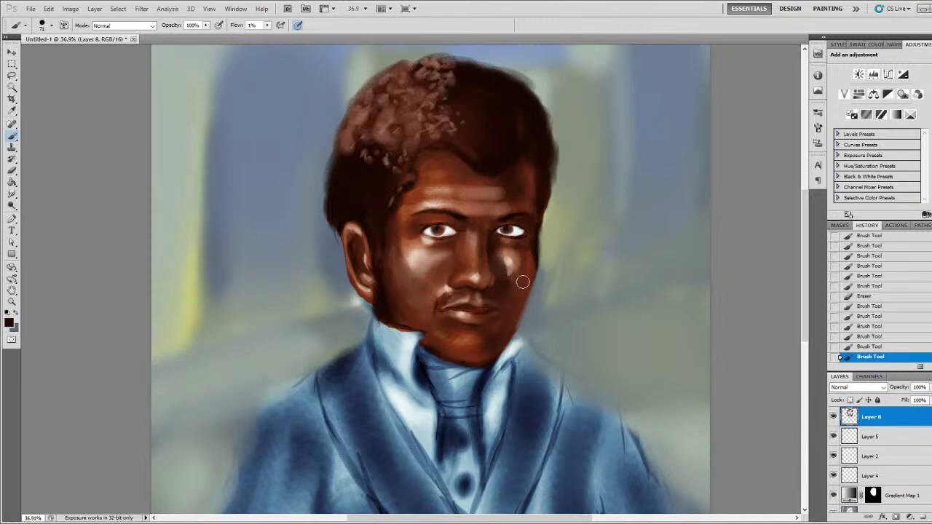
- Sample the light cheek highlight and dab a soft highlight just below the inner part of the right eye
left_click(513, 257, "alt")
left_click(506, 238)
left_click(504, 240)
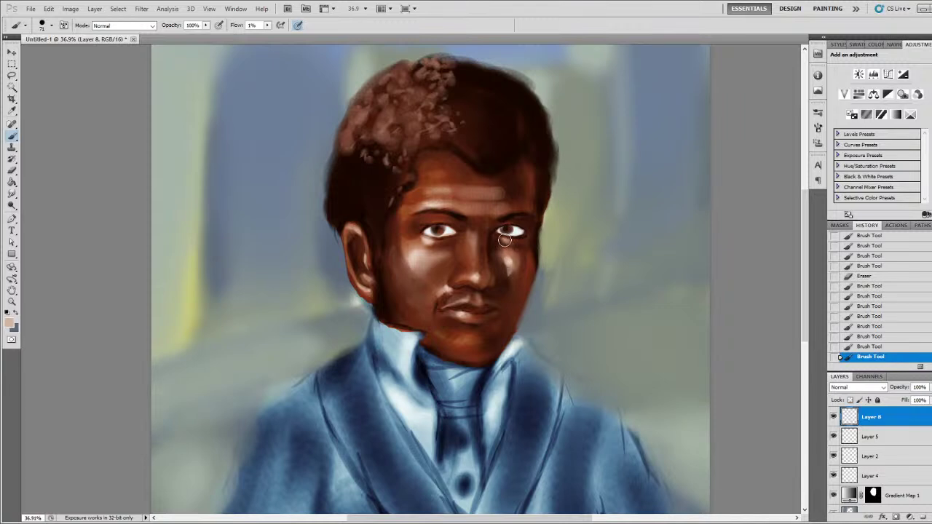
left_click(505, 240)
left_click(504, 240)
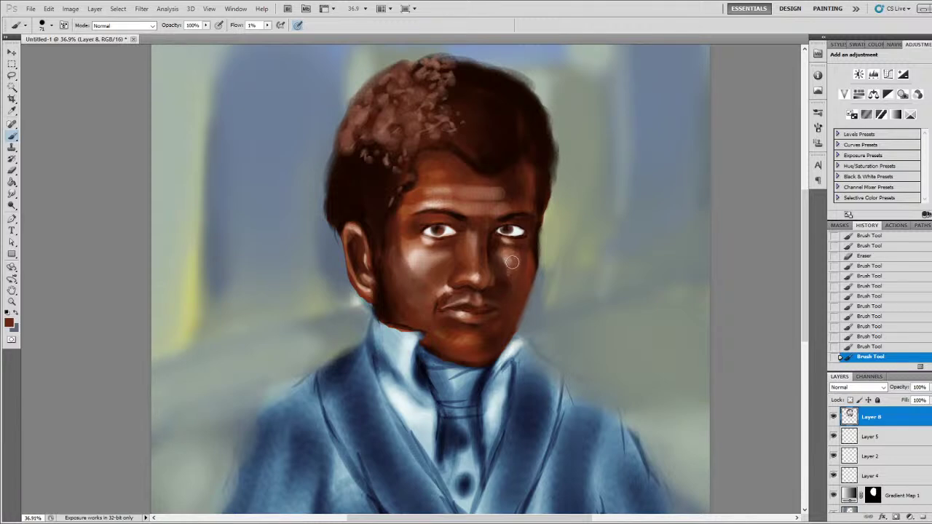
- Shade the right cheek and temple with sampled browns and blend dark tone into the curly hair
left_click_drag(515, 290, 521, 268)
left_click(521, 256, "alt")
left_click_drag(521, 254, 534, 208)
left_click_drag(527, 161, 529, 186)
mouse_move(474, 139)
left_mouse_down()
mouse_move(442, 129)
mouse_move(465, 118)
mouse_move(446, 116)
mouse_move(455, 87)
mouse_move(420, 146)
mouse_move(445, 142)
mouse_move(412, 144)
mouse_move(404, 166)
mouse_move(420, 127)
left_mouse_up()
mouse_move(409, 172)
left_mouse_down()
mouse_move(398, 177)
mouse_move(412, 184)
mouse_move(386, 199)
mouse_move(385, 230)
mouse_move(396, 182)
mouse_move(387, 154)
mouse_move(348, 135)
mouse_move(357, 151)
left_mouse_up()
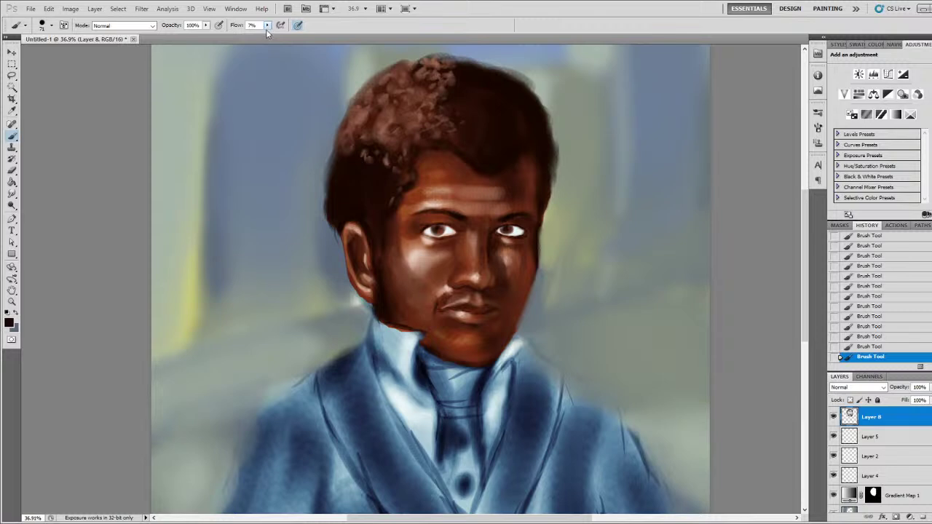
- Sample tones from the lips and softly tone the corner of the mouth and the chin
left_click(298, 25)
left_click(470, 315, "alt")
left_click(460, 309, "alt")
left_click_drag(452, 310, 439, 310)
left_click_drag(467, 350, 466, 338)
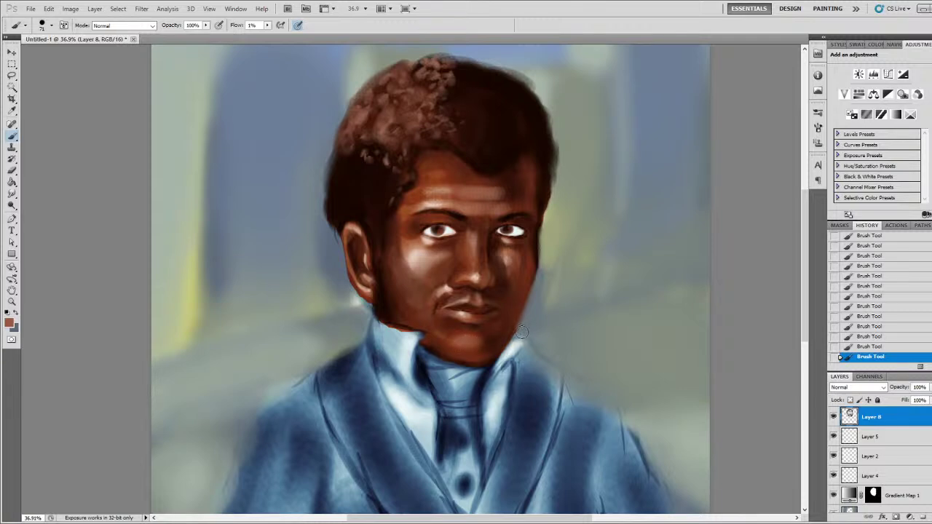
left_click_drag(467, 341, 482, 336)
- Set the brush flow to 13% and extend the lower edge of the chin with sampled dark reddish brown
left_click(431, 356, "alt")
left_click(267, 26)
left_click(277, 41)
left_click(477, 323, "alt")
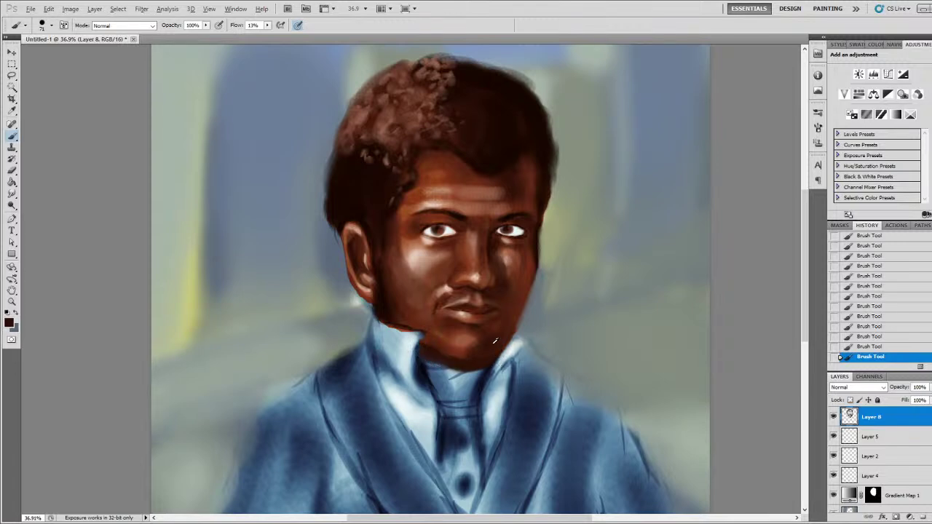
left_click(454, 355, "alt")
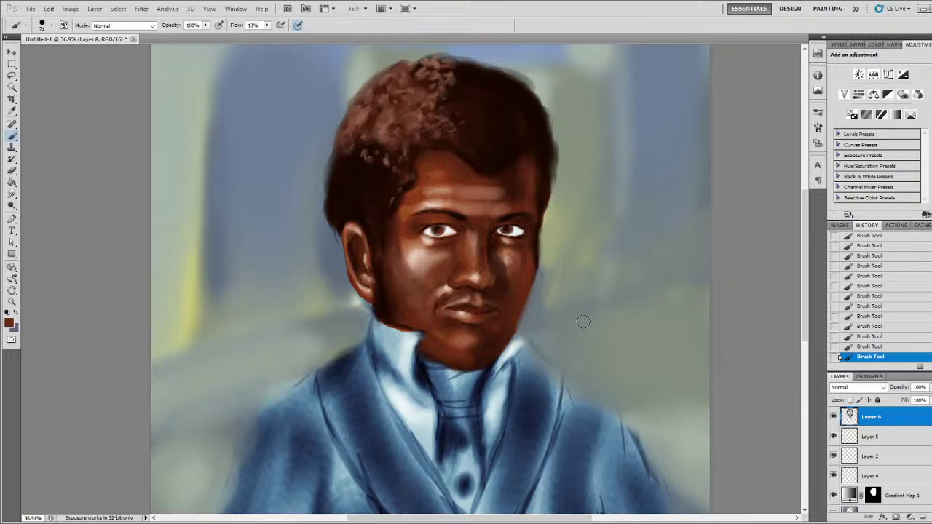
- Try to reshape the jaw and trim the chin's lower edge by painting sampled collar blues beneath it
scroll(583, 321, "down", 3)
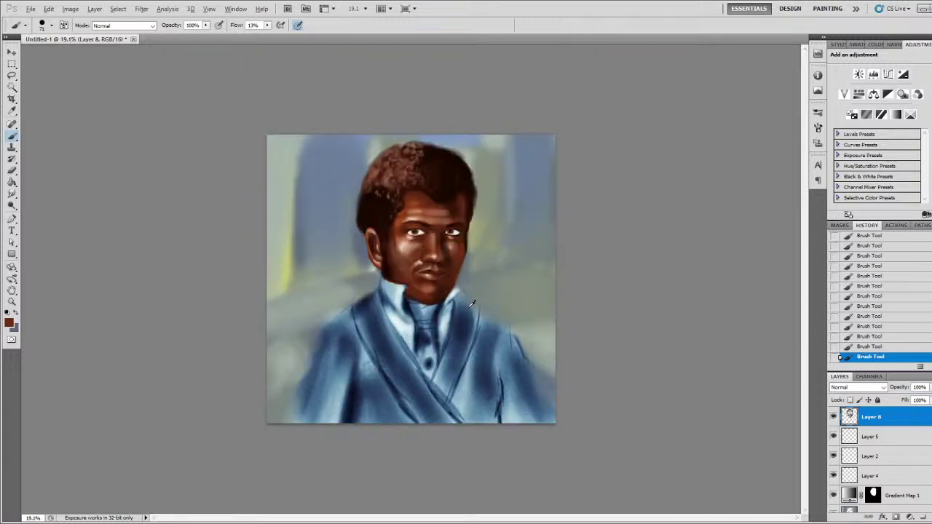
scroll(457, 306, "up", 3)
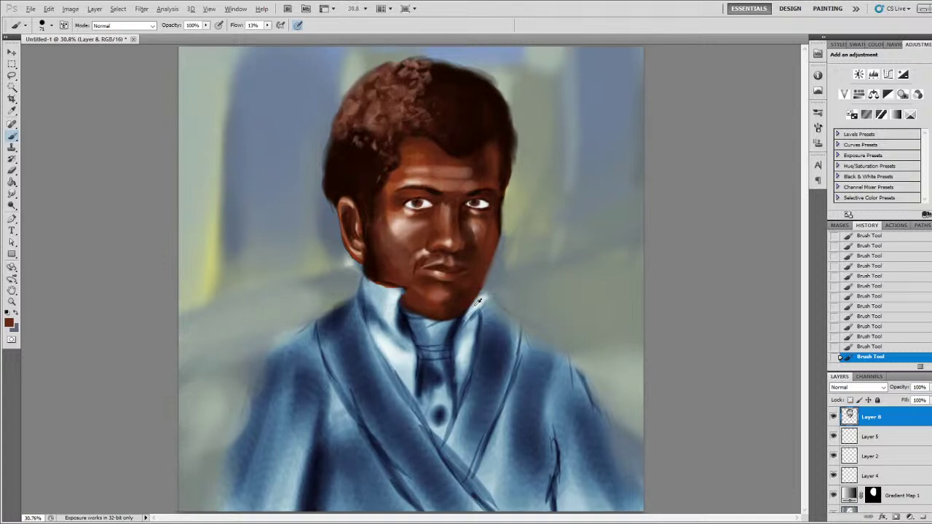
scroll(518, 284, "up", 1)
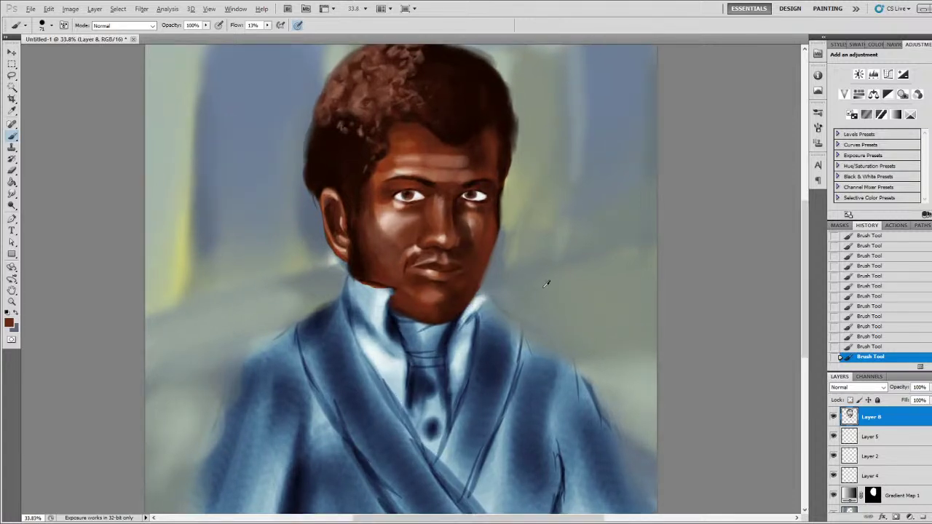
key("alt")
left_click_drag(476, 278, 482, 280)
key("alt")
left_click(454, 324, "alt")
mouse_move(412, 312)
left_mouse_down()
mouse_move(480, 305)
mouse_move(394, 307)
mouse_move(431, 320)
mouse_move(393, 306)
mouse_move(449, 318)
mouse_move(422, 314)
mouse_move(501, 299)
mouse_move(440, 314)
mouse_move(462, 310)
mouse_move(478, 289)
left_mouse_up()
key("ctrl+z")
left_click(435, 329, "alt")
mouse_move(431, 330)
left_mouse_down()
mouse_move(396, 312)
mouse_move(434, 320)
mouse_move(477, 298)
mouse_move(425, 334)
mouse_move(434, 321)
mouse_move(403, 314)
mouse_move(457, 316)
left_mouse_up()
left_click(424, 333, "alt")
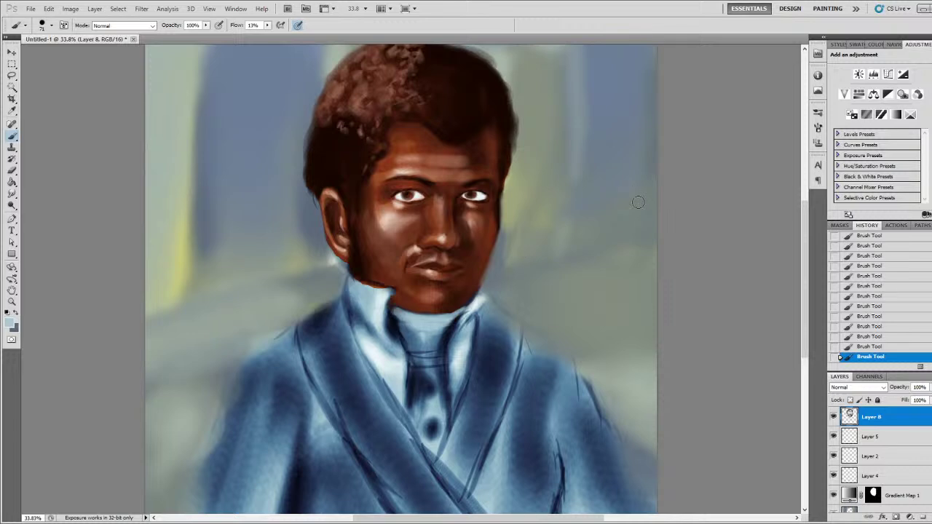
- Step back through the history to remove the blue strokes painted below the chin
left_click(876, 295)
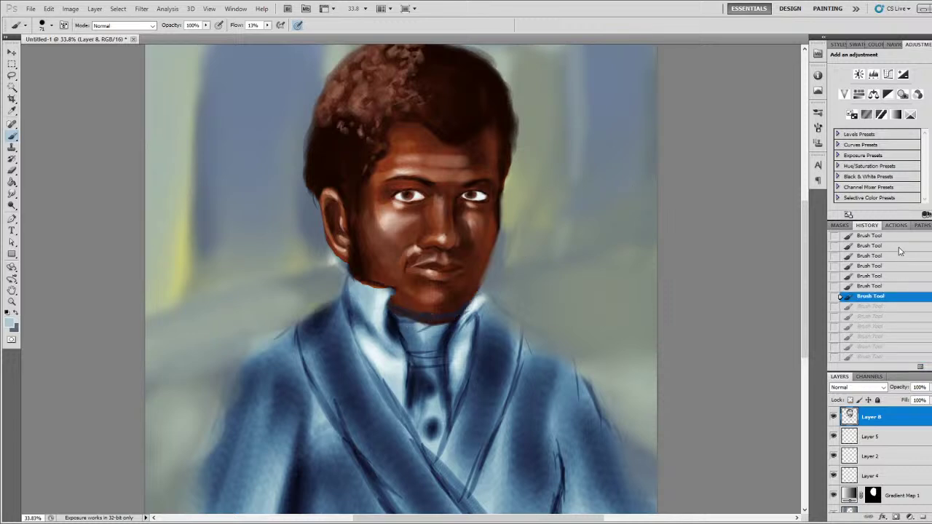
left_click(895, 246)
left_click(899, 317)
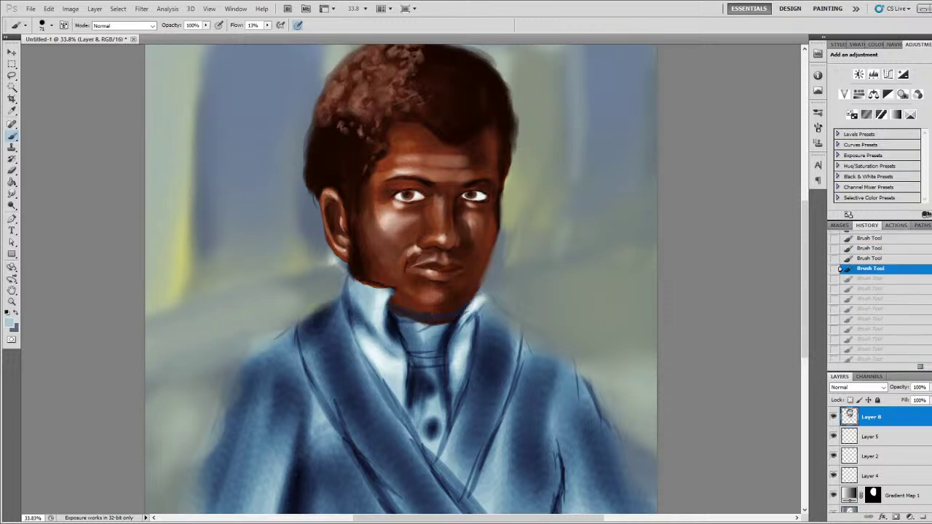
left_click(903, 245)
left_click(904, 278)
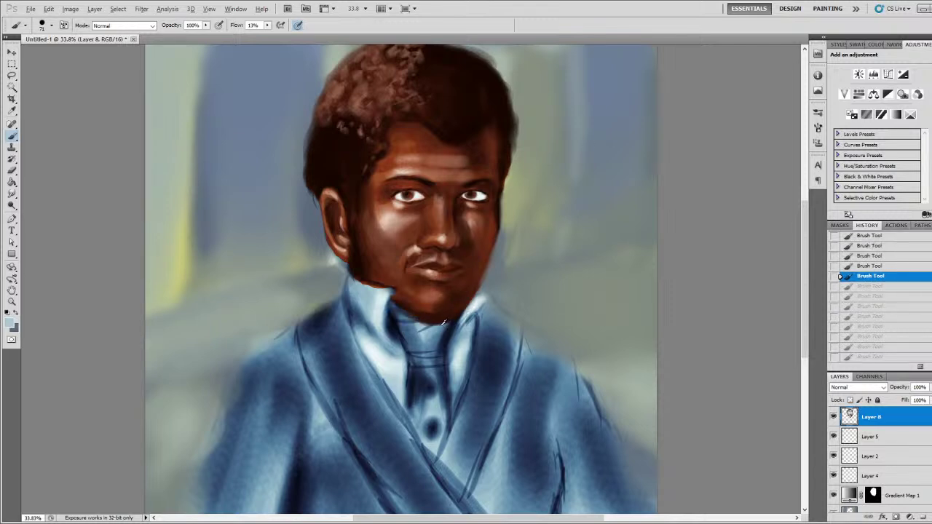
- Select the lower face with a rectangular marquee, apply a custom warp to it and deselect
left_click(405, 313, "alt")
scroll(516, 236, "down", 4, "alt")
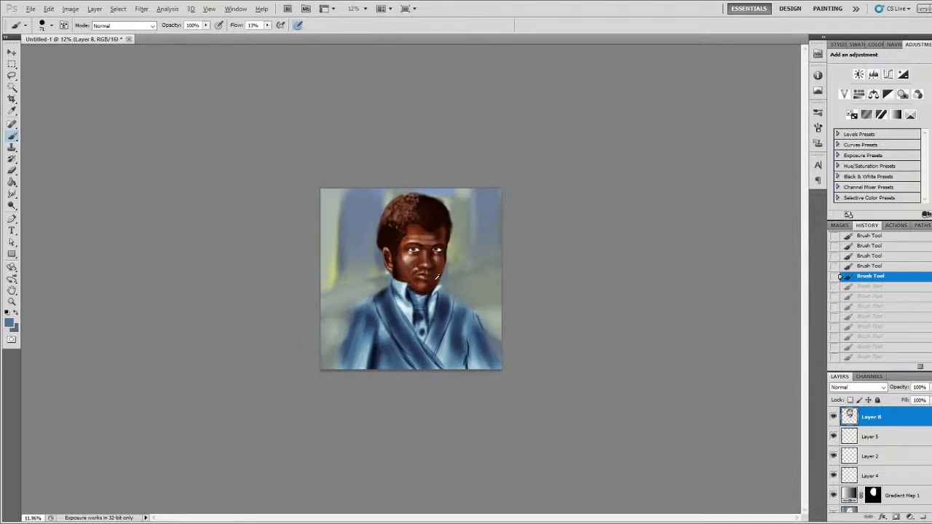
scroll(437, 276, "up", 3, "alt")
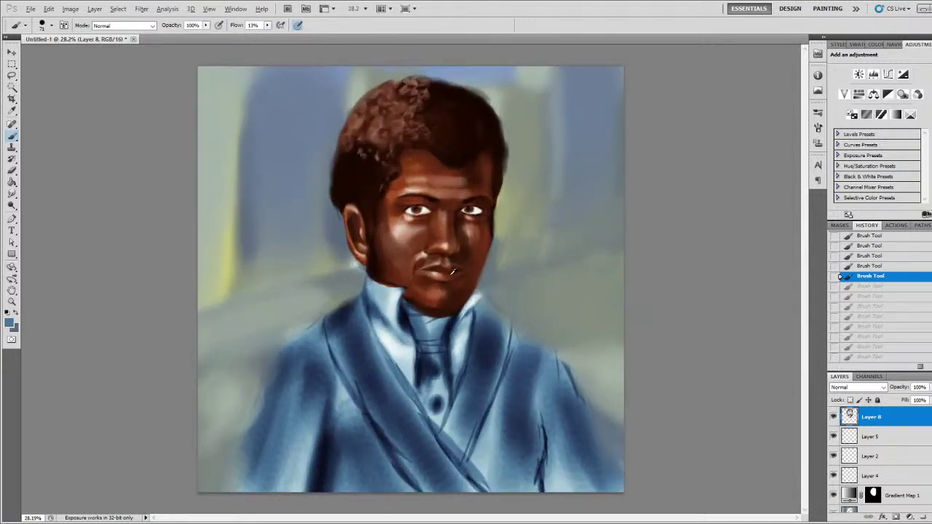
scroll(453, 272, "up", 1, "alt")
scroll(452, 272, "up", 1, "alt")
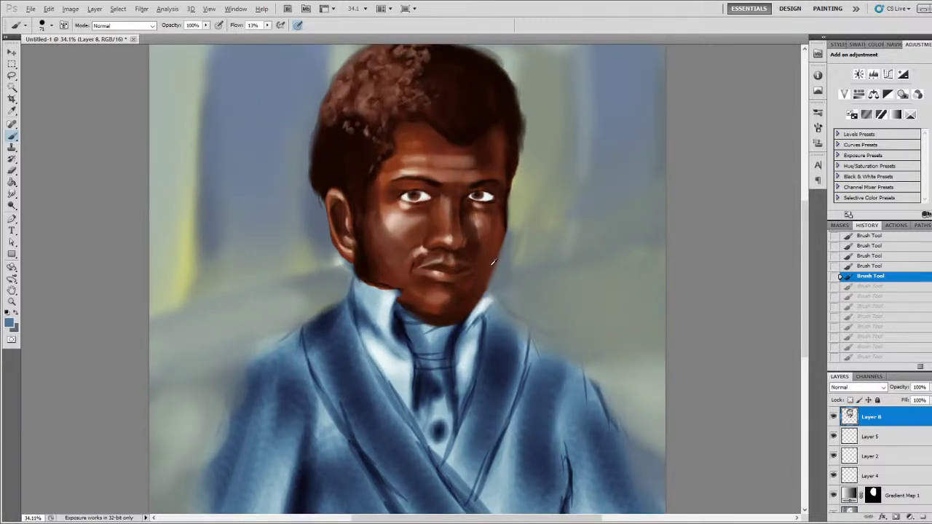
left_click(12, 65)
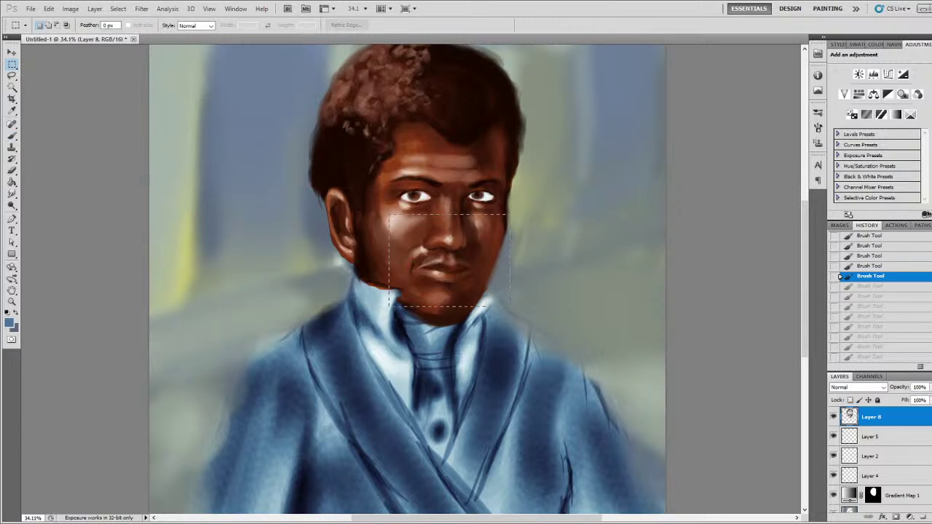
left_click_drag(509, 306, 510, 306)
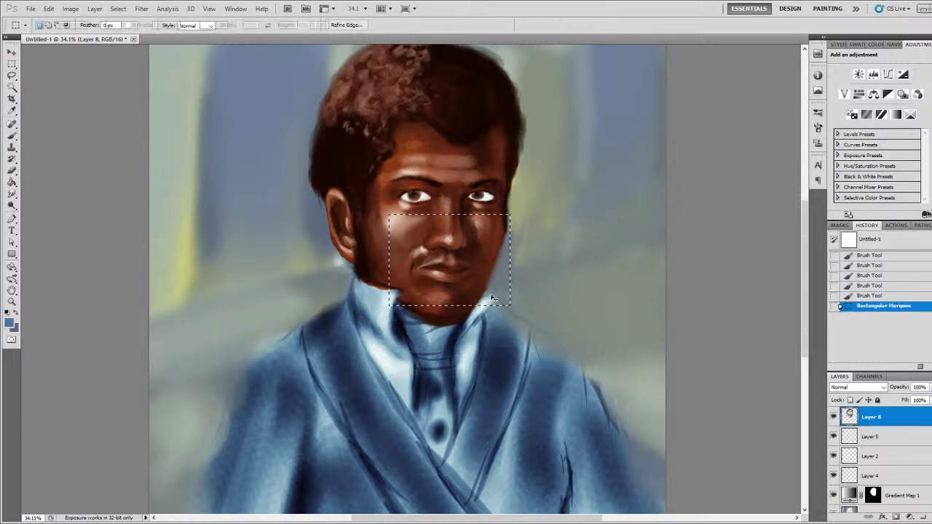
key("ctrl+t")
left_click(474, 25)
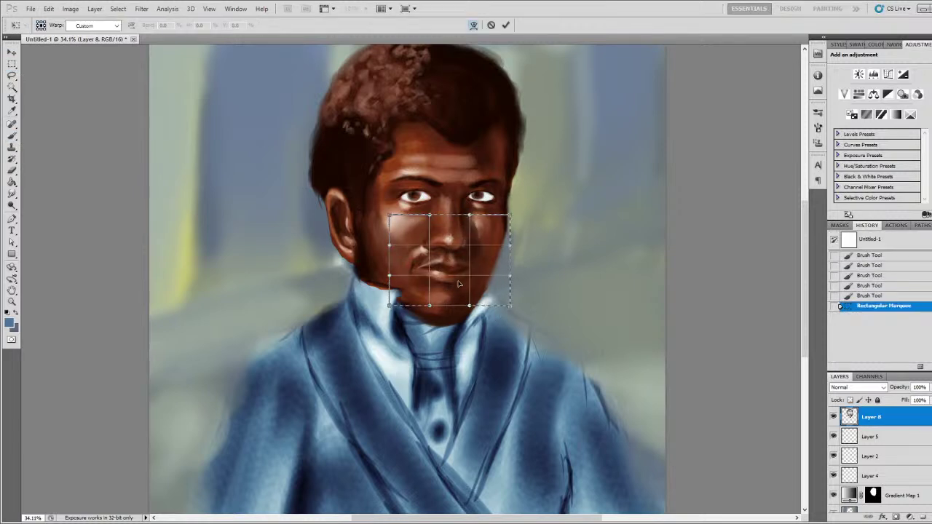
left_click_drag(460, 285, 500, 272)
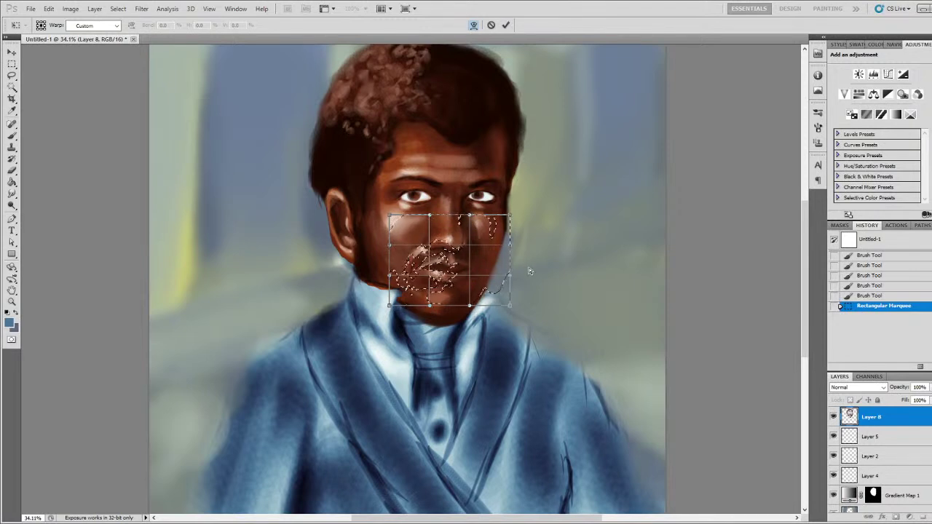
key("Return")
key("ctrl+d")
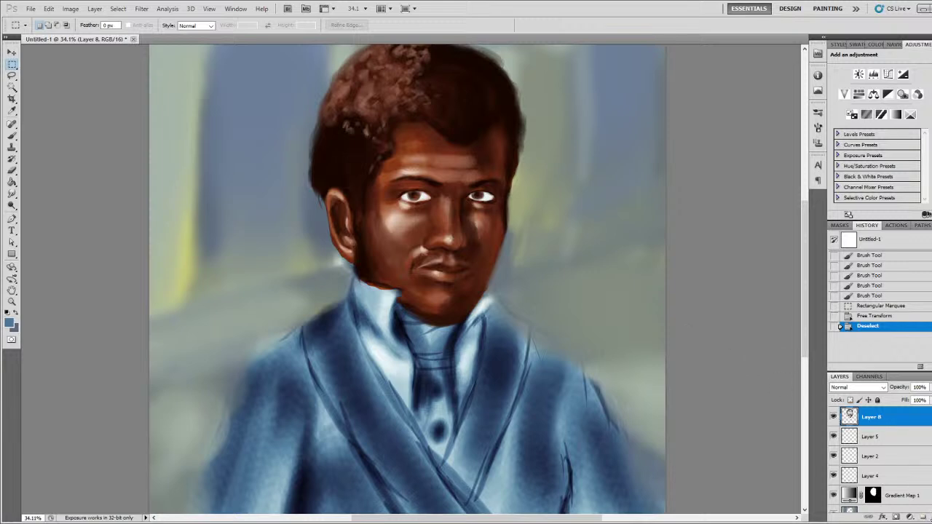
- Stamp all visible layers onto a new layer and marquee-select the area from the nose to the chin
left_click(923, 517)
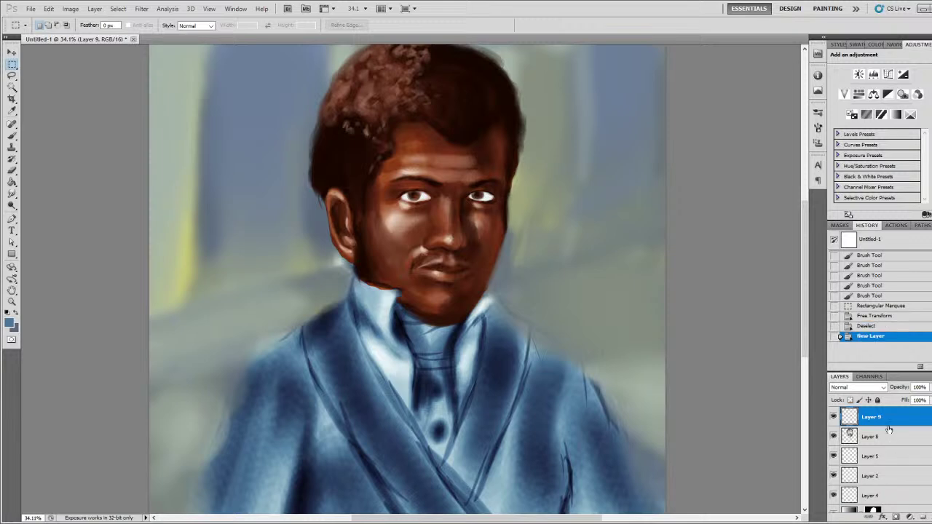
key("ctrl+shift+alt+e")
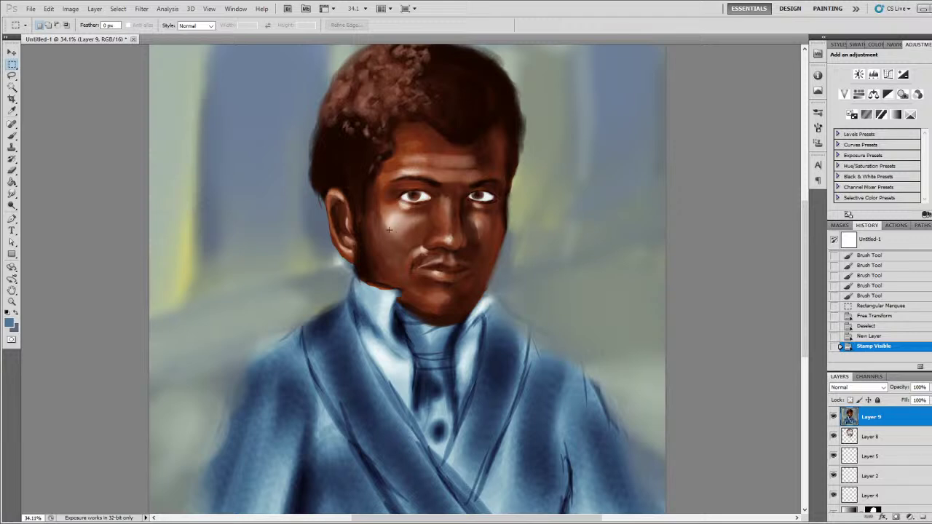
left_click_drag(387, 222, 504, 312)
left_click_drag(505, 312, 507, 312)
- Warp the selected nose and mouth area, pulling the grid's upper edge upward, then apply it and deselect
key("ctrl+t")
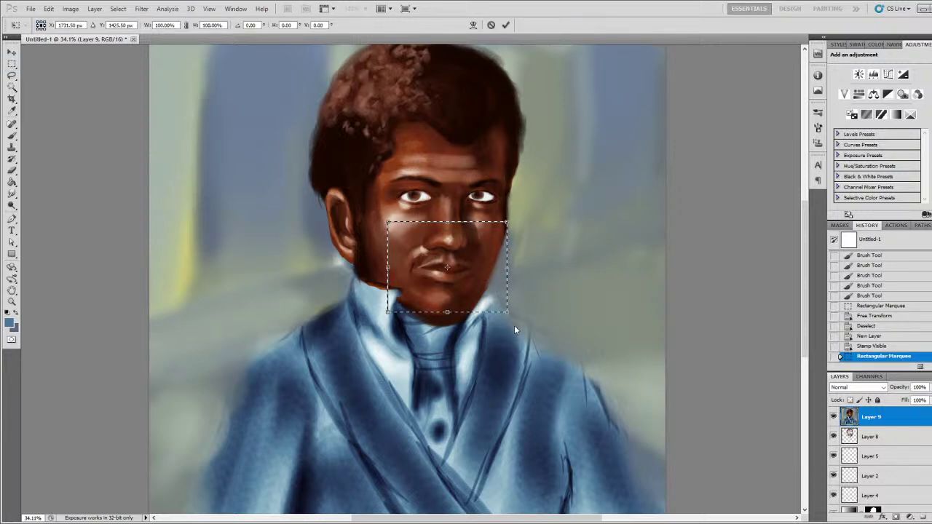
key("w")
left_click_drag(454, 273, 457, 277)
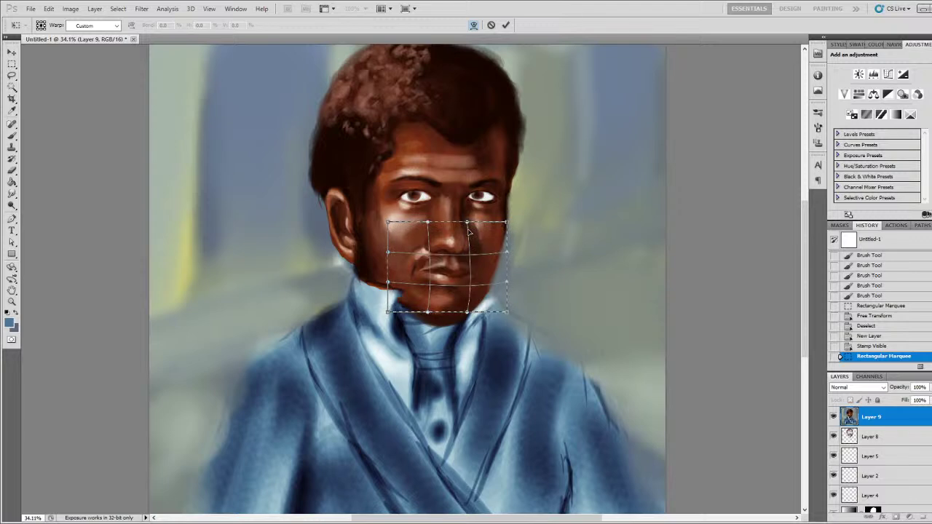
left_click_drag(460, 249, 461, 248)
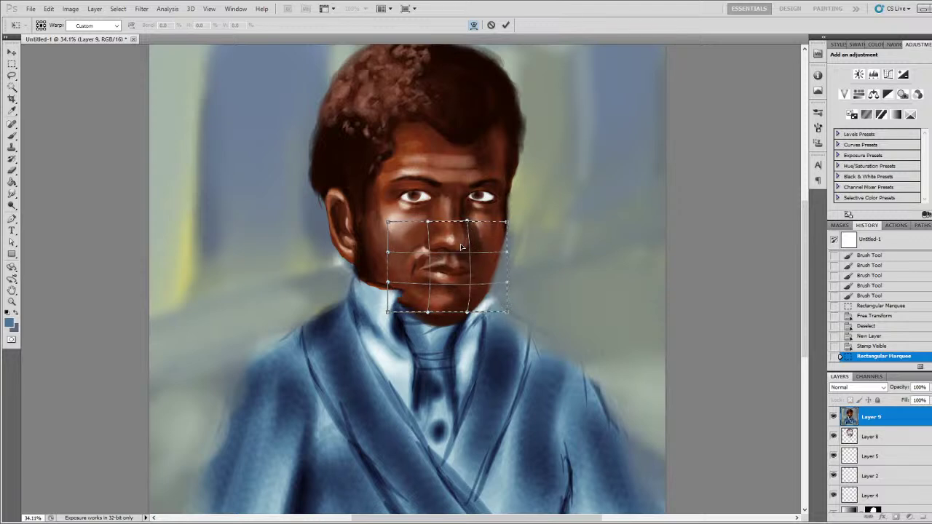
key("ctrl+z")
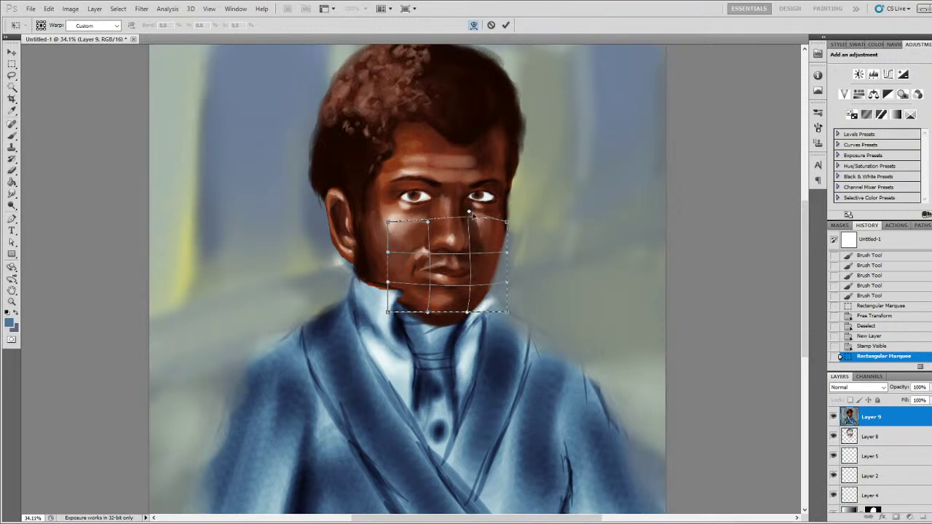
left_click_drag(428, 219, 426, 212)
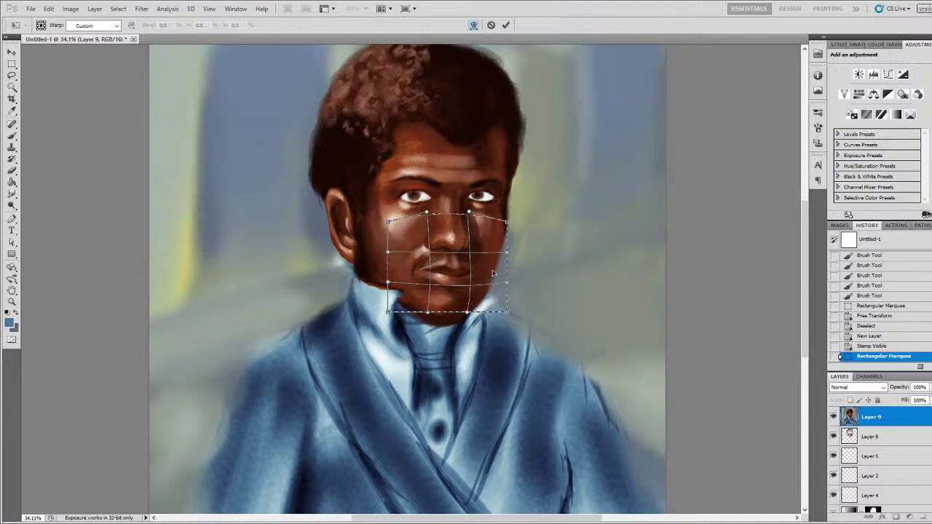
key("Return")
key("ctrl+d")
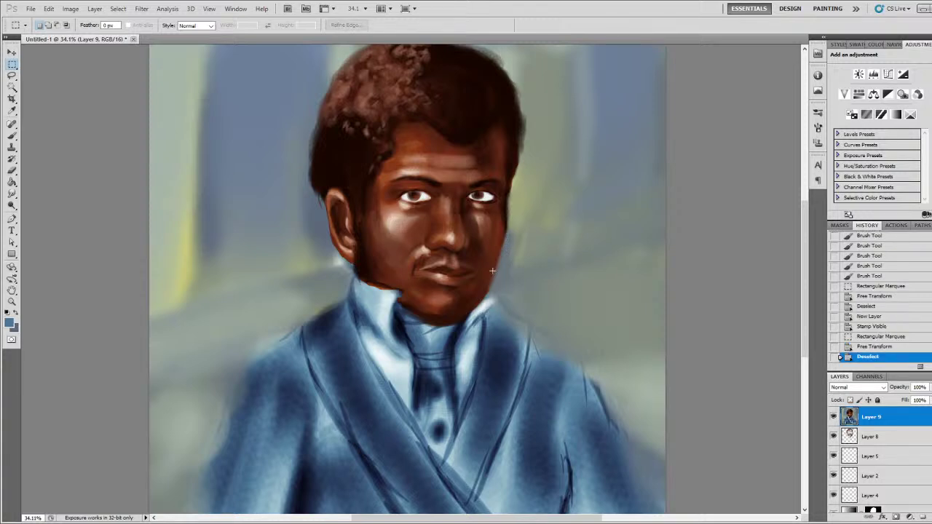
- Set the brush flow to 1% and softly lighten the bridge of the nose with the sampled nose highlight
key("b")
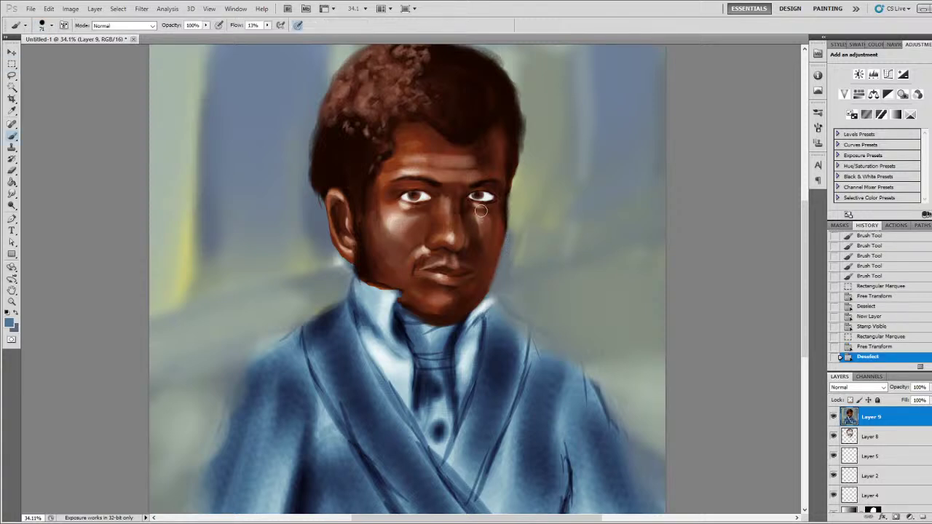
left_click(453, 235, "alt")
left_click_drag(263, 38, 246, 38)
left_click_drag(445, 209, 454, 217)
left_click_drag(449, 202, 454, 217)
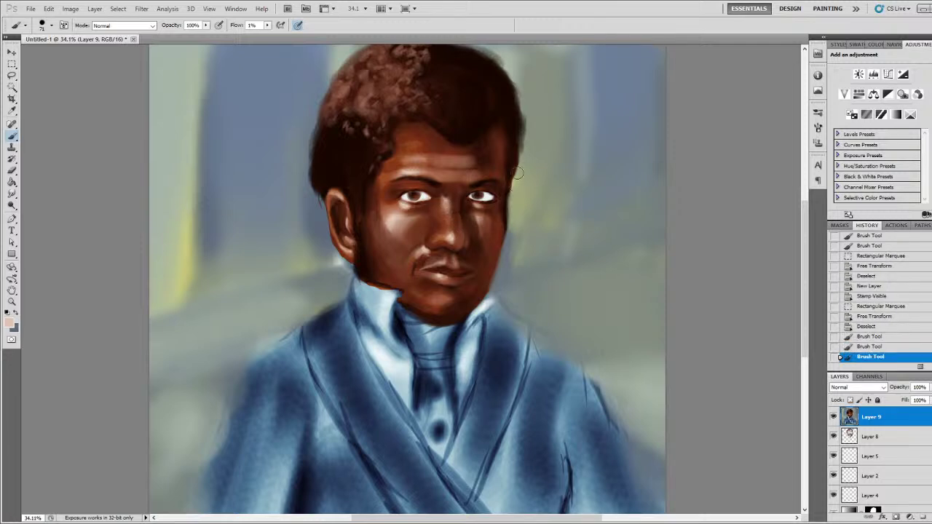
- Shade the inner eye corner, brow area and side of the nose on the shadowed side of the face with sampled browns
left_click(461, 217, "alt")
mouse_move(454, 205)
left_mouse_down()
mouse_move(471, 206)
mouse_move(468, 213)
left_mouse_up()
left_click(465, 208, "alt")
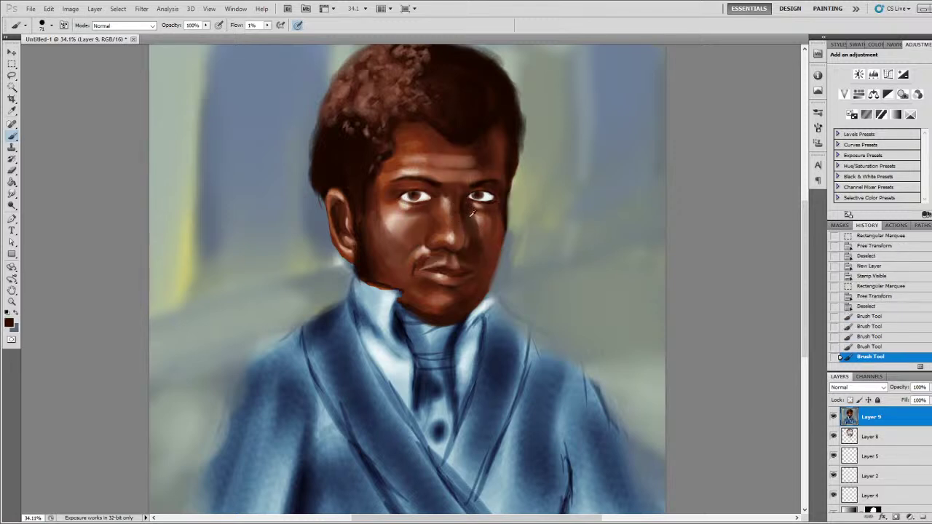
left_click(463, 230, "alt")
left_click_drag(457, 205, 465, 209)
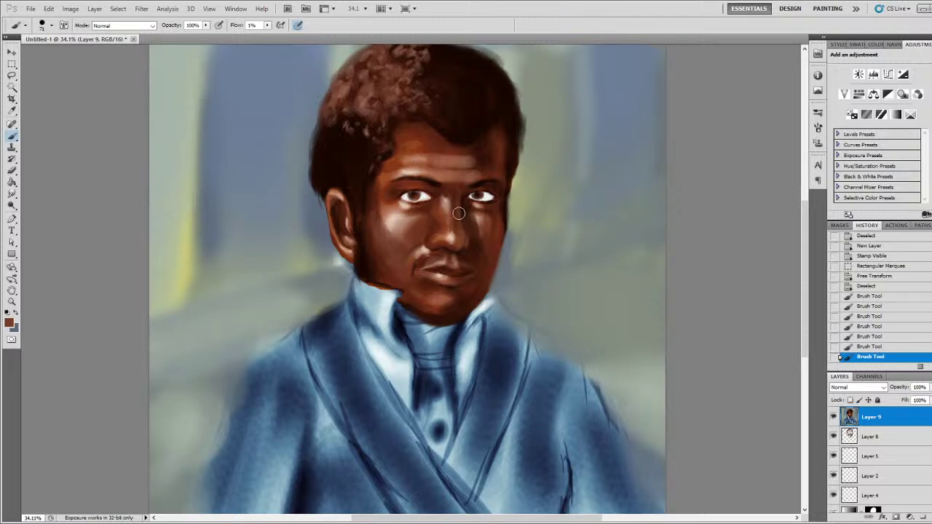
left_click(458, 213)
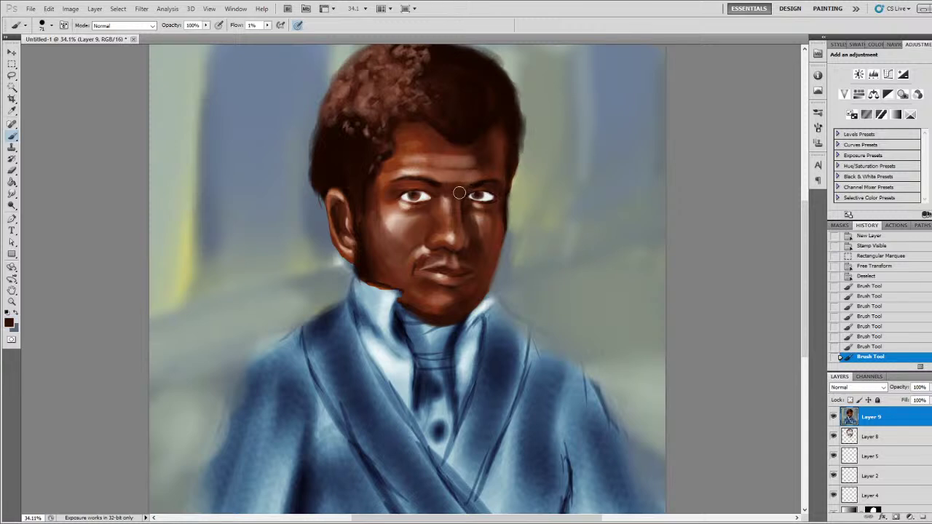
mouse_move(443, 190)
left_mouse_down()
mouse_move(529, 159)
mouse_move(591, 110)
mouse_move(545, 123)
mouse_move(466, 176)
mouse_move(469, 247)
mouse_move(474, 188)
mouse_move(455, 182)
mouse_move(502, 200)
left_mouse_up()
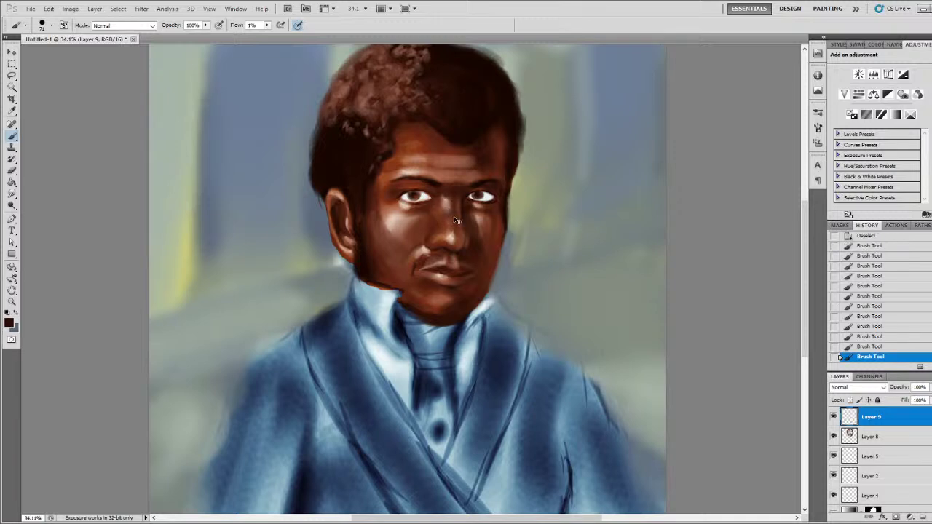
- Refine the nose bridge with sampled lighter reddish browns and blend sampled dark tones between the eyebrows
left_click(450, 217, "alt")
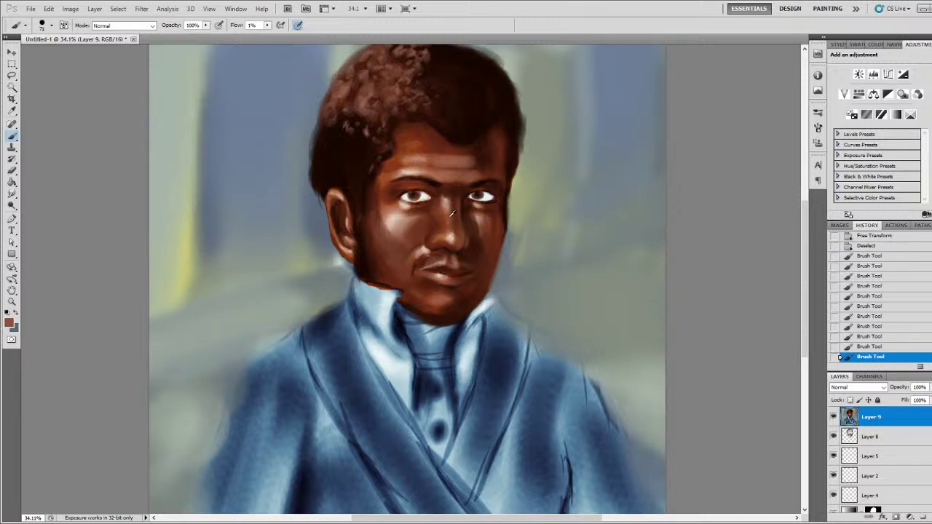
left_click(447, 210, "alt")
left_click(446, 215)
left_click(445, 215, "alt")
left_click_drag(445, 214, 452, 227)
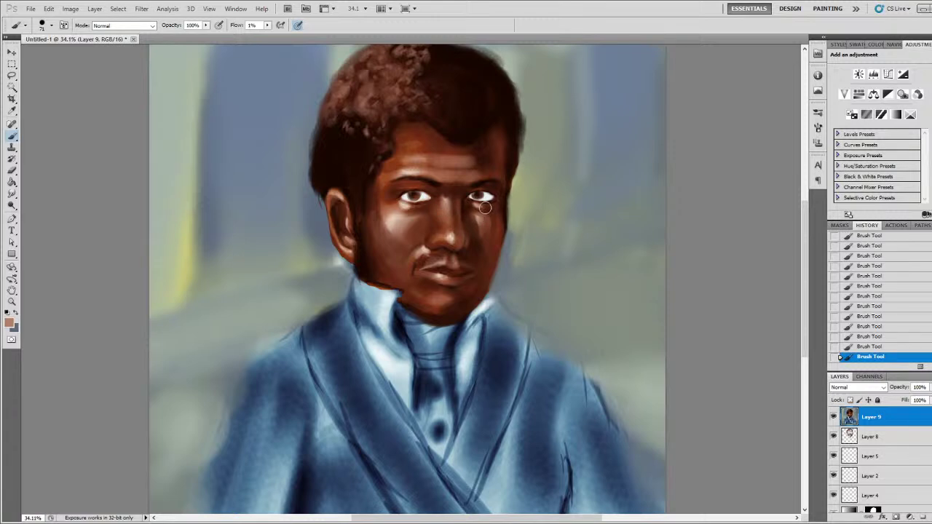
left_click(438, 188, "alt")
left_click(446, 219, "alt")
left_click(439, 181, "alt")
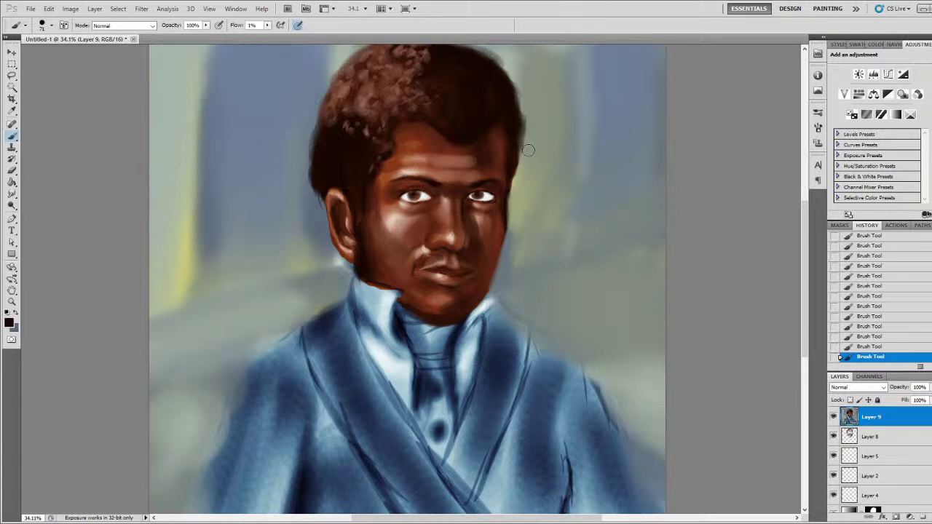
- Brighten the lit side of the forehead with sampled skin highlights, using a brush size of 95
left_click(409, 175, "alt")
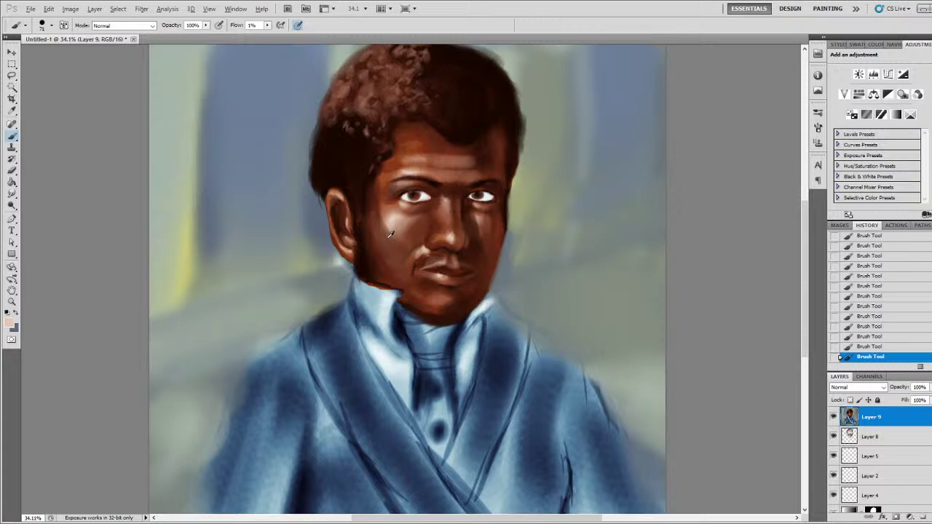
left_click(394, 235, "alt")
left_click(414, 169, "alt")
left_click_drag(412, 160, 422, 141)
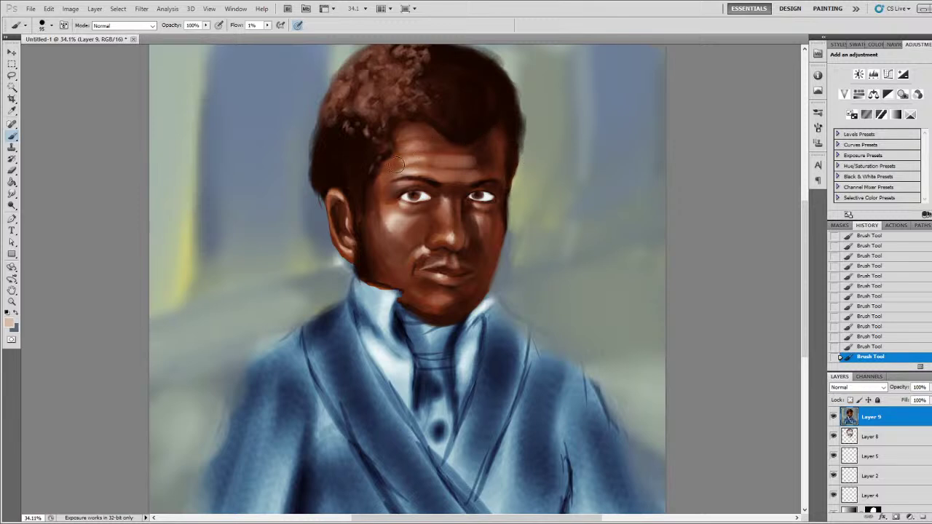
- Soften the forehead creases and blend the shading across to the shadowed temple with sampled forehead browns
left_click(436, 168, "alt")
left_click(430, 137, "alt")
left_click(410, 170, "alt")
left_click_drag(409, 166, 403, 169)
left_click(483, 160, "alt")
mouse_move(465, 161)
left_mouse_down()
mouse_move(474, 152)
mouse_move(460, 160)
mouse_move(468, 156)
mouse_move(453, 150)
mouse_move(474, 154)
mouse_move(446, 168)
mouse_move(437, 159)
mouse_move(450, 160)
mouse_move(445, 172)
mouse_move(450, 145)
left_mouse_up()
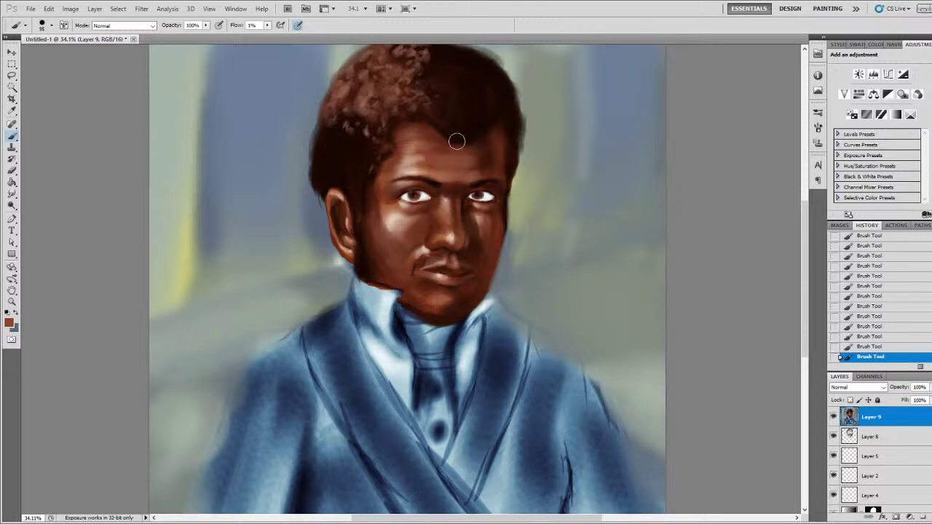
left_click_drag(503, 158, 486, 145)
- Darken the moustache above the upper lip with a dark brown sampled from between the eyebrows
left_click(435, 179, "alt")
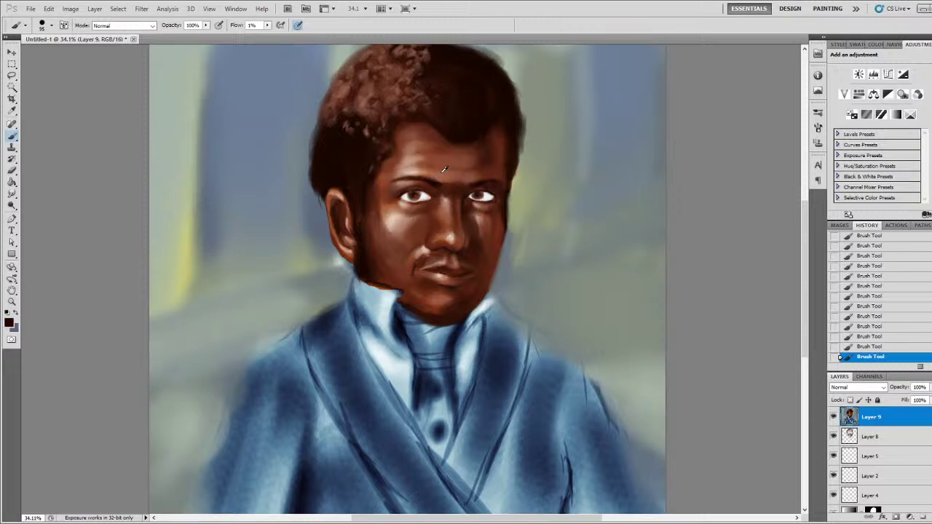
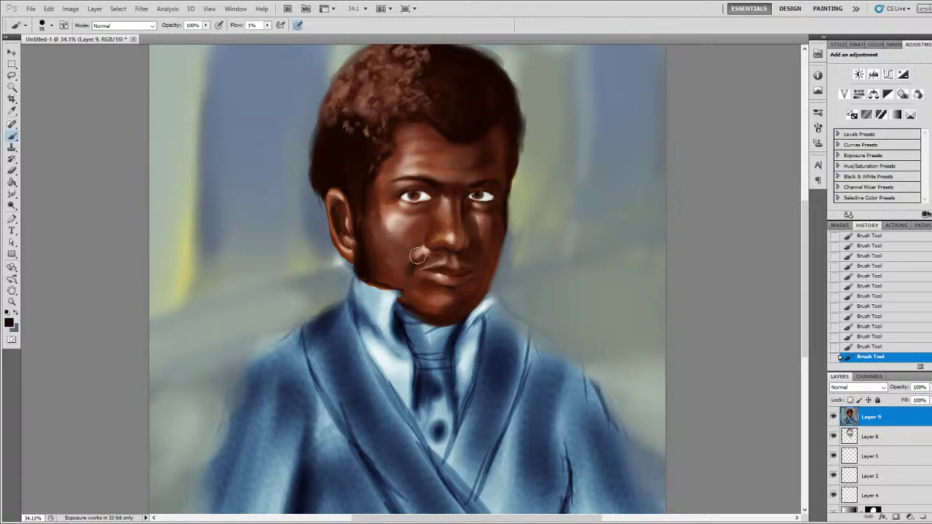
left_click_drag(426, 266, 434, 261)
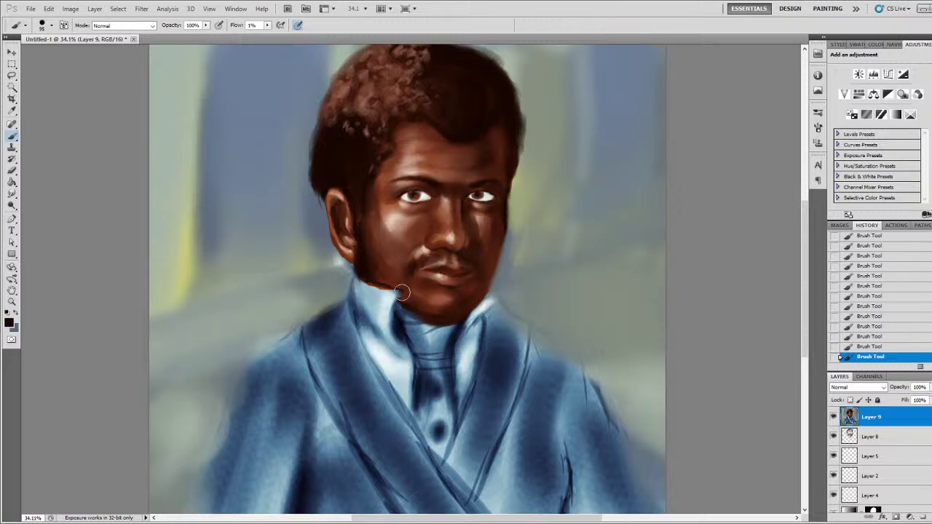
- Raise the brush flow and clean up the upper edge of the collar below the ear and jaw with sampled pale blue
left_click(377, 295, "alt")
left_click(271, 35)
mouse_move(391, 289)
left_mouse_down()
mouse_move(352, 281)
mouse_move(388, 291)
left_mouse_up()
left_click(392, 295, "alt")
left_click_drag(352, 279, 354, 281)
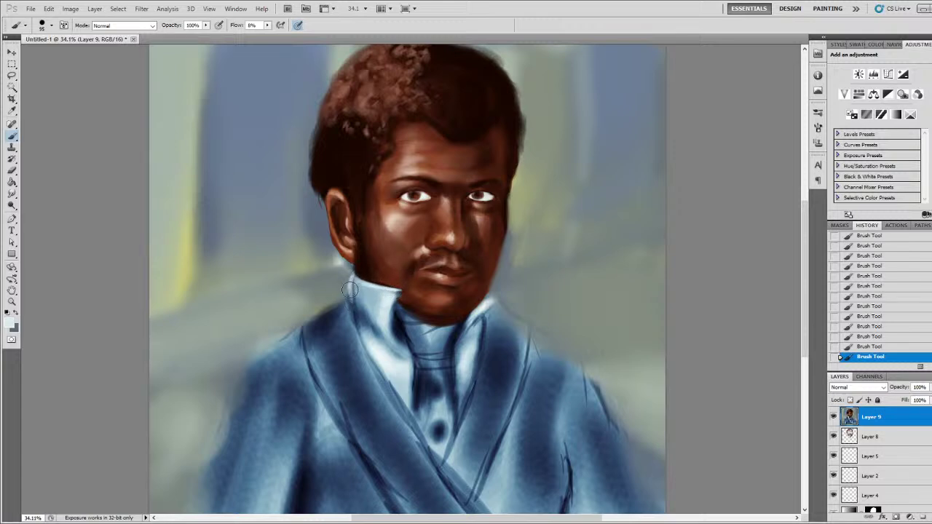
- Shape the outer fold of the collar below the ear with strokes running down toward the lapel
left_click_drag(346, 296, 380, 361)
left_click_drag(360, 323, 376, 343)
left_click(378, 345, "alt")
mouse_move(352, 306)
left_mouse_down()
mouse_move(370, 332)
mouse_move(351, 285)
mouse_move(373, 328)
mouse_move(391, 340)
mouse_move(365, 311)
mouse_move(399, 349)
left_mouse_up()
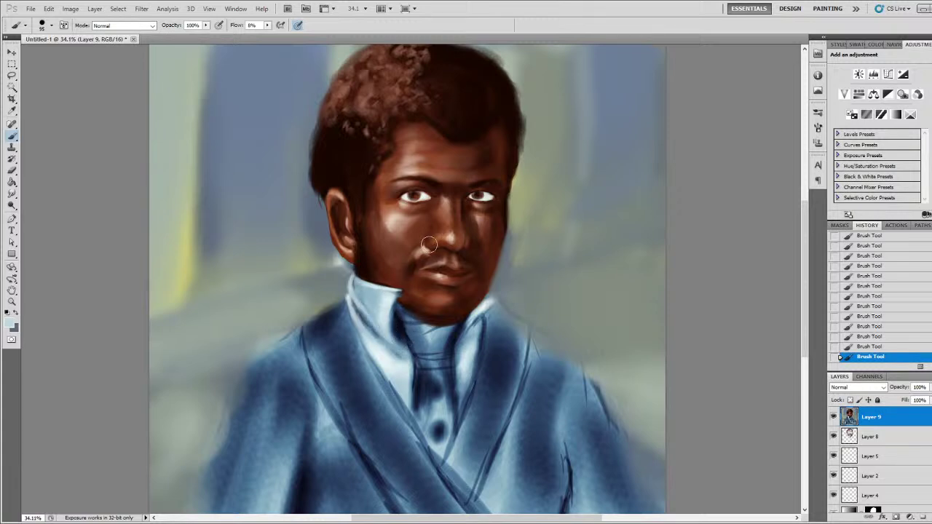
- Define the same collar's inner edge beside the neckcloth with sampled dark blue, then lighten its face with sampled pale blue
mouse_move(399, 294)
left_mouse_down()
mouse_move(402, 327)
mouse_move(395, 299)
mouse_move(404, 291)
mouse_move(393, 314)
left_mouse_up()
left_click(399, 321, "alt")
left_click(405, 340, "alt")
mouse_move(405, 343)
left_mouse_down()
mouse_move(395, 323)
mouse_move(403, 342)
left_mouse_up()
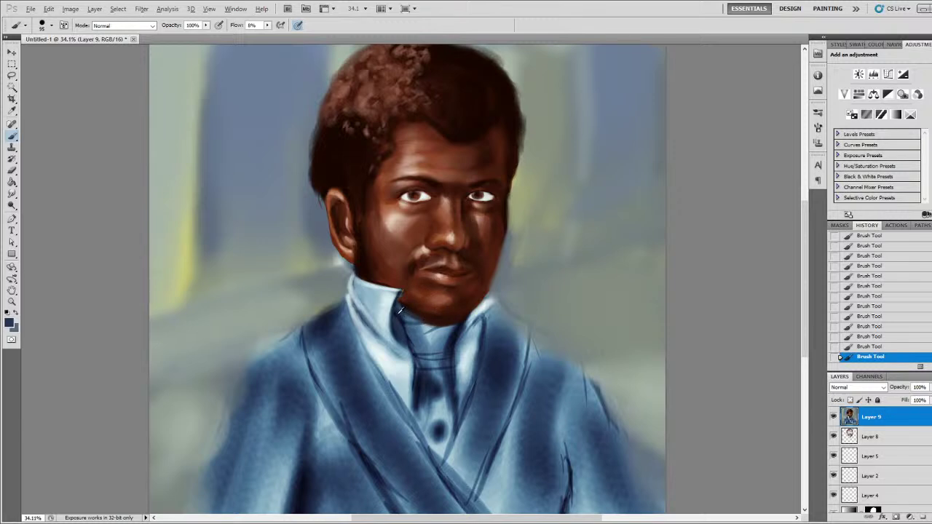
left_click(399, 294, "alt")
left_click(384, 309, "alt")
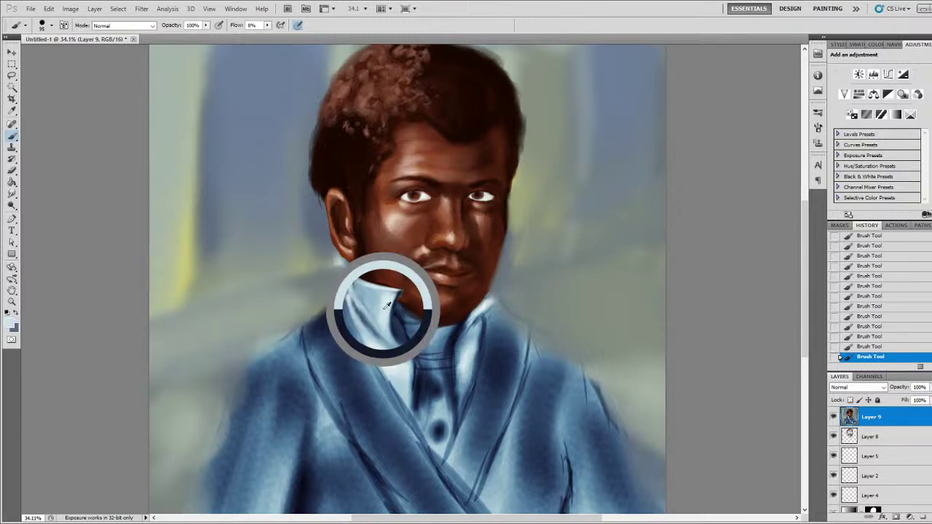
mouse_move(368, 294)
left_mouse_down()
mouse_move(377, 312)
mouse_move(368, 297)
left_mouse_up()
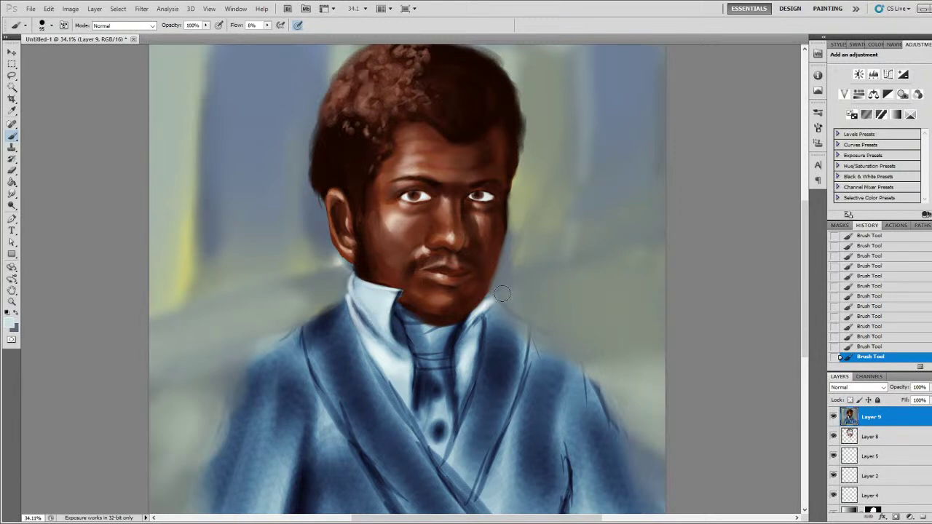
- Define the opposite collar point and its inner edge down to the lapel with sampled pale and dark blues
mouse_move(495, 298)
left_mouse_down()
mouse_move(502, 300)
mouse_move(477, 317)
left_mouse_up()
left_click(459, 331, "alt")
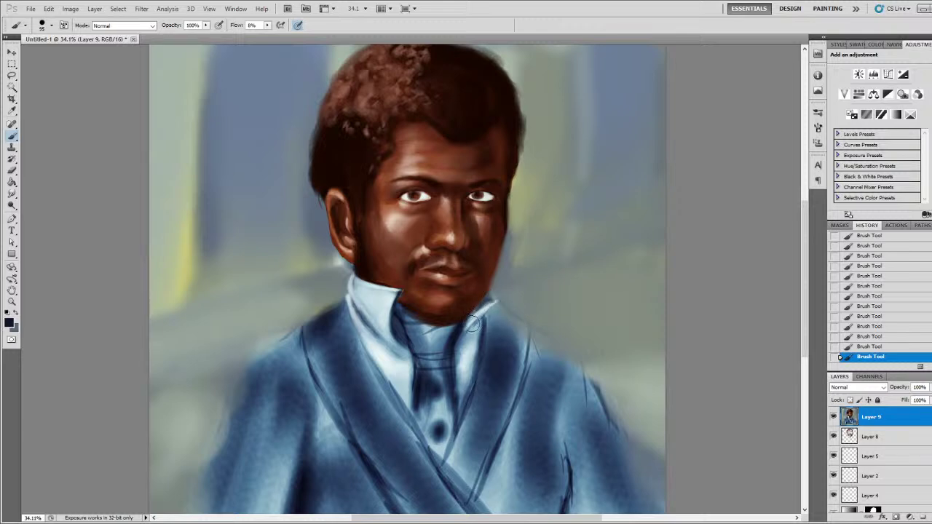
left_click(474, 329, "alt")
mouse_move(489, 303)
left_mouse_down()
mouse_move(453, 351)
mouse_move(460, 343)
mouse_move(458, 416)
mouse_move(496, 322)
mouse_move(468, 353)
left_mouse_up()
left_click(466, 367, "alt")
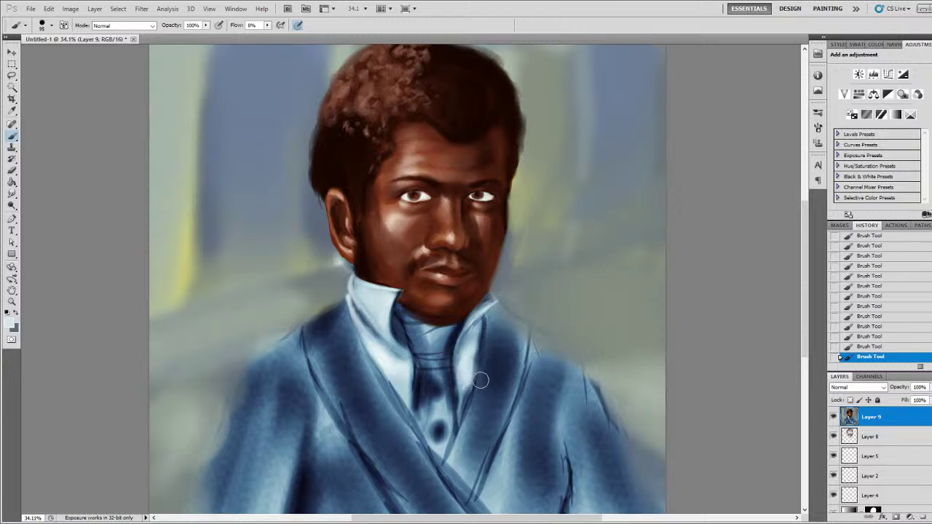
left_click_drag(462, 416, 472, 393)
scroll(583, 240, "down", 3)
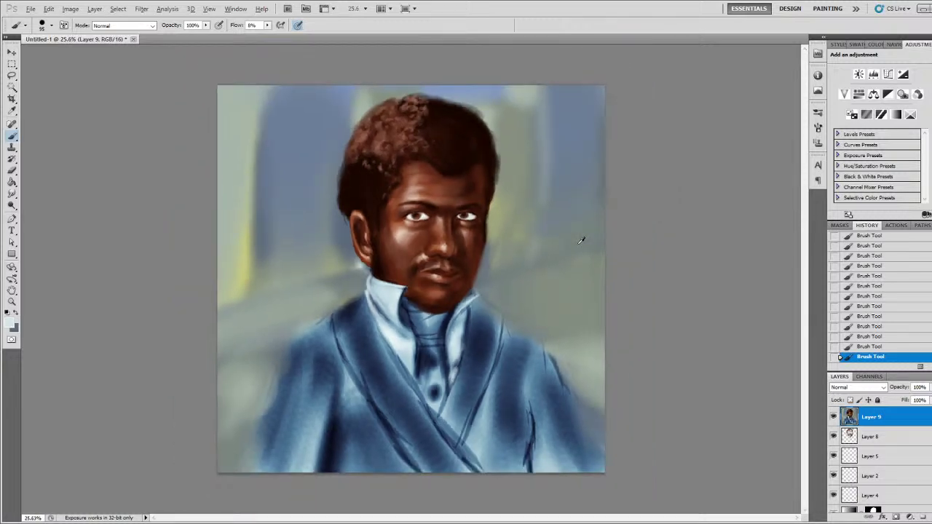
- Outline and shade the coat's left shoulder and sleeve in dark navy, and darken the top of the right lapel
left_click(358, 295, "alt")
mouse_move(356, 294)
left_mouse_down()
mouse_move(270, 351)
mouse_move(237, 469)
mouse_move(262, 414)
mouse_move(255, 386)
left_mouse_up()
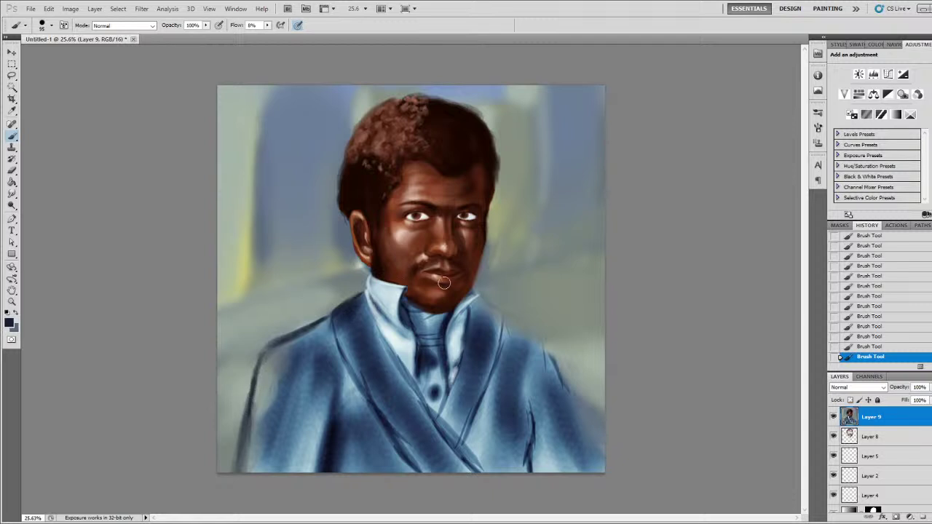
mouse_move(280, 347)
left_mouse_down()
mouse_move(263, 348)
mouse_move(276, 362)
mouse_move(260, 355)
mouse_move(253, 372)
mouse_move(247, 495)
left_mouse_up()
mouse_move(334, 337)
left_mouse_down()
mouse_move(271, 355)
mouse_move(321, 329)
mouse_move(292, 344)
mouse_move(297, 370)
mouse_move(313, 371)
mouse_move(309, 354)
mouse_move(326, 332)
mouse_move(324, 370)
mouse_move(324, 362)
mouse_move(296, 374)
mouse_move(352, 414)
left_mouse_up()
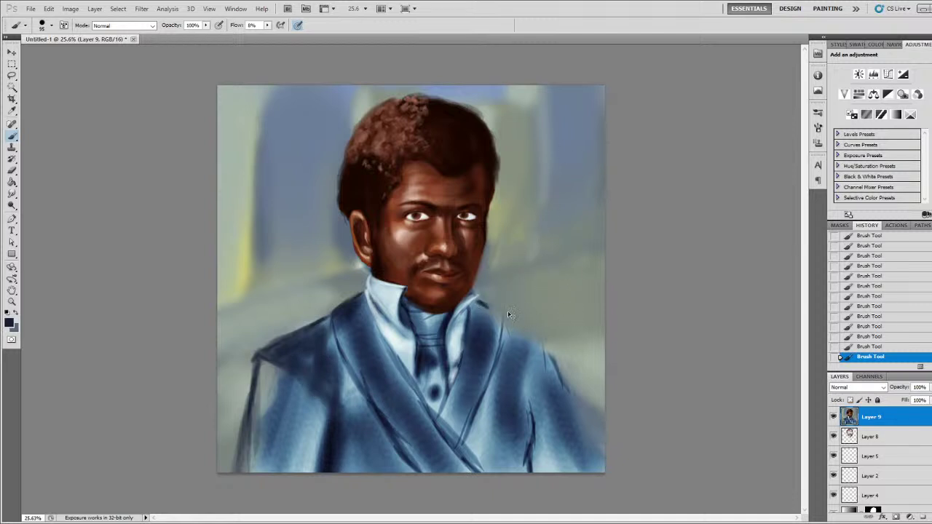
mouse_move(501, 321)
left_mouse_down()
mouse_move(492, 327)
mouse_move(476, 306)
mouse_move(495, 334)
mouse_move(494, 373)
left_mouse_up()
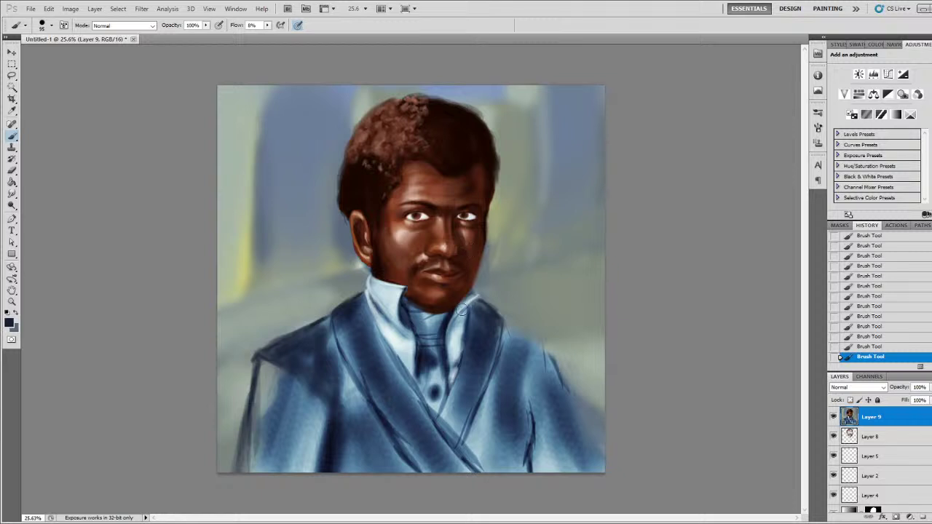
- Paint two light buttons on the shirt front below the cravat with colour sampled from the shirt
left_click(412, 351, "alt")
left_click_drag(430, 364, 430, 362)
left_click_drag(435, 394, 434, 392)
left_click(431, 368, "alt")
key("Delete")
key("Delete")
key("Delete")
key("Delete")
left_click(433, 350, "alt")
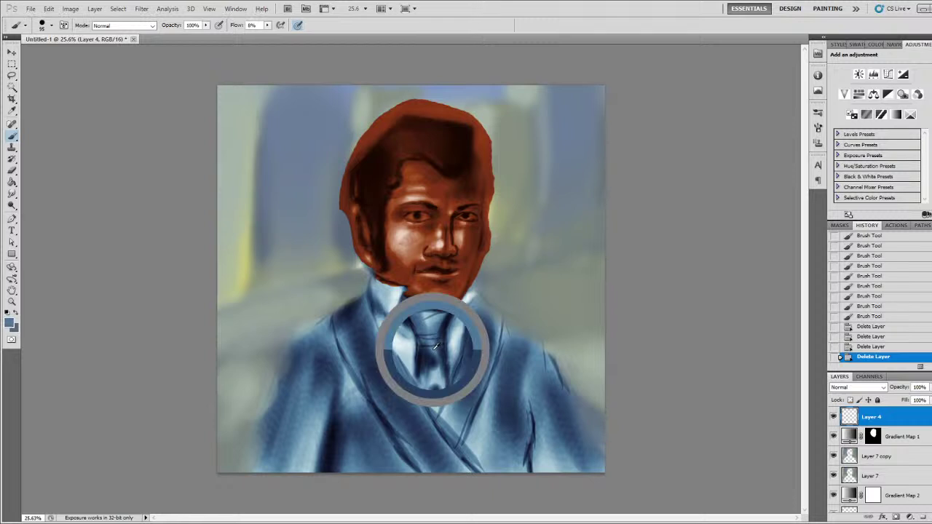
key("ctrl+z")
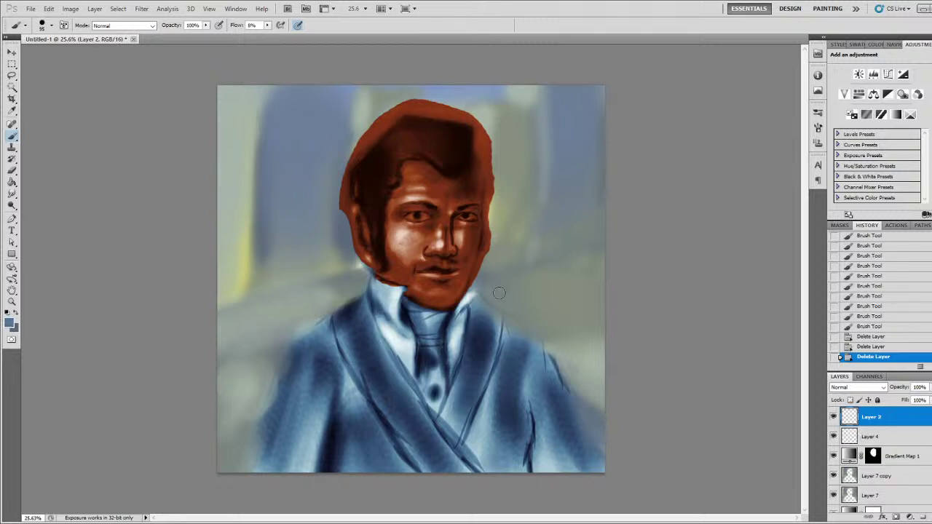
left_click(887, 348)
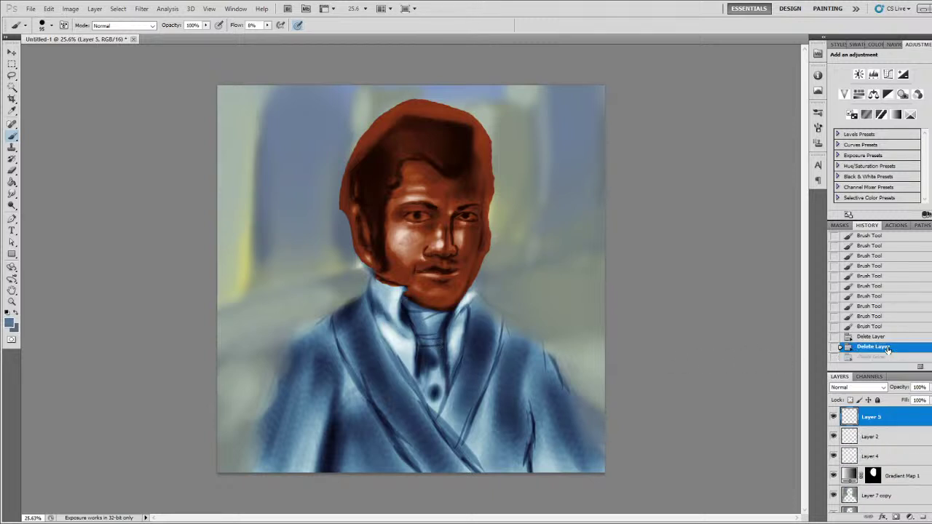
key("ctrl+alt+z")
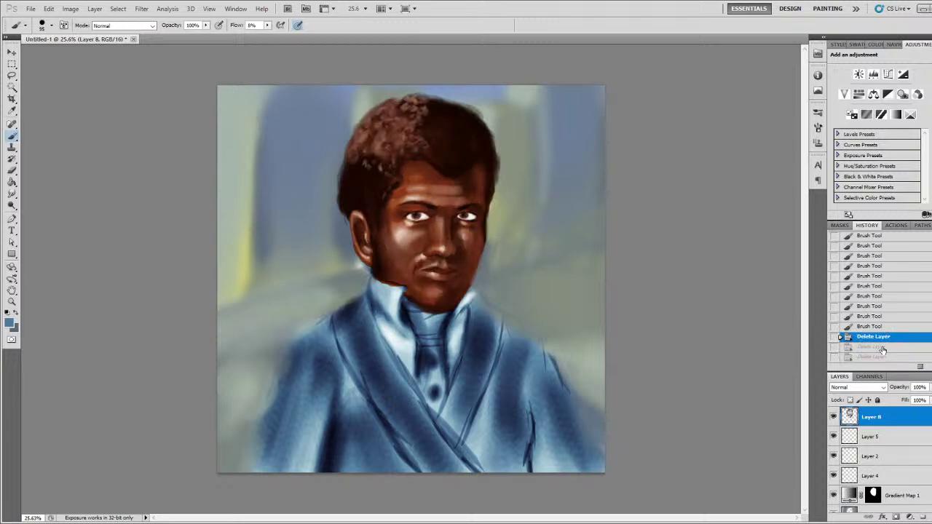
left_click(881, 348)
left_click(883, 338)
left_click(873, 327)
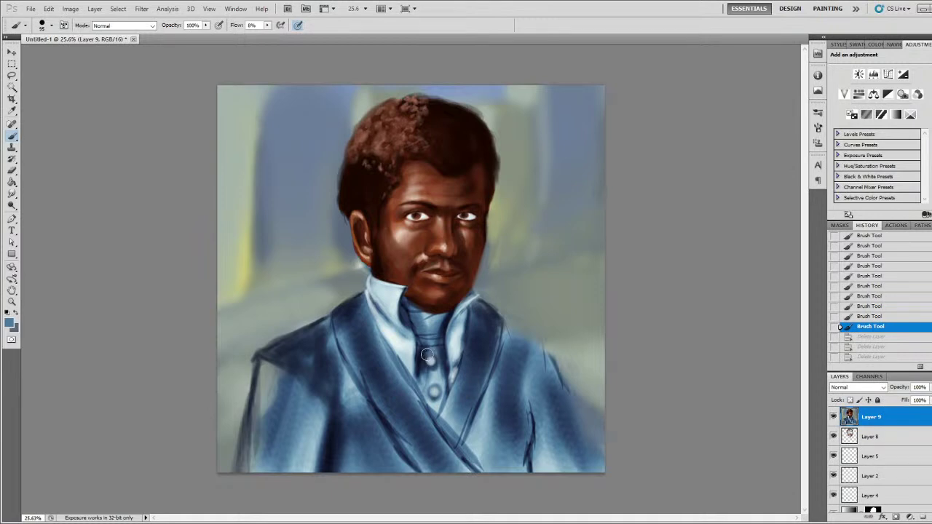
- Paint mid-blue over the dark shirt front around the buttons and add light folds to the cravat
left_click_drag(436, 351, 444, 370)
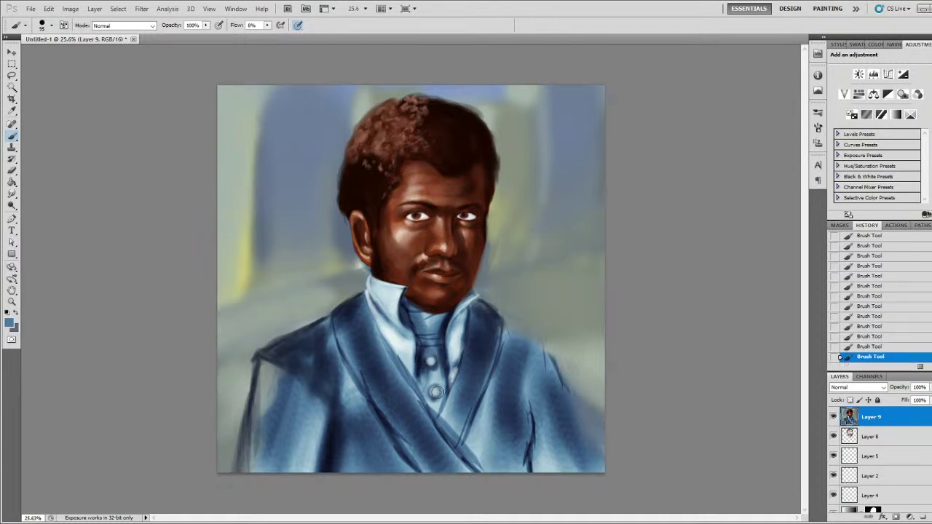
left_click(433, 378)
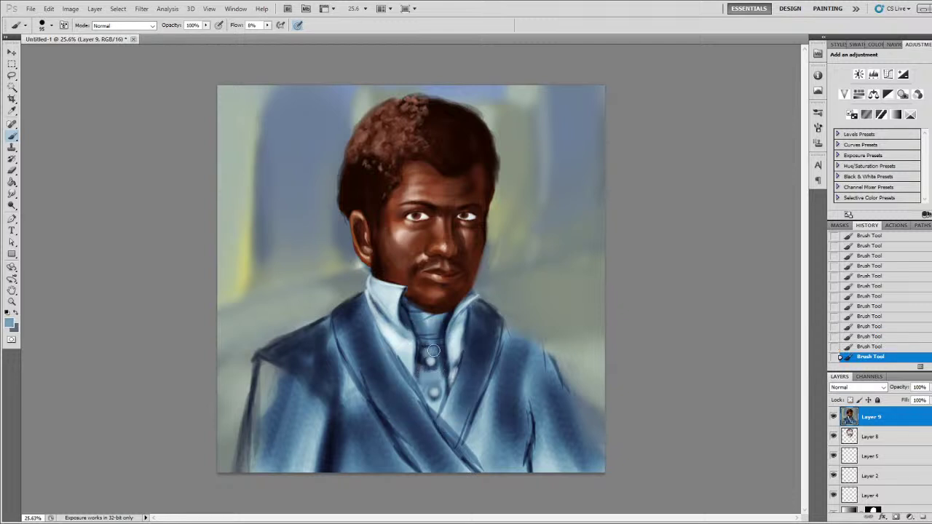
left_click(435, 317, "alt")
mouse_move(429, 337)
left_mouse_down()
mouse_move(447, 330)
mouse_move(434, 341)
left_mouse_up()
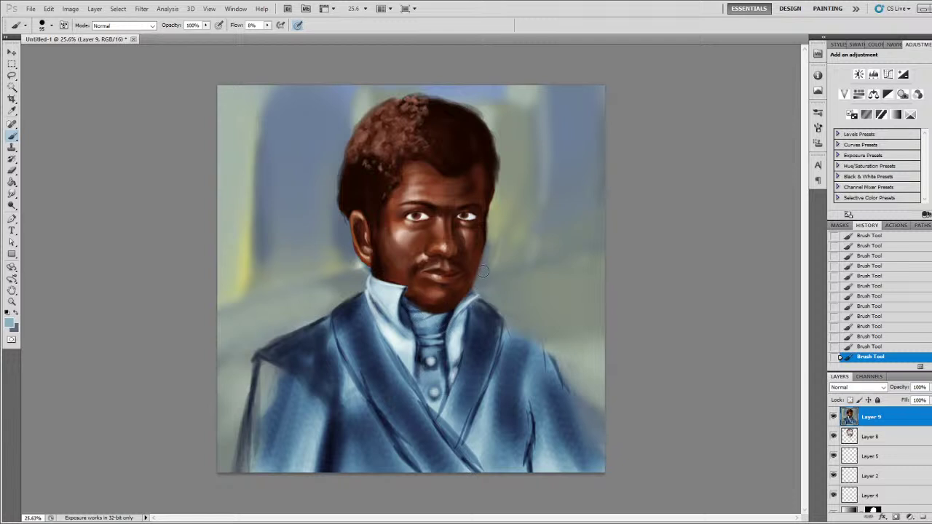
- Refine the right edge of the cheek and jaw with sampled background grey-blue outside and dark brown skin tone inside
left_click(386, 264, "alt")
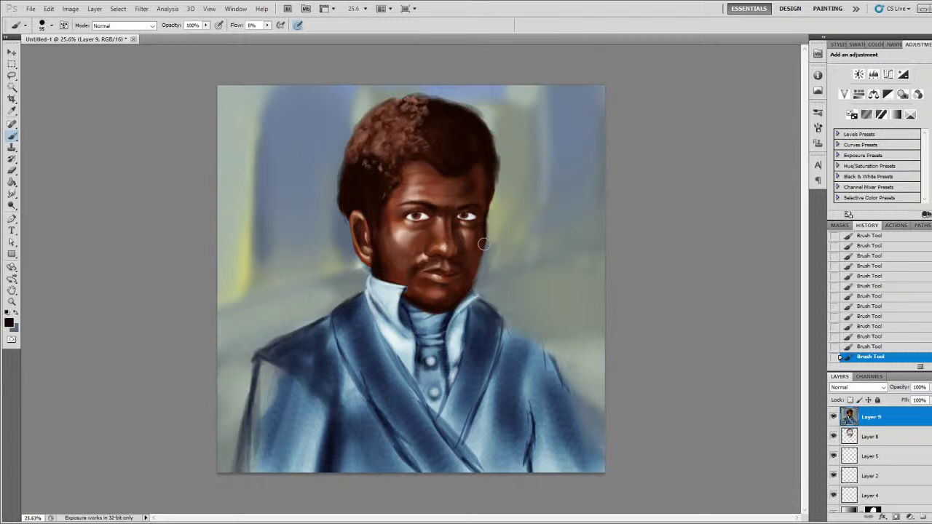
left_click(466, 294, "alt")
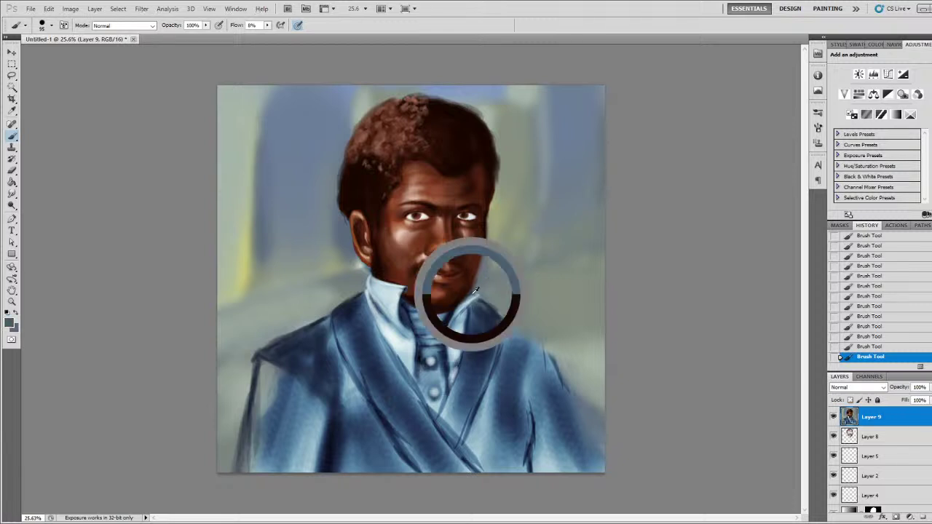
mouse_move(470, 291)
left_mouse_down()
mouse_move(457, 308)
mouse_move(487, 255)
left_mouse_up()
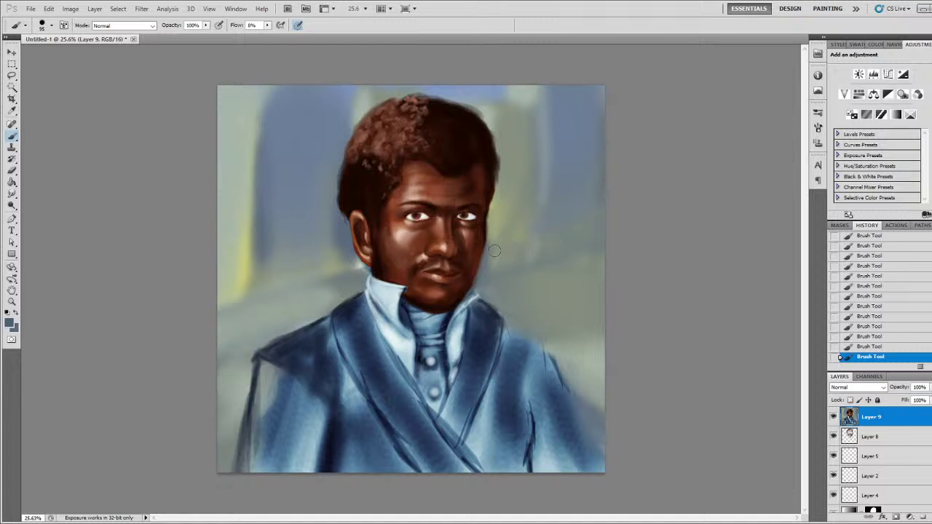
left_click(456, 297, "alt")
left_click_drag(473, 284, 461, 300)
left_click_drag(474, 267, 461, 301)
left_click_drag(476, 271, 469, 286)
left_click_drag(478, 243, 455, 301)
left_click_drag(483, 222, 467, 292)
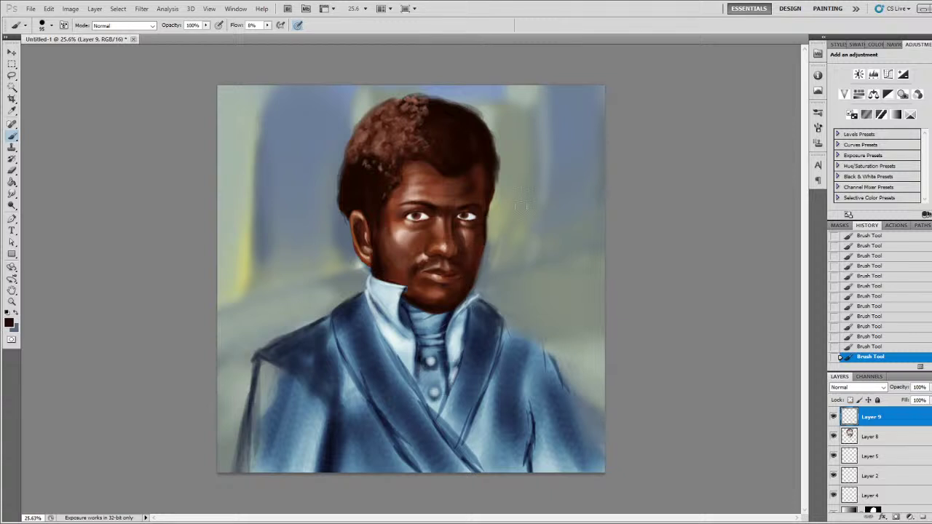
- Paint a dark brown earlobe hint at the right cheek edge and extend the left sideburn
left_click(485, 210, "alt")
mouse_move(486, 242)
left_mouse_down()
mouse_move(484, 229)
mouse_move(486, 250)
mouse_move(485, 214)
left_mouse_up()
left_click_drag(384, 235, 384, 243)
left_click_drag(485, 240, 480, 243)
mouse_move(385, 236)
left_mouse_down()
mouse_move(374, 211)
mouse_move(378, 260)
mouse_move(373, 214)
mouse_move(374, 250)
mouse_move(396, 215)
mouse_move(363, 194)
mouse_move(376, 250)
mouse_move(372, 208)
mouse_move(356, 198)
mouse_move(390, 167)
mouse_move(380, 170)
mouse_move(388, 151)
mouse_move(373, 153)
mouse_move(379, 143)
mouse_move(389, 155)
mouse_move(375, 158)
mouse_move(377, 188)
mouse_move(358, 167)
mouse_move(364, 192)
left_mouse_up()
left_click(362, 192, "alt")
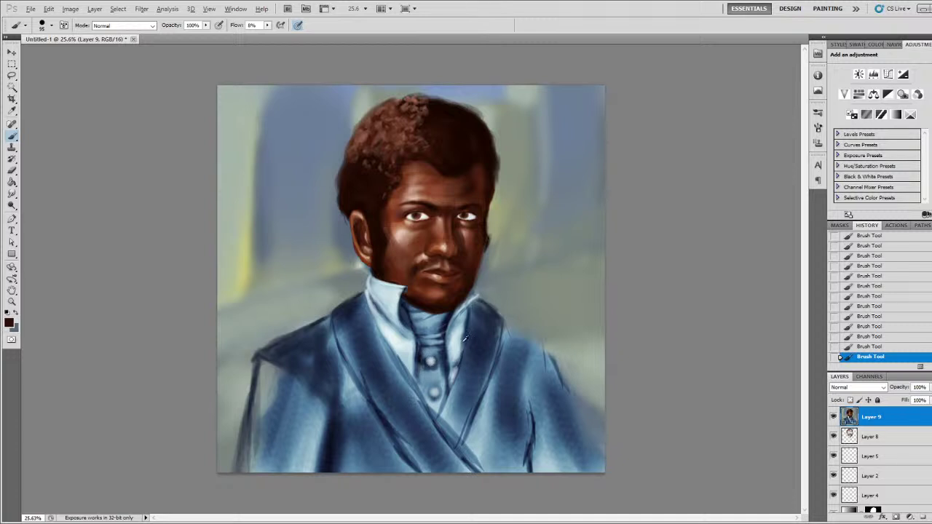
- Brush light highlights on the shirt front and cravat folds, and deepen their shadows with sampled darker blues
left_click(438, 402, "alt")
mouse_move(421, 384)
left_mouse_down()
mouse_move(460, 320)
mouse_move(432, 347)
left_mouse_up()
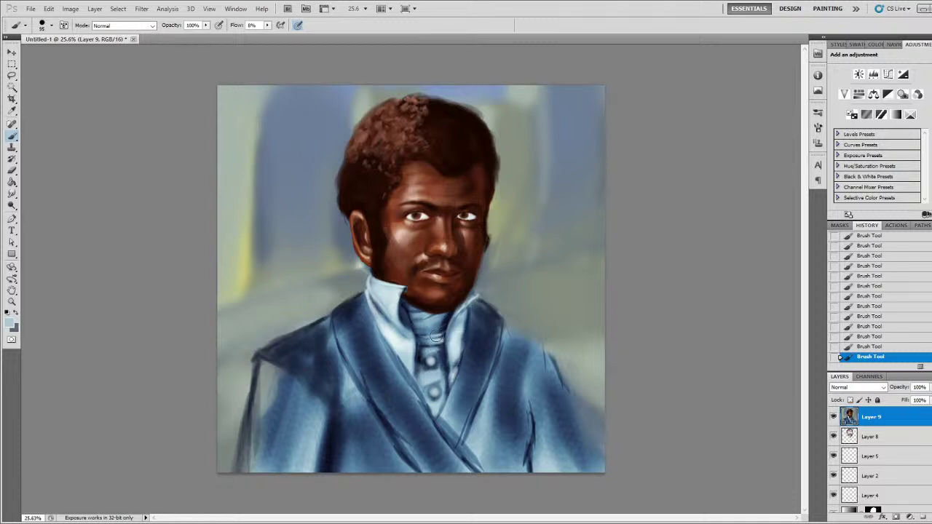
left_click_drag(423, 322, 453, 314)
left_click(413, 306, "alt")
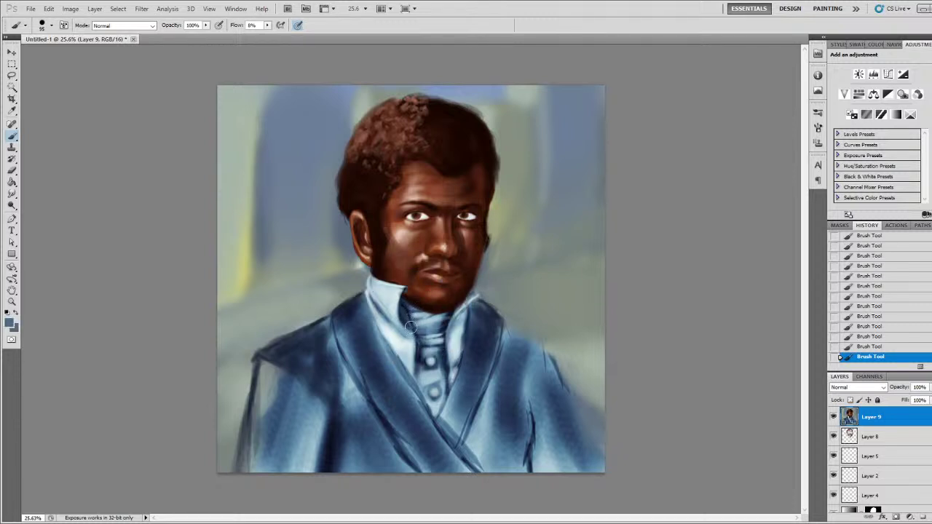
left_click_drag(402, 309, 408, 324)
left_click(421, 353, "alt")
mouse_move(420, 354)
left_mouse_down()
mouse_move(419, 383)
mouse_move(434, 396)
left_mouse_up()
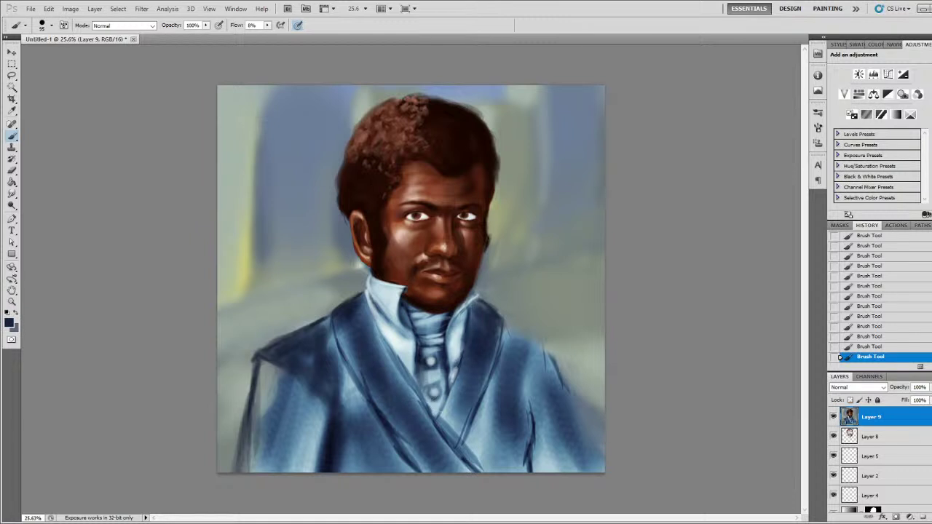
mouse_move(420, 364)
left_mouse_down()
mouse_move(441, 426)
mouse_move(447, 412)
left_mouse_up()
- Repaint the left lapel in smooth muted blue with a dark navy shadow along its outer edge
left_click(357, 320, "alt")
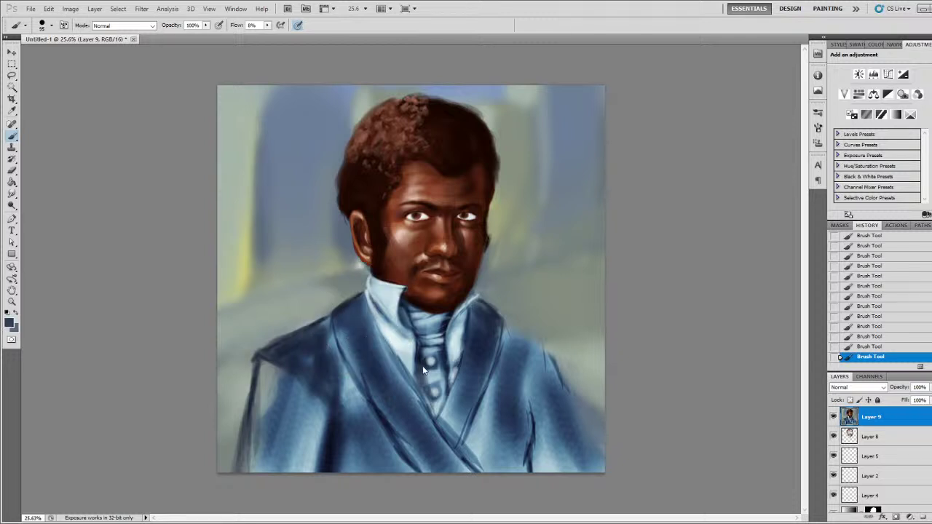
mouse_move(358, 336)
left_mouse_down()
mouse_move(374, 369)
mouse_move(380, 357)
mouse_move(404, 395)
mouse_move(378, 392)
mouse_move(362, 361)
mouse_move(372, 389)
mouse_move(372, 346)
mouse_move(425, 447)
mouse_move(367, 324)
mouse_move(379, 287)
mouse_move(353, 325)
mouse_move(344, 361)
left_mouse_up()
left_click(330, 452, "alt")
mouse_move(376, 429)
left_mouse_down()
mouse_move(369, 414)
mouse_move(386, 432)
left_mouse_up()
mouse_move(359, 397)
left_mouse_down()
mouse_move(370, 419)
mouse_move(338, 354)
mouse_move(373, 419)
mouse_move(332, 337)
mouse_move(349, 386)
mouse_move(360, 364)
left_mouse_up()
- Darken the right lapel with brush size 182 and smooth the coat front beside it in sampled blues
left_click(357, 366, "alt")
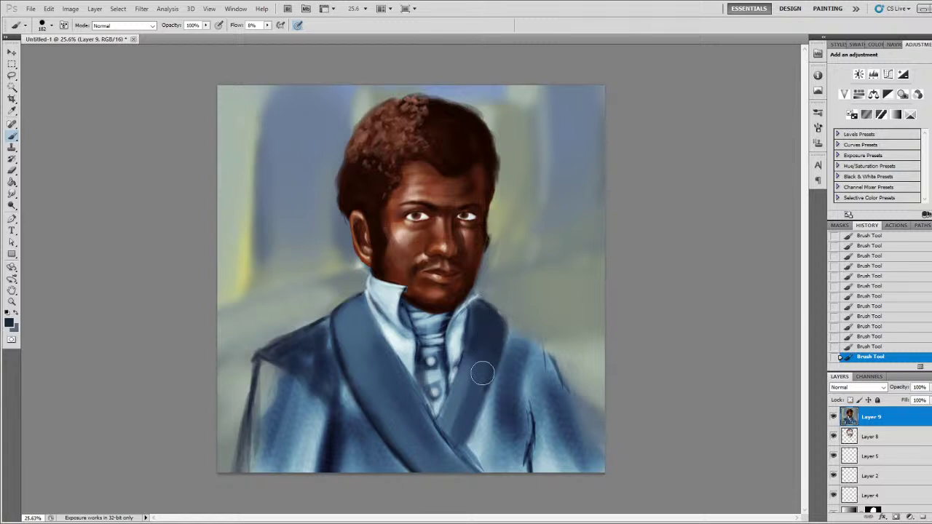
mouse_move(499, 333)
left_mouse_down()
mouse_move(474, 381)
mouse_move(491, 389)
mouse_move(467, 447)
mouse_move(487, 430)
mouse_move(483, 454)
left_mouse_up()
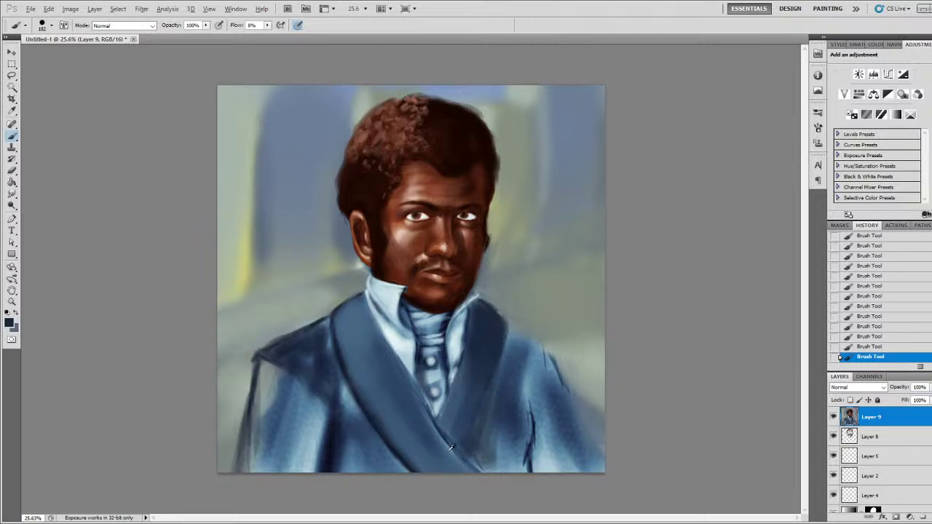
mouse_move(477, 444)
left_mouse_down()
mouse_move(500, 420)
mouse_move(479, 442)
mouse_move(497, 383)
mouse_move(482, 455)
mouse_move(496, 452)
mouse_move(505, 390)
mouse_move(500, 442)
mouse_move(517, 474)
mouse_move(526, 343)
left_mouse_up()
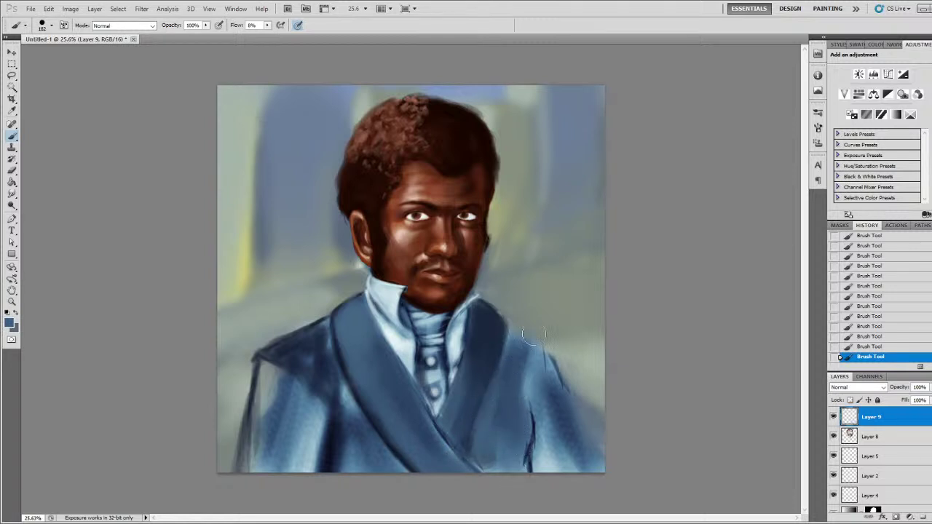
mouse_move(534, 420)
left_mouse_down()
mouse_move(516, 479)
mouse_move(533, 477)
mouse_move(525, 411)
mouse_move(551, 429)
left_mouse_up()
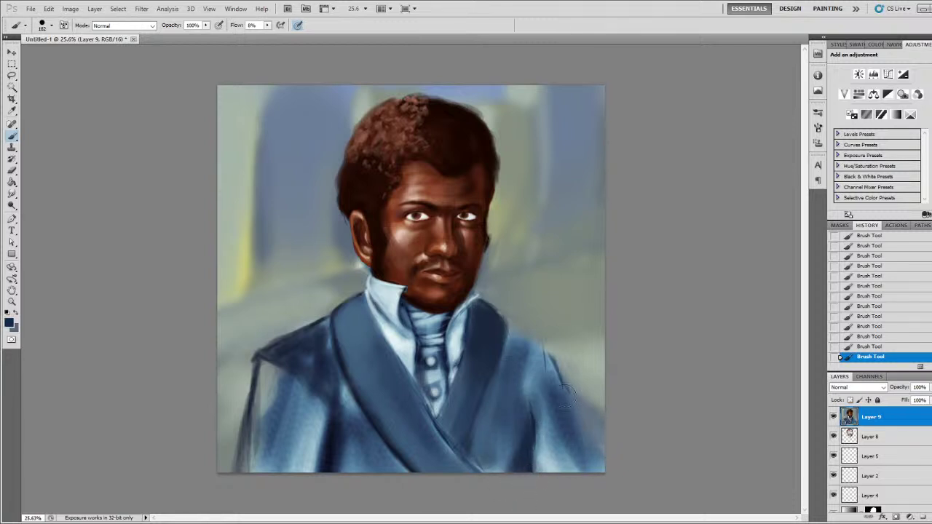
left_click_drag(554, 361, 529, 340)
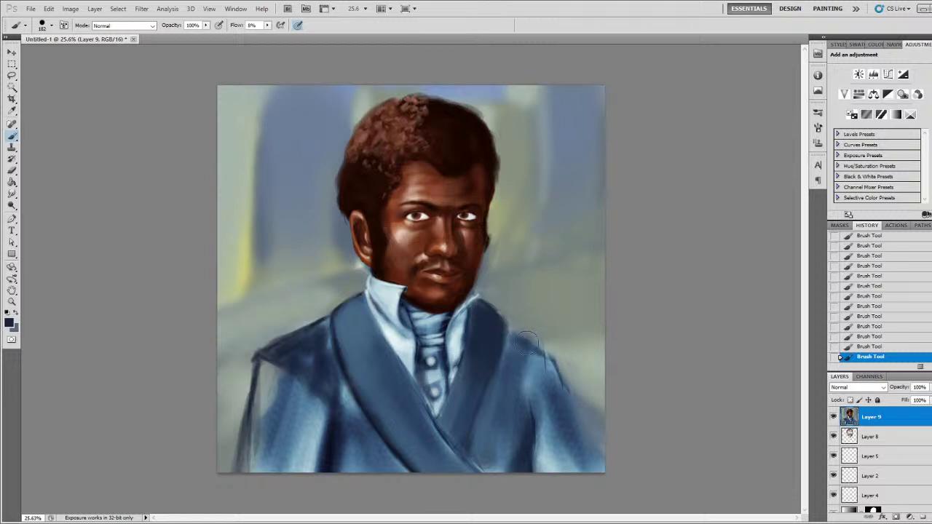
- Paint the coat's right shoulder, sleeve and adjoining front in dark navy, covering the light blue areas
left_click(299, 345, "alt")
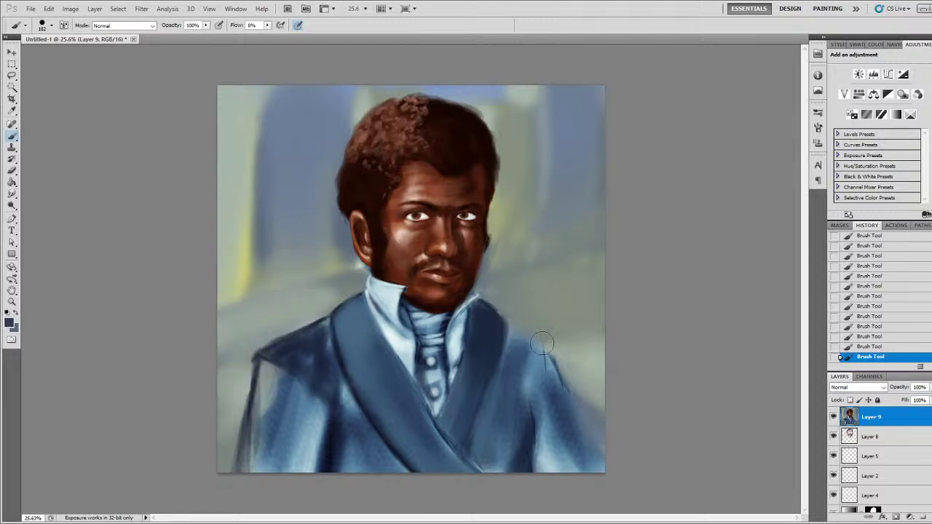
left_click_drag(536, 345, 566, 375)
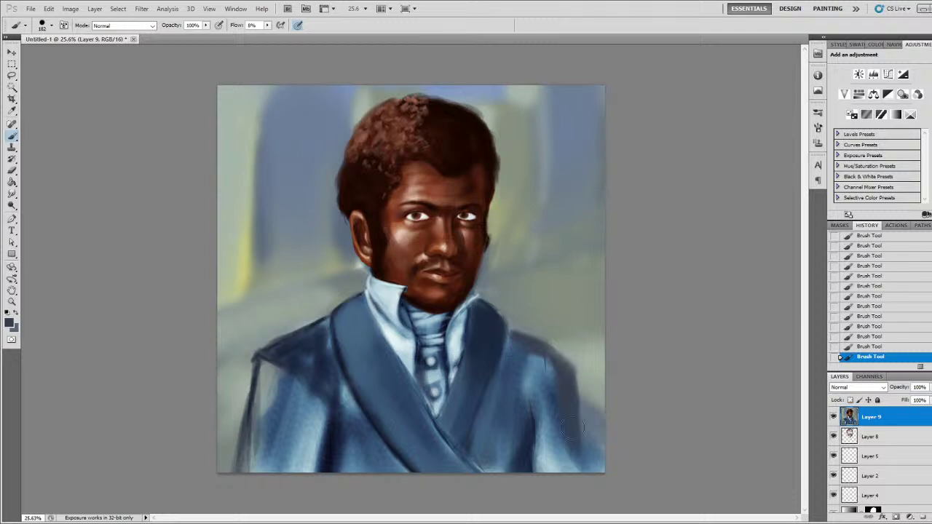
mouse_move(573, 435)
left_mouse_down()
mouse_move(559, 410)
mouse_move(564, 460)
left_mouse_up()
left_click(333, 450, "alt")
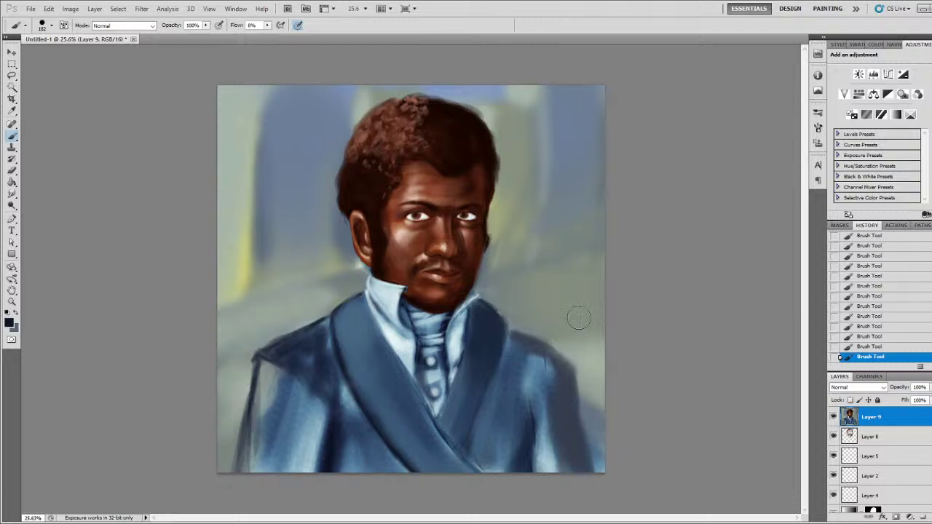
mouse_move(566, 377)
left_mouse_down()
mouse_move(537, 404)
mouse_move(561, 374)
mouse_move(539, 428)
mouse_move(572, 385)
mouse_move(578, 444)
mouse_move(574, 428)
mouse_move(560, 507)
mouse_move(573, 436)
mouse_move(590, 489)
left_mouse_up()
mouse_move(588, 446)
left_mouse_down()
mouse_move(571, 422)
mouse_move(545, 475)
mouse_move(550, 497)
mouse_move(556, 405)
mouse_move(540, 484)
mouse_move(569, 347)
mouse_move(591, 341)
mouse_move(552, 441)
left_mouse_up()
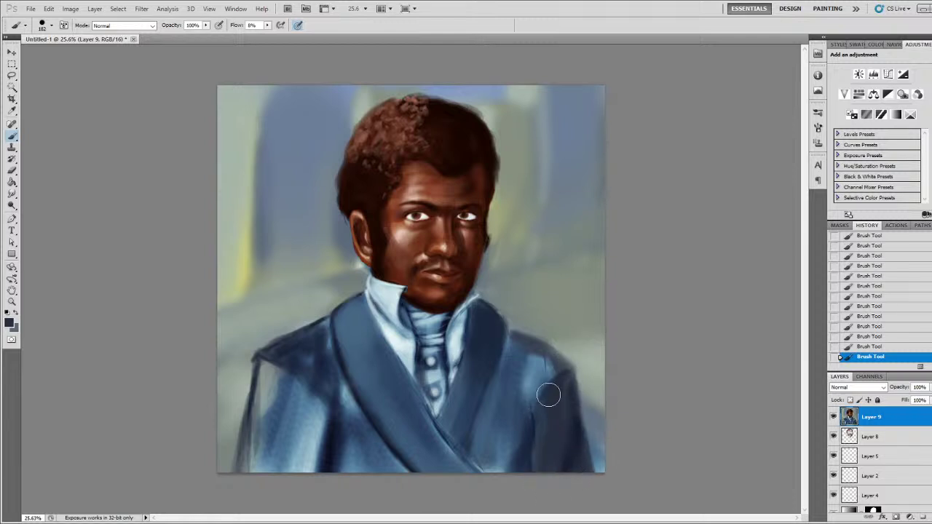
mouse_move(558, 368)
left_mouse_down()
mouse_move(526, 363)
mouse_move(513, 385)
mouse_move(542, 424)
mouse_move(532, 376)
mouse_move(511, 459)
mouse_move(509, 445)
mouse_move(496, 465)
mouse_move(544, 419)
mouse_move(503, 450)
mouse_move(484, 435)
mouse_move(512, 367)
left_mouse_up()
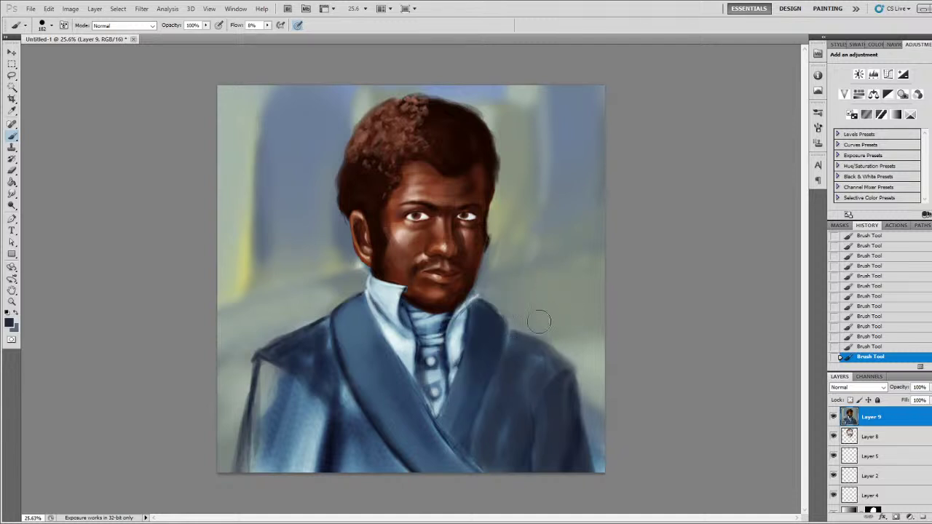
mouse_move(522, 372)
left_mouse_down()
mouse_move(511, 340)
mouse_move(507, 380)
left_mouse_up()
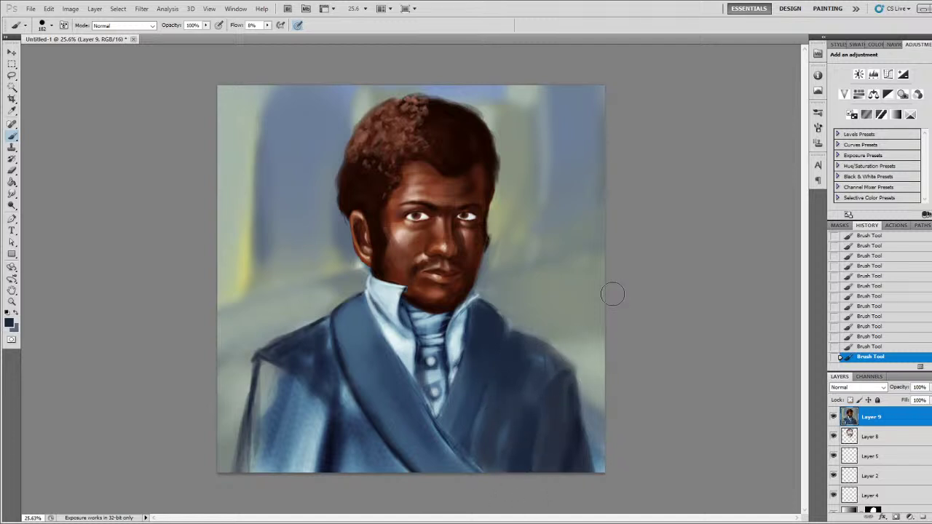
- Cover the coat's light left sleeve and front with dark navy and blend the folds using sampled mid-blues
mouse_move(303, 386)
left_mouse_down()
mouse_move(261, 378)
mouse_move(261, 412)
mouse_move(267, 395)
mouse_move(283, 399)
mouse_move(245, 467)
mouse_move(302, 412)
mouse_move(297, 479)
mouse_move(333, 415)
left_mouse_up()
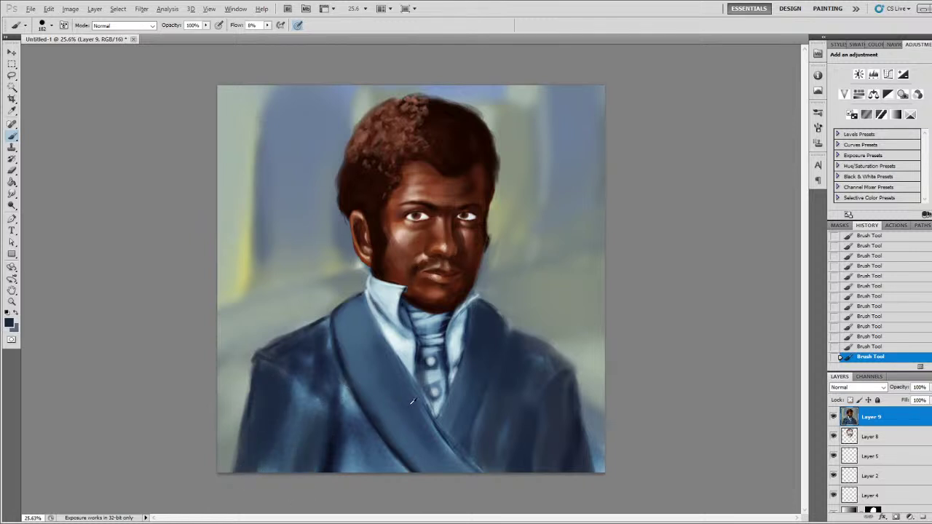
mouse_move(360, 352)
left_mouse_down()
mouse_move(315, 357)
mouse_move(290, 402)
mouse_move(268, 371)
mouse_move(289, 390)
mouse_move(268, 452)
mouse_move(343, 372)
left_mouse_up()
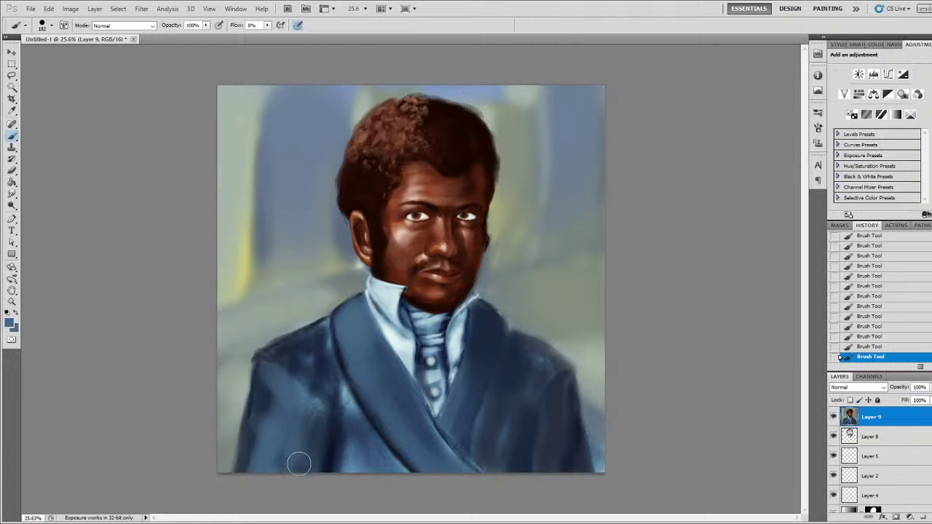
left_click(395, 383, "alt")
left_click_drag(284, 465, 279, 463)
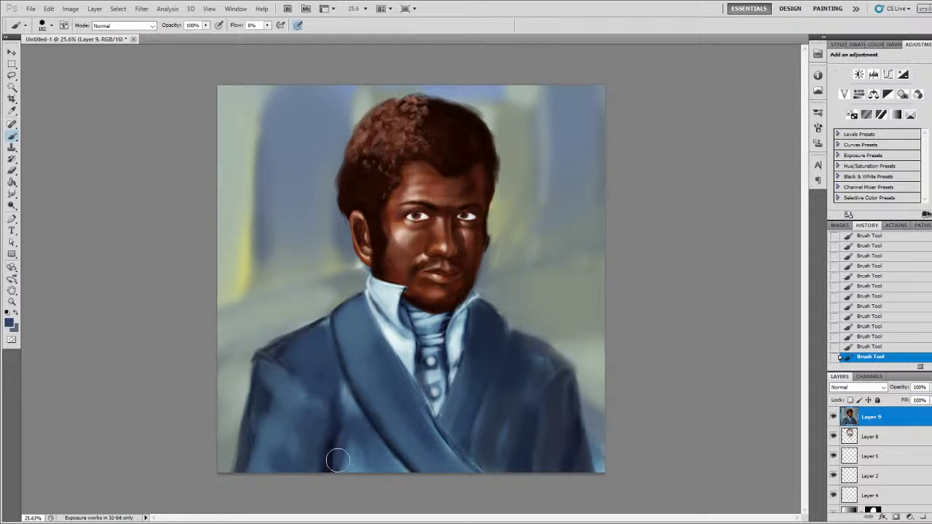
left_click(333, 460, "alt")
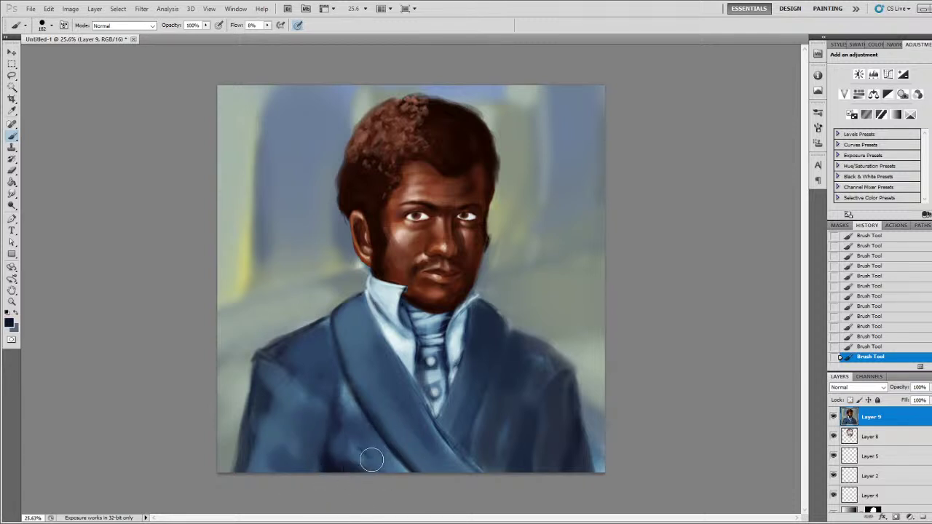
left_click(393, 396, "alt")
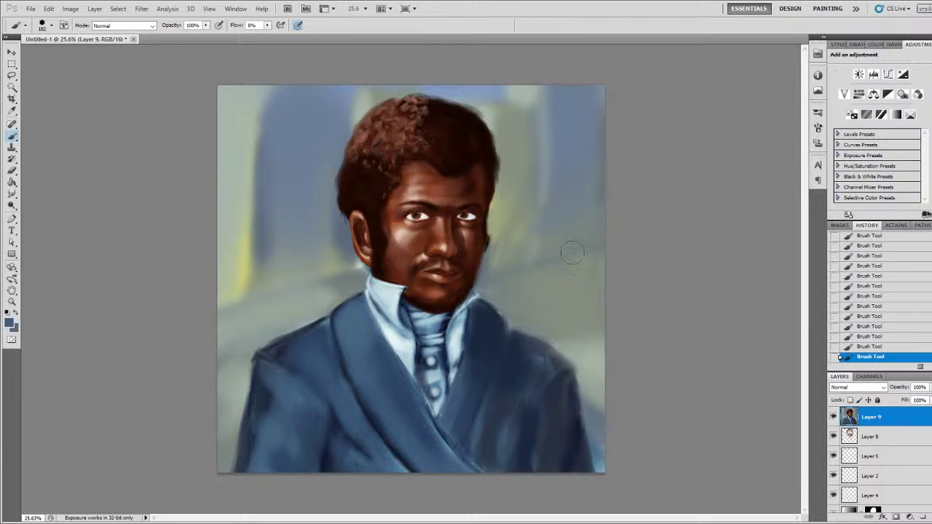
- Deepen the right lapel's shadow with sampled navy and touch up the collar tip below the jaw
left_click(452, 352, "alt")
left_click_drag(496, 368, 469, 426)
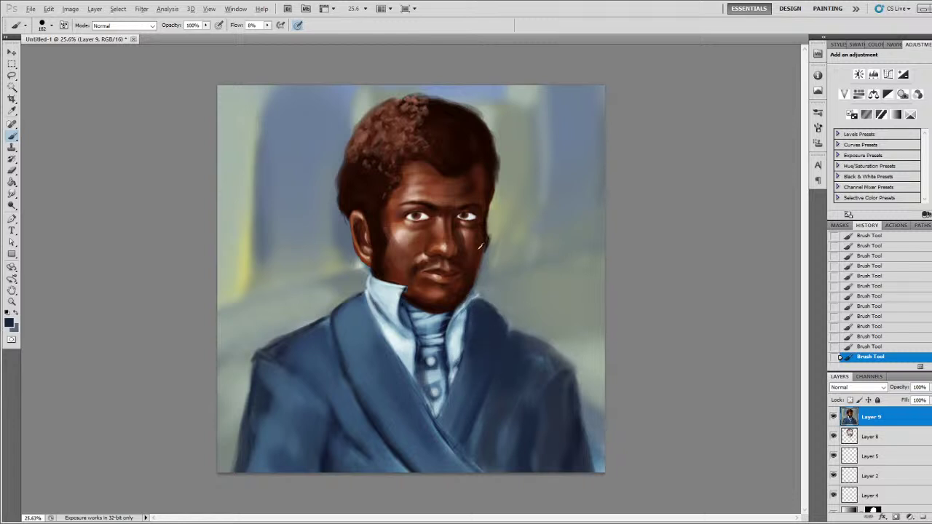
left_click(478, 276, "alt")
left_click_drag(470, 302, 466, 303)
- Trim the hair's left outline by painting sampled grey-blue and grey-green background colours along it
scroll(505, 201, "down", 4)
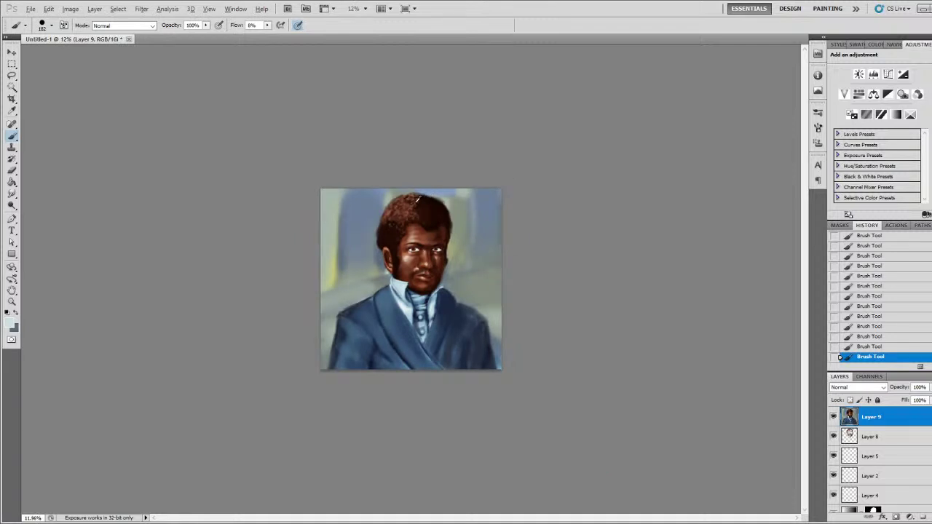
scroll(440, 198, "up", 3)
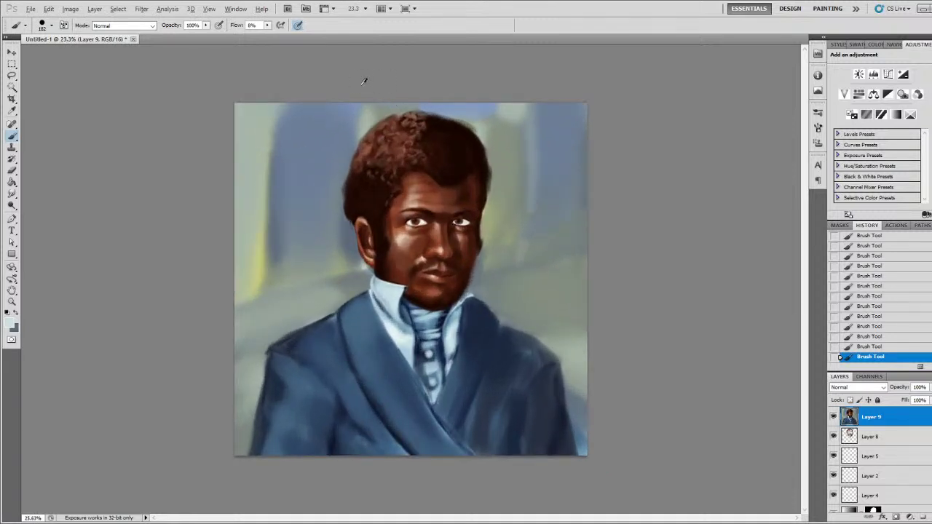
scroll(366, 82, "up", 1)
scroll(422, 91, "up", 1)
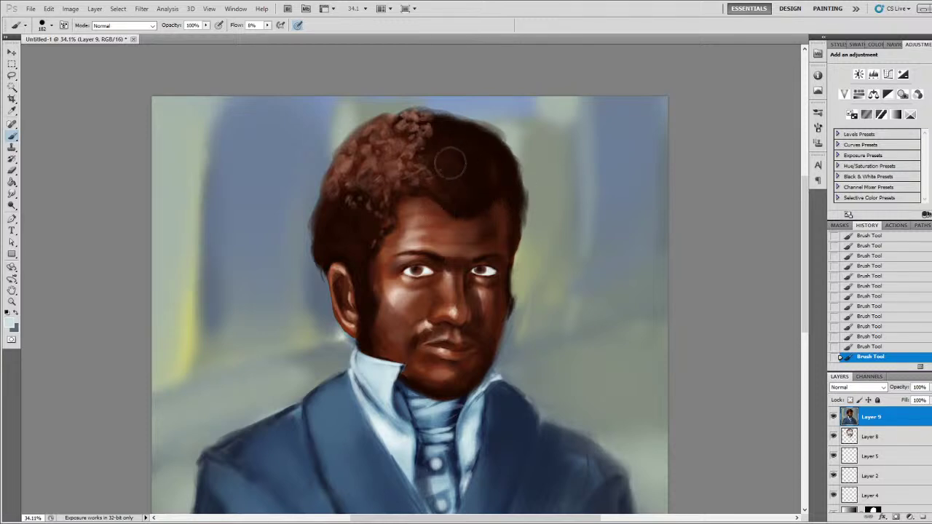
left_click(323, 261, "alt")
mouse_move(311, 261)
left_mouse_down()
mouse_move(312, 245)
mouse_move(314, 253)
left_mouse_up()
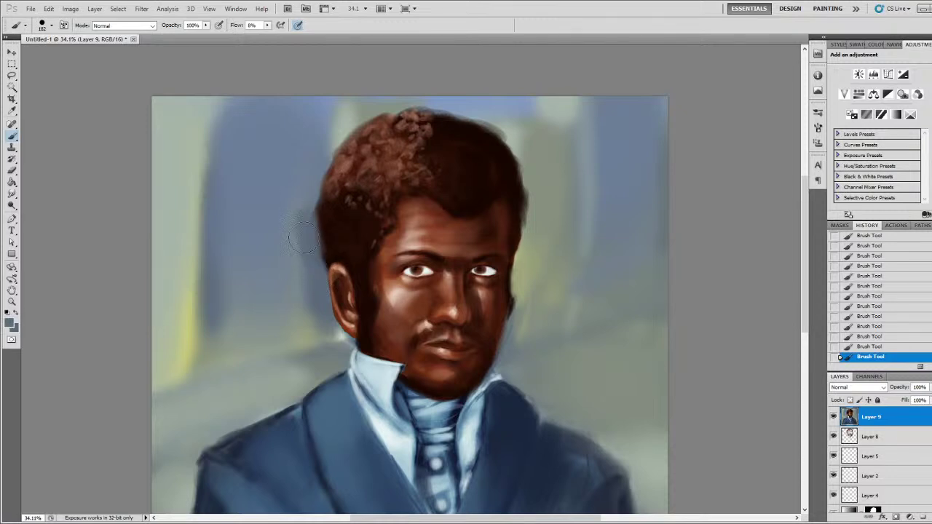
left_click(301, 260, "alt")
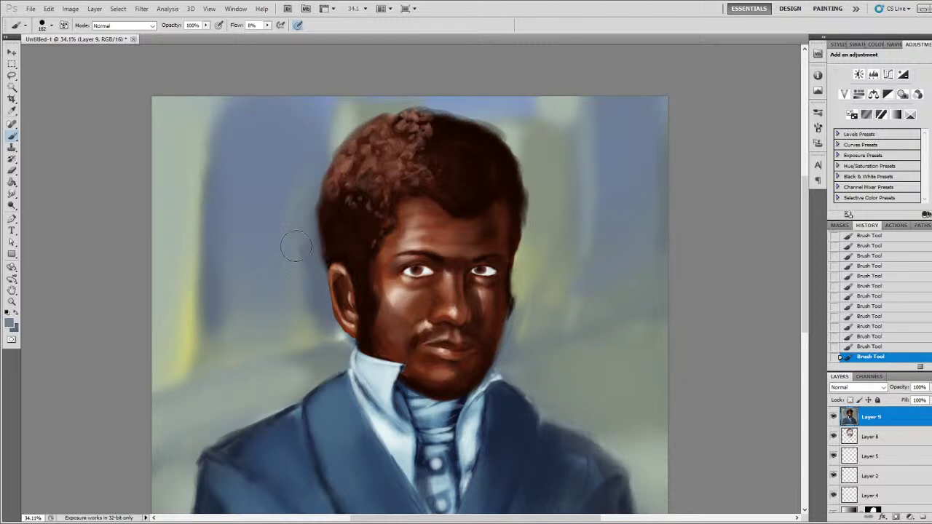
left_click_drag(297, 269, 308, 192)
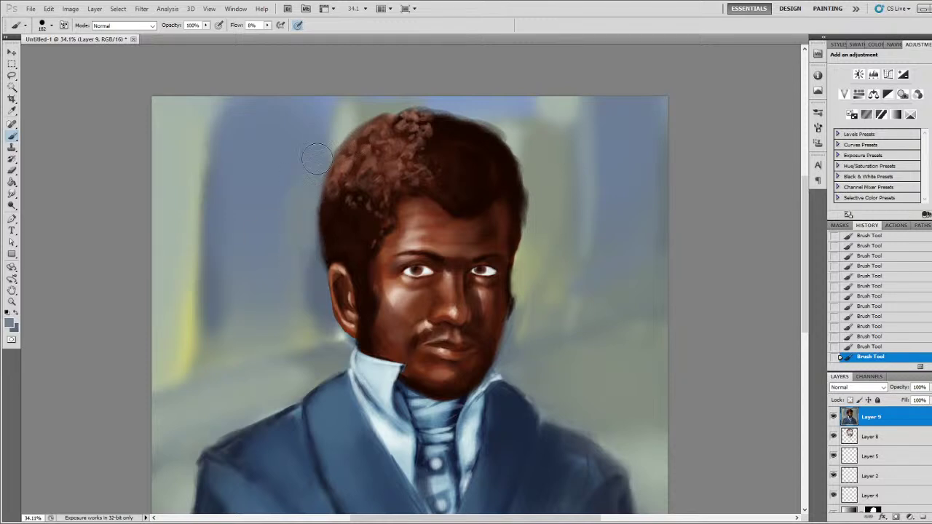
left_click(343, 128, "alt")
mouse_move(344, 153)
left_mouse_down()
mouse_move(356, 131)
mouse_move(396, 110)
mouse_move(382, 115)
mouse_move(415, 109)
left_mouse_up()
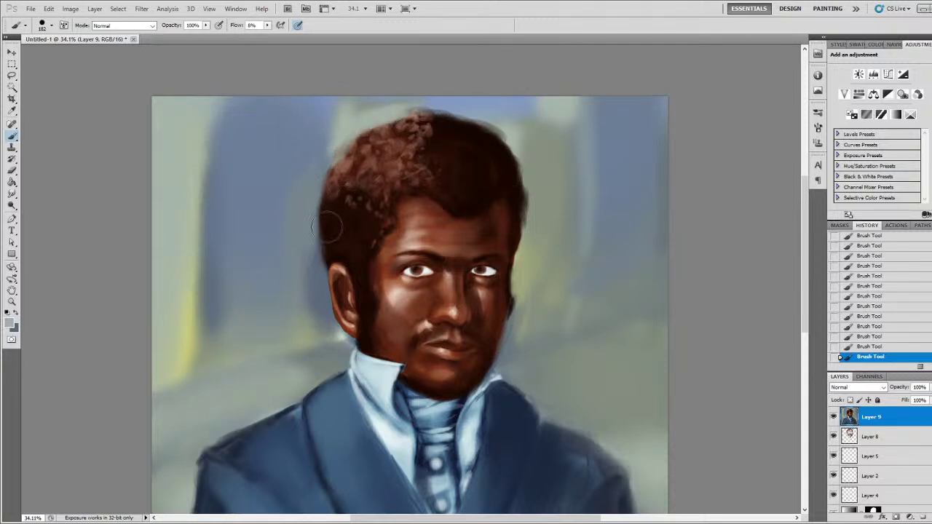
left_click(322, 262, "alt")
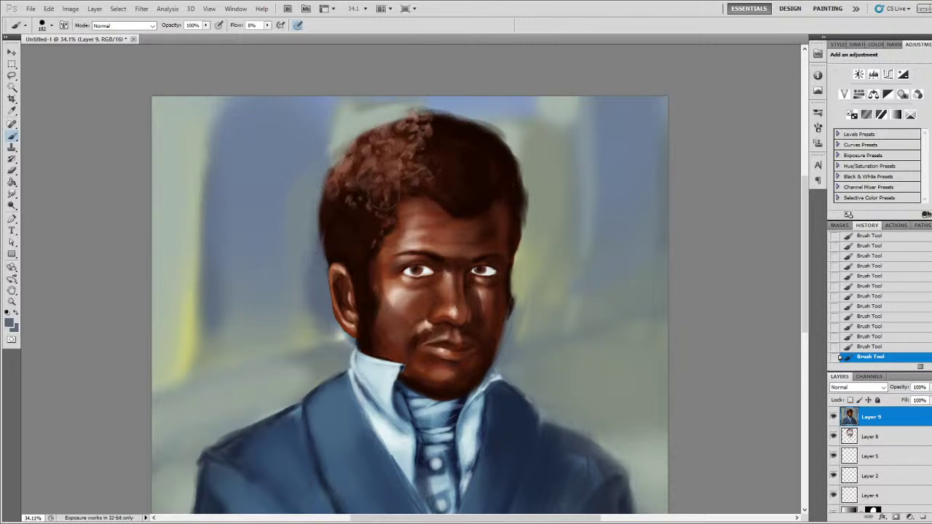
left_click_drag(313, 218, 314, 190)
mouse_move(331, 156)
left_mouse_down()
mouse_move(317, 185)
mouse_move(321, 177)
left_mouse_up()
- Reshape the crown and upper right edge of the hair with sampled background and dark hair colours
left_click(355, 133, "alt")
mouse_move(345, 129)
left_mouse_down()
mouse_move(362, 126)
mouse_move(342, 146)
left_mouse_up()
mouse_move(385, 115)
left_mouse_down()
mouse_move(350, 140)
mouse_move(375, 123)
mouse_move(434, 111)
mouse_move(386, 120)
mouse_move(527, 129)
mouse_move(491, 110)
mouse_move(427, 115)
mouse_move(495, 122)
mouse_move(466, 109)
mouse_move(443, 106)
mouse_move(523, 131)
mouse_move(456, 131)
mouse_move(484, 142)
mouse_move(419, 131)
mouse_move(458, 133)
mouse_move(485, 148)
mouse_move(463, 140)
mouse_move(473, 125)
mouse_move(486, 147)
left_mouse_up()
left_click(474, 109, "alt")
left_click(471, 136, "alt")
left_click(500, 147)
left_click(498, 116, "alt")
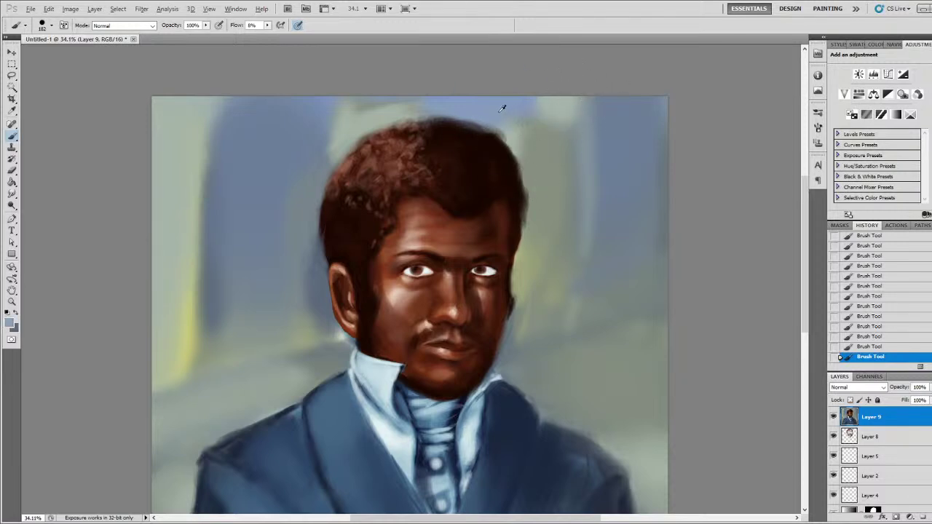
mouse_move(516, 129)
left_mouse_down()
mouse_move(493, 122)
mouse_move(549, 151)
mouse_move(546, 129)
mouse_move(527, 155)
mouse_move(502, 129)
mouse_move(543, 159)
mouse_move(498, 129)
mouse_move(521, 137)
mouse_move(534, 211)
mouse_move(536, 186)
left_mouse_up()
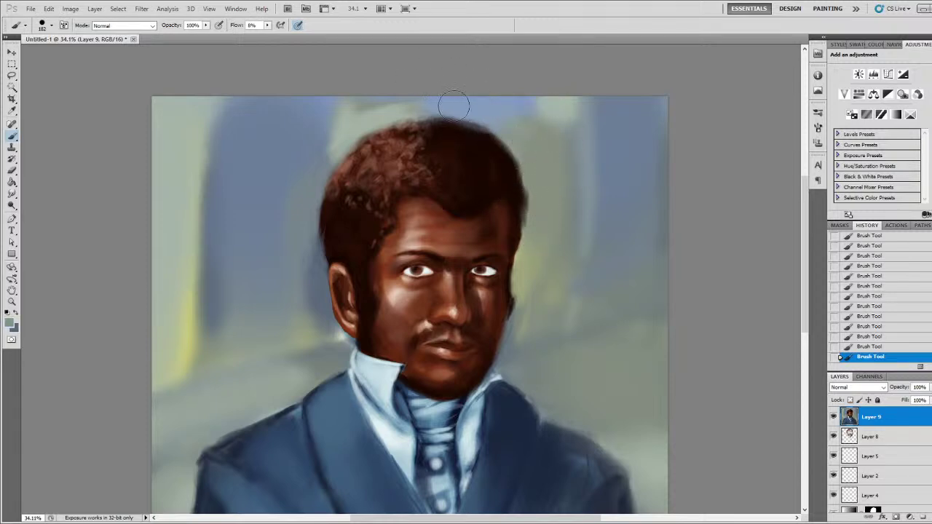
- Repaint the background panels above the head in sampled grey-green and slate blue
left_click(371, 110, "alt")
mouse_move(371, 110)
left_mouse_down()
mouse_move(352, 117)
mouse_move(335, 91)
mouse_move(338, 137)
mouse_move(397, 86)
mouse_move(430, 100)
left_mouse_up()
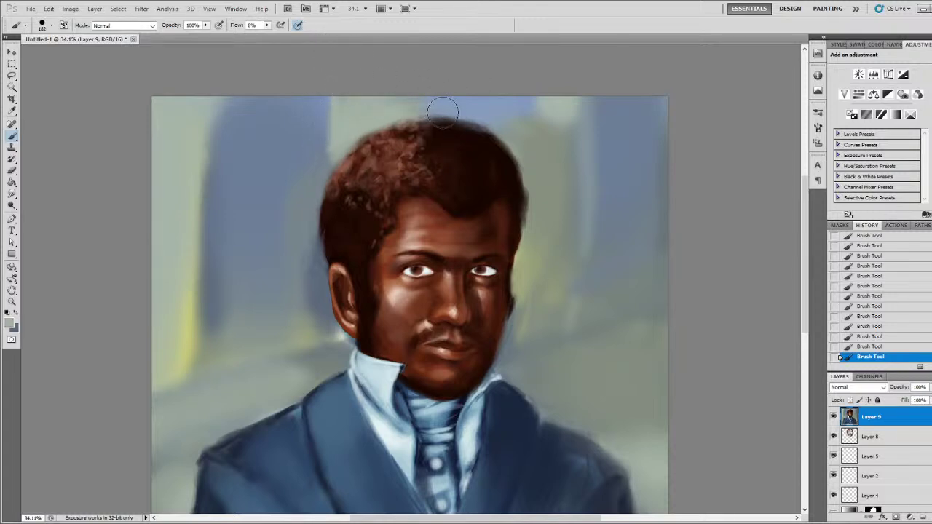
left_click(450, 97, "alt")
left_click_drag(229, 156, 210, 174, "alt")
mouse_move(421, 92)
left_mouse_down()
mouse_move(427, 117)
mouse_move(418, 112)
mouse_move(438, 103)
left_mouse_up()
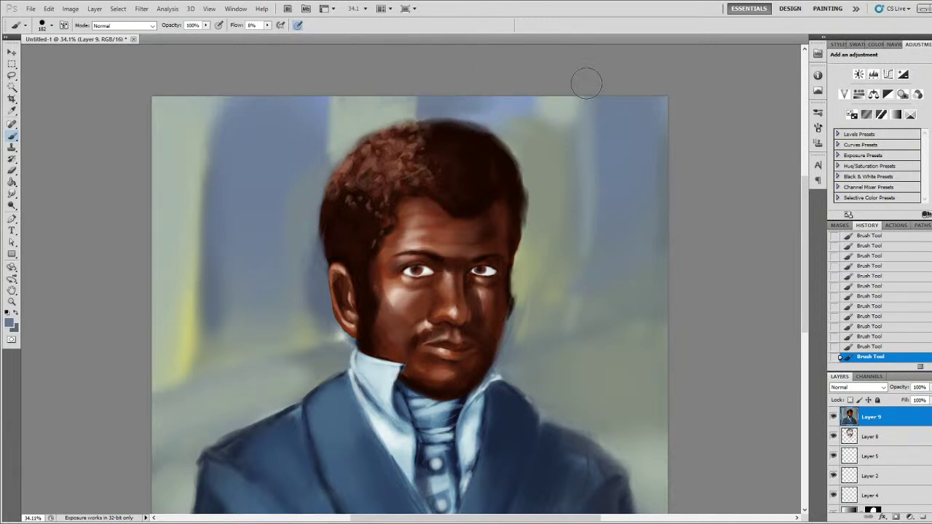
- Brush pale grey-green over the background panel right of the head and touch up the adjoining hair edge with sampled blue
mouse_move(604, 102)
left_mouse_down()
mouse_move(605, 161)
mouse_move(605, 130)
left_mouse_up()
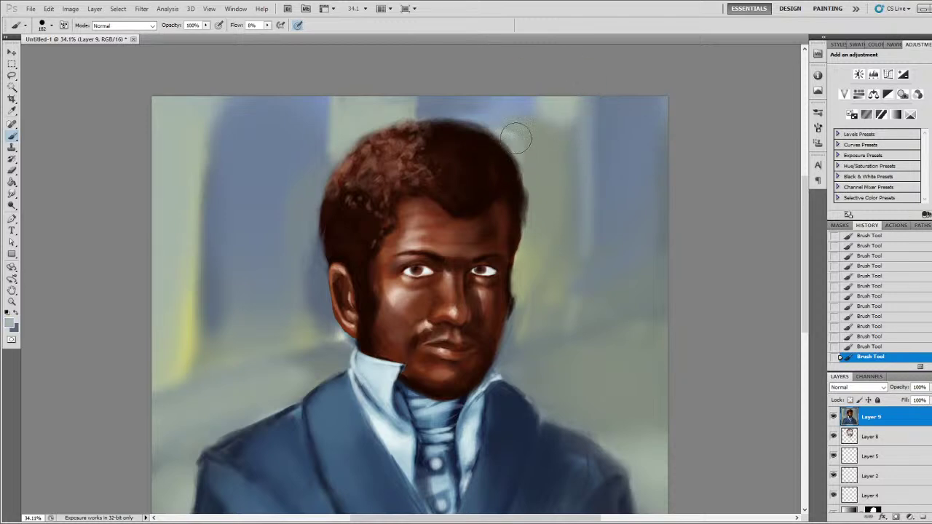
mouse_move(513, 138)
left_mouse_down()
mouse_move(568, 131)
mouse_move(447, 118)
mouse_move(549, 124)
left_mouse_up()
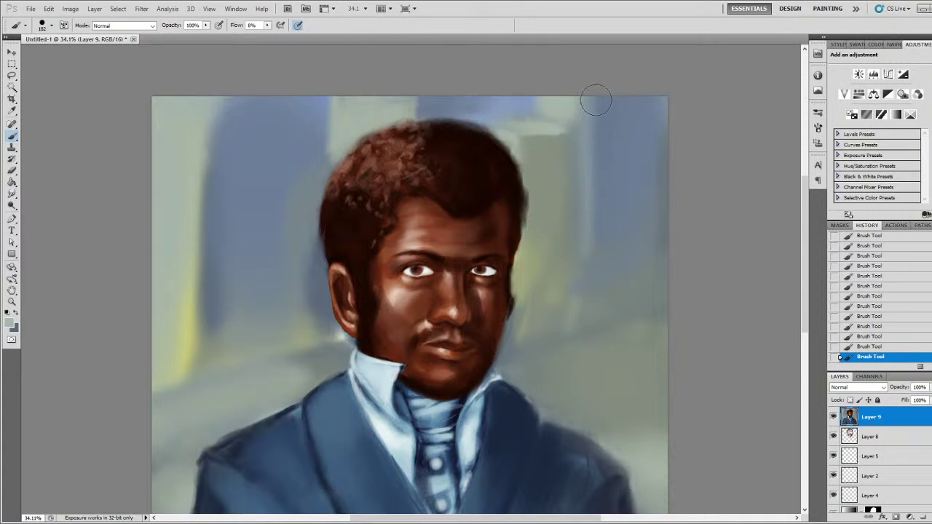
mouse_move(514, 117)
left_mouse_down()
mouse_move(560, 108)
mouse_move(542, 123)
left_mouse_up()
left_click(474, 103, "alt")
mouse_move(499, 123)
left_mouse_down()
mouse_move(524, 104)
mouse_move(507, 129)
mouse_move(514, 117)
mouse_move(492, 127)
left_mouse_up()
- Paint over the light patches in the background between the left ear and collar with sampled blue-grey
scroll(541, 85, "down", 3)
scroll(453, 362, "up", 2)
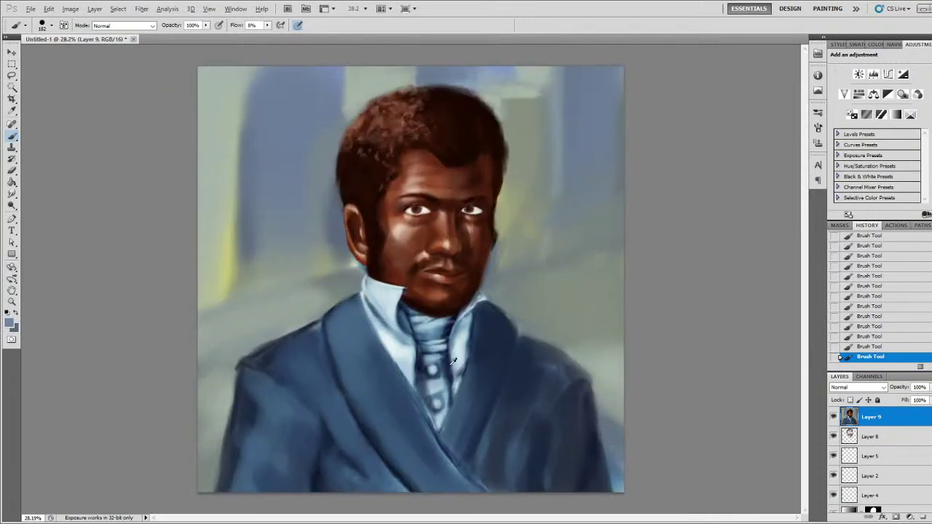
left_click(342, 249, "alt")
left_click_drag(358, 268, 348, 250)
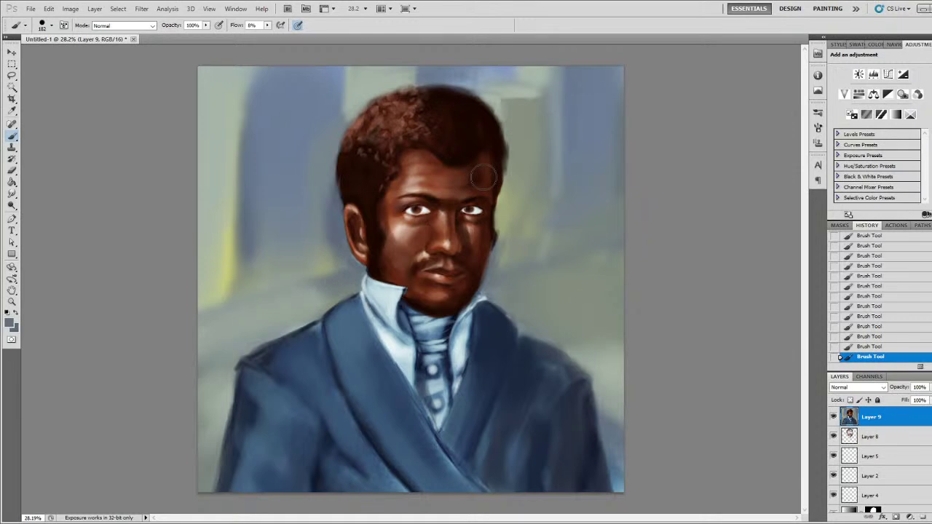
- Brush a sampled orange-brown over the left ear's inner area, undoing the first stroke
scroll(356, 227, "up", 5)
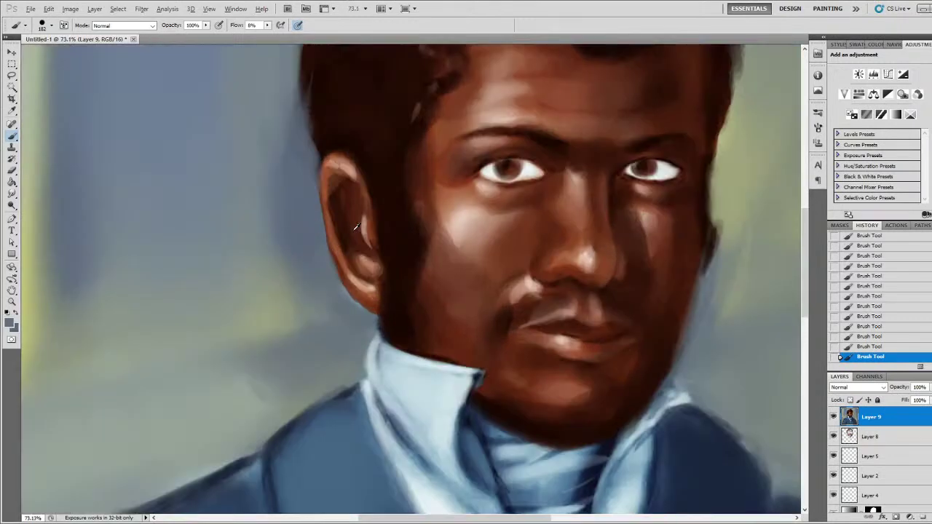
left_click(372, 294, "alt")
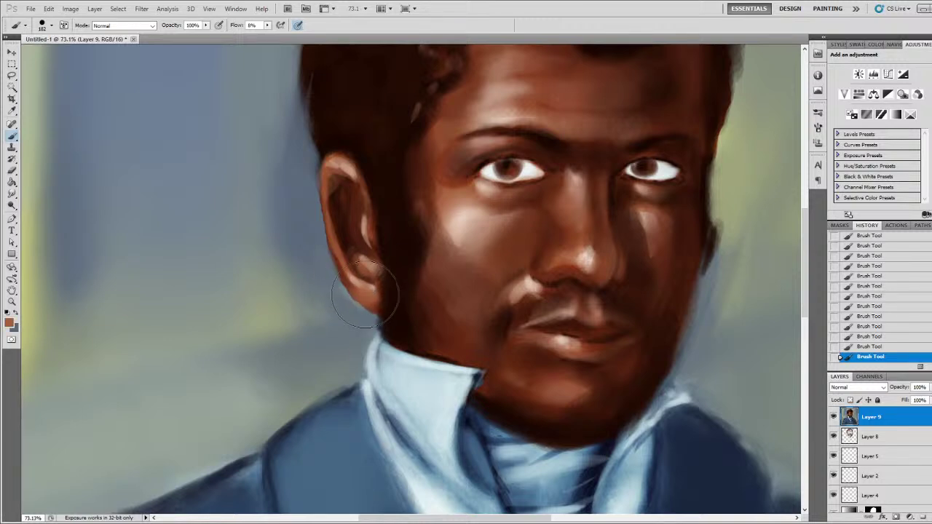
key("ctrl+z")
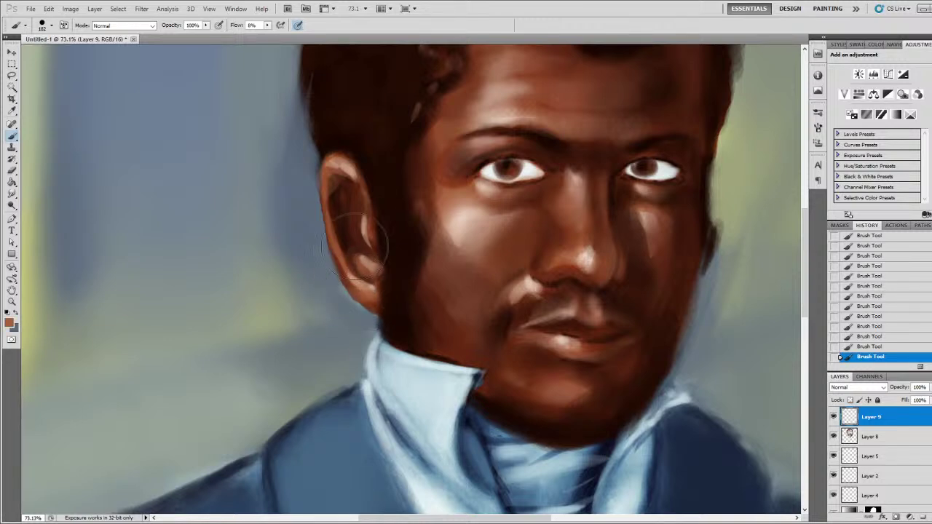
mouse_move(359, 248)
left_mouse_down()
mouse_move(354, 224)
mouse_move(349, 239)
mouse_move(374, 188)
left_mouse_up()
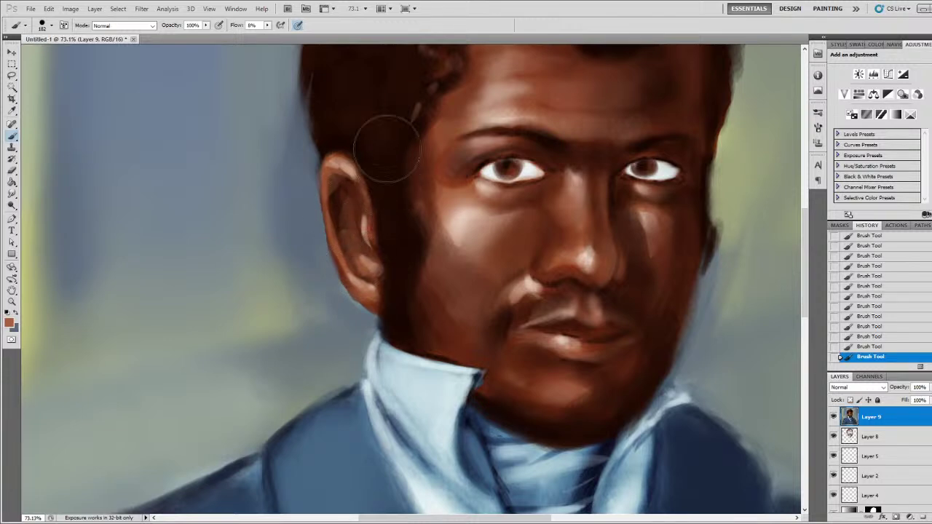
mouse_move(357, 240)
left_mouse_down()
mouse_move(347, 173)
mouse_move(348, 185)
left_mouse_up()
- Darken the upper inner rim of the left ear with sampled dark brown and a much smaller brush
left_click(336, 195, "alt")
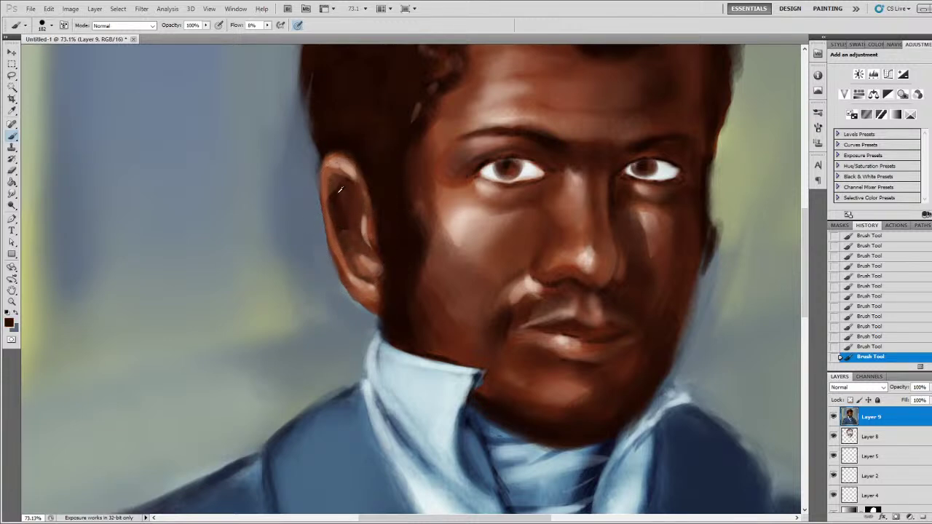
key("[")
key("[")
key("[")
key("[")
key("[")
key("[")
key("[")
key("[")
key("[")
key("[")
key("[")
key("[")
key("[")
key("[")
left_click_drag(335, 179, 338, 214)
- Model the left ear's inner folds with sampled mid-brown and dark brown strokes down to the lobe
left_click(368, 207, "alt")
mouse_move(367, 223)
left_mouse_down()
mouse_move(381, 256)
mouse_move(374, 274)
mouse_move(364, 268)
mouse_move(366, 298)
mouse_move(358, 289)
mouse_move(374, 305)
mouse_move(352, 277)
left_mouse_up()
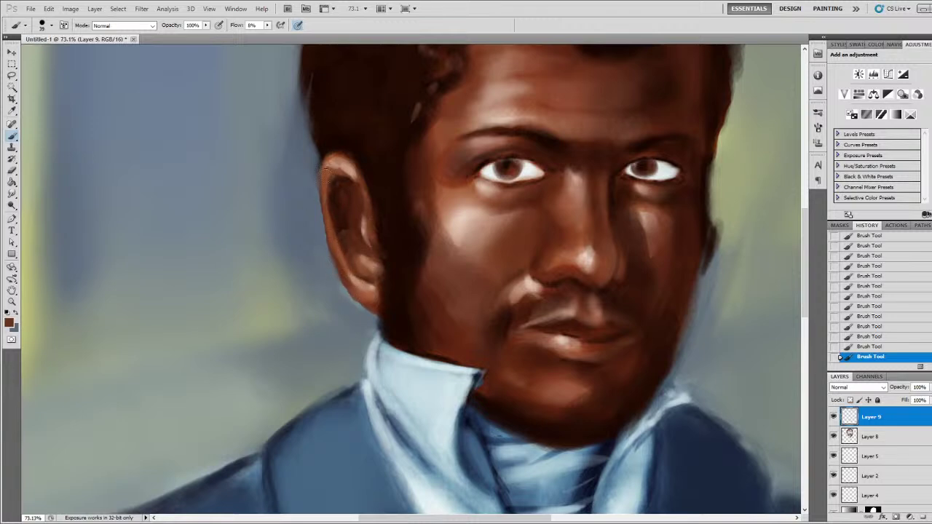
left_click_drag(346, 203, 341, 191)
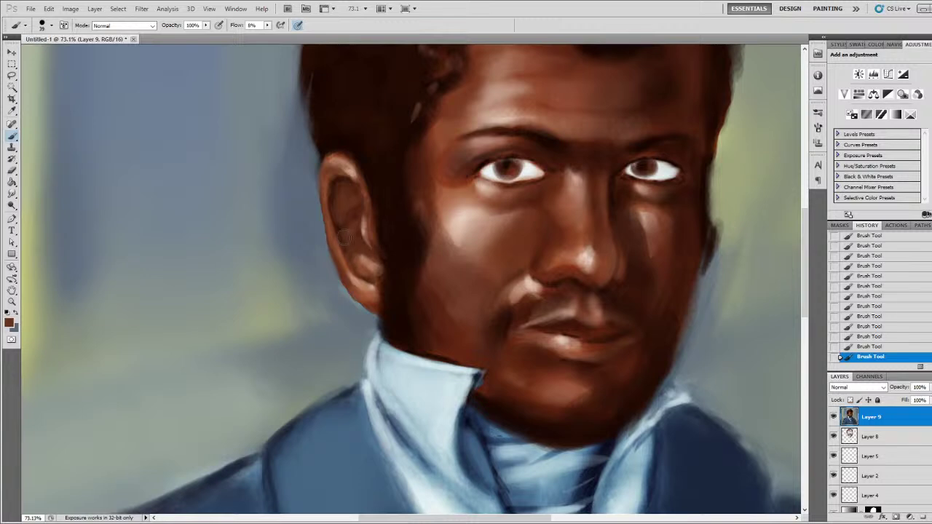
left_click(347, 228, "alt")
left_click_drag(357, 241, 365, 265)
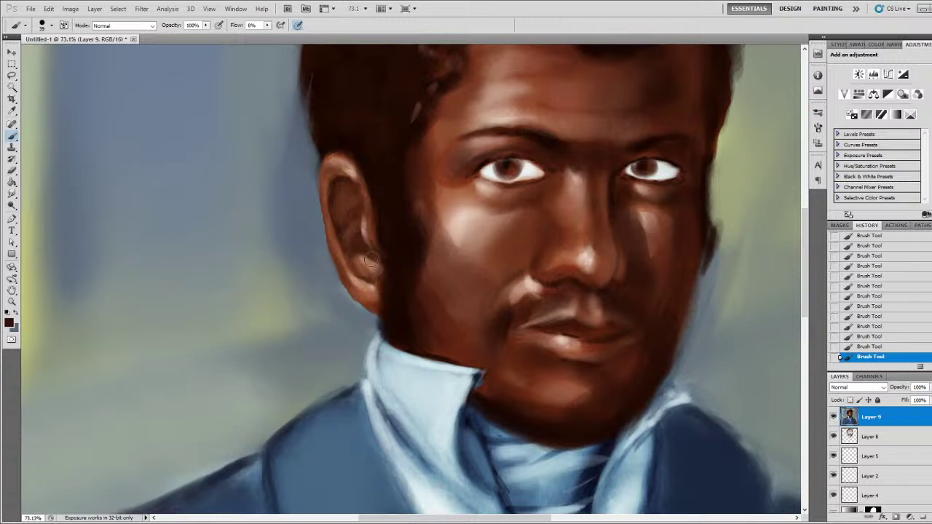
- Refine the background beside the face's right edge and far ear with sampled grey-green
scroll(440, 171, "down", 5)
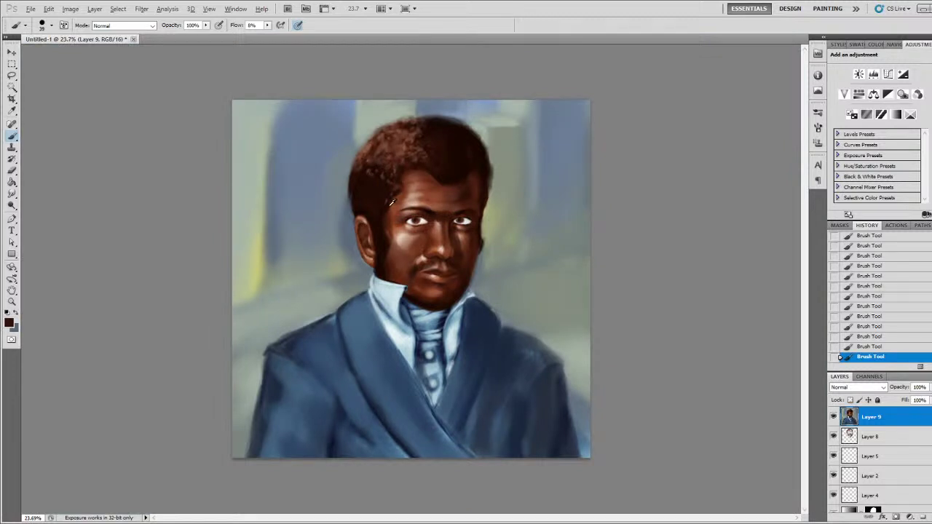
scroll(393, 202, "down", 3)
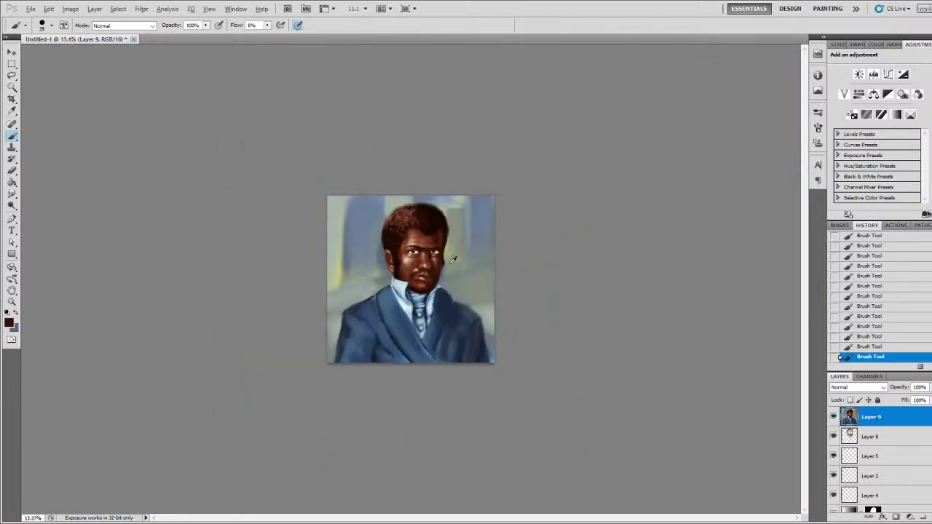
scroll(453, 260, "up", 5)
left_click(503, 247, "alt")
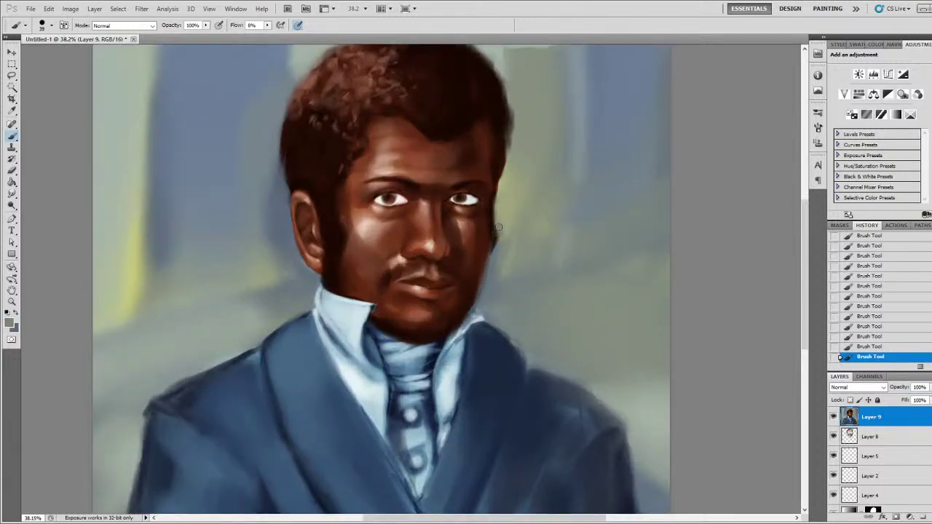
mouse_move(497, 226)
left_mouse_down()
mouse_move(494, 207)
mouse_move(536, 206)
mouse_move(522, 215)
left_mouse_up()
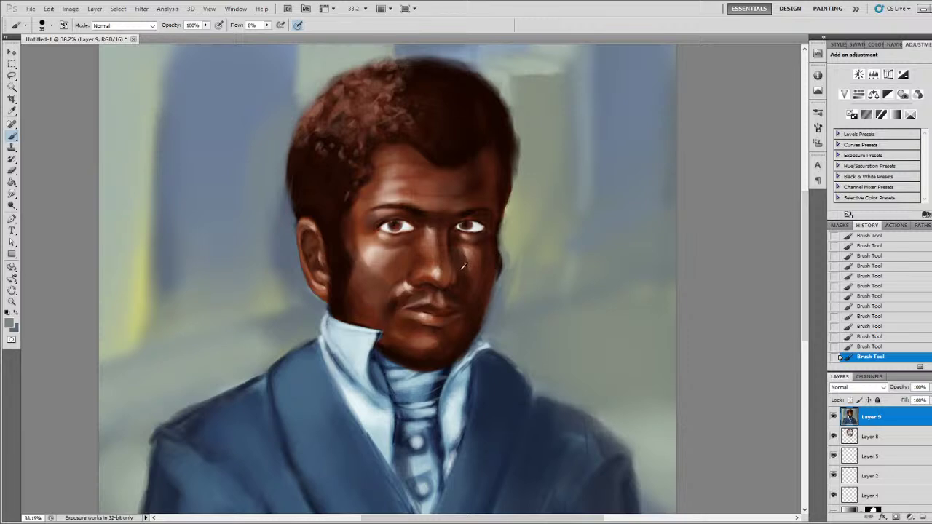
- Repaint the far ear and the face's right edge beside the eye with sampled dark browns
left_click(449, 274, "alt")
left_click_drag(501, 247, 496, 273)
left_click(483, 225, "alt")
left_click(500, 229, "alt")
left_click_drag(494, 239, 499, 224)
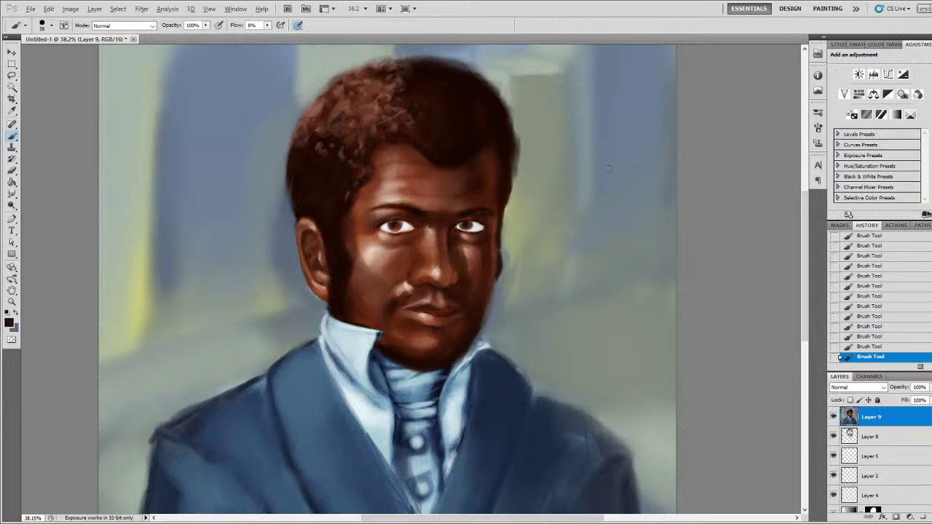
- Refine the whites, irises and inner corners of both eyes with colours sampled from the eye area
left_click(409, 224, "alt")
left_click_drag(268, 26, 271, 38)
left_click(392, 223)
left_click(400, 224, "alt")
left_click(468, 223, "alt")
left_click(470, 226, "alt")
left_click_drag(406, 226, 408, 226)
left_click(386, 227)
- Soften the highlights and shading of the lips with sampled light brown strokes
left_click(419, 300, "alt")
left_click(430, 312, "alt")
left_click(432, 315, "alt")
left_click_drag(447, 321, 426, 323)
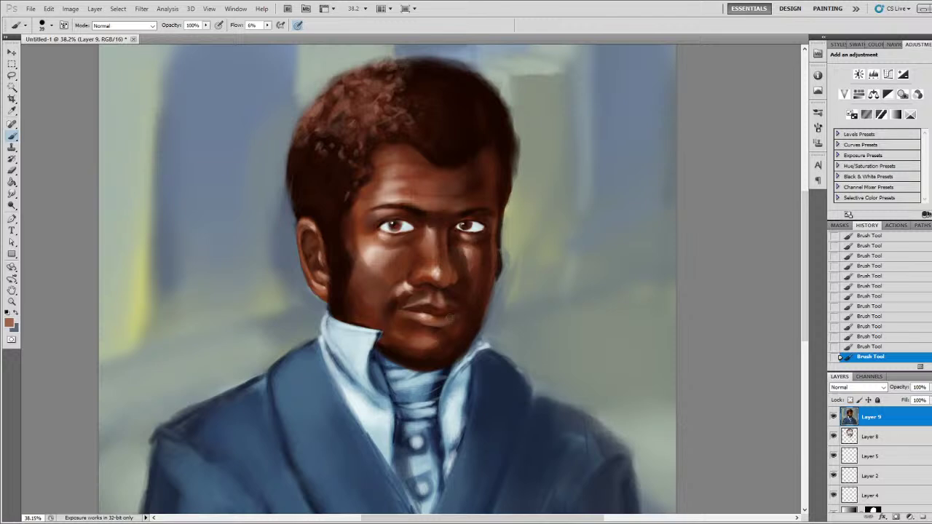
left_click_drag(439, 320, 442, 321)
- Warm the shadowed cheek beneath the far eye with sampled reddish-brown using a 63 px brush
left_click(425, 251, "alt")
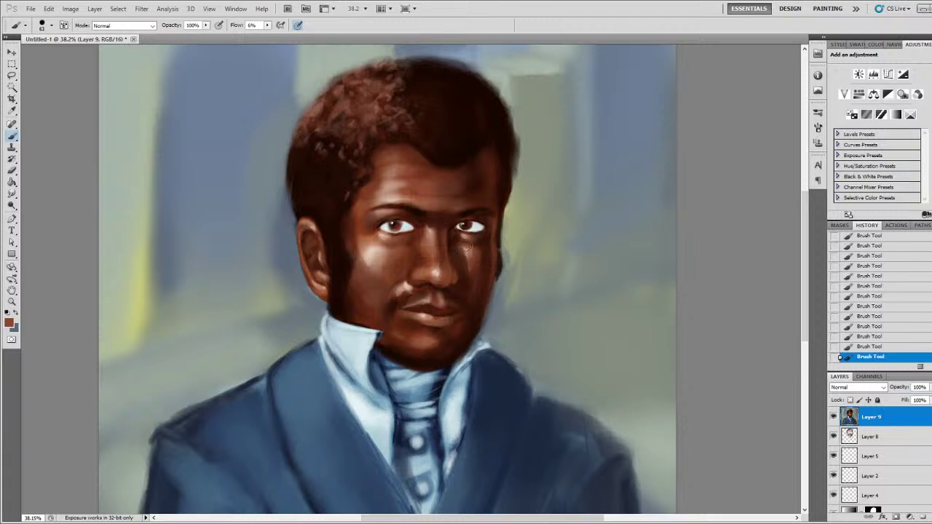
left_click_drag(457, 251, 459, 260)
left_click(457, 210, "alt")
scroll(517, 124, "down", 5)
scroll(495, 185, "down", 4)
scroll(471, 246, "up", 1)
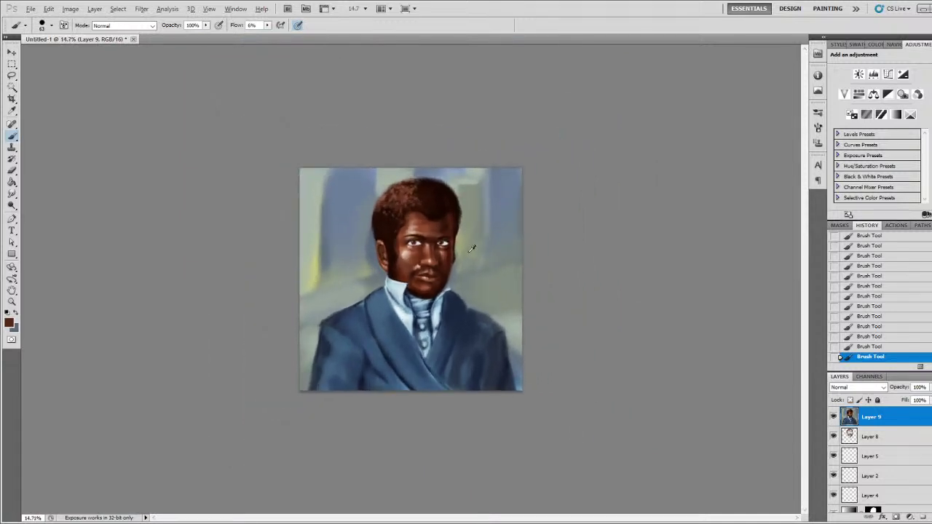
scroll(472, 249, "up", 5)
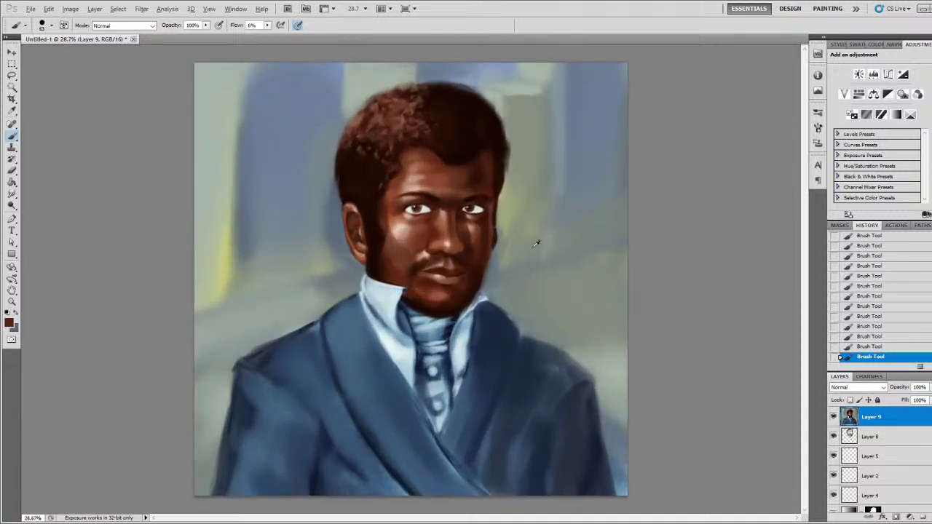
- Glaze the cheek, chin and jaw with sampled warm brown using a 114 px brush at 3% flow
key("alt")
key("alt")
key("bracketright")
key("bracketright")
key("bracketright")
key("bracketright")
key("bracketright")
left_click(389, 197, "alt")
left_click(266, 34)
mouse_move(400, 249)
left_mouse_down()
mouse_move(390, 223)
mouse_move(398, 244)
mouse_move(398, 235)
mouse_move(406, 240)
left_mouse_up()
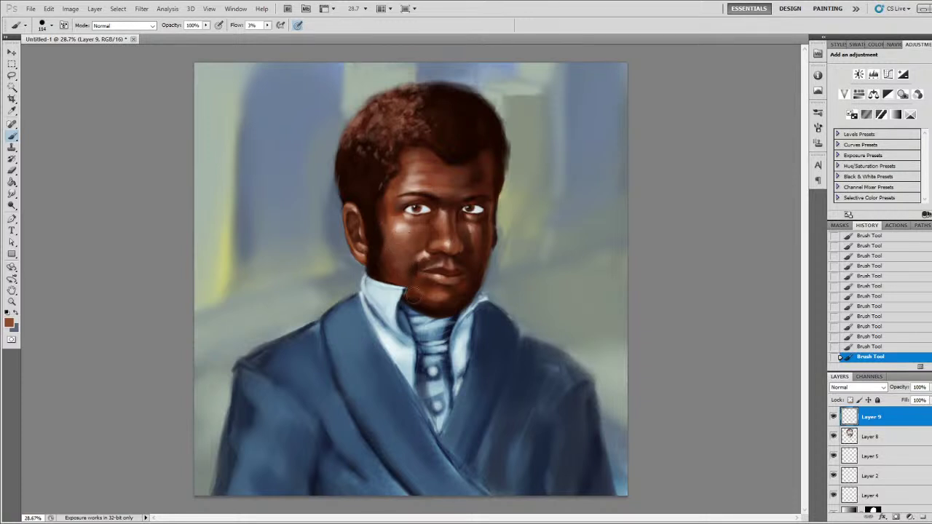
left_click_drag(429, 297, 430, 286)
left_click_drag(463, 299, 442, 300)
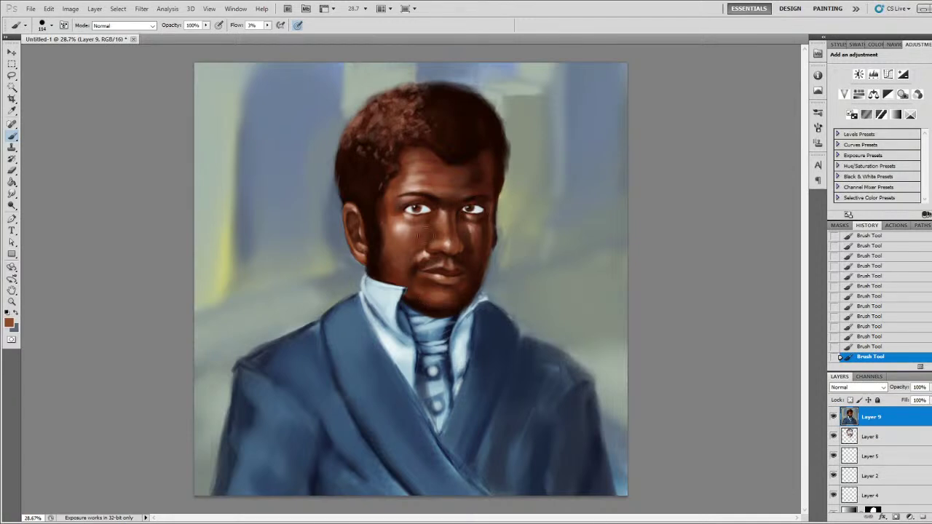
- Blend the near sideburn into the jaw with sampled dark browns using a 52 px brush
left_click(434, 261, "alt")
key("bracketleft")
key("bracketleft")
key("bracketleft")
key("bracketleft")
key("bracketleft")
key("bracketleft")
left_click(384, 273)
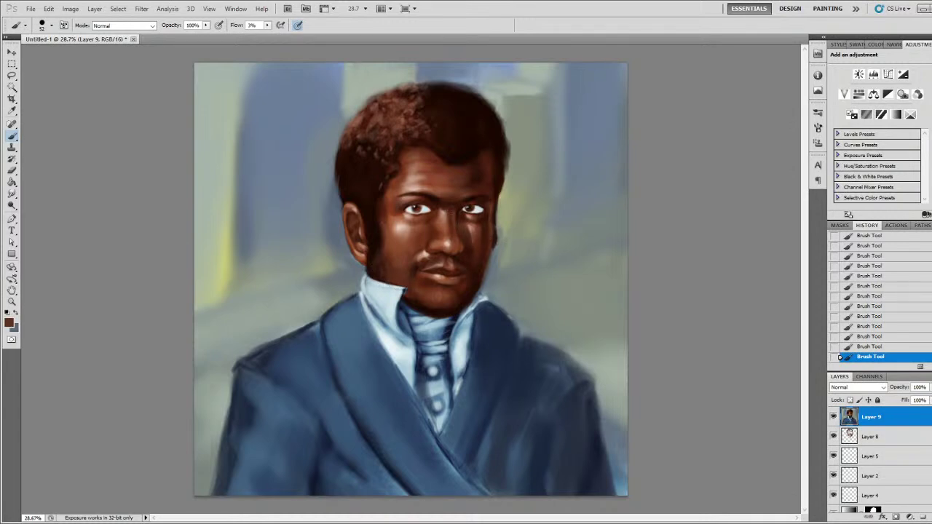
left_click_drag(379, 252, 384, 283)
left_click(374, 243, "alt")
mouse_move(379, 270)
left_mouse_down()
mouse_move(389, 278)
mouse_move(366, 258)
mouse_move(366, 227)
mouse_move(376, 265)
left_mouse_up()
left_click(369, 255, "alt")
- Shade the far side of the jaw beside the mouth with sampled brown
left_click(492, 235, "alt")
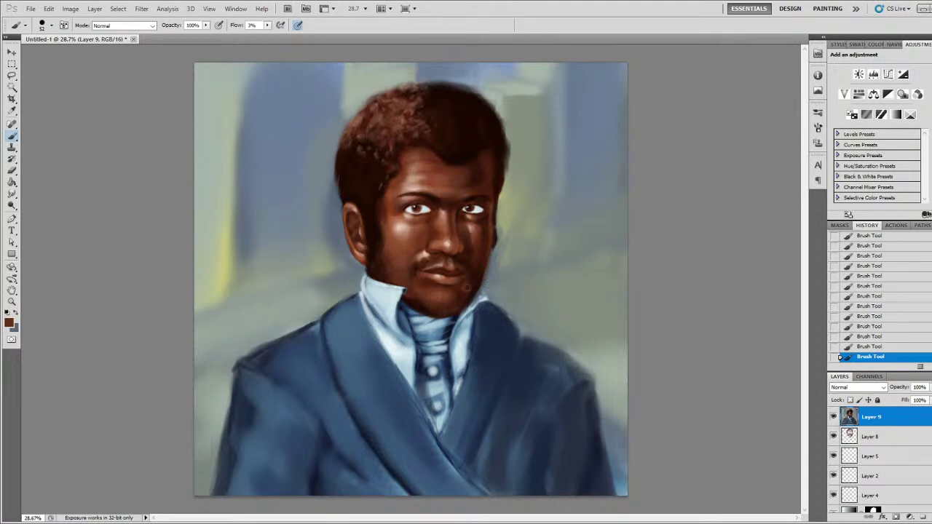
left_click_drag(473, 286, 469, 287)
left_click(437, 309, "alt")
left_click(412, 228, "alt")
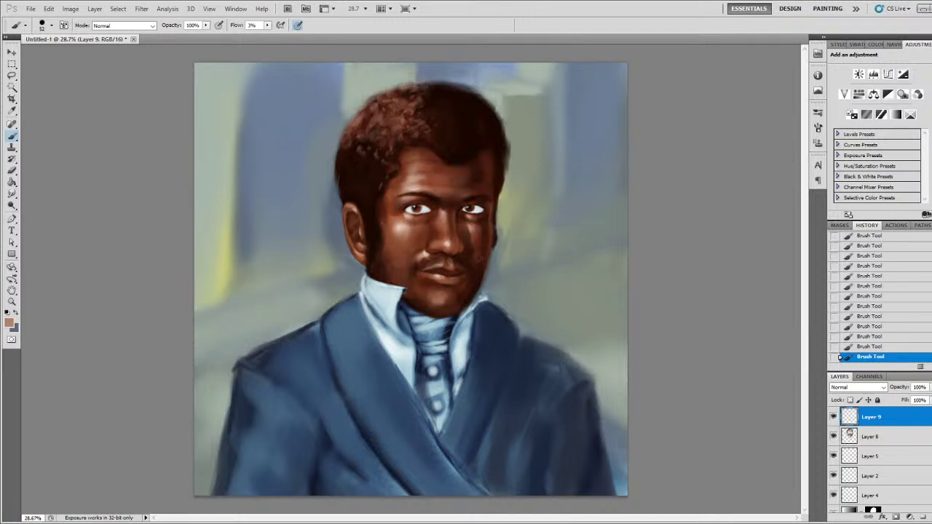
- Cover the cravat and waistcoat with sampled grey-green at 100% flow on a new layer set to Color blending
scroll(493, 235, "down", 14)
scroll(417, 321, "up", 9)
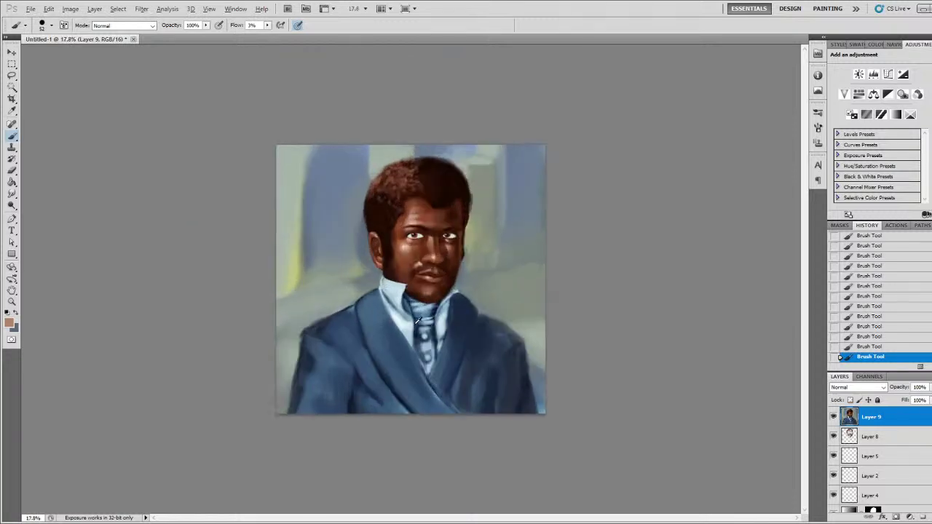
scroll(533, 342, "up", 6)
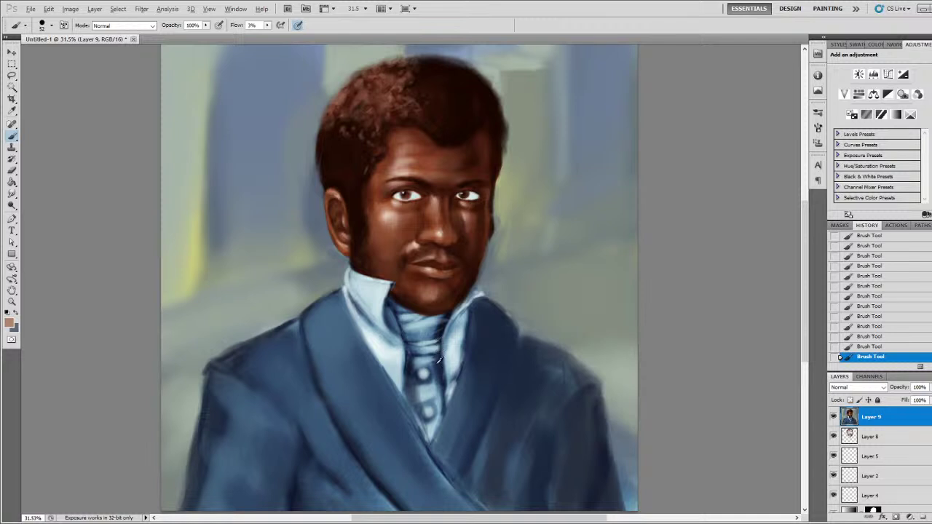
key("alt")
key("ctrl+shift+alt+n")
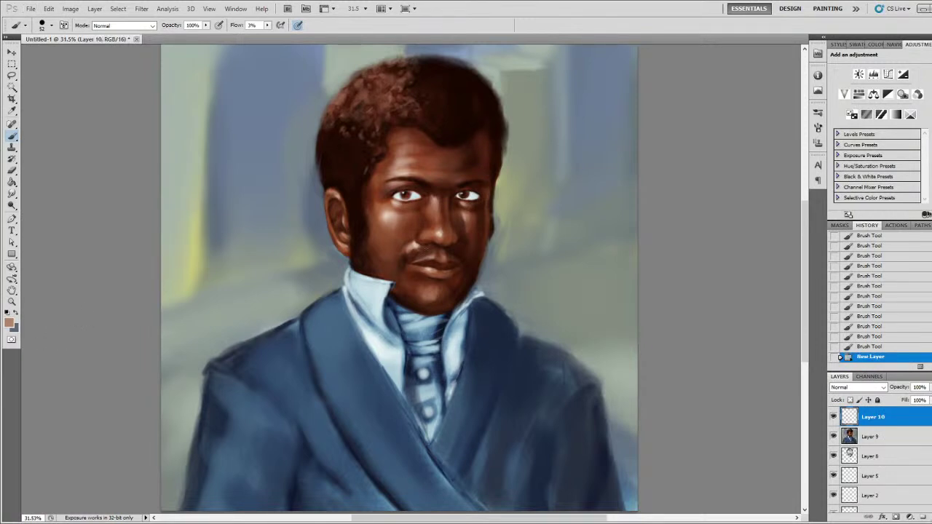
left_click(251, 257, "alt")
key("alt")
left_click(348, 58, "alt")
key("shift+0")
mouse_move(427, 420)
left_mouse_down()
mouse_move(431, 437)
mouse_move(441, 420)
mouse_move(434, 339)
mouse_move(443, 319)
left_mouse_up()
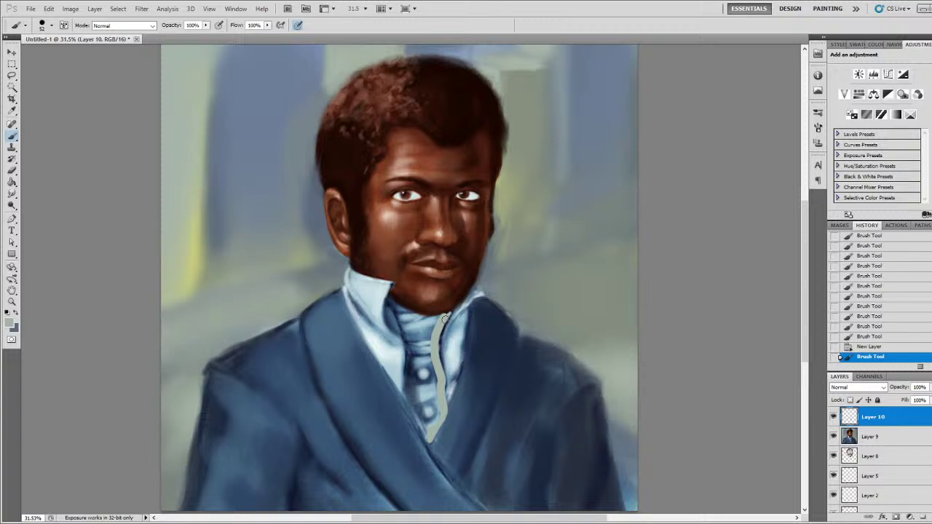
mouse_move(433, 318)
left_mouse_down()
mouse_move(390, 303)
mouse_move(429, 437)
mouse_move(437, 416)
mouse_move(430, 422)
mouse_move(422, 408)
mouse_move(417, 377)
mouse_move(431, 382)
mouse_move(435, 400)
mouse_move(428, 339)
mouse_move(438, 320)
mouse_move(399, 315)
mouse_move(423, 344)
mouse_move(415, 366)
mouse_move(428, 391)
left_mouse_up()
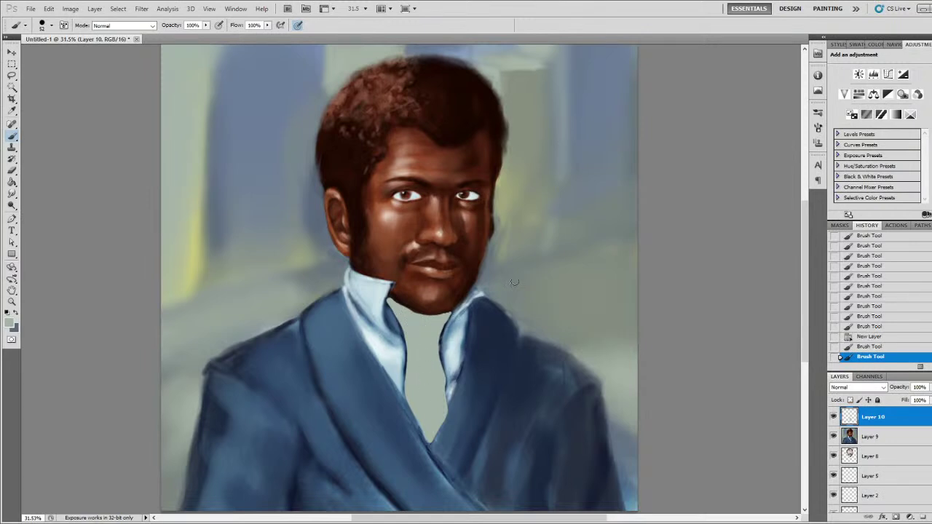
left_click(865, 368)
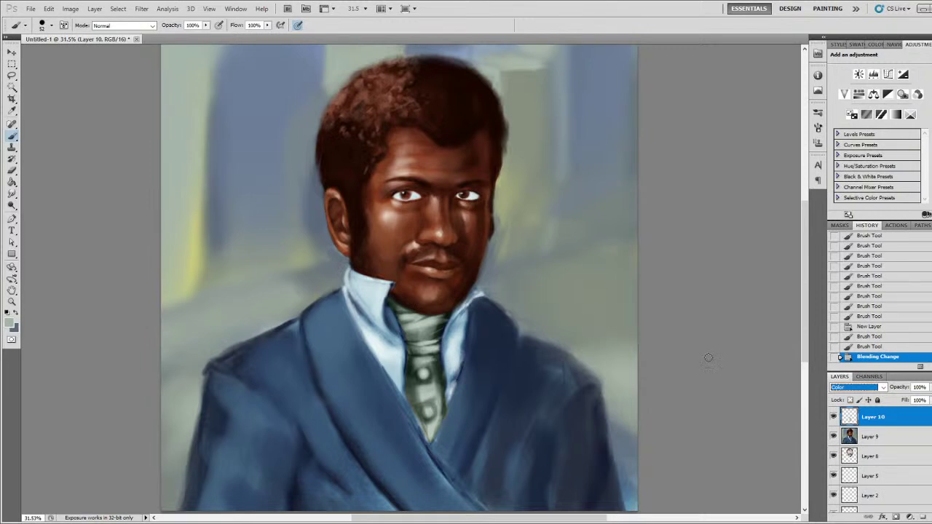
- Add a new top layer and paint a near-black shadow on the cravat beneath the chin
left_click(882, 435)
left_click(887, 422)
key("ctrl+shift+alt+n")
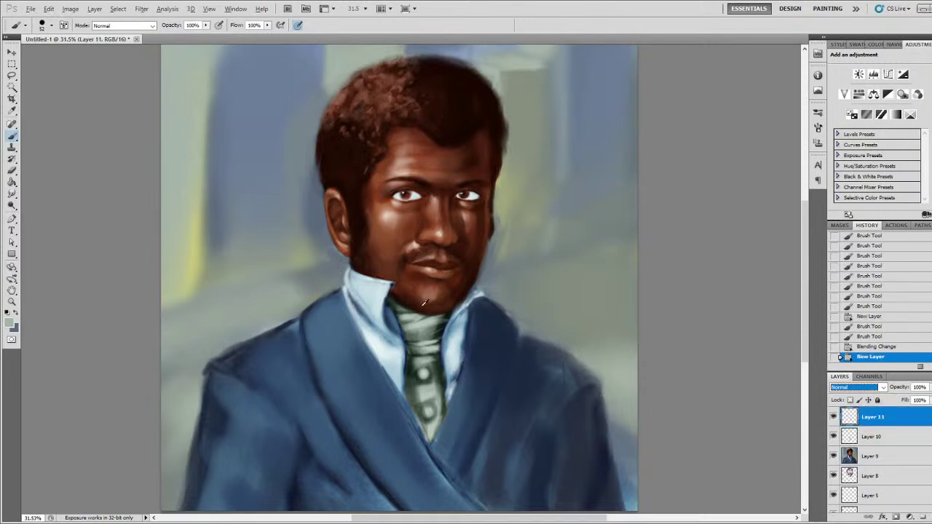
key("d")
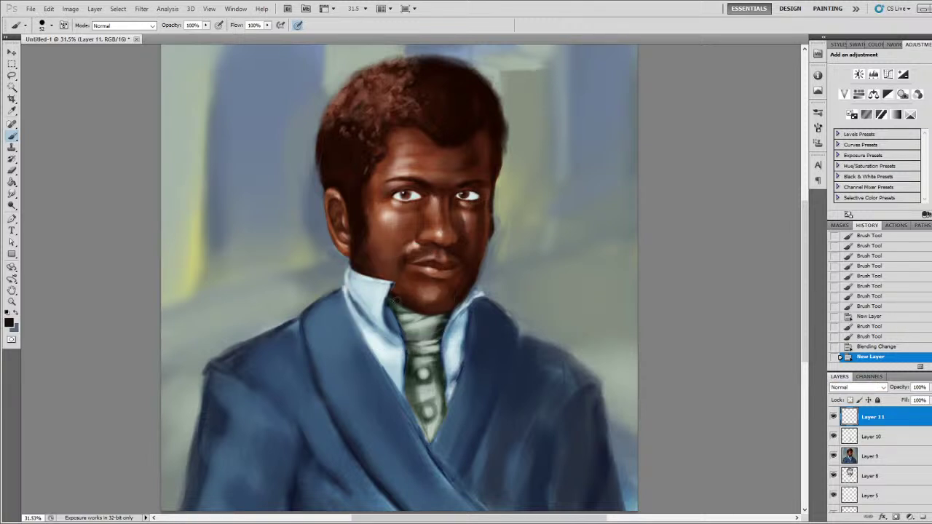
mouse_move(393, 299)
left_mouse_down()
mouse_move(437, 314)
mouse_move(464, 306)
mouse_move(453, 310)
left_mouse_up()
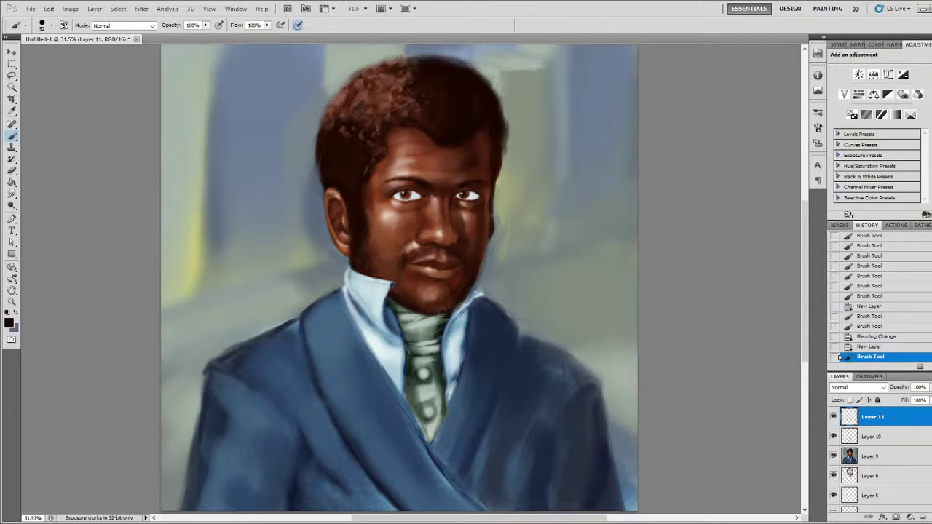
key("ctrl+z")
mouse_move(436, 317)
left_mouse_down()
mouse_move(453, 313)
mouse_move(393, 302)
mouse_move(458, 312)
mouse_move(407, 312)
mouse_move(431, 319)
mouse_move(399, 323)
mouse_move(445, 318)
left_mouse_up()
- Repaint the cravat's upper folds with sampled grey-green tones
left_click(448, 315, "alt")
left_click(420, 320, "alt")
left_click_drag(407, 315, 445, 336)
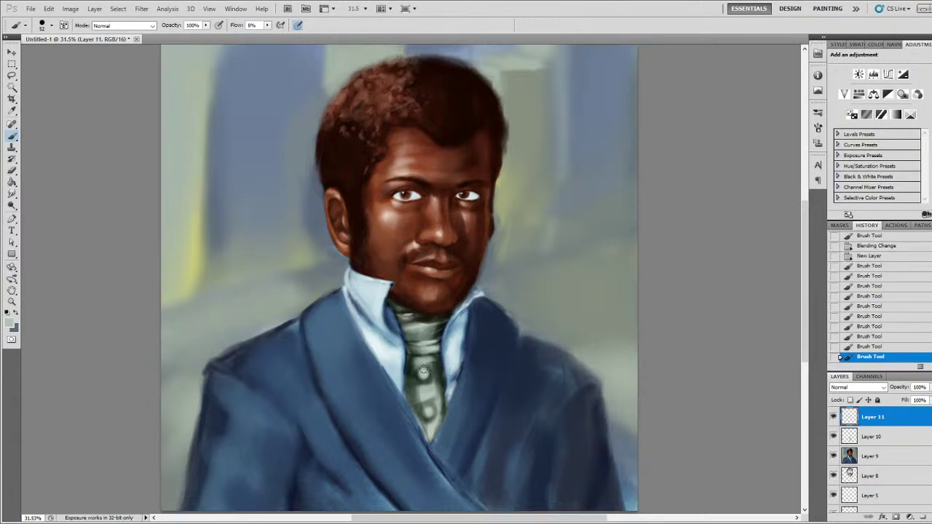
- Define the two waistcoat buttons and the fabric beside them with grey-green strokes
left_click_drag(422, 371, 427, 370)
key("ctrl+z")
left_click(427, 410)
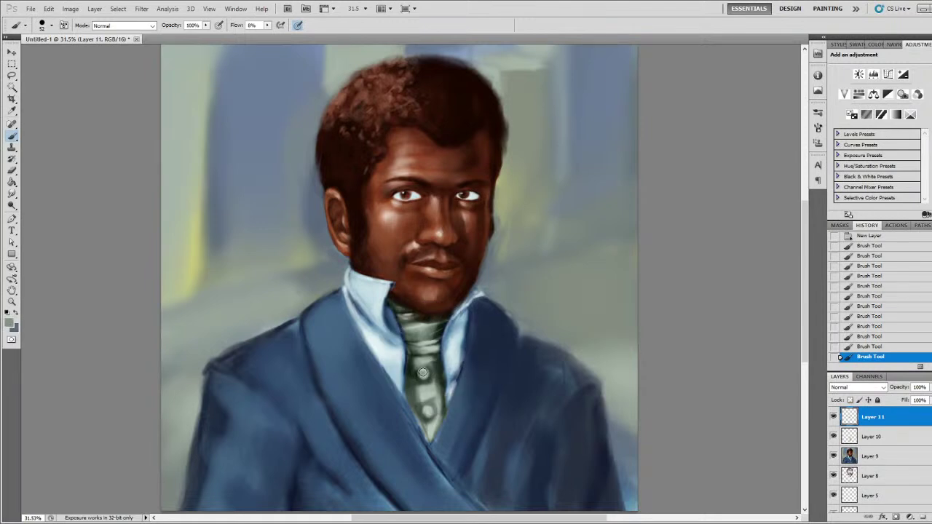
left_click_drag(425, 373, 441, 393)
- Model the waistcoat around the buttons down to its lower tip with sampled dark and light grey-greens
left_click(424, 323, "alt")
left_click(419, 363, "alt")
left_click(410, 378, "alt")
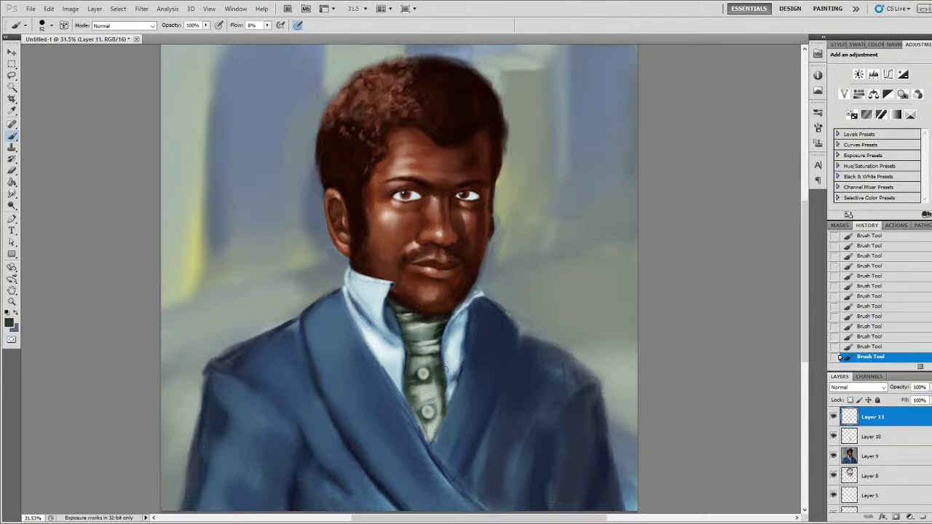
left_click(432, 392, "alt")
mouse_move(428, 436)
left_mouse_down()
mouse_move(420, 420)
mouse_move(427, 439)
left_mouse_up()
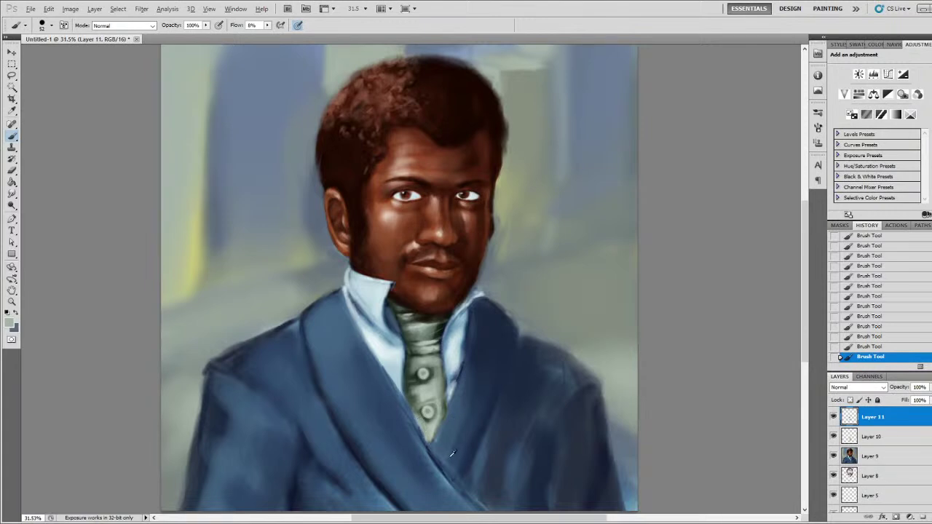
- Sharpen the near lapel's inner edge with sampled dark blue and blend it with sampled mid-blue
left_click(441, 461, "alt")
mouse_move(436, 460)
left_mouse_down()
mouse_move(385, 375)
mouse_move(410, 403)
mouse_move(356, 340)
mouse_move(385, 371)
mouse_move(341, 294)
left_mouse_up()
left_click(416, 431, "alt")
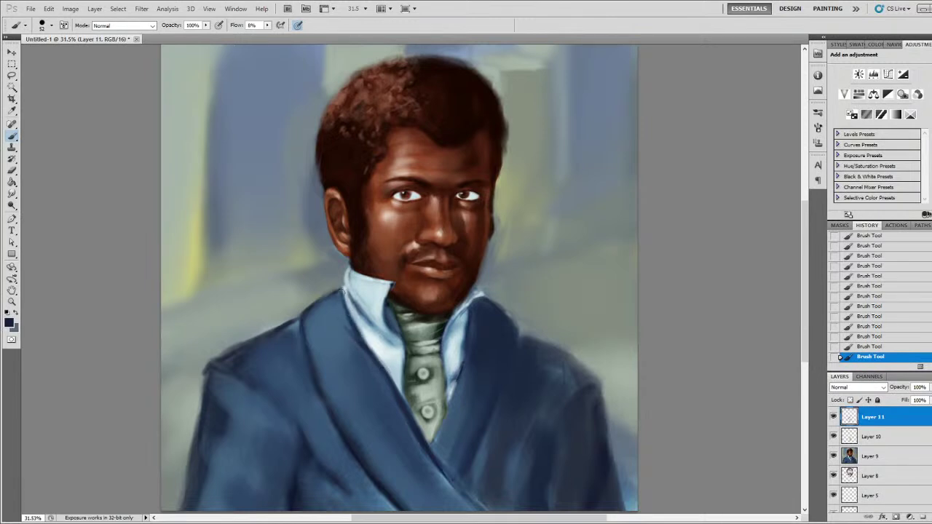
mouse_move(354, 330)
left_mouse_down()
mouse_move(380, 364)
mouse_move(350, 336)
left_mouse_up()
left_click(325, 328, "alt")
mouse_move(364, 354)
left_mouse_down()
mouse_move(355, 344)
mouse_move(385, 370)
mouse_move(371, 356)
left_mouse_up()
left_click_drag(402, 431, 380, 350)
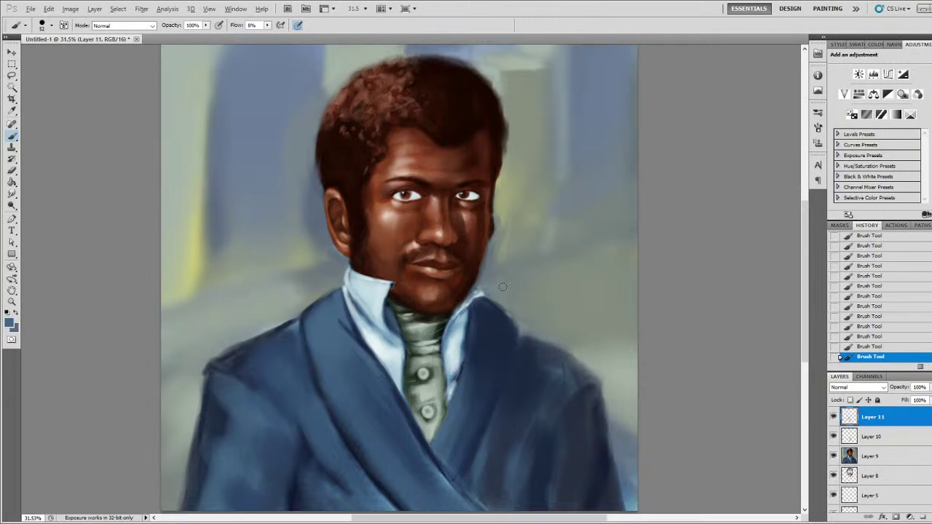
- Darken the far lapel and redefine the far shoulder's outline with sampled dark blues using a 162 px brush
scroll(501, 291, "down", 3)
left_click(307, 329, "alt")
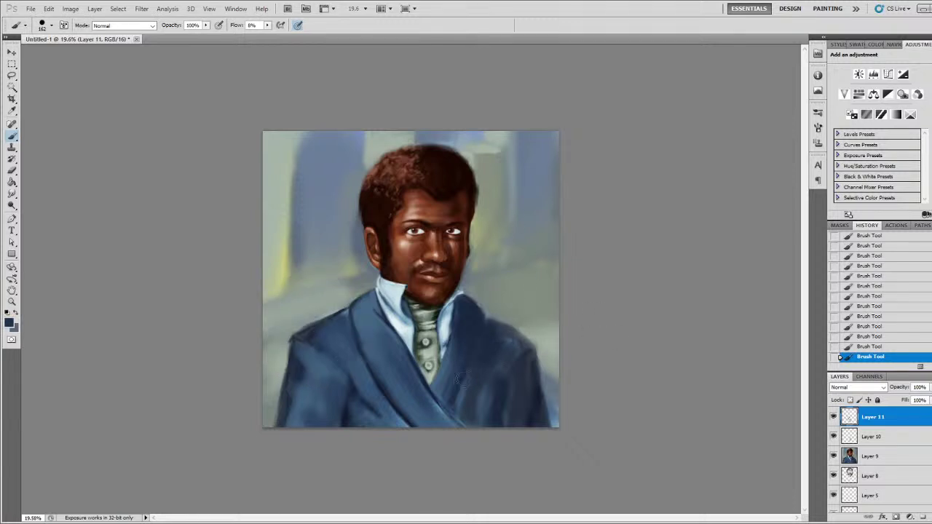
left_click(400, 404, "alt")
left_click_drag(483, 320, 488, 302)
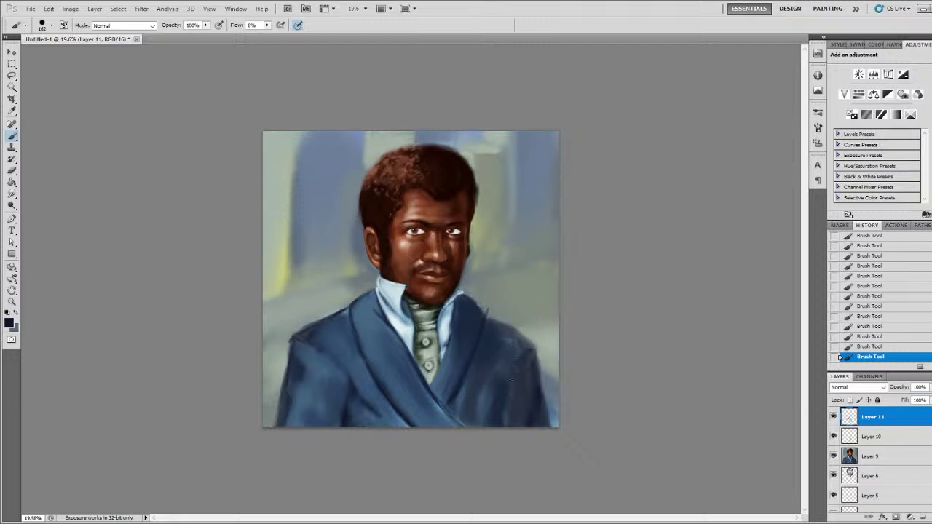
left_click_drag(518, 360, 510, 390)
mouse_move(485, 312)
left_mouse_down()
mouse_move(475, 302)
mouse_move(487, 313)
left_mouse_up()
mouse_move(488, 313)
left_mouse_down()
mouse_move(527, 328)
mouse_move(539, 349)
mouse_move(530, 344)
left_mouse_up()
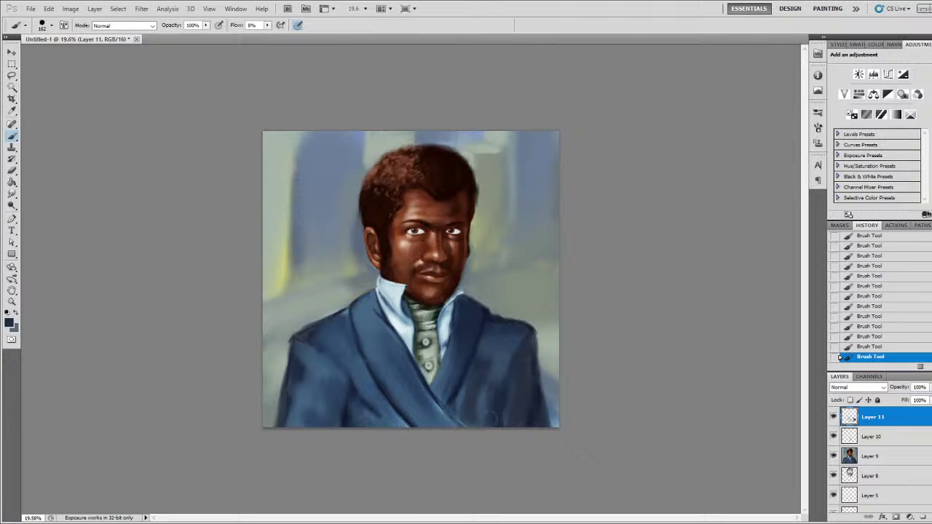
- Model the coat's far chest and sleeve with sampled lighter and darker blues
left_click(407, 415, "alt")
left_click(492, 406, "alt")
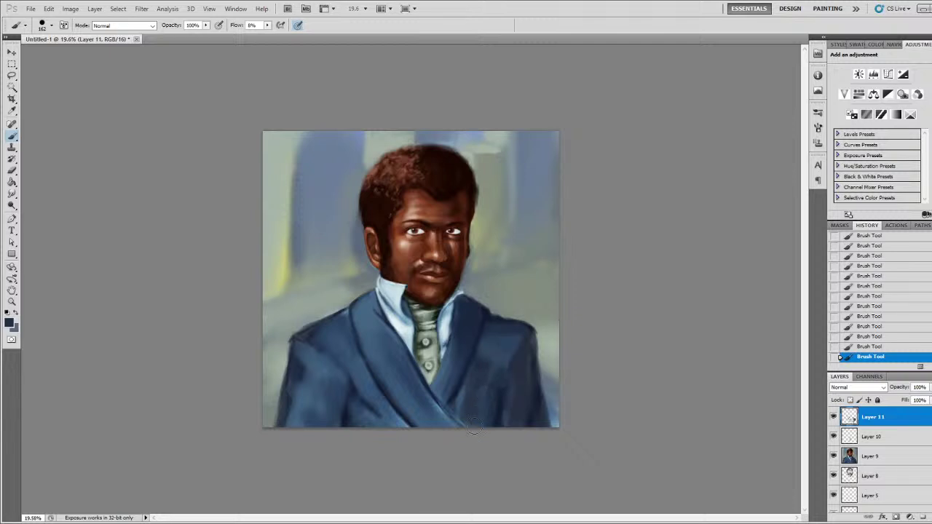
left_click(418, 404, "alt")
left_click(440, 374, "alt")
left_click(509, 343)
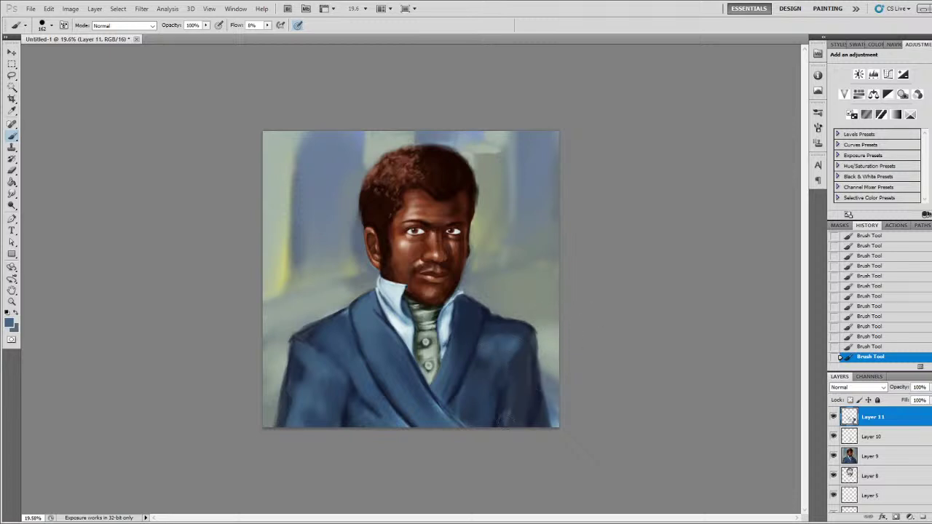
left_click_drag(515, 391, 509, 417)
- Choose a near-black colour, set the brush to Multiply mode and try darkening the curly highlights on the near side of the hair
key("ctrl+plus")
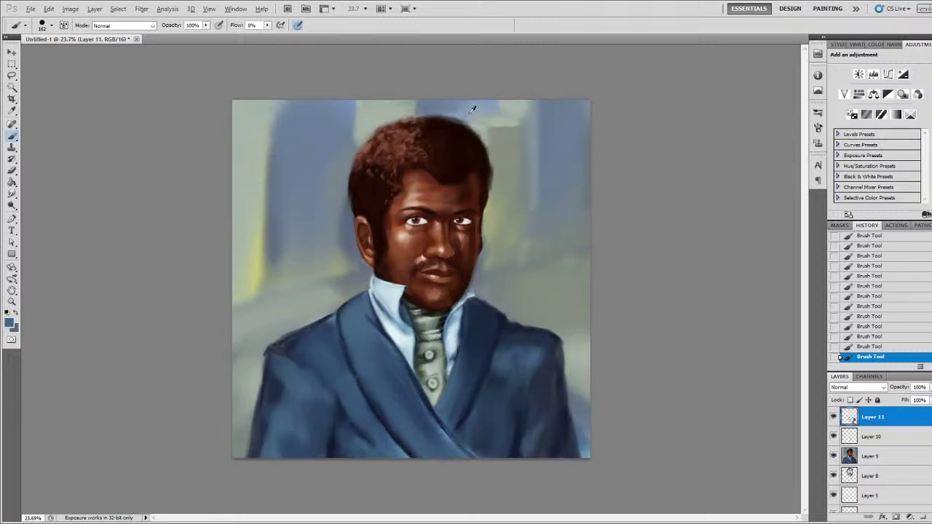
scroll(470, 116, "up", 6)
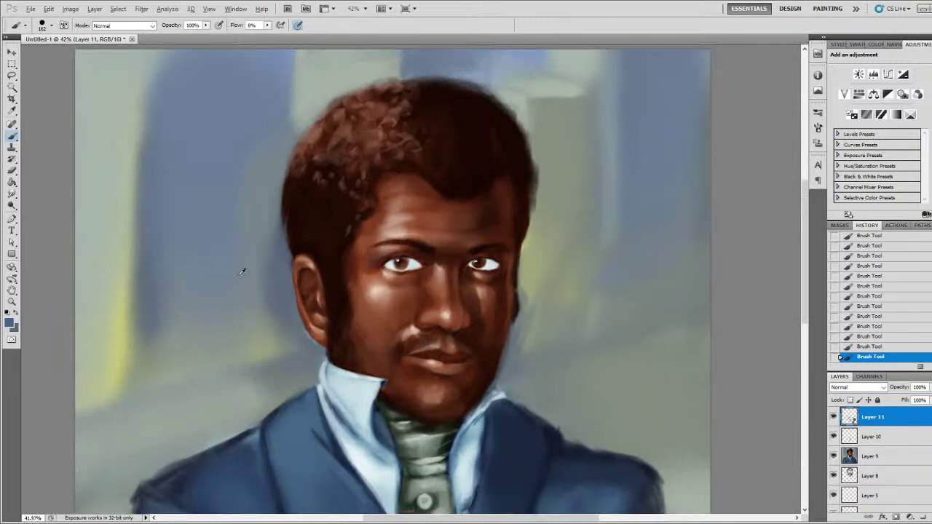
key("alt")
key("i")
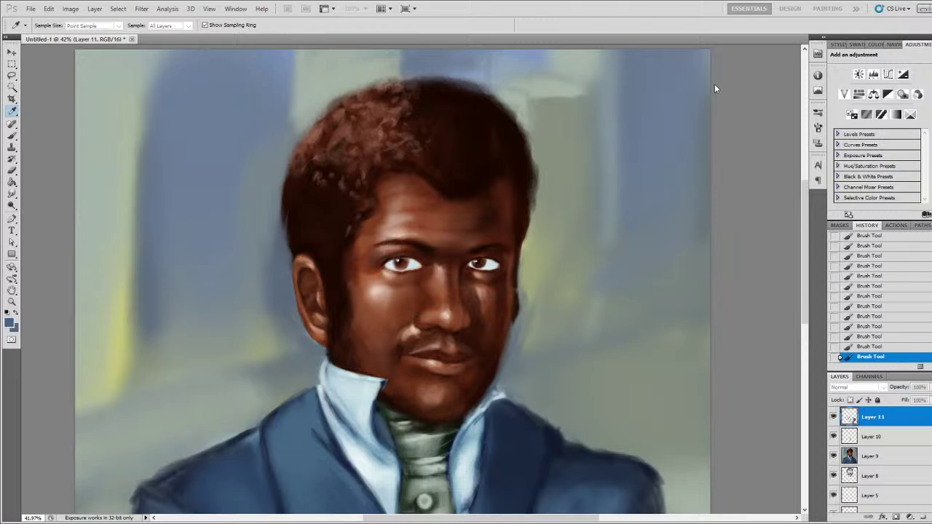
key("b")
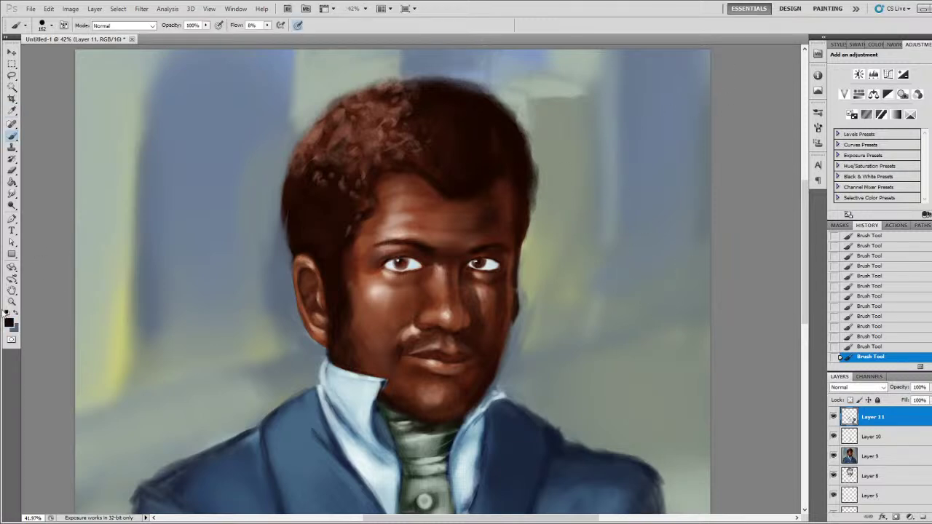
key("i")
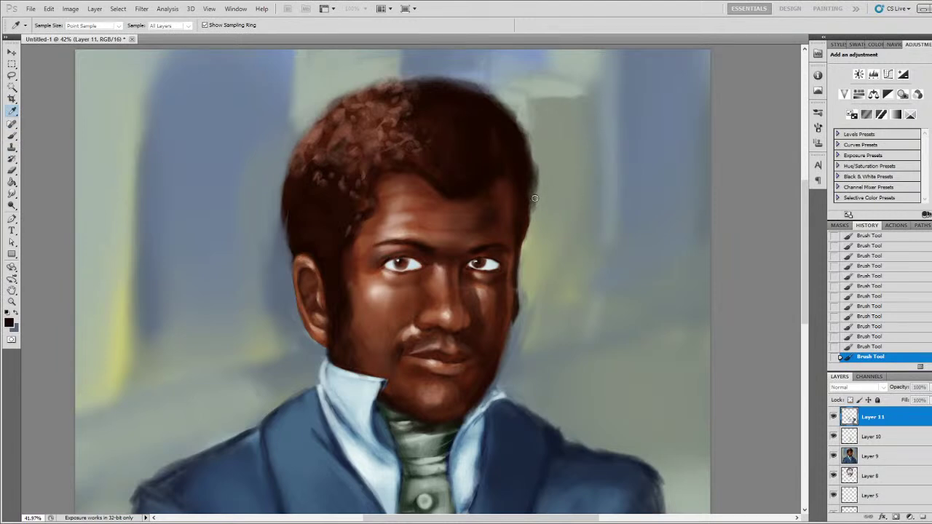
key("b")
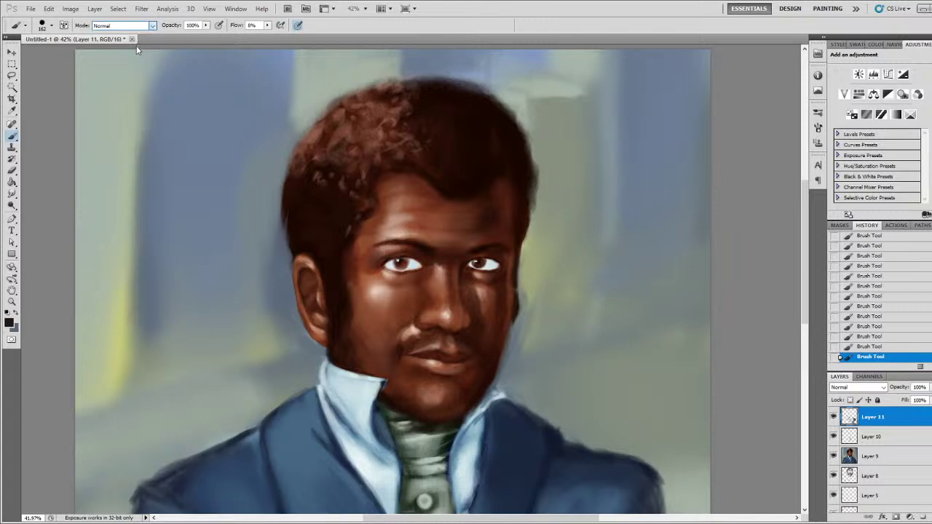
key("shift+alt+m")
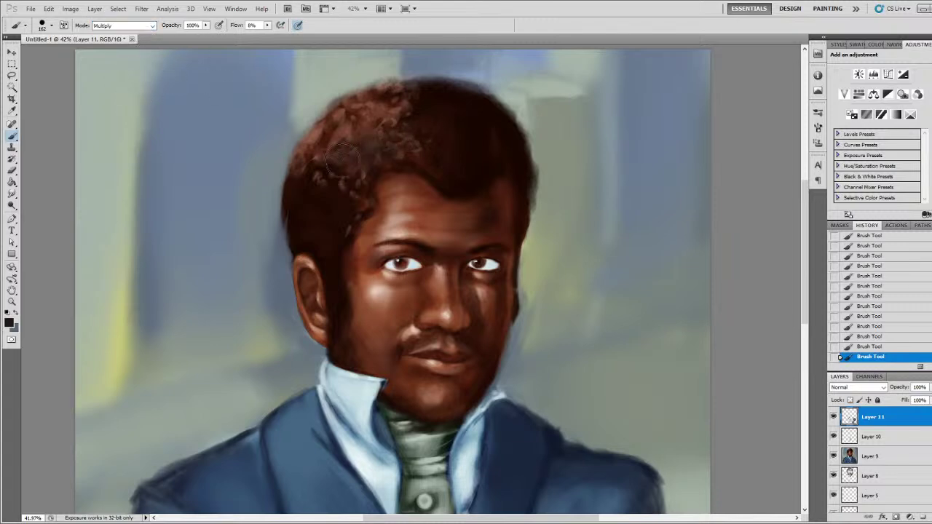
mouse_move(432, 130)
left_mouse_down()
mouse_move(337, 175)
mouse_move(427, 156)
mouse_move(355, 167)
left_mouse_up()
- Darken the reddish curls from the crown to the temple and the near sideburn with near-black in Multiply mode
key("i")
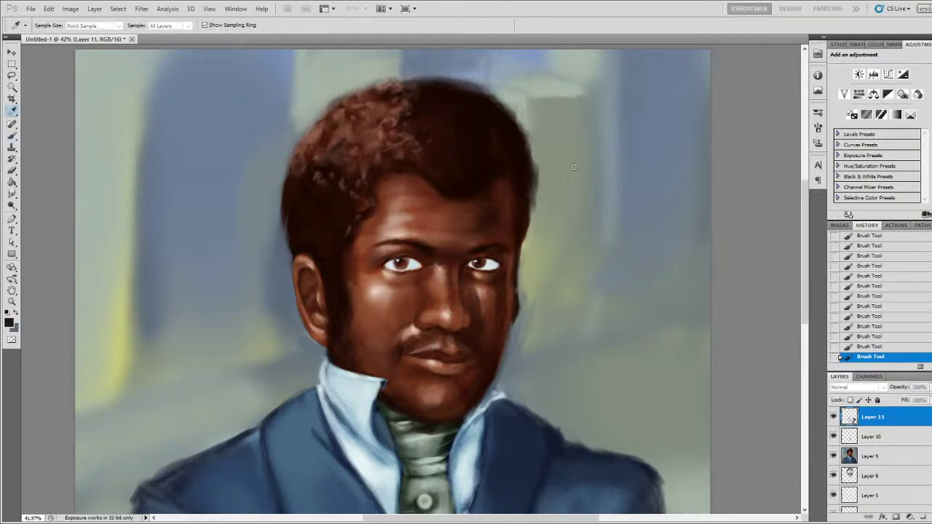
left_click(707, 82)
mouse_move(426, 162)
left_mouse_down()
mouse_move(350, 172)
mouse_move(404, 150)
mouse_move(434, 161)
mouse_move(455, 181)
mouse_move(436, 169)
mouse_move(460, 178)
mouse_move(517, 151)
mouse_move(459, 180)
mouse_move(420, 152)
mouse_move(359, 195)
mouse_move(406, 167)
mouse_move(407, 152)
mouse_move(363, 174)
mouse_move(353, 198)
mouse_move(369, 206)
mouse_move(367, 180)
mouse_move(352, 211)
left_mouse_up()
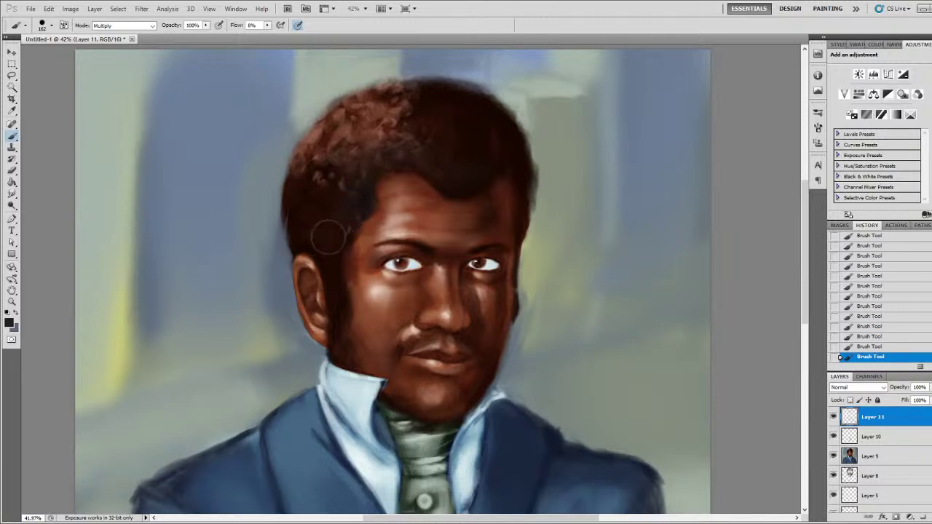
mouse_move(404, 150)
left_mouse_down()
mouse_move(380, 158)
mouse_move(381, 132)
mouse_move(408, 76)
mouse_move(352, 185)
mouse_move(351, 149)
mouse_move(326, 233)
mouse_move(315, 190)
mouse_move(322, 160)
mouse_move(304, 220)
mouse_move(347, 299)
mouse_move(334, 244)
mouse_move(350, 315)
mouse_move(333, 259)
mouse_move(324, 291)
left_mouse_up()
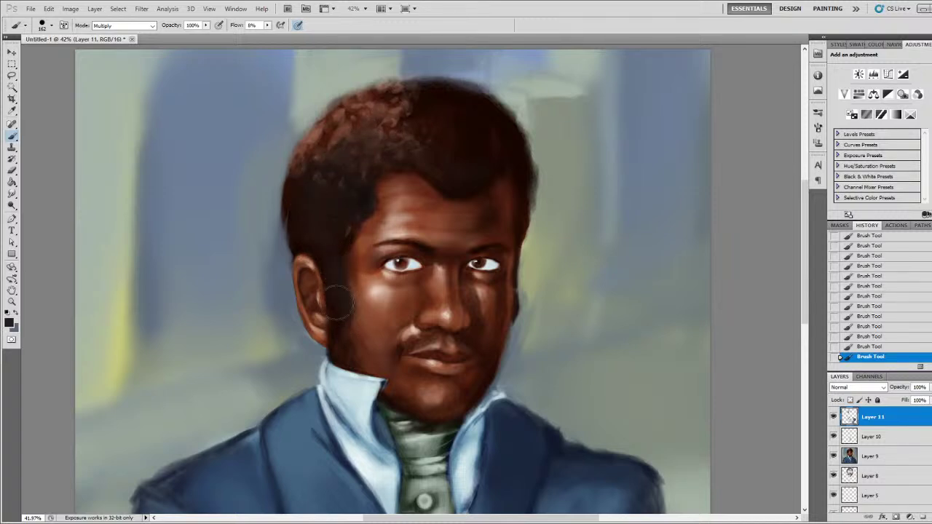
left_click_drag(443, 94, 456, 91)
mouse_move(336, 269)
left_mouse_down()
mouse_move(340, 296)
mouse_move(327, 250)
mouse_move(338, 309)
left_mouse_up()
left_click_drag(356, 175, 370, 169)
left_click_drag(414, 97, 320, 186)
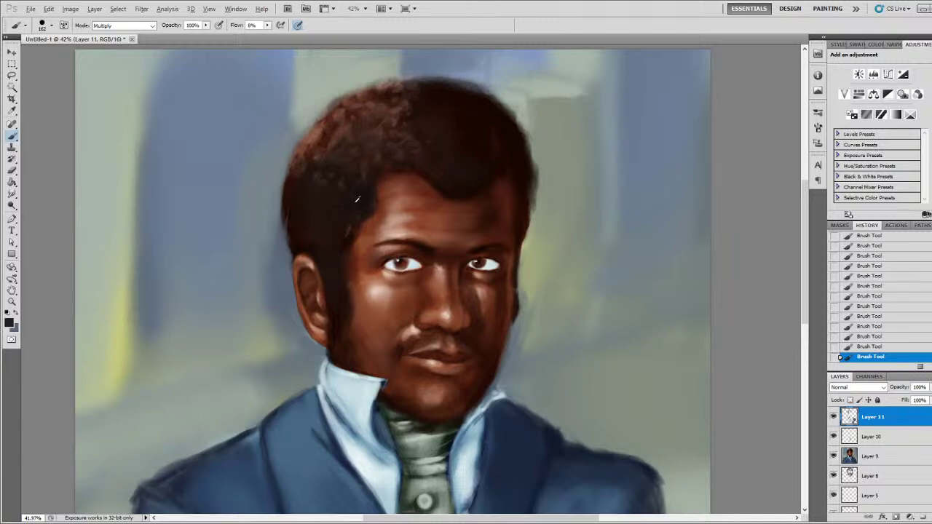
- Tone down the remaining reddish highlights across the hair with sampled dark browns and extend the shading to its far side
left_click(315, 207, "alt")
mouse_move(318, 212)
left_mouse_down()
mouse_move(307, 192)
mouse_move(300, 196)
mouse_move(303, 226)
mouse_move(299, 193)
mouse_move(294, 221)
mouse_move(294, 193)
mouse_move(309, 235)
mouse_move(320, 236)
mouse_move(425, 149)
mouse_move(477, 142)
mouse_move(441, 169)
mouse_move(419, 138)
mouse_move(421, 163)
mouse_move(418, 127)
mouse_move(429, 106)
mouse_move(409, 102)
mouse_move(406, 122)
mouse_move(398, 109)
mouse_move(422, 103)
mouse_move(404, 105)
mouse_move(435, 113)
mouse_move(419, 141)
mouse_move(402, 148)
mouse_move(409, 139)
mouse_move(401, 125)
mouse_move(371, 136)
mouse_move(397, 110)
mouse_move(388, 99)
mouse_move(366, 102)
mouse_move(360, 117)
mouse_move(385, 120)
mouse_move(403, 100)
mouse_move(356, 115)
mouse_move(366, 135)
mouse_move(352, 118)
mouse_move(379, 148)
mouse_move(319, 132)
mouse_move(338, 138)
mouse_move(301, 152)
mouse_move(326, 158)
mouse_move(312, 161)
mouse_move(397, 145)
mouse_move(343, 188)
mouse_move(313, 150)
mouse_move(304, 152)
mouse_move(312, 204)
left_mouse_up()
left_click(398, 110, "alt")
left_click(400, 153, "alt")
left_click(351, 140, "alt")
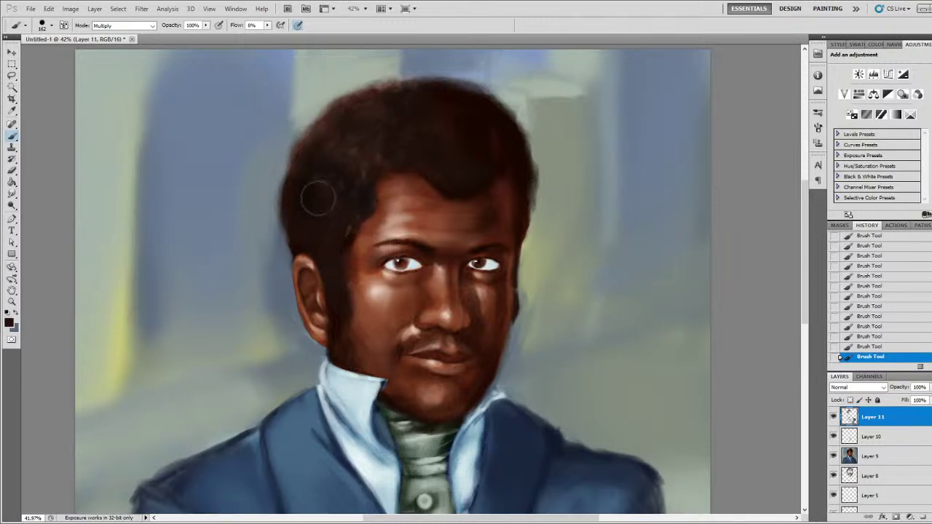
left_click(400, 138, "alt")
mouse_move(357, 179)
left_mouse_down()
mouse_move(307, 159)
mouse_move(305, 145)
mouse_move(293, 165)
mouse_move(308, 190)
mouse_move(423, 119)
mouse_move(490, 99)
mouse_move(532, 141)
mouse_move(469, 151)
mouse_move(450, 137)
mouse_move(452, 113)
mouse_move(469, 163)
mouse_move(489, 135)
mouse_move(496, 142)
mouse_move(486, 131)
mouse_move(553, 111)
mouse_move(501, 111)
mouse_move(487, 81)
mouse_move(513, 92)
left_mouse_up()
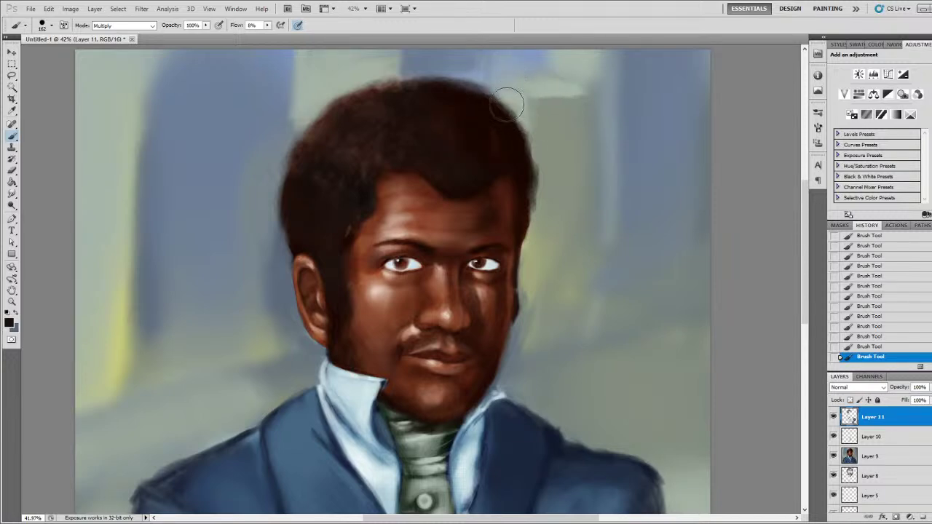
mouse_move(510, 156)
left_mouse_down()
mouse_move(516, 149)
mouse_move(486, 156)
mouse_move(501, 157)
left_mouse_up()
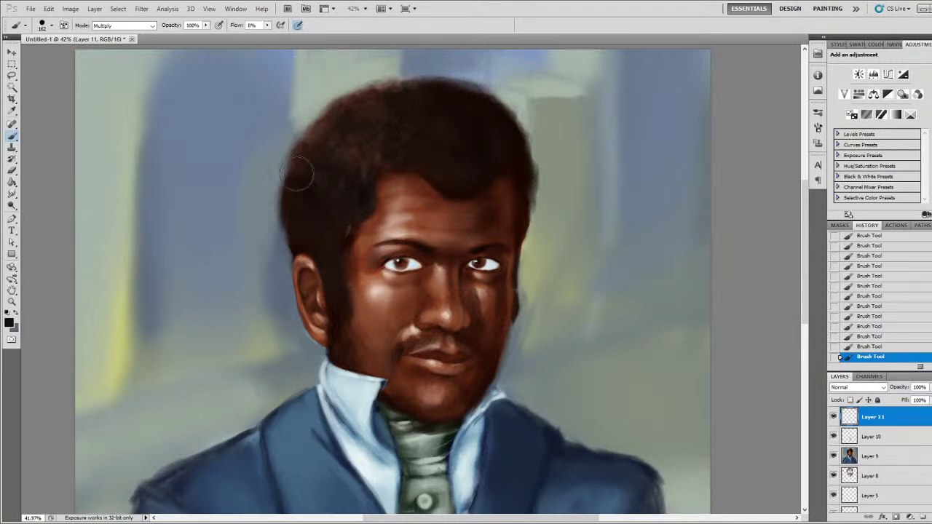
- Step back the latest hair strokes and darken the crown and the outer edges of the hair on both sides
left_click(888, 346)
left_click(875, 317)
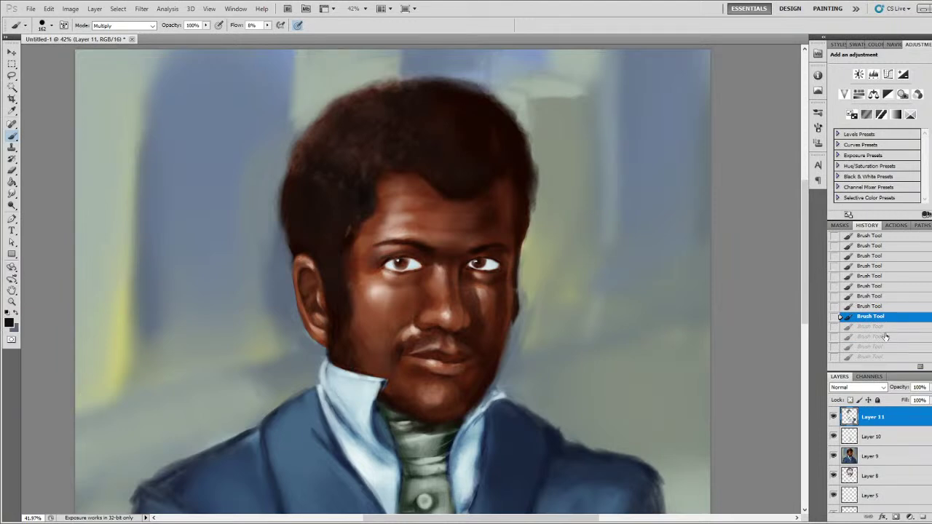
left_click(885, 336)
mouse_move(463, 102)
left_mouse_down()
mouse_move(454, 132)
mouse_move(441, 123)
mouse_move(444, 148)
mouse_move(463, 161)
mouse_move(443, 122)
mouse_move(447, 103)
mouse_move(475, 118)
mouse_move(465, 141)
mouse_move(430, 110)
mouse_move(333, 150)
left_mouse_up()
left_click_drag(286, 172, 298, 233)
mouse_move(527, 134)
left_mouse_down()
mouse_move(527, 227)
mouse_move(532, 200)
left_mouse_up()
left_click_drag(526, 156, 517, 216)
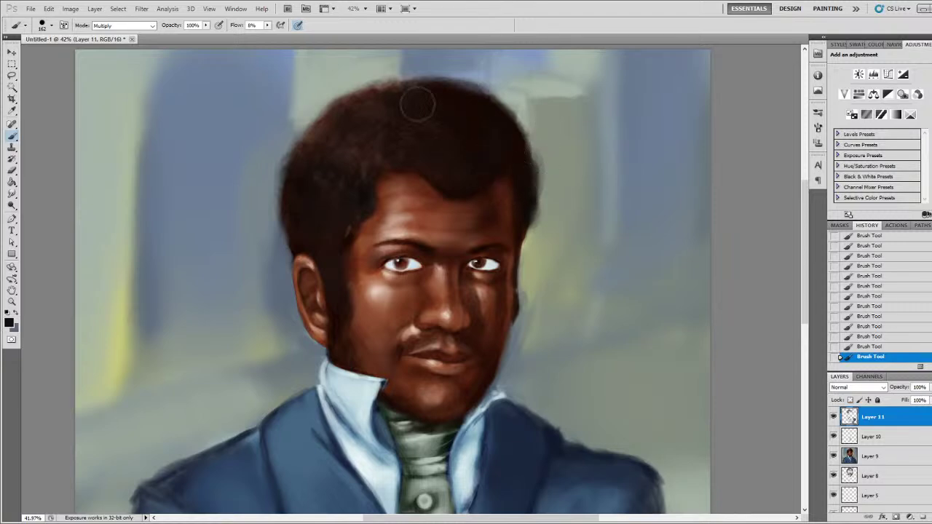
- Return the brush to Normal mode and even out the hair mass and far hairline with sampled dark browns
left_click(149, 25)
left_click(133, 38)
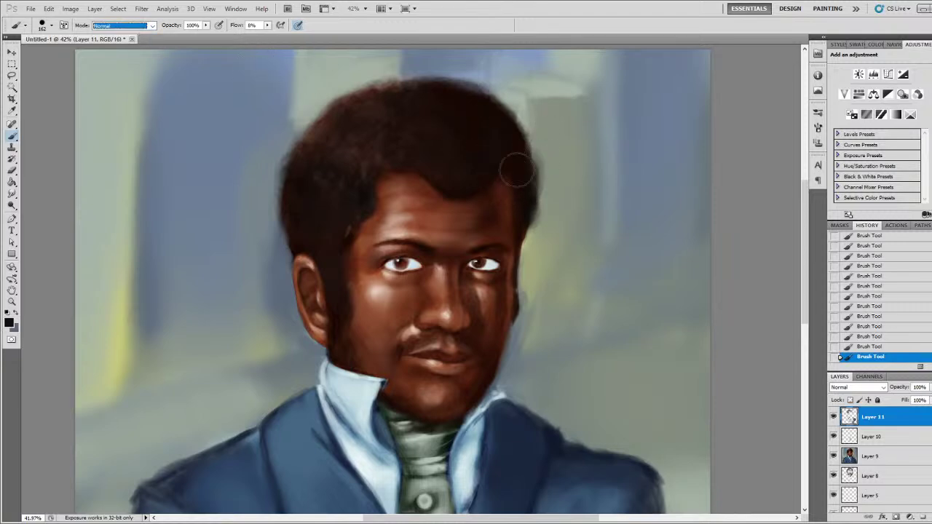
left_click(514, 204, "alt")
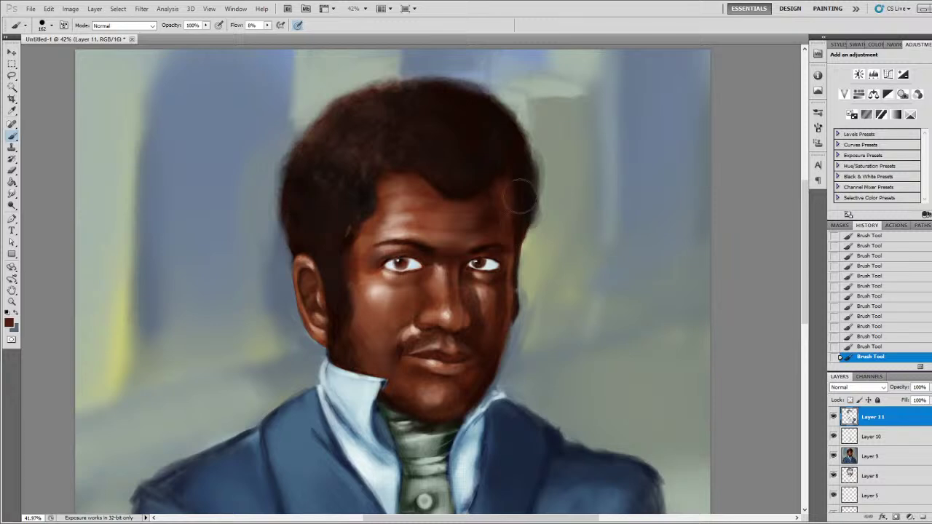
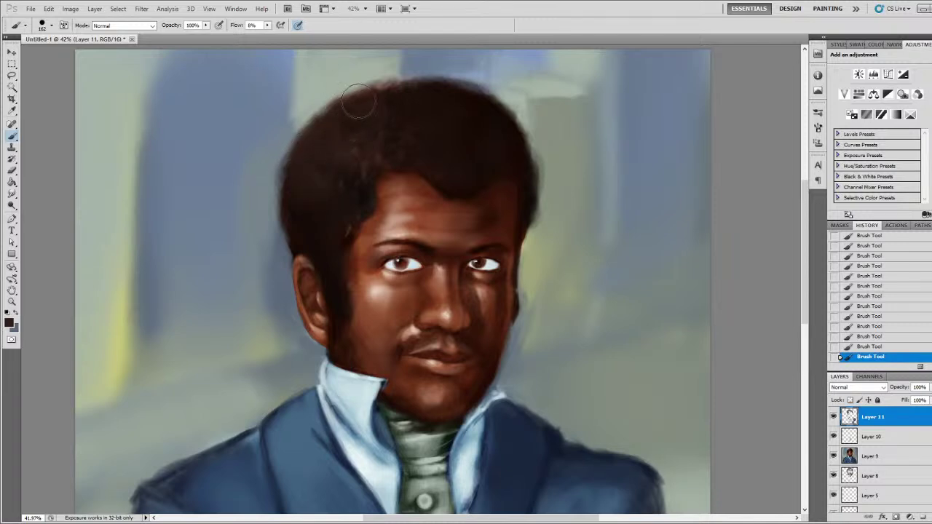
mouse_move(354, 150)
left_mouse_down()
mouse_move(340, 178)
mouse_move(327, 173)
mouse_move(347, 154)
mouse_move(371, 169)
mouse_move(347, 183)
left_mouse_up()
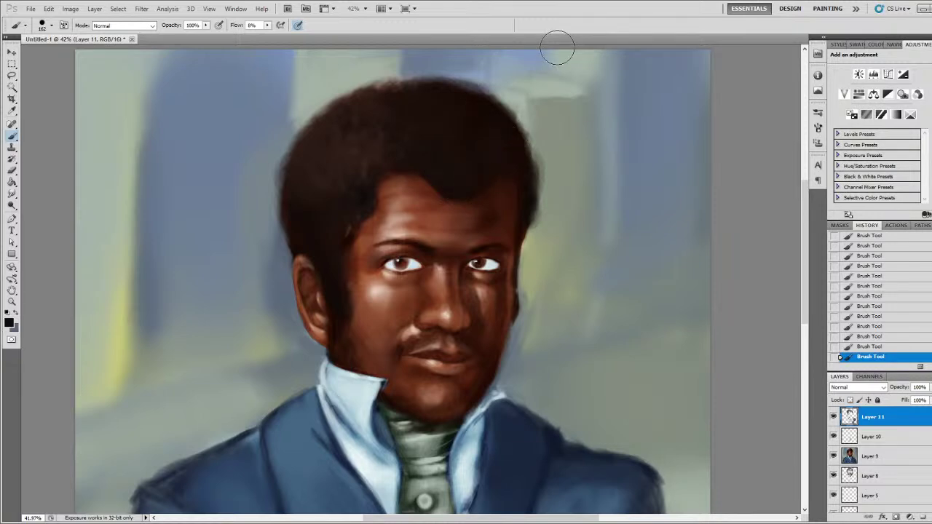
- Refine the white and lower rim of the near eye with sampled eye-white tones using a 37 px brush
scroll(524, 173, "down", 5)
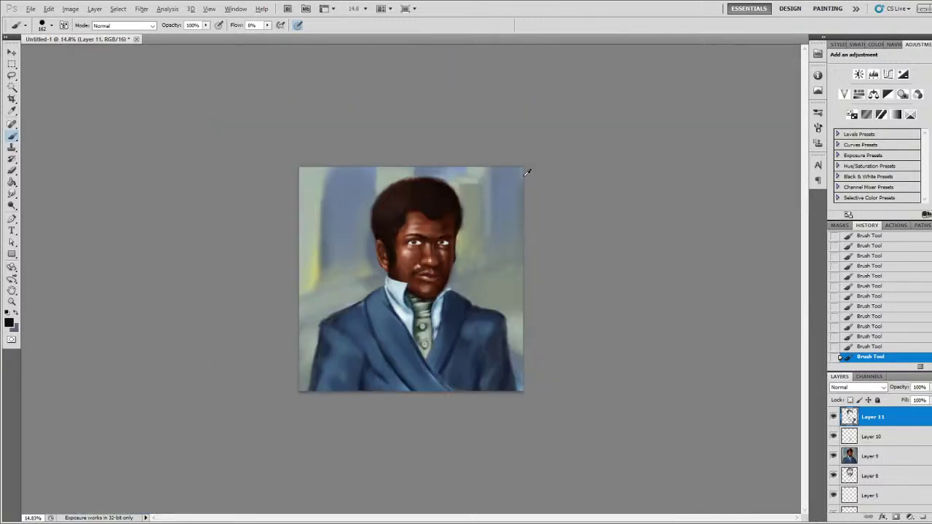
scroll(519, 189, "down", 1)
scroll(463, 271, "down", 2)
scroll(463, 269, "up", 4)
scroll(467, 288, "up", 2)
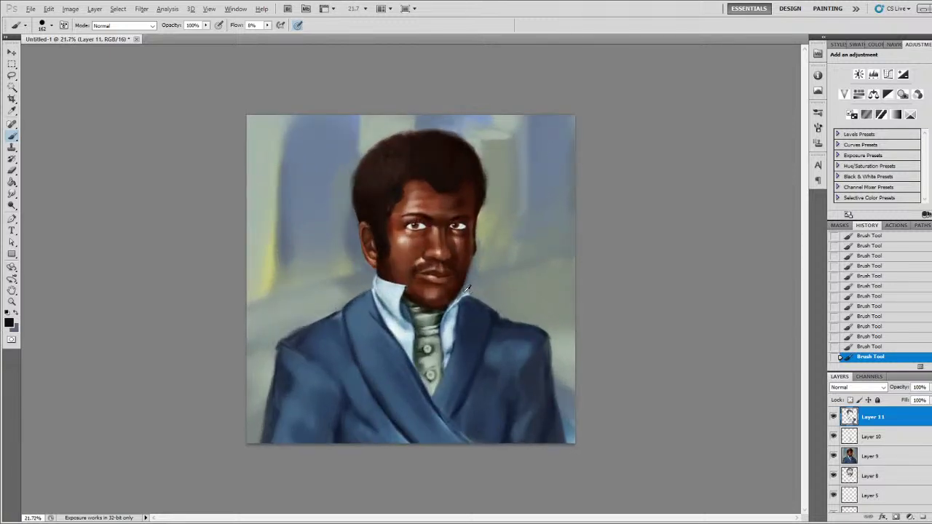
scroll(519, 365, "up", 2)
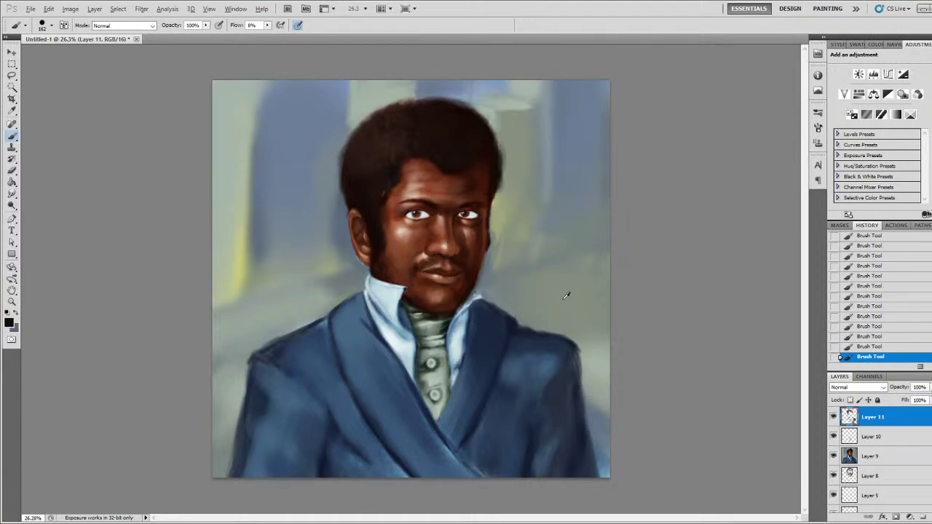
scroll(566, 297, "up", 10)
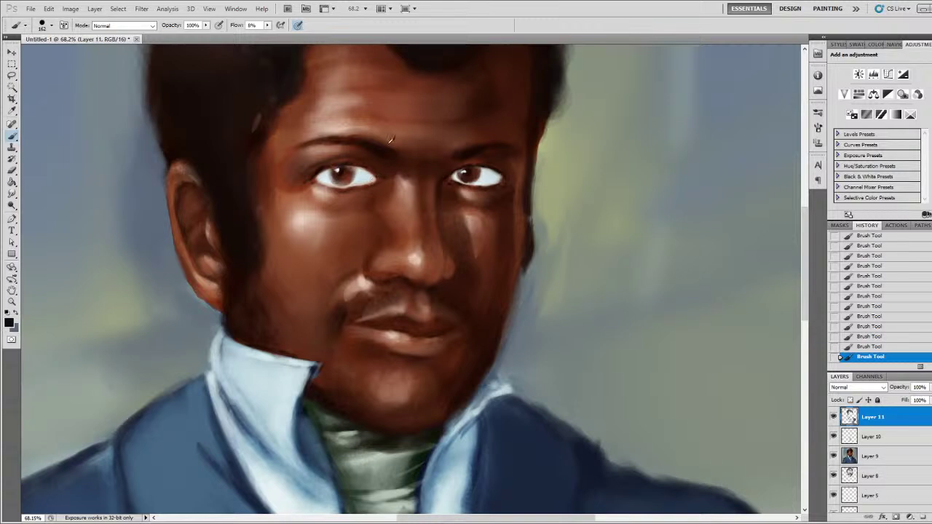
left_click(364, 175, "alt")
left_click_drag(362, 184, 340, 183)
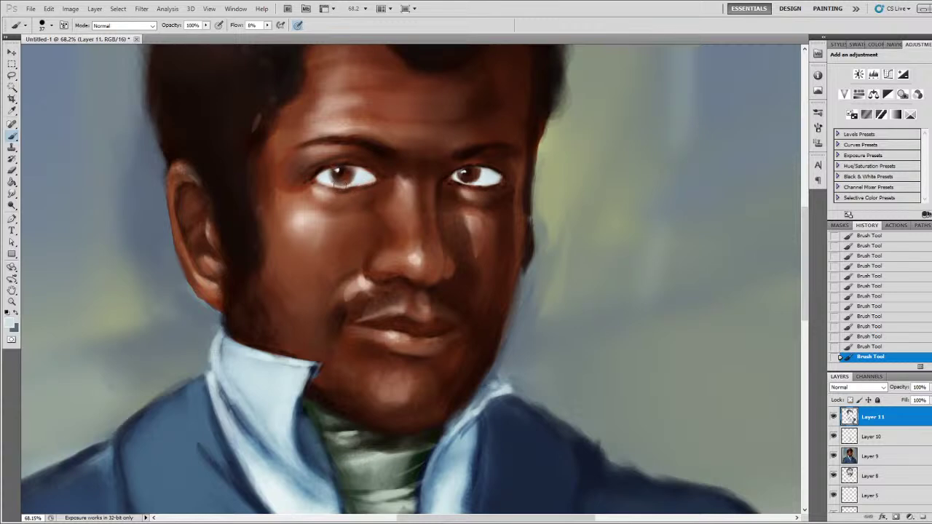
left_click(363, 185, "alt")
left_click(323, 187)
- Touch up the far eye's lower lid and the near eye's lid line with sampled skin tones
left_click(342, 197, "alt")
left_click_drag(474, 191, 465, 194)
left_click(324, 190, "alt")
left_click_drag(339, 166, 314, 175)
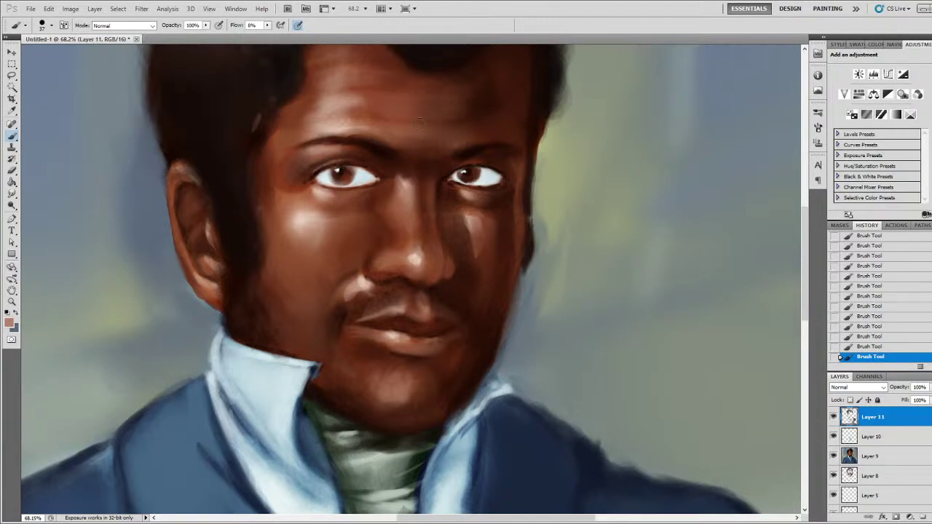
- Define the inner corner and upper lid of the far eye, sampling a dark brown beside the nose
scroll(461, 160, "down", 5)
scroll(472, 159, "up", 5)
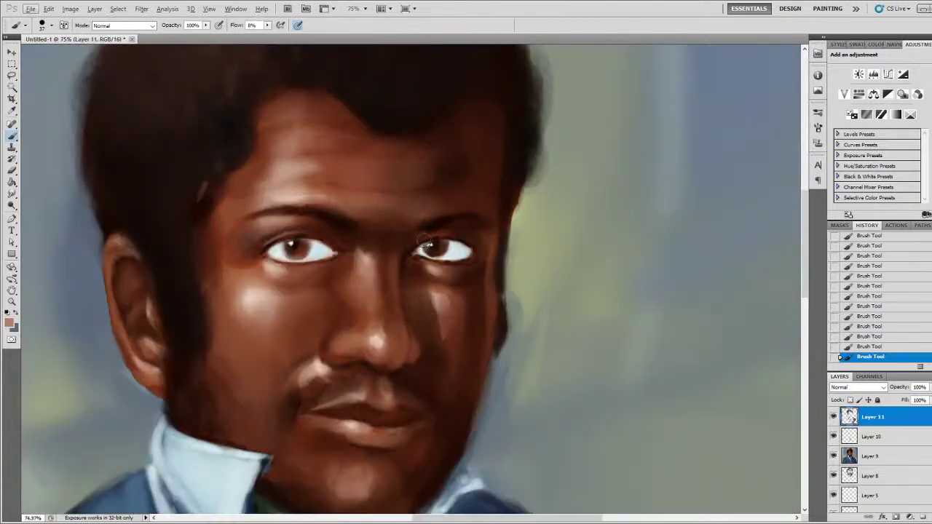
left_click_drag(415, 246, 444, 234)
left_click(408, 254, "alt")
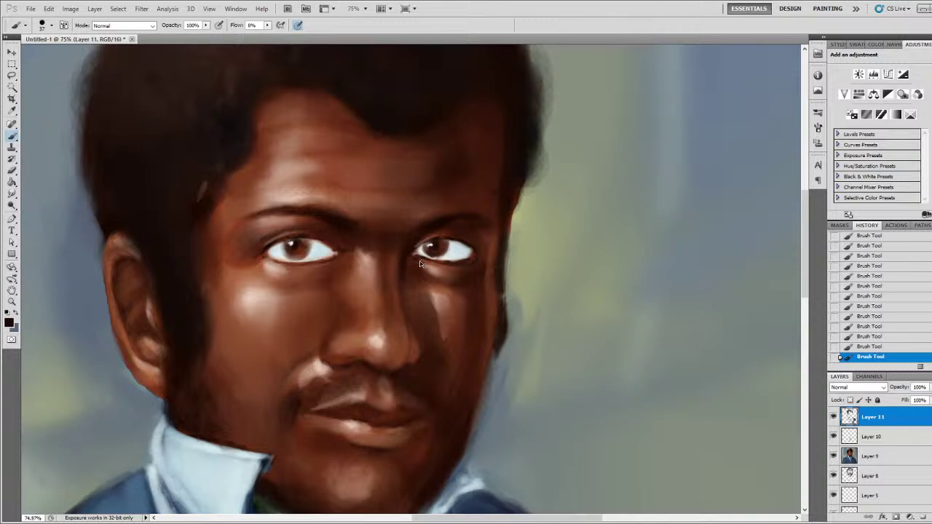
- Blend the near side of the nose bridge into the inner under-eye area with sampled skin browns
left_click(378, 283, "alt")
left_click(339, 286, "alt")
left_click(362, 273, "alt")
mouse_move(352, 291)
left_mouse_down()
mouse_move(355, 256)
mouse_move(351, 293)
left_mouse_up()
left_click(291, 299, "alt")
left_click(328, 276, "alt")
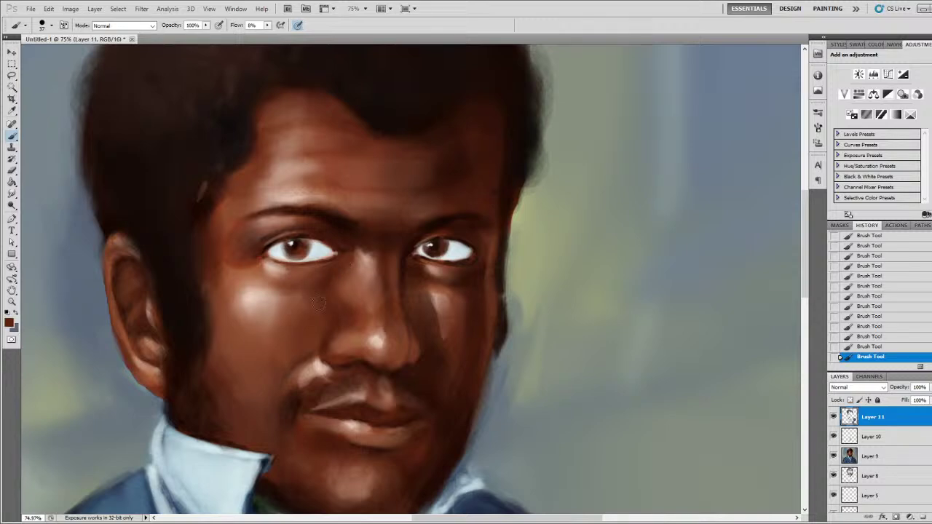
- Smooth the skin beneath the near eye into the cheek highlight with sampled mid-browns
left_click(305, 303, "alt")
left_click_drag(297, 303, 372, 321)
mouse_move(293, 302)
left_mouse_down()
mouse_move(284, 293)
mouse_move(289, 298)
left_mouse_up()
left_click(275, 290, "alt")
left_click_drag(295, 291, 262, 297)
- Soften the highlights on the near cheek, nose and far cheek with sampled skin tones using a 139 px brush at 1% flow
left_click(256, 293, "alt")
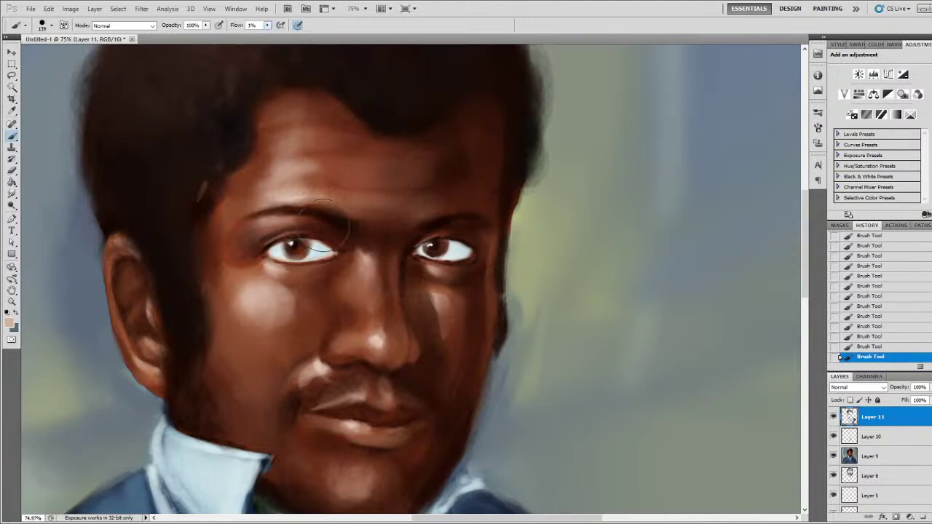
left_click(297, 325, "alt")
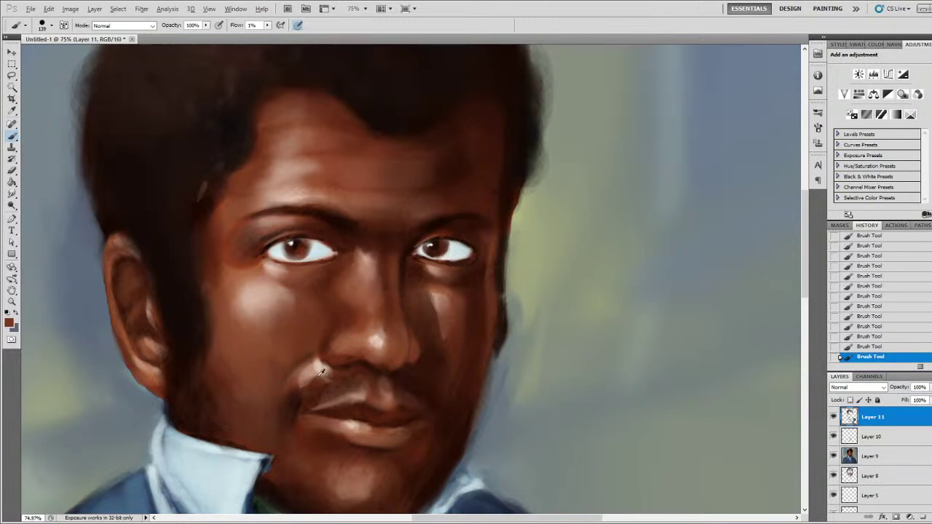
left_click(305, 391, "alt")
left_click(379, 343, "alt")
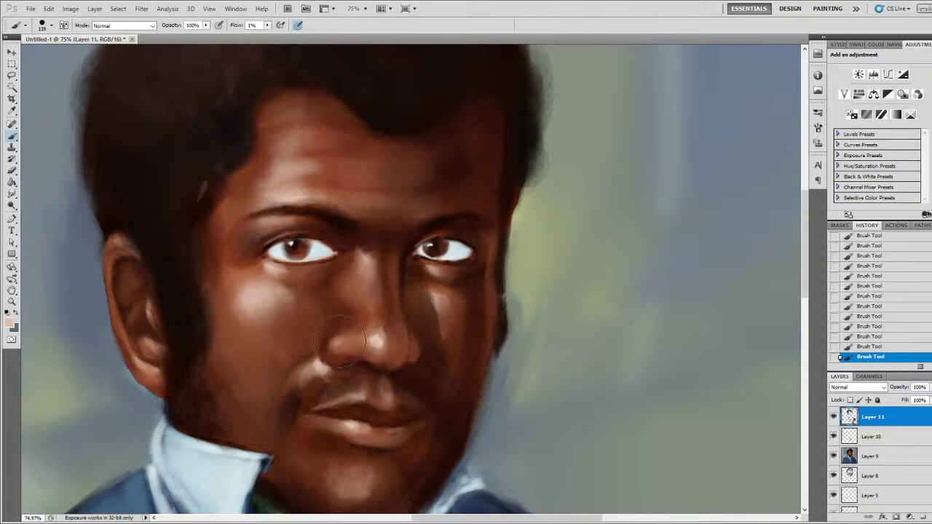
mouse_move(444, 347)
left_mouse_down()
mouse_move(400, 361)
mouse_move(407, 341)
mouse_move(397, 365)
mouse_move(407, 337)
left_mouse_up()
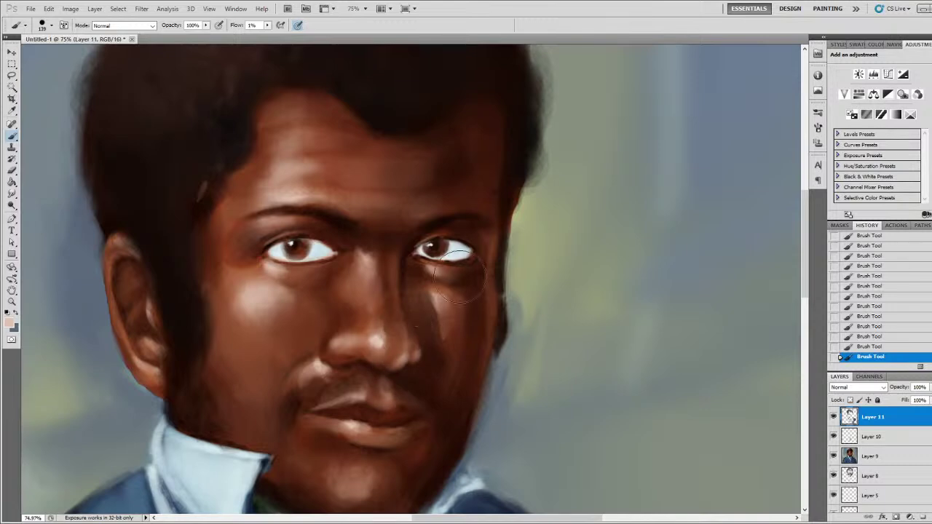
scroll(501, 257, "down", 5)
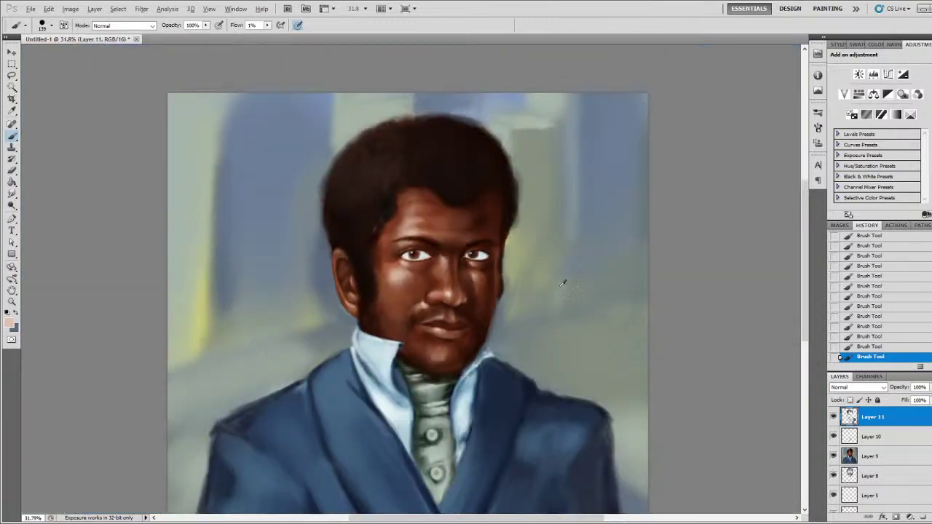
scroll(566, 322, "up", 1)
mouse_move(439, 373)
left_mouse_down()
mouse_move(435, 360)
mouse_move(437, 378)
mouse_move(461, 337)
mouse_move(499, 322)
left_mouse_up()
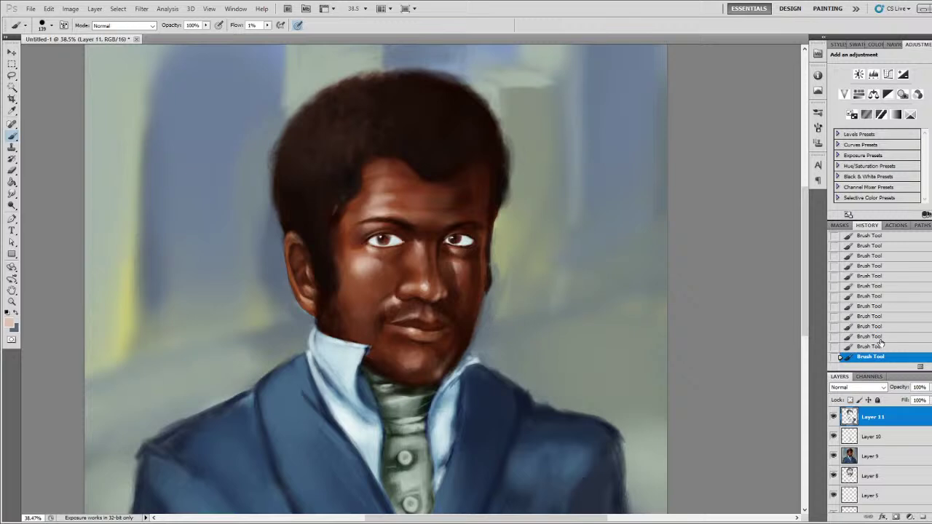
- Brush the light skin tone softly over the lower lip and the far side of the jaw at 1% flow
mouse_move(441, 336)
left_mouse_down()
mouse_move(426, 338)
mouse_move(437, 340)
left_mouse_up()
left_click_drag(429, 328, 457, 324)
mouse_move(435, 326)
left_mouse_down()
mouse_move(426, 329)
mouse_move(497, 310)
mouse_move(476, 325)
left_mouse_up()
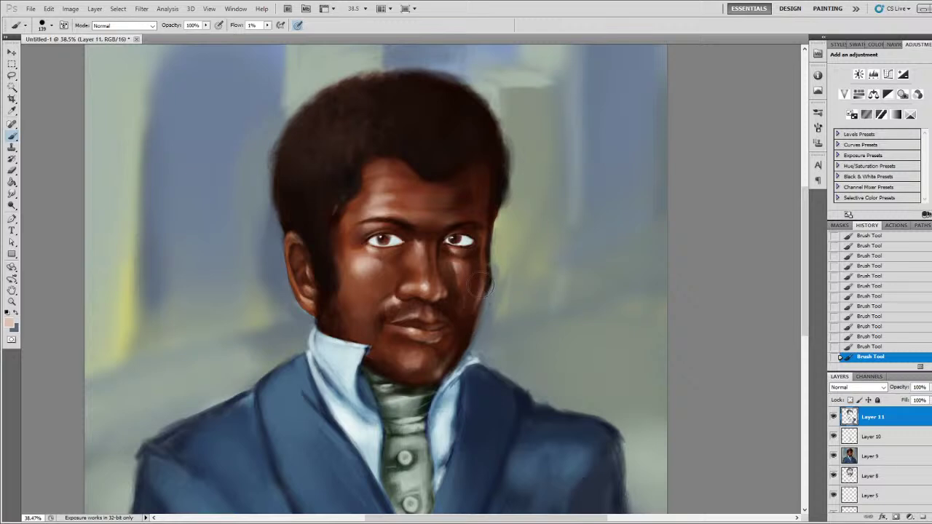
- Blend the far cheek's edge and the shadowed side of the nose with sampled dark skin browns
left_click_drag(478, 290, 480, 269)
left_click(469, 286, "alt")
mouse_move(473, 290)
left_mouse_down()
mouse_move(470, 268)
mouse_move(476, 291)
mouse_move(465, 331)
left_mouse_up()
mouse_move(452, 270)
left_mouse_down()
mouse_move(442, 267)
mouse_move(444, 251)
mouse_move(460, 276)
mouse_move(444, 263)
left_mouse_up()
left_click(436, 252, "alt")
left_click_drag(443, 277, 441, 259)
mouse_move(450, 275)
left_mouse_down()
mouse_move(491, 331)
mouse_move(493, 320)
mouse_move(463, 322)
mouse_move(460, 299)
mouse_move(455, 314)
mouse_move(464, 304)
mouse_move(430, 299)
left_mouse_up()
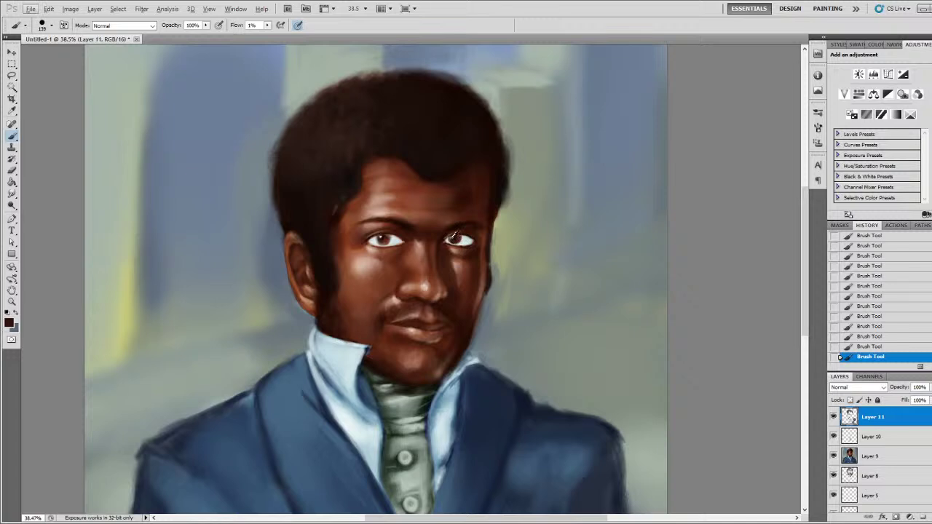
- Deepen the shadows around the crossing lapels with sampled dark navy, using a 339 px brush at 1% flow
scroll(451, 225, "down", 4)
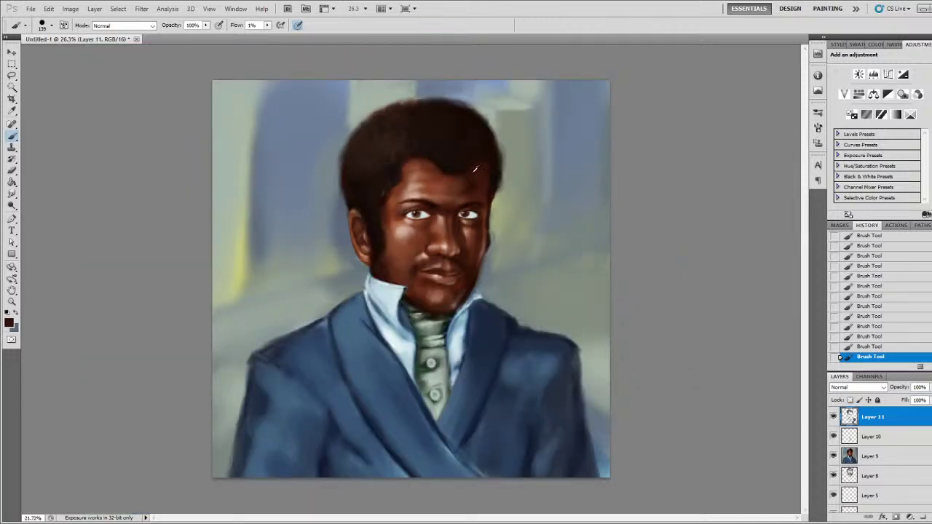
scroll(392, 279, "up", 6)
scroll(552, 276, "down", 2)
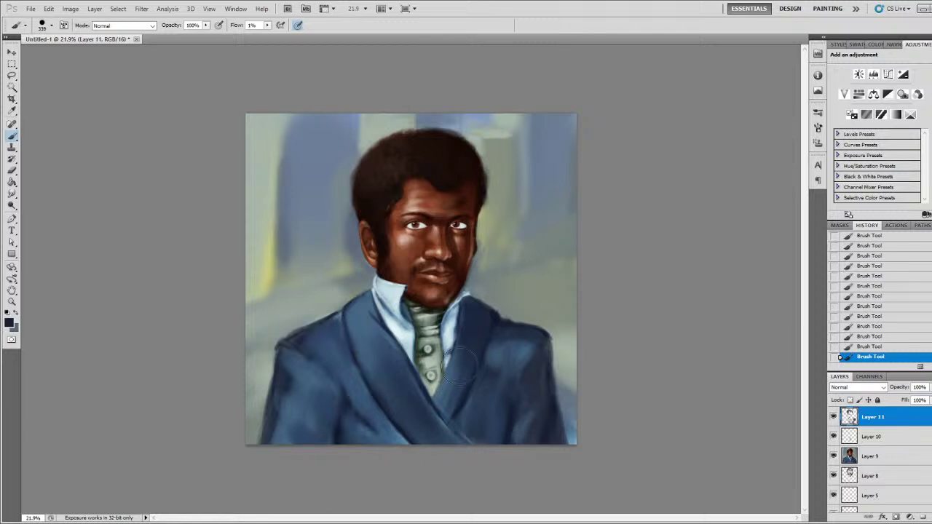
left_click(433, 398, "alt")
left_click(431, 399, "alt")
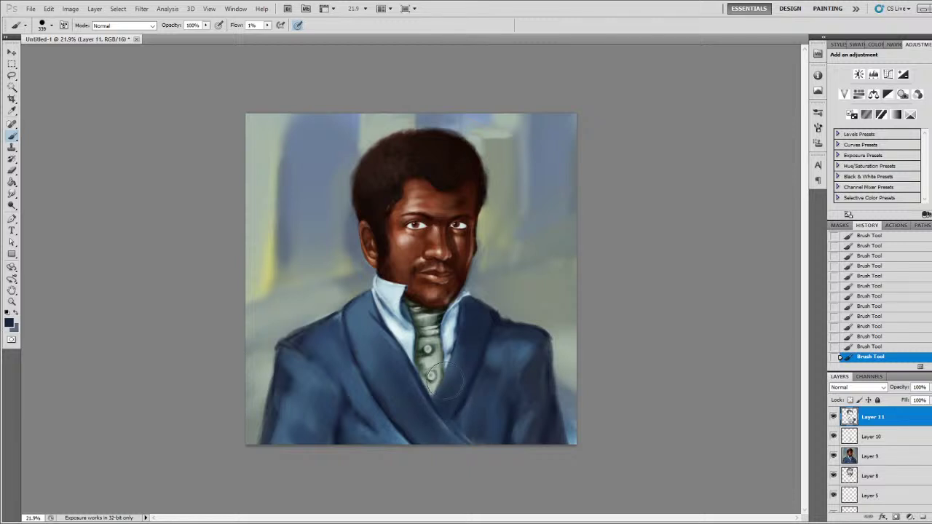
left_click(465, 399, "alt")
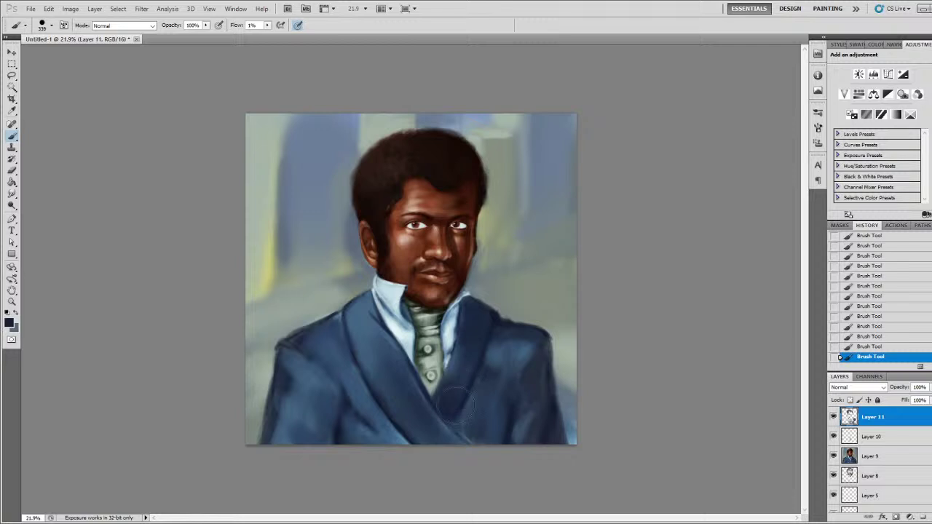
mouse_move(479, 442)
left_mouse_down()
mouse_move(473, 436)
mouse_move(476, 442)
left_mouse_up()
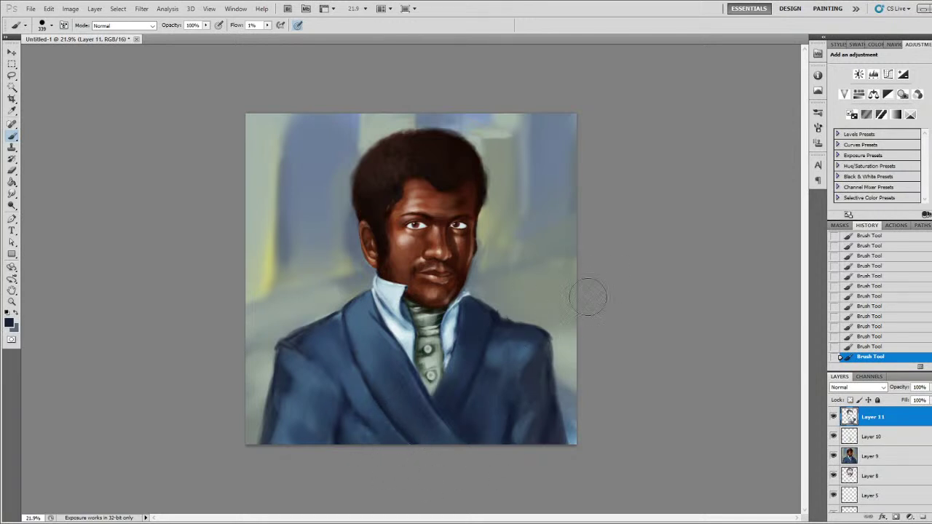
- Rework the coat folds and far lapel with sampled blues at 9% flow, and return the flow to 1%
left_click(446, 421, "alt")
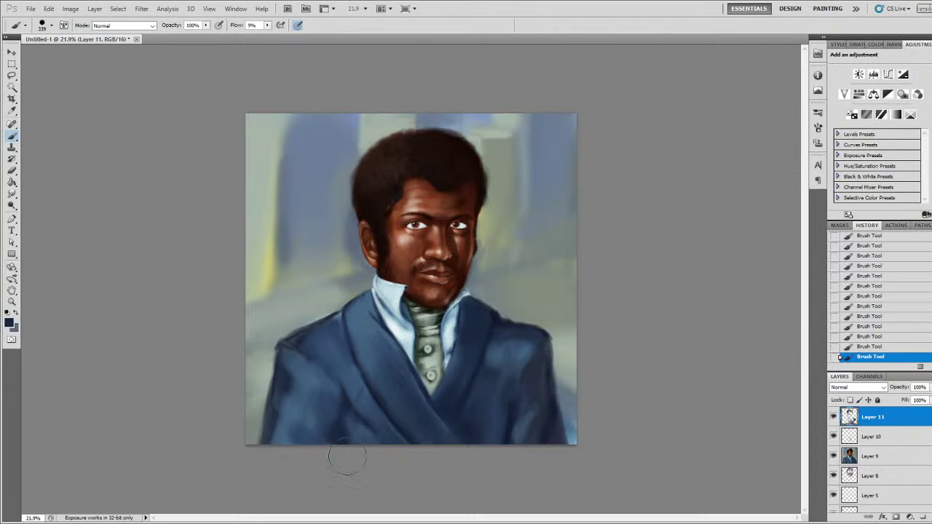
left_click(291, 402, "alt")
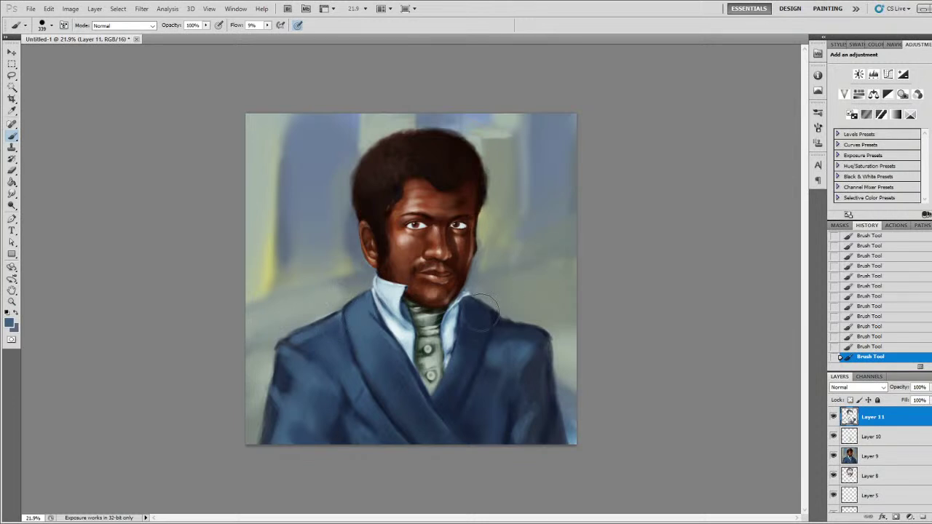
mouse_move(461, 355)
left_mouse_down()
mouse_move(463, 346)
mouse_move(433, 373)
mouse_move(441, 397)
left_mouse_up()
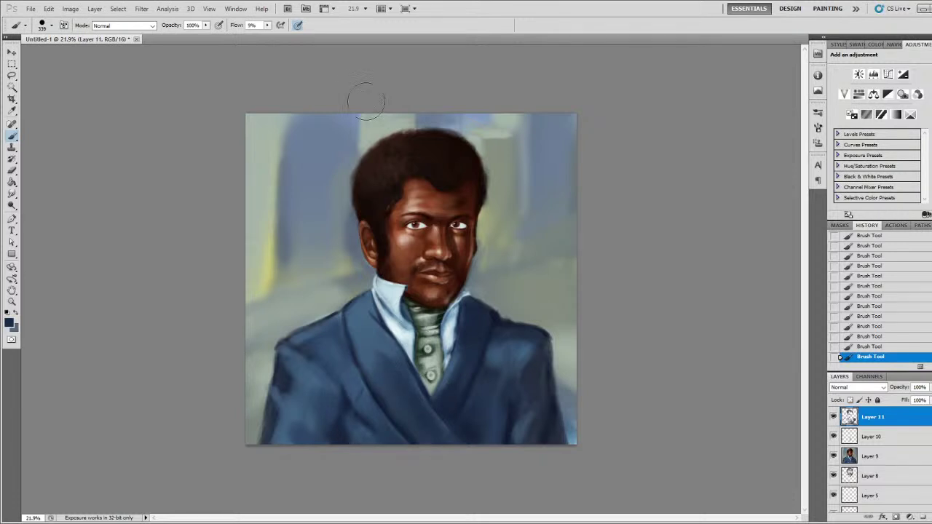
left_click_drag(269, 30, 262, 30)
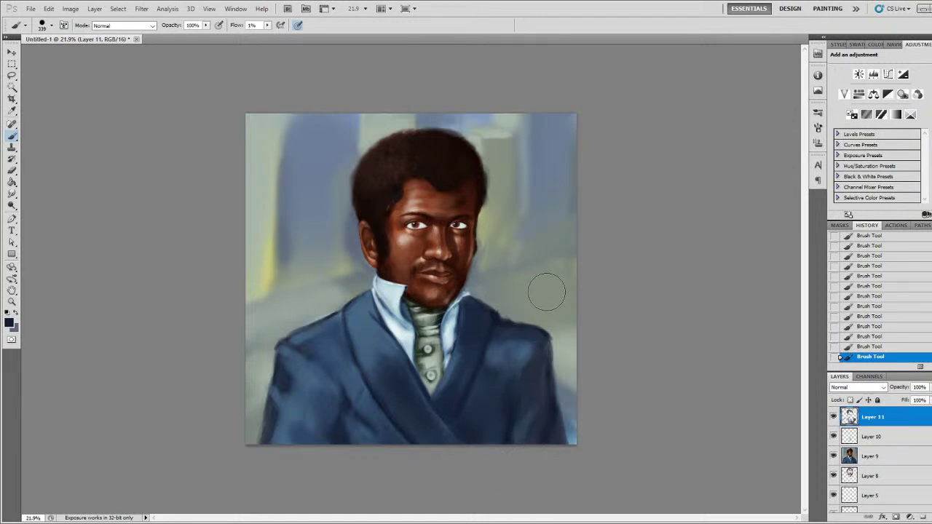
- Lighten the upper background and hair edge with soft pale lavender and cream strokes, using a 960 px brush at 1% flow
scroll(547, 292, "down", 4)
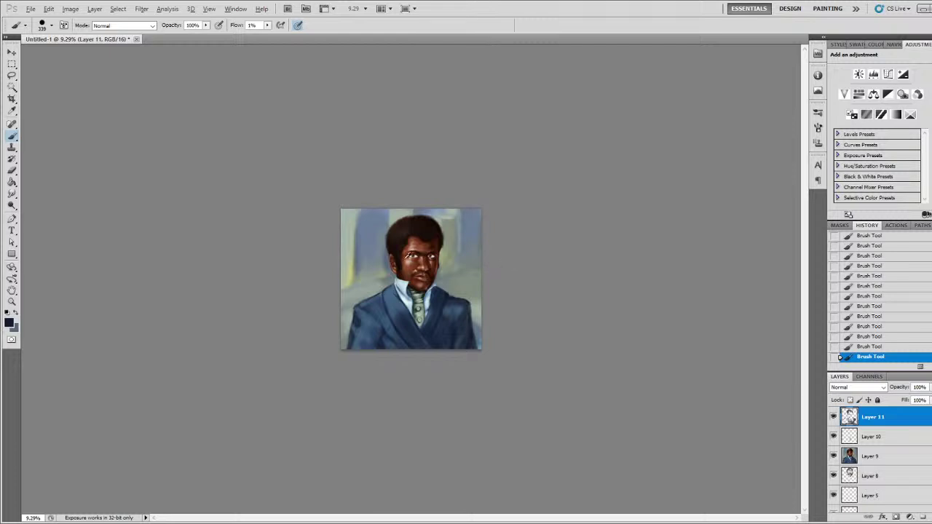
scroll(409, 256, "up", 5)
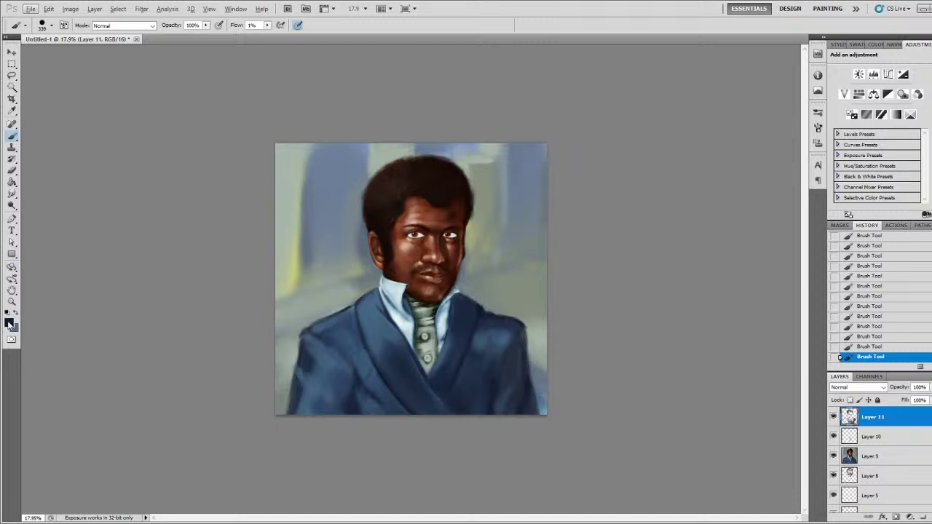
key("i")
key("b")
mouse_move(318, 112)
left_mouse_down()
mouse_move(312, 173)
mouse_move(323, 146)
mouse_move(416, 87)
left_mouse_up()
key("i")
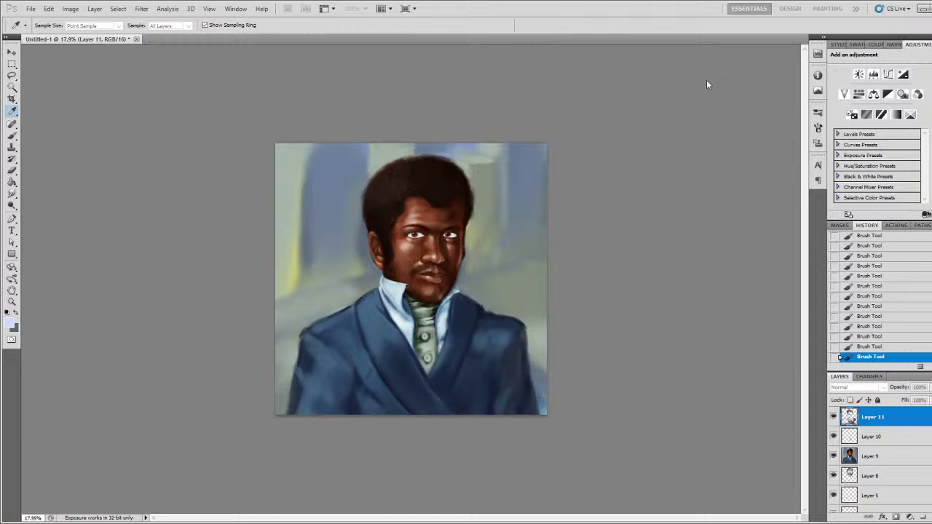
key("b")
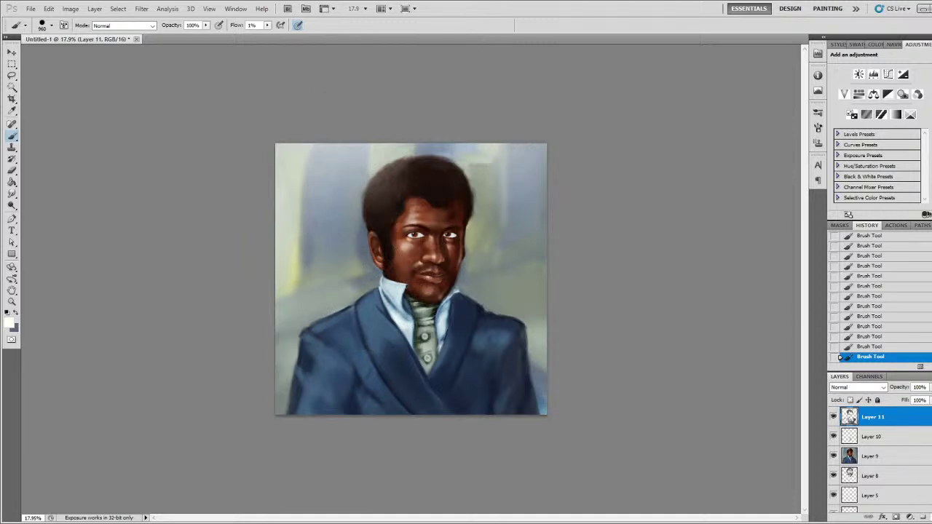
- Add a new layer in Color Dodge mode and brush pale cream light over the near shoulder and collar
left_click(922, 516)
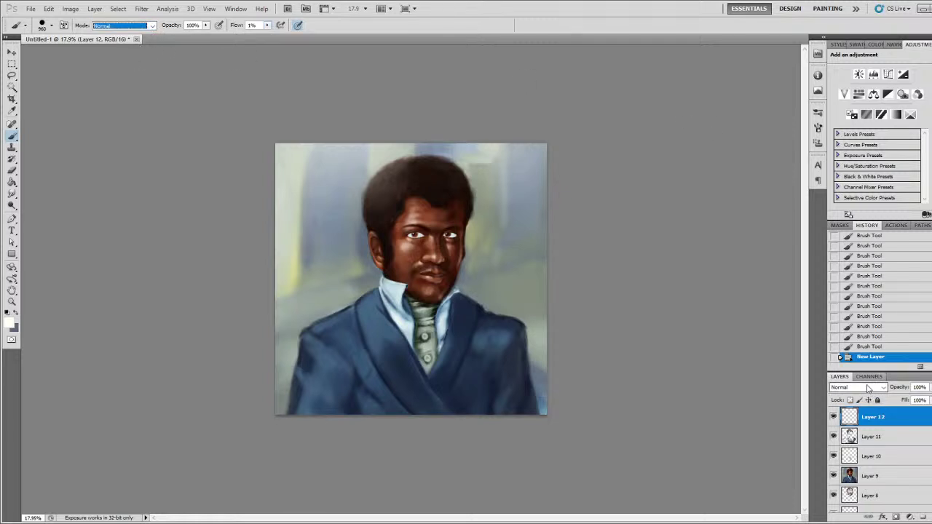
left_click(858, 219)
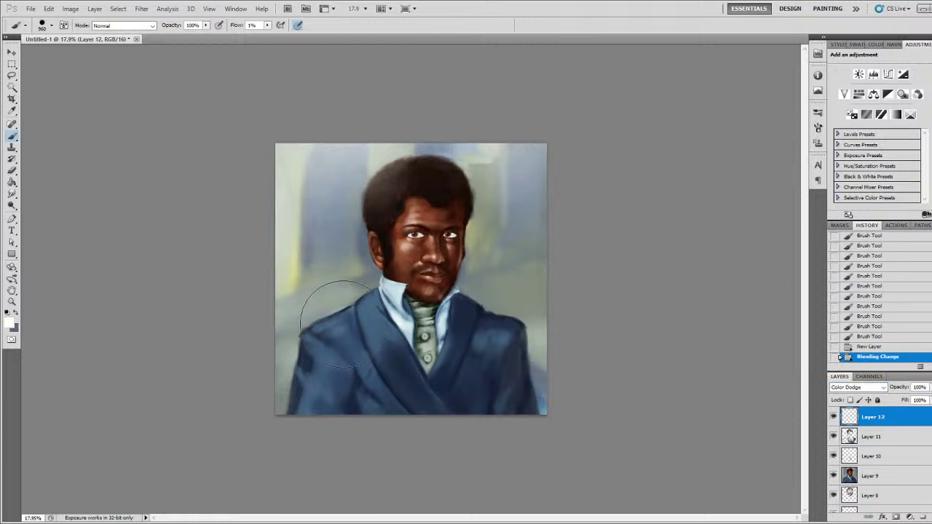
mouse_move(336, 327)
left_mouse_down()
mouse_move(349, 348)
mouse_move(358, 334)
mouse_move(310, 355)
mouse_move(316, 382)
mouse_move(322, 354)
mouse_move(308, 342)
mouse_move(324, 364)
mouse_move(310, 397)
mouse_move(319, 389)
mouse_move(298, 370)
mouse_move(311, 386)
mouse_move(300, 424)
mouse_move(329, 348)
mouse_move(374, 318)
mouse_move(375, 342)
mouse_move(370, 307)
mouse_move(392, 314)
mouse_move(399, 250)
mouse_move(417, 240)
mouse_move(405, 250)
mouse_move(410, 215)
mouse_move(419, 209)
mouse_move(421, 218)
mouse_move(409, 203)
mouse_move(431, 220)
mouse_move(435, 255)
mouse_move(412, 253)
mouse_move(427, 287)
mouse_move(423, 295)
mouse_move(401, 240)
mouse_move(412, 233)
mouse_move(407, 193)
mouse_move(382, 175)
mouse_move(372, 186)
mouse_move(410, 210)
mouse_move(441, 189)
mouse_move(479, 218)
mouse_move(437, 240)
mouse_move(431, 284)
mouse_move(408, 294)
left_mouse_up()
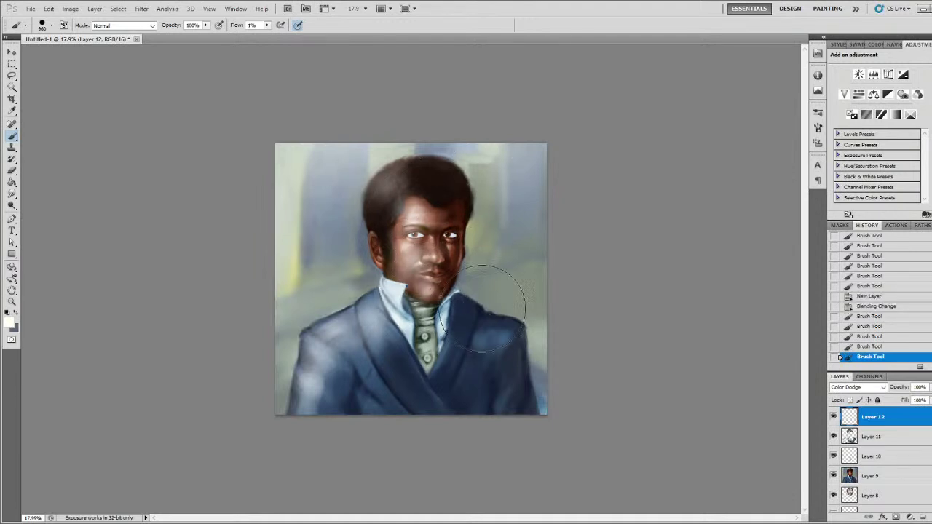
- Brush cream glow onto the lapel crossing, far shoulder and face, redoing the stroke on the far shoulder
mouse_move(437, 367)
left_mouse_down()
mouse_move(446, 355)
mouse_move(441, 362)
left_mouse_up()
mouse_move(503, 335)
left_mouse_down()
mouse_move(480, 338)
mouse_move(513, 315)
left_mouse_up()
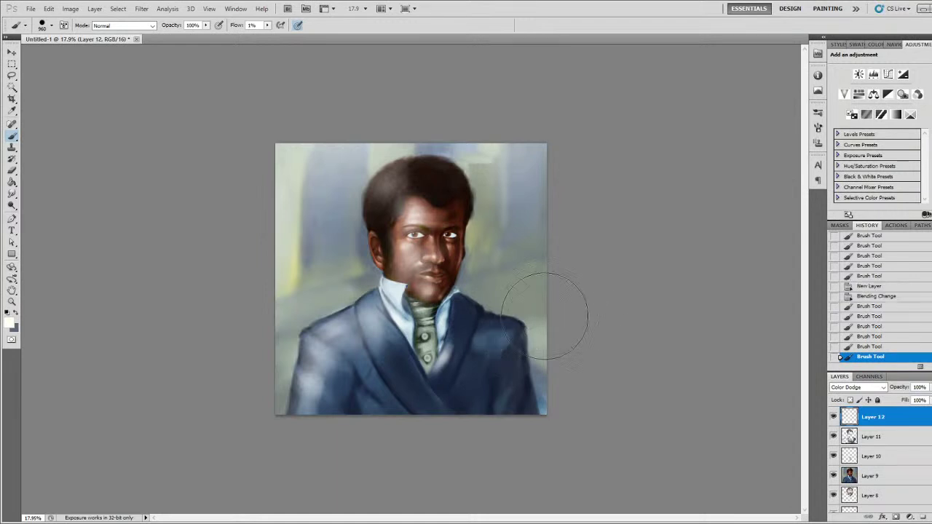
key("ctrl+alt+z")
left_click_drag(510, 338, 499, 349)
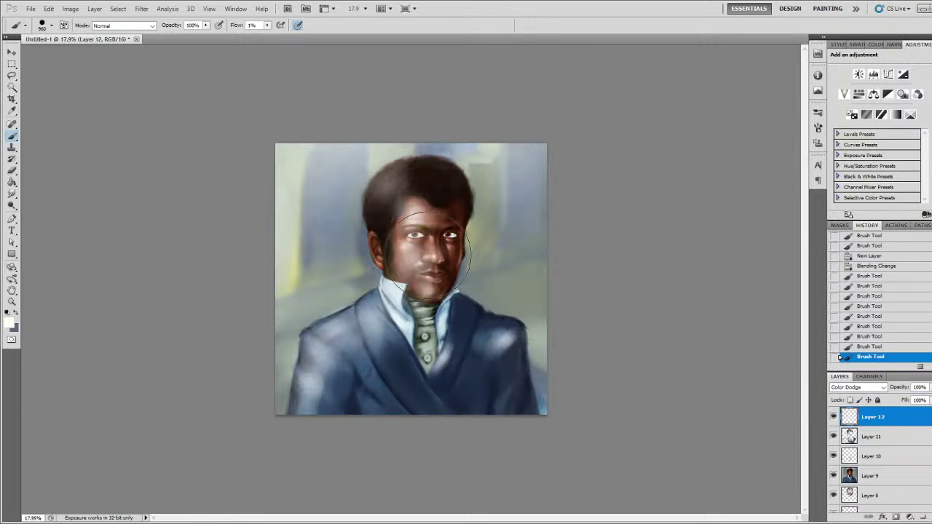
left_click_drag(431, 255, 415, 233)
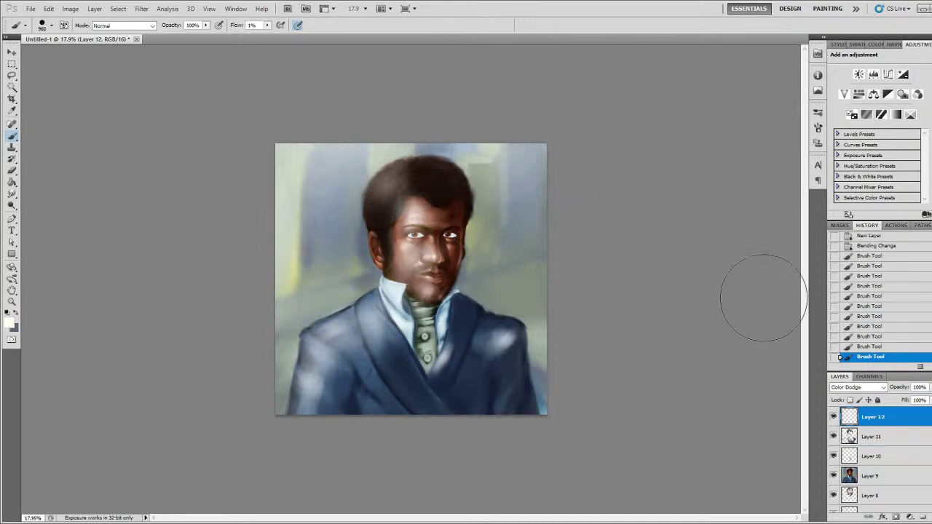
- Reduce the Color Dodge layer's fill to 65%, judging the glow at several zoom levels
left_click_drag(930, 411, 913, 413)
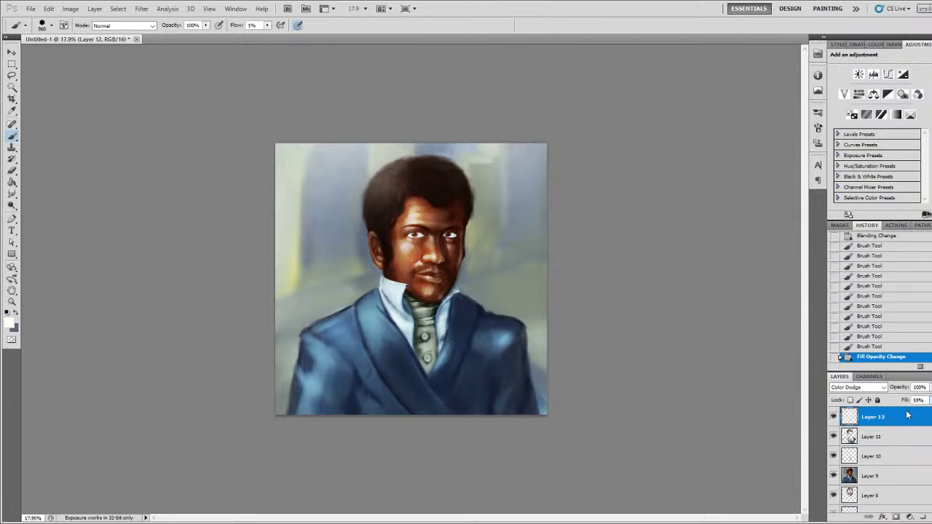
scroll(907, 415, "down", 12)
scroll(455, 242, "up", 7)
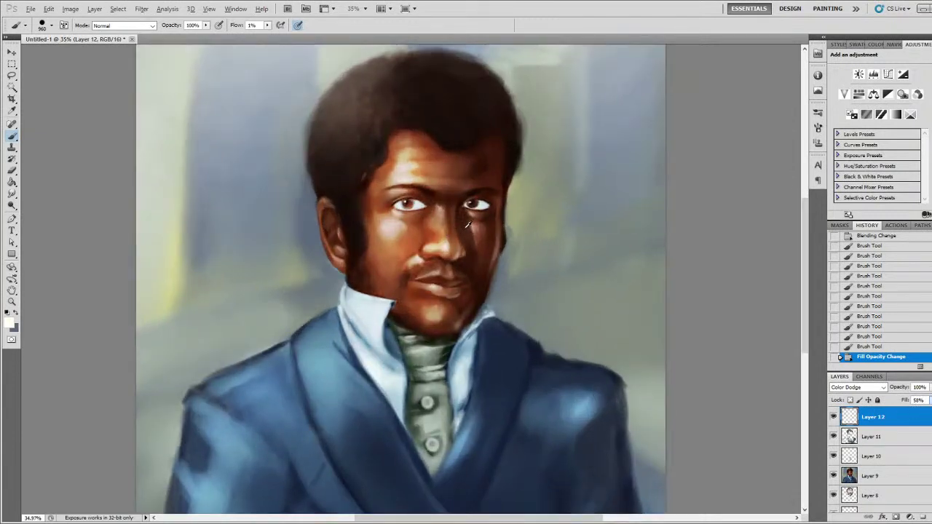
scroll(467, 226, "down", 1)
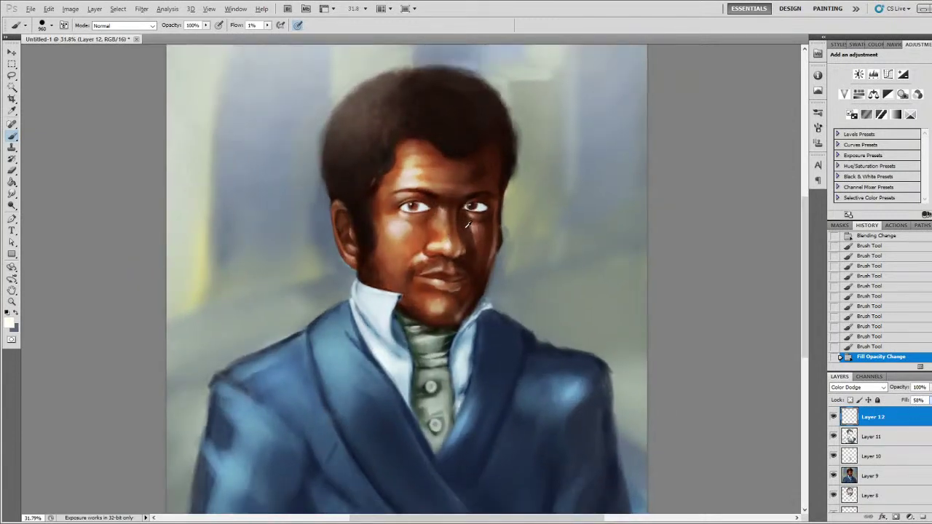
scroll(481, 225, "down", 5)
scroll(480, 227, "up", 2)
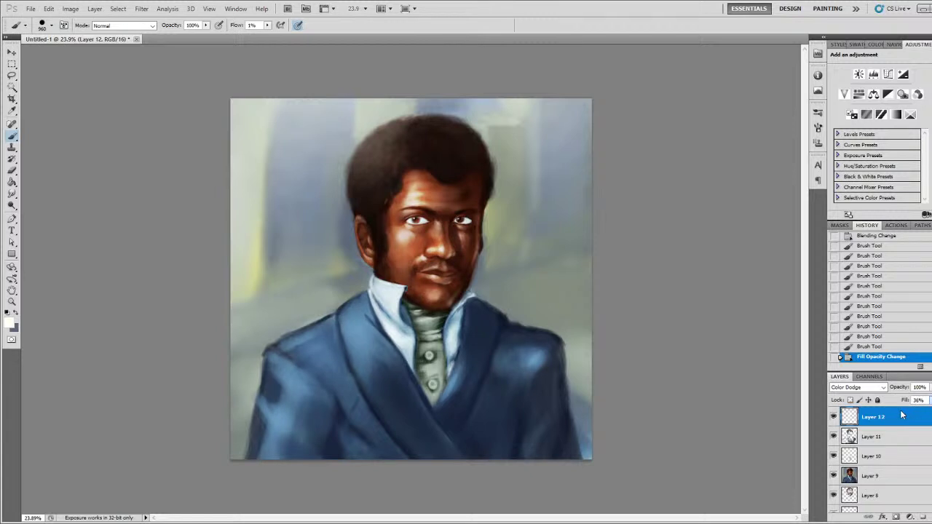
left_click_drag(908, 415, 913, 415)
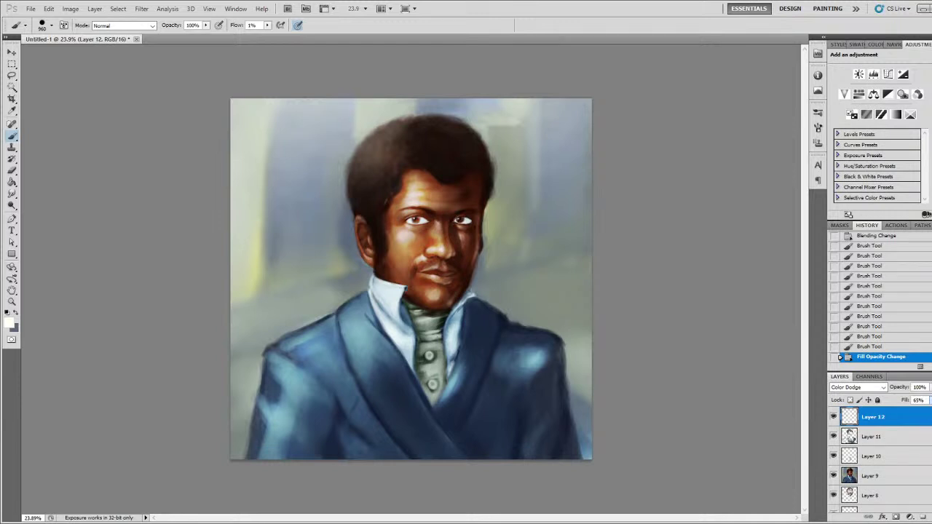
- Lower the Color Dodge layer's opacity to 50% to soften the highlights
left_click_drag(921, 397, 920, 397)
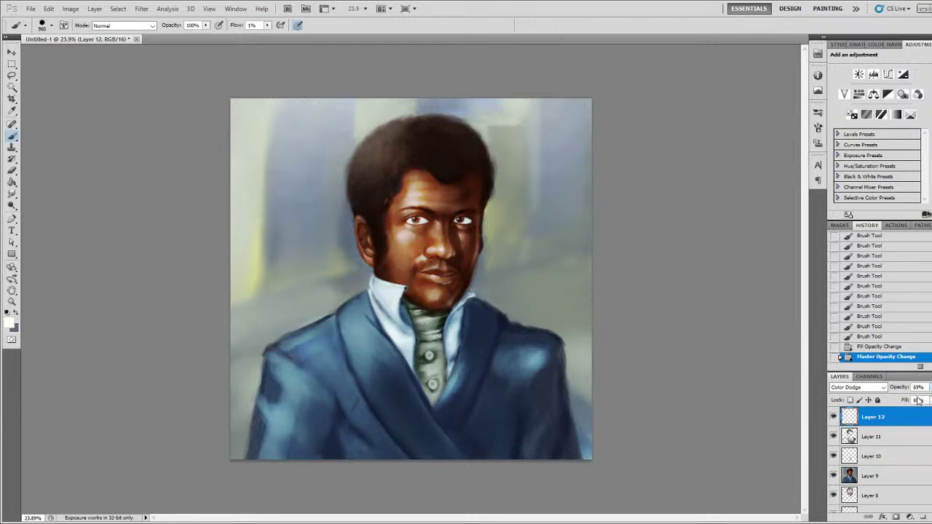
scroll(501, 217, "down", 3)
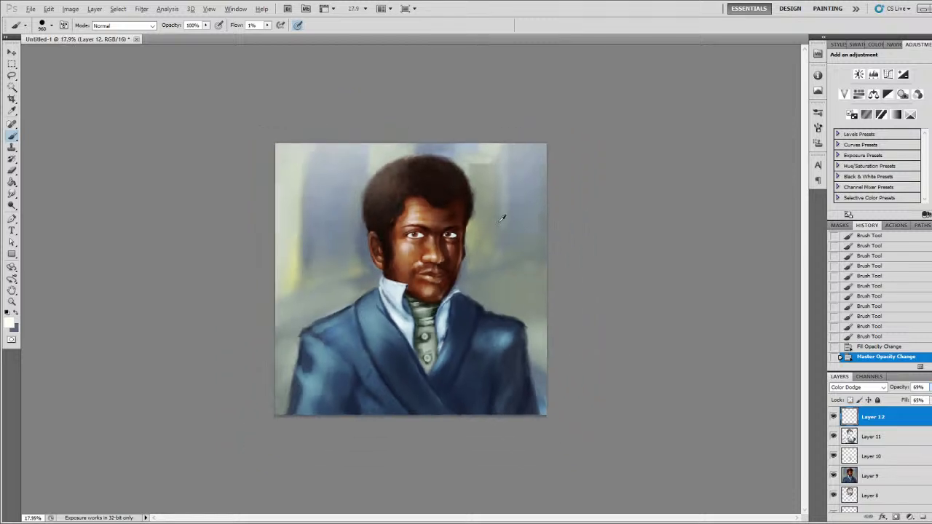
scroll(499, 226, "up", 2)
scroll(495, 232, "up", 2)
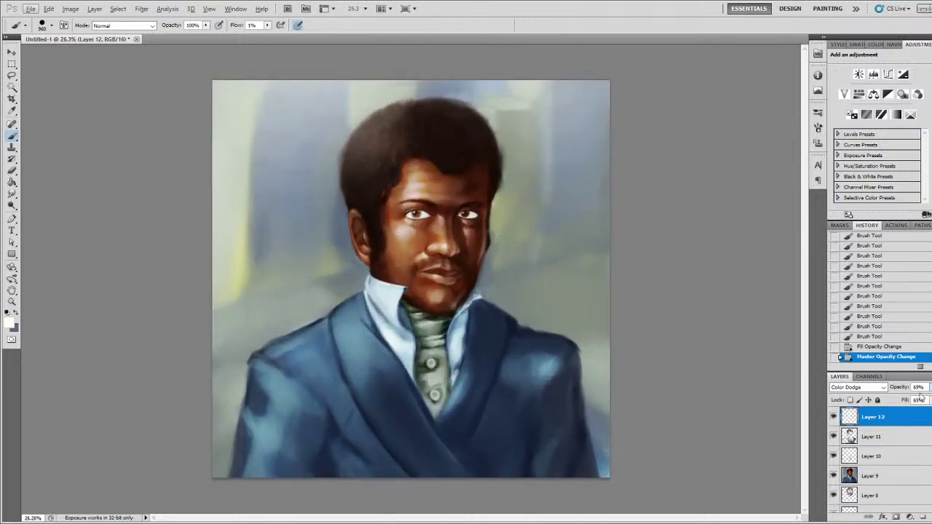
left_click_drag(915, 404, 912, 402)
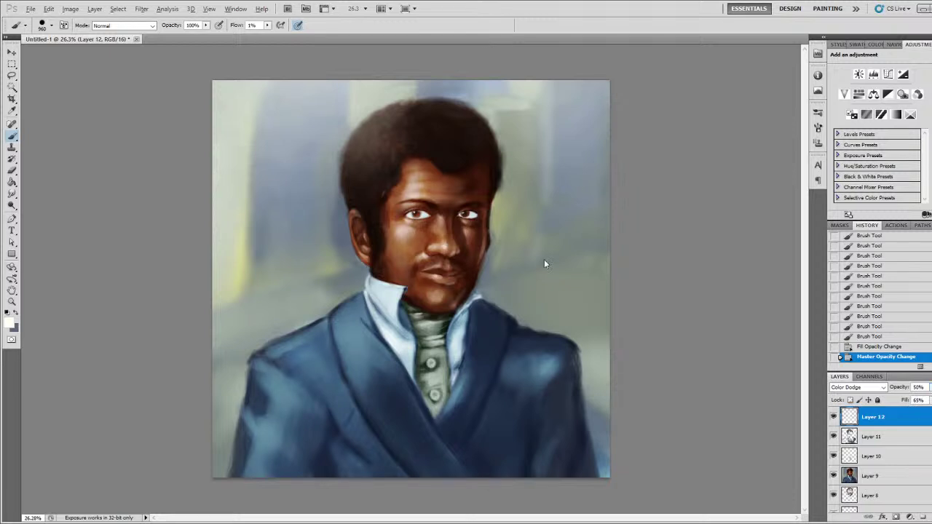
scroll(545, 262, "down", 4)
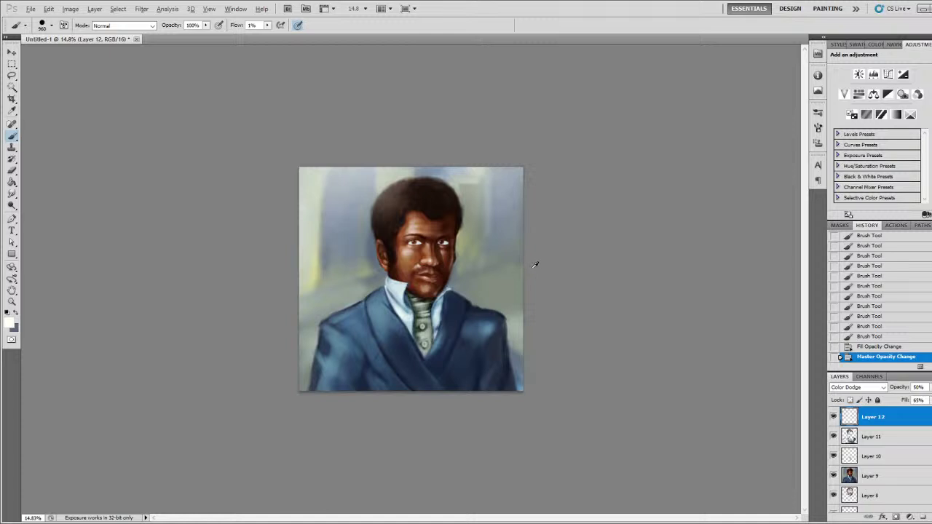
- Compare the portrait with the Color Dodge highlight layer hidden and shown
scroll(534, 269, "up", 1)
left_click(834, 418)
left_click(833, 417)
left_click(834, 417)
left_click(834, 417)
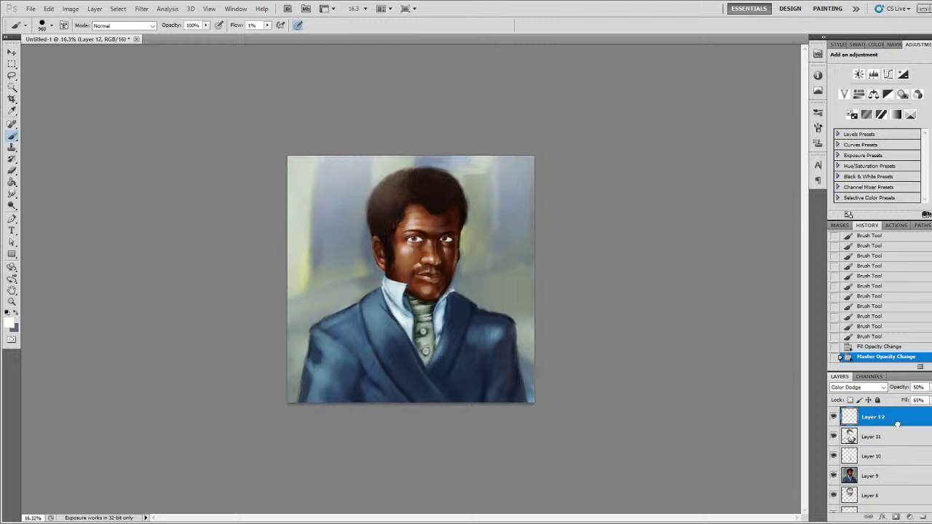
- Add a new Color Dodge layer and brush cream glow onto the near shoulder, upper sleeve and near lapel
key("ctrl+j")
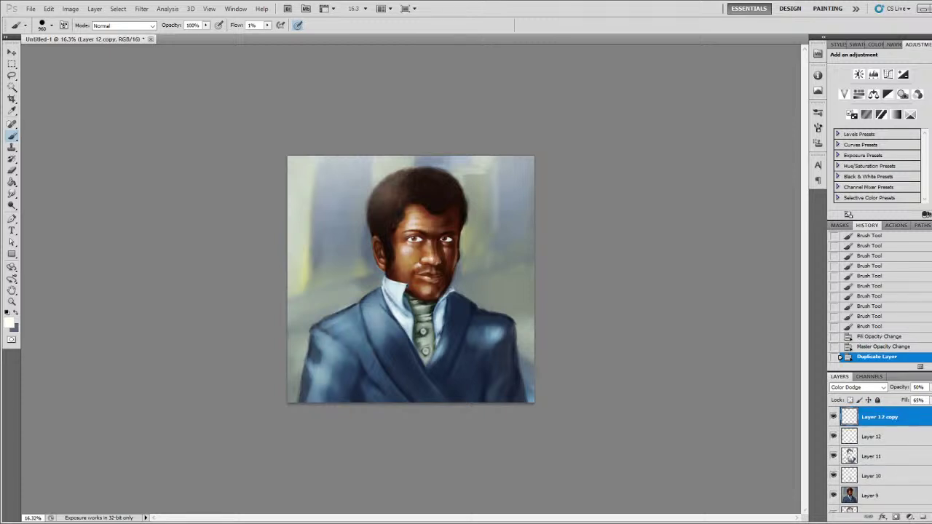
key("ctrl+z")
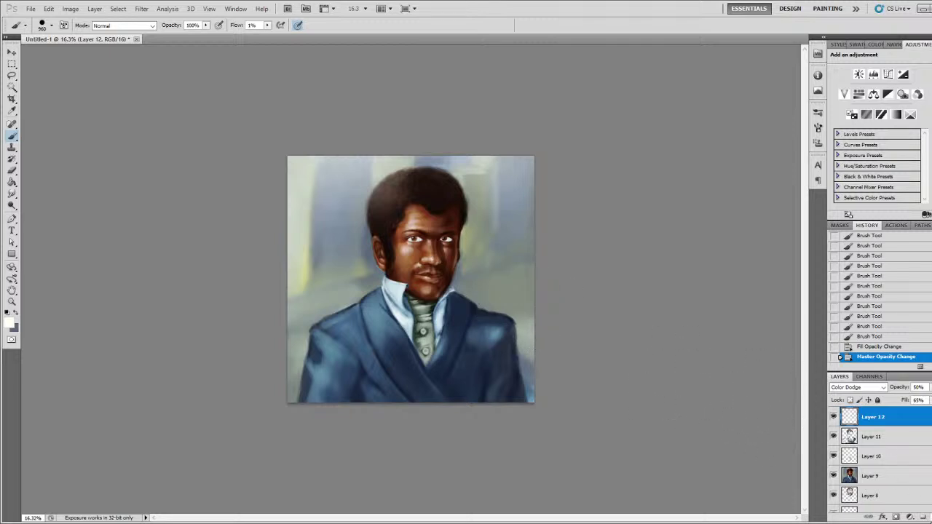
left_click(923, 517)
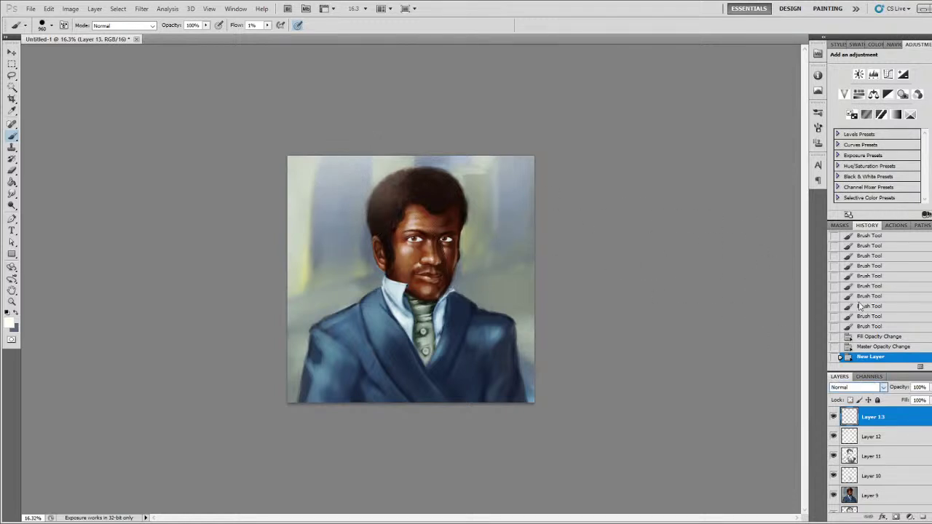
left_click(862, 219)
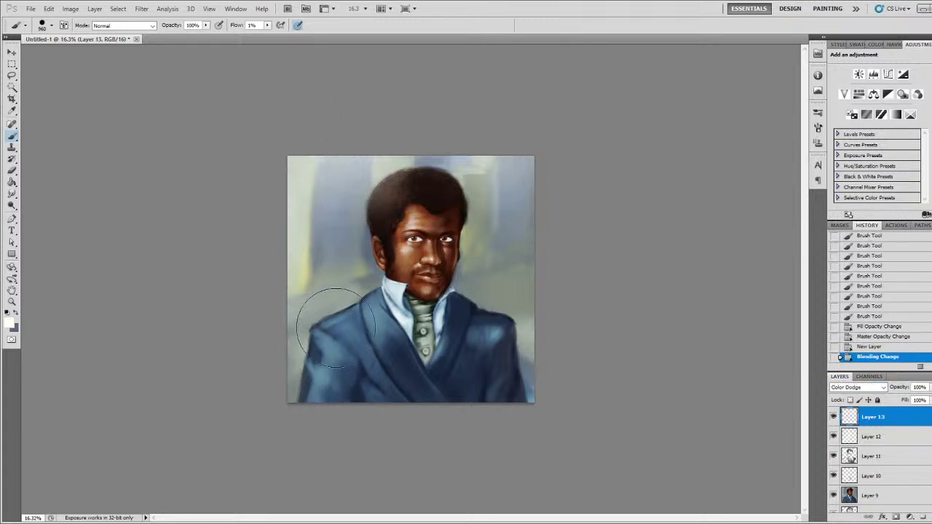
mouse_move(332, 324)
left_mouse_down()
mouse_move(346, 332)
mouse_move(324, 329)
mouse_move(321, 346)
mouse_move(319, 333)
mouse_move(334, 367)
mouse_move(374, 306)
mouse_move(375, 318)
mouse_move(372, 307)
mouse_move(378, 329)
mouse_move(391, 331)
mouse_move(384, 340)
mouse_move(377, 328)
mouse_move(391, 349)
mouse_move(334, 332)
mouse_move(327, 381)
mouse_move(313, 364)
mouse_move(313, 401)
mouse_move(315, 379)
left_mouse_up()
left_click(349, 353)
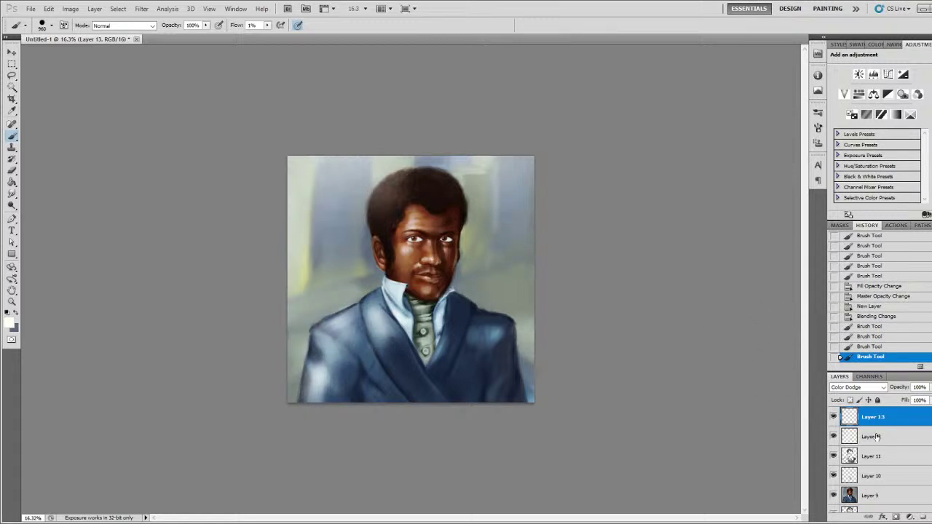
- Reduce the new Color Dodge layer's fill to 43%, judging the coat glow at several zoom levels
left_click(917, 411)
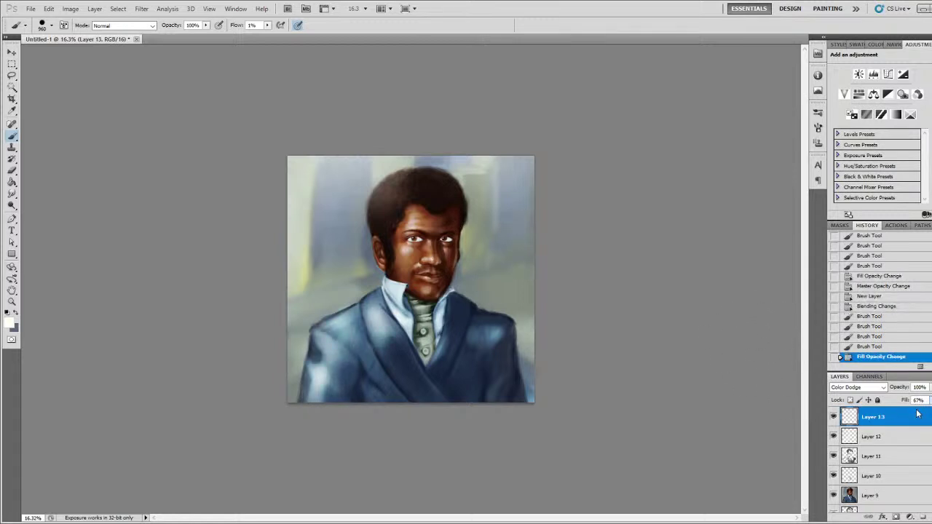
left_click_drag(909, 415, 903, 415)
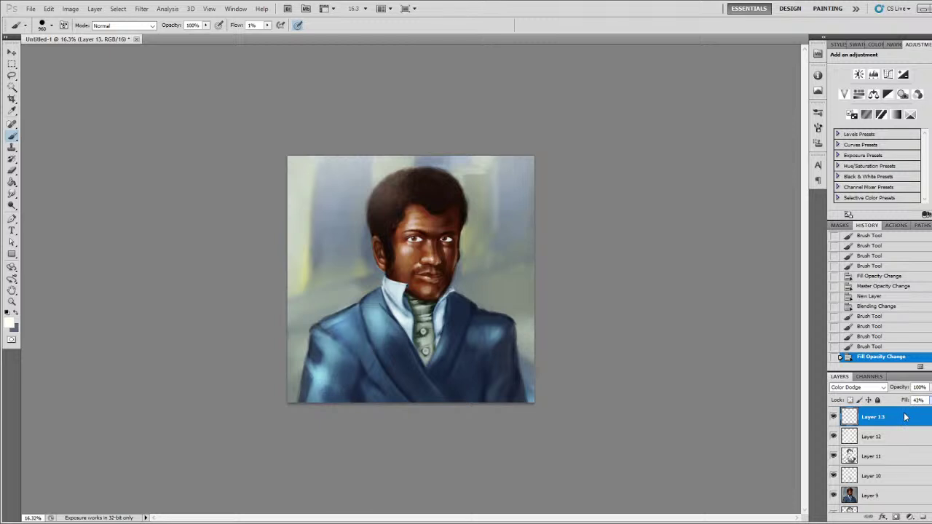
scroll(413, 270, "down", 5)
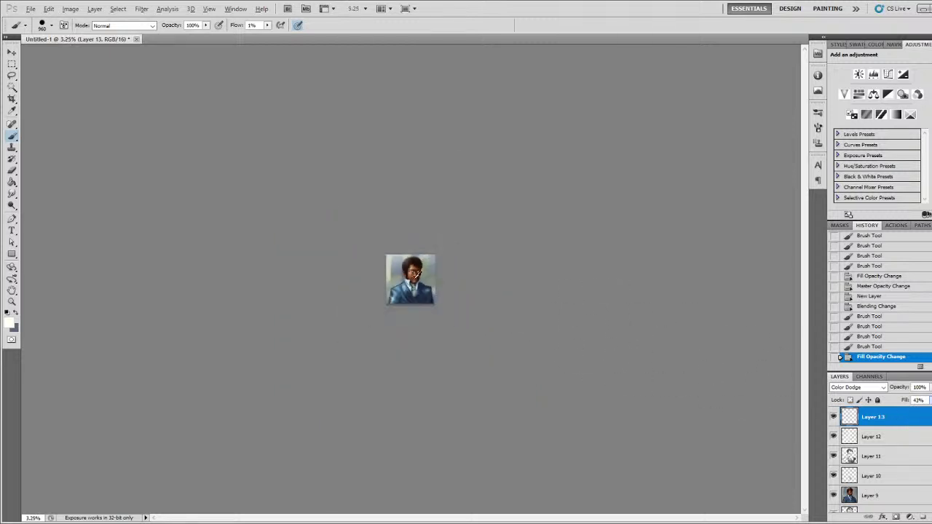
scroll(415, 270, "up", 5)
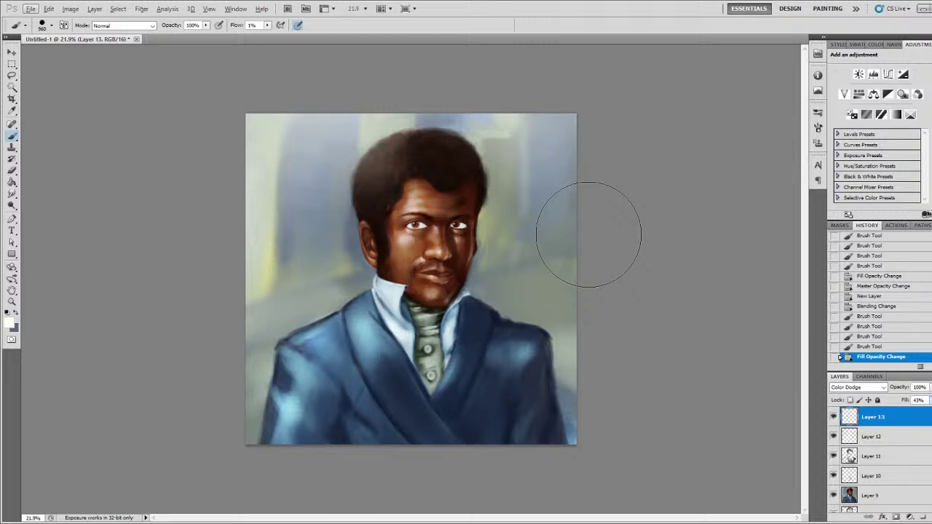
- Add a new Normal layer at 100% opacity above the Color Dodge layers for detail painting over the coat
left_click(891, 446)
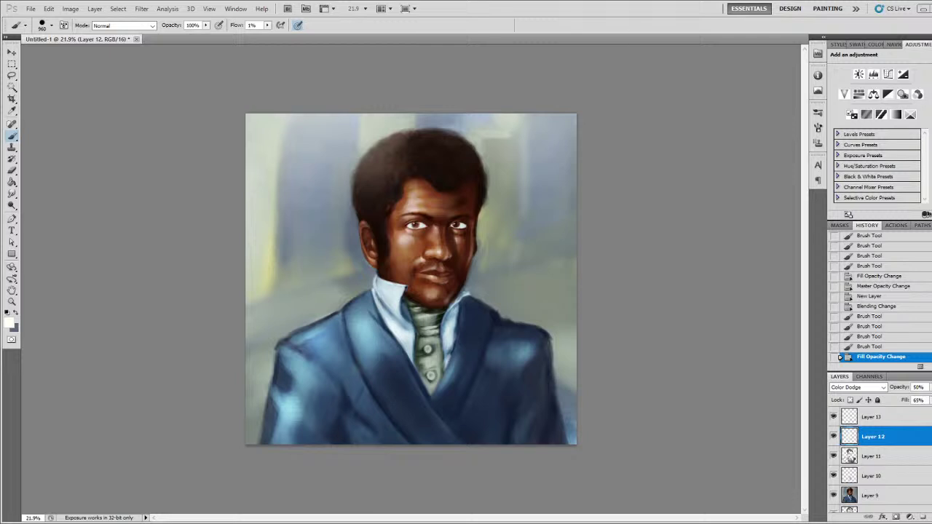
scroll(422, 246, "up", 4)
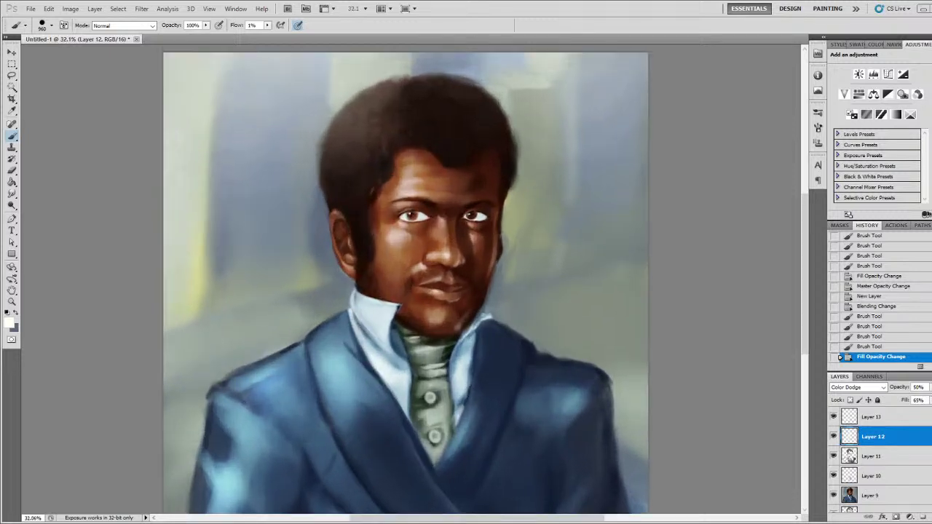
scroll(593, 290, "up", 1)
scroll(593, 290, "down", 3)
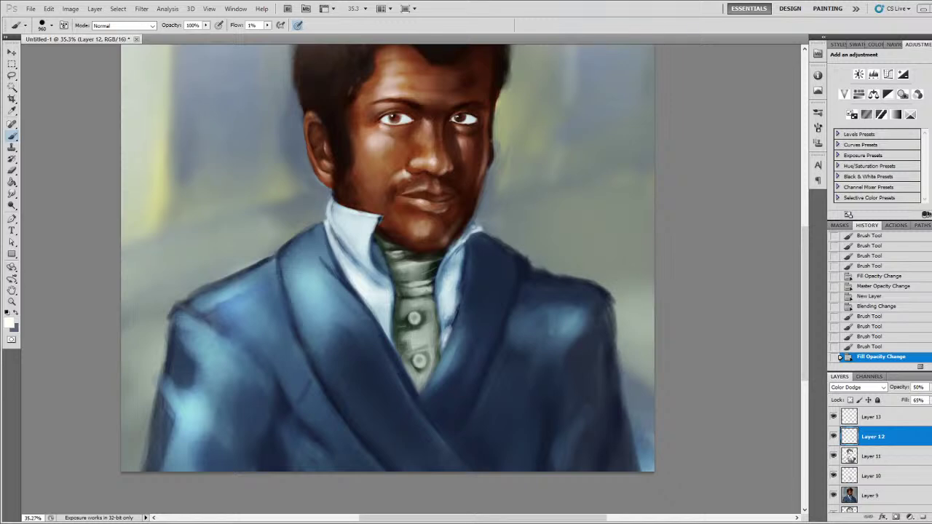
left_click(898, 423)
key("ctrl+shift+alt+n")
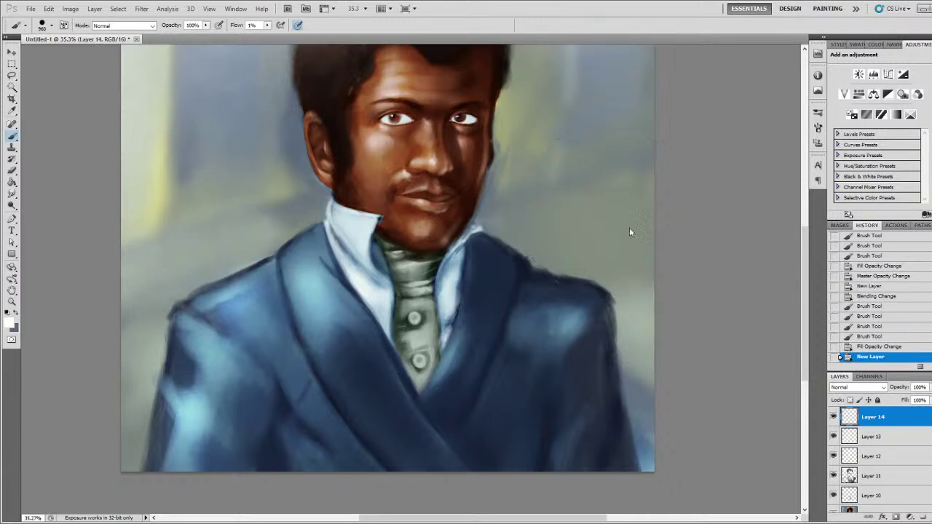
- Paint the far collar tip pale blue with a 65 px brush at 17% flow and shade the collar's inner edge blue-grey
key("bracketleft")
left_click(474, 228)
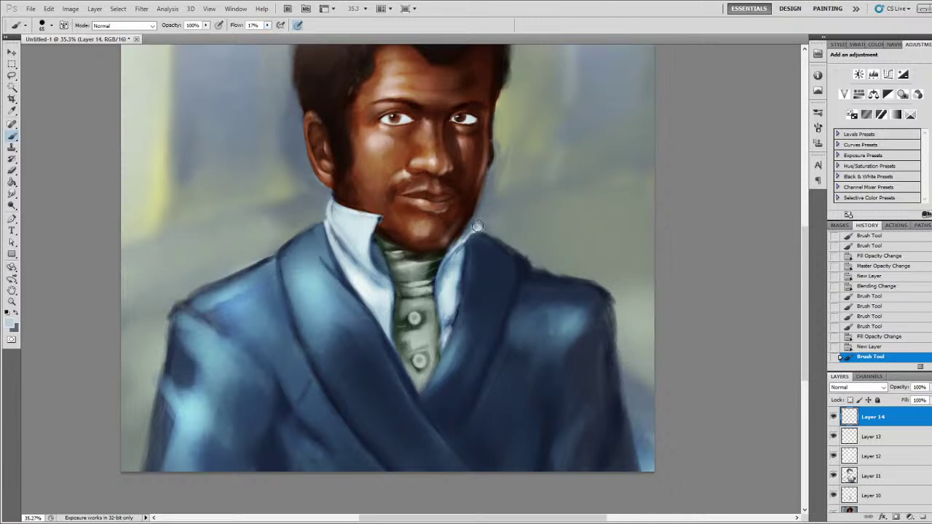
left_click_drag(474, 224, 490, 224)
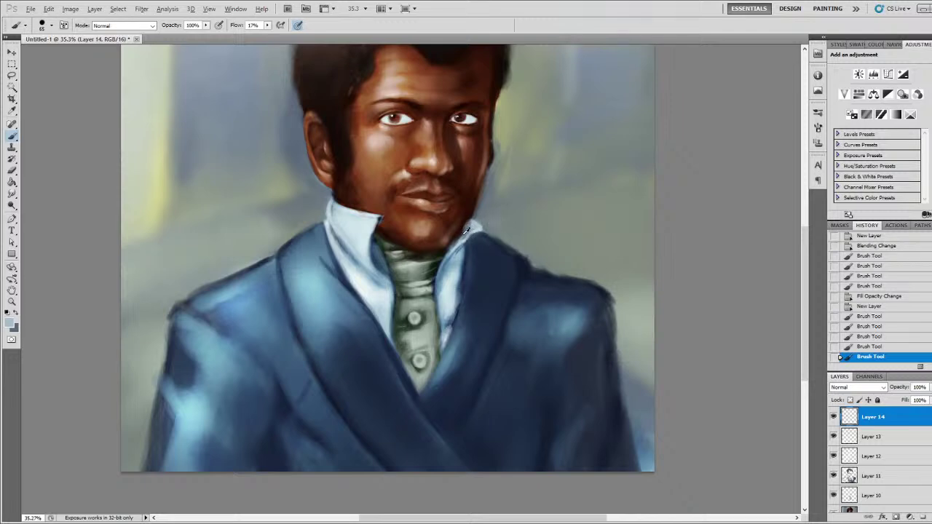
left_click(464, 230, "alt")
mouse_move(460, 244)
left_mouse_down()
mouse_move(463, 227)
mouse_move(454, 262)
left_mouse_up()
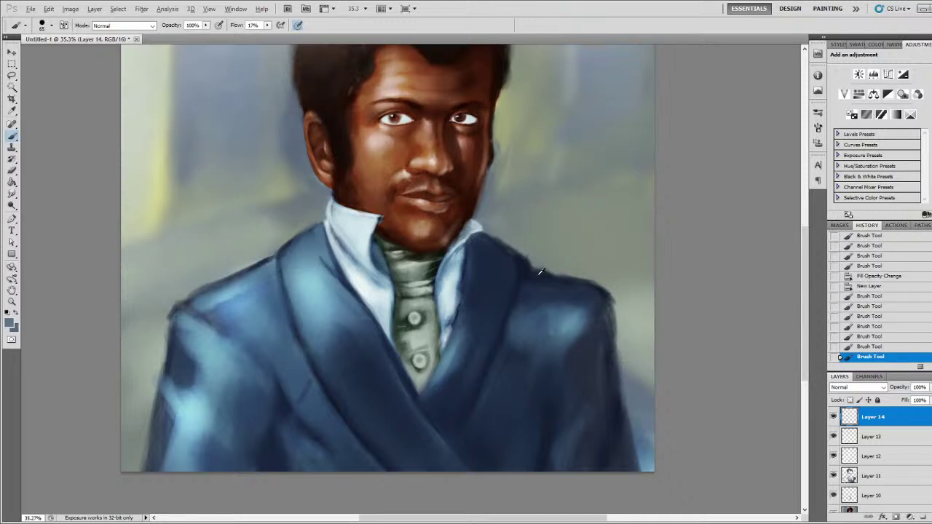
- Smooth the far lapel and the top edge of the far shoulder with sampled dark blue
left_click(483, 356, "alt")
mouse_move(513, 261)
left_mouse_down()
mouse_move(520, 289)
mouse_move(553, 263)
mouse_move(526, 233)
mouse_move(525, 273)
mouse_move(523, 265)
mouse_move(498, 346)
left_mouse_up()
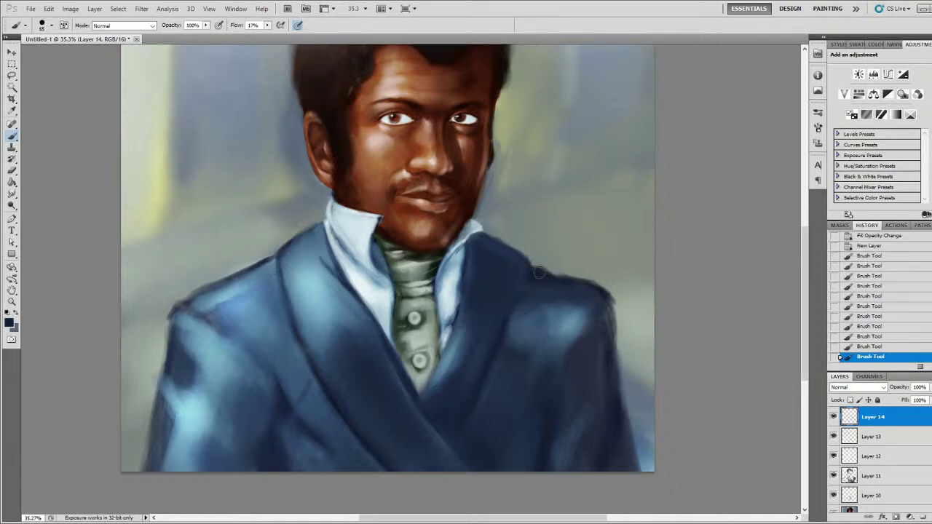
mouse_move(547, 276)
left_mouse_down()
mouse_move(604, 289)
mouse_move(593, 287)
mouse_move(609, 301)
mouse_move(607, 291)
mouse_move(588, 327)
mouse_move(596, 308)
mouse_move(600, 335)
mouse_move(614, 286)
mouse_move(583, 318)
mouse_move(585, 335)
mouse_move(600, 314)
mouse_move(583, 344)
mouse_move(604, 304)
left_mouse_up()
- Paint a soft lighter blue highlight along the far sleeve's seam with sampled blues, undoing and redoing strokes
left_click(586, 317, "alt")
left_click_drag(588, 337, 570, 382)
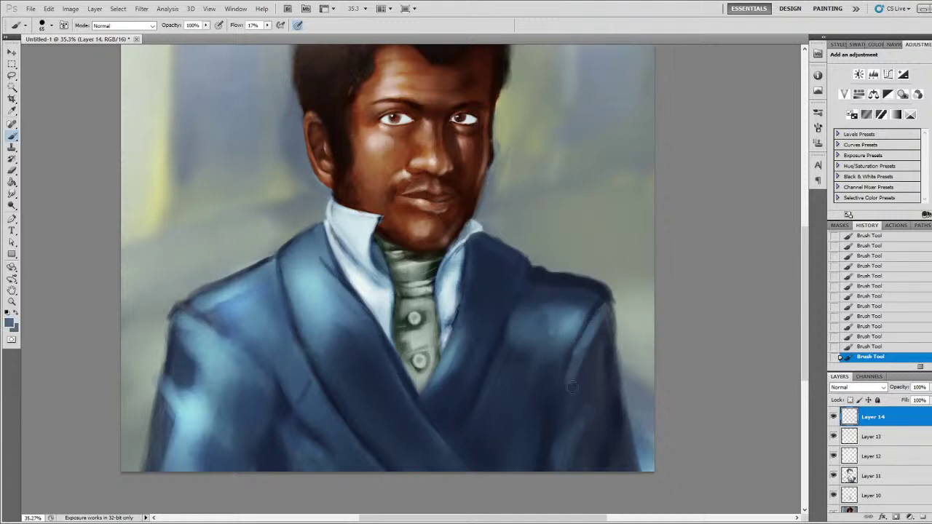
left_click_drag(602, 308, 572, 386)
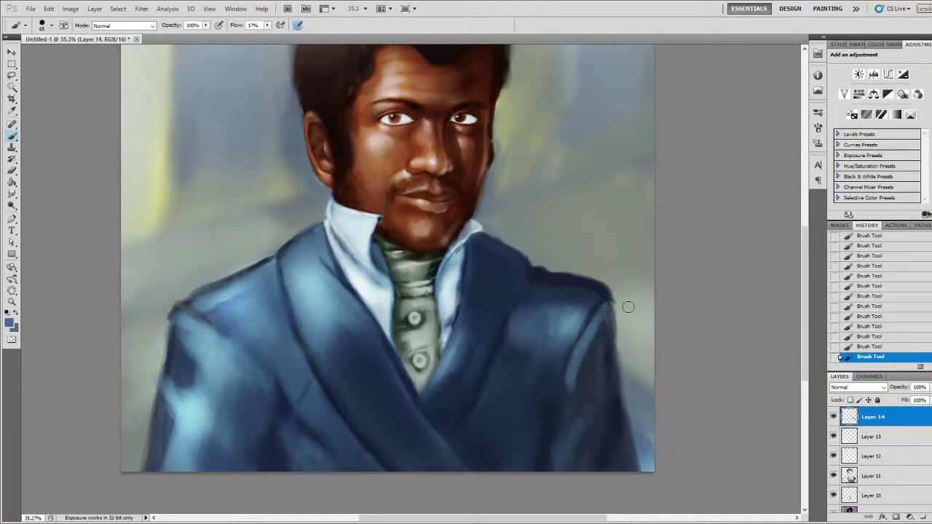
key("ctrl+z")
left_click_drag(585, 332, 572, 374)
key("ctrl+z")
left_click(586, 320, "alt")
left_click(574, 330, "alt")
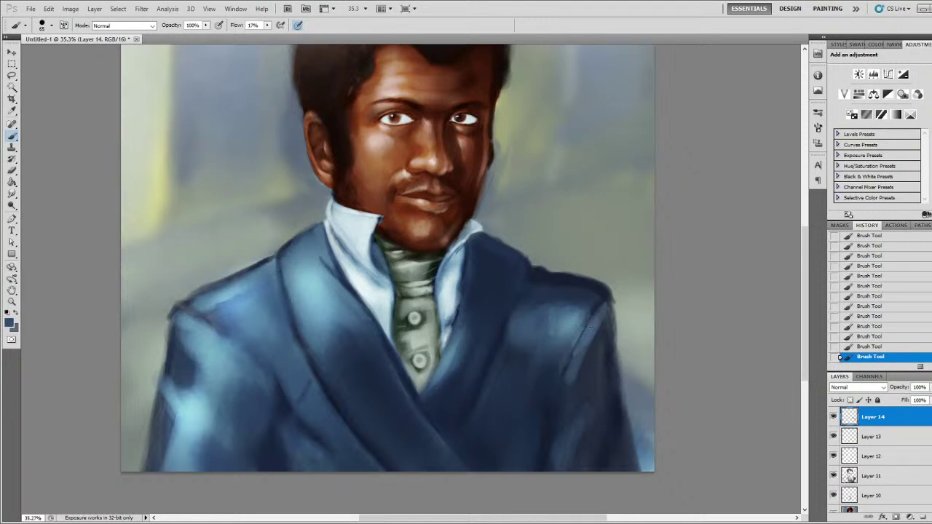
- Round out the far sleeve's outer contour and blend its shaded side with sampled dark blues
left_click(613, 313, "alt")
left_click(602, 329, "alt")
left_click_drag(612, 301, 612, 371)
mouse_move(609, 337)
left_mouse_down()
mouse_move(611, 396)
mouse_move(613, 344)
left_mouse_up()
left_click(599, 360, "alt")
left_click_drag(611, 393, 613, 342)
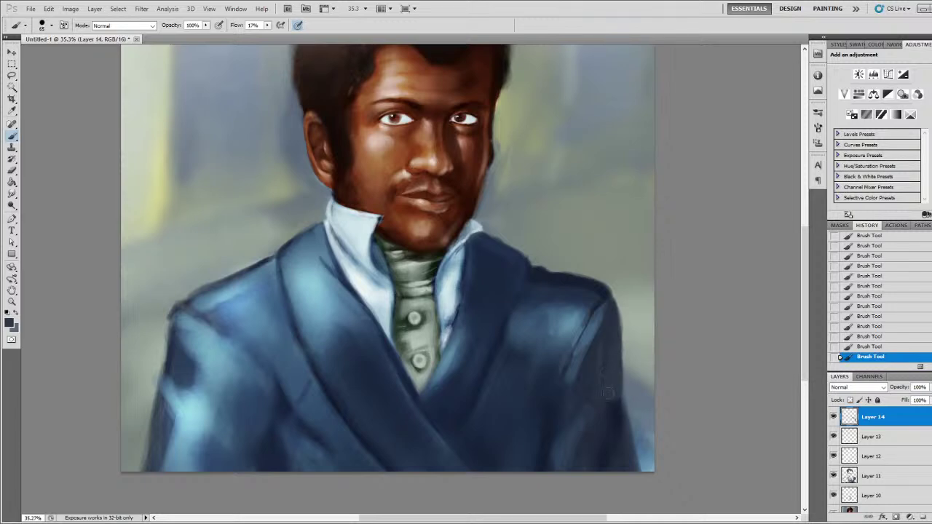
left_click_drag(611, 416, 603, 449)
- Darken the lower outer edge of the far sleeve with near-black blue and blend it with a sampled sleeve tone
left_click(626, 413, "alt")
left_click_drag(621, 411, 632, 461)
mouse_move(623, 411)
left_mouse_down()
mouse_move(626, 448)
mouse_move(615, 453)
left_mouse_up()
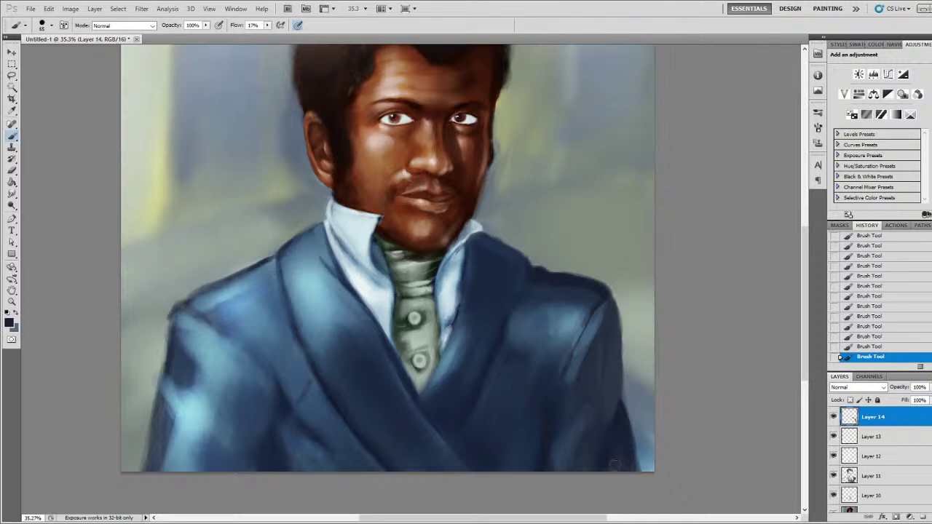
left_click(618, 410, "alt")
mouse_move(618, 411)
left_mouse_down()
mouse_move(640, 468)
mouse_move(625, 441)
mouse_move(637, 479)
mouse_move(620, 423)
mouse_move(621, 494)
left_mouse_up()
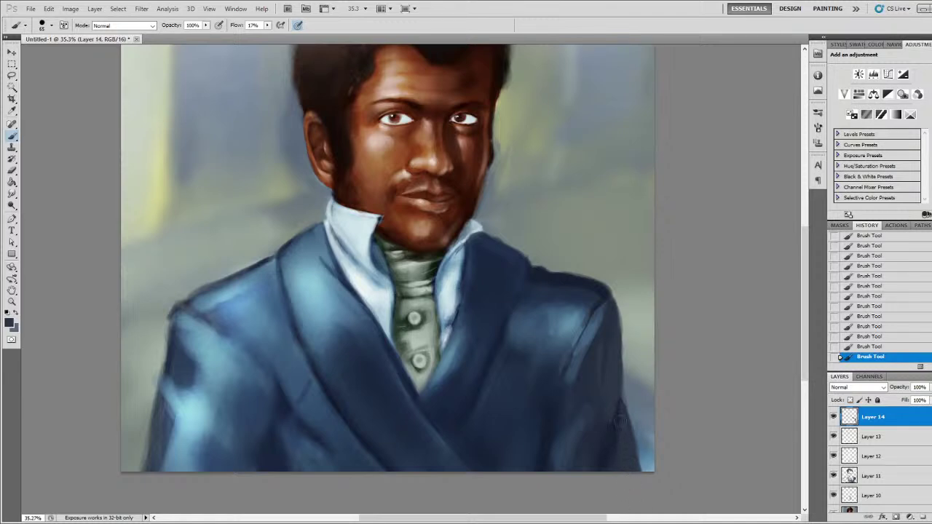
- Paint a dark fold at the far sleeve's inner bend and define the outer edge of the far lapel
left_click(551, 428, "alt")
key("0")
mouse_move(572, 422)
left_mouse_down()
mouse_move(552, 457)
mouse_move(565, 434)
mouse_move(552, 449)
mouse_move(559, 427)
mouse_move(553, 448)
left_mouse_up()
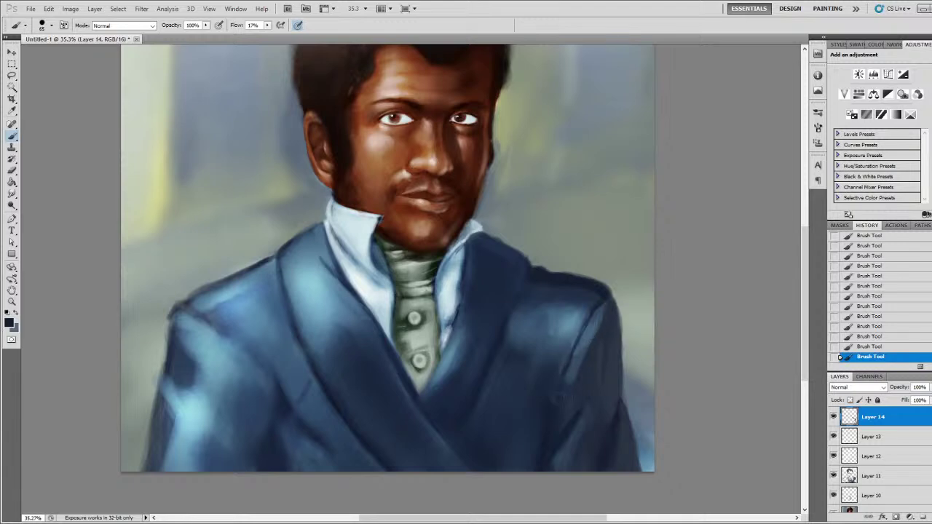
left_click(572, 364, "alt")
left_click(501, 359, "alt")
left_click(523, 325, "alt")
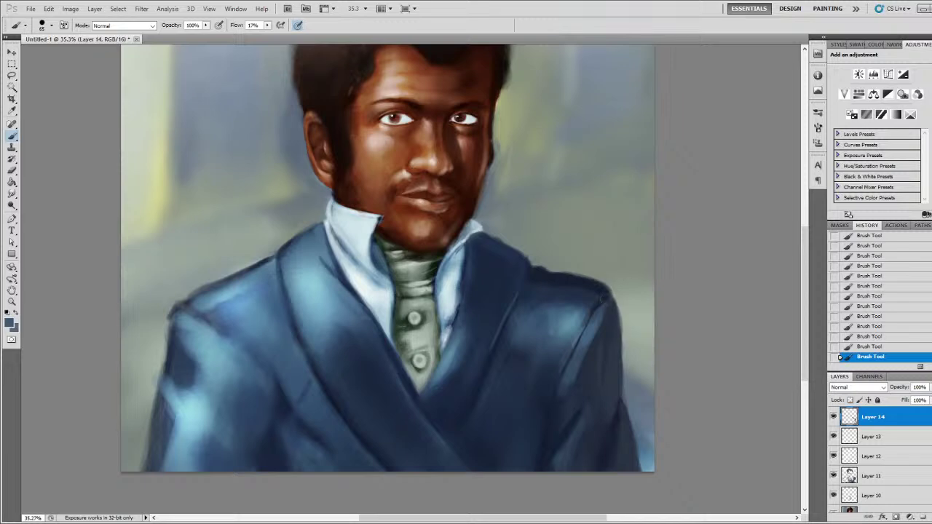
- Enlarge the brush to 97 px and paint sampled mid-blue strokes over the near sleeve's highlight, undoing the last stroke
scroll(685, 234, "down", 5)
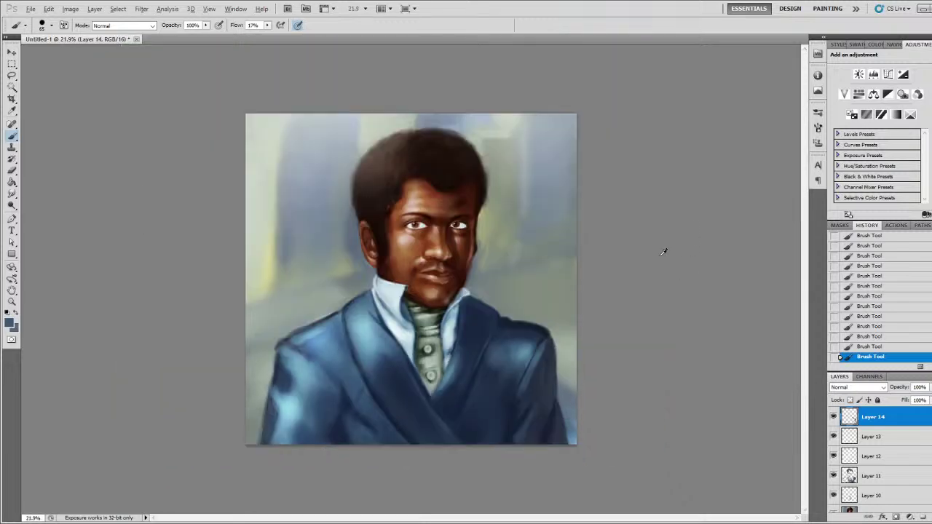
scroll(655, 271, "up", 1)
scroll(343, 442, "up", 3)
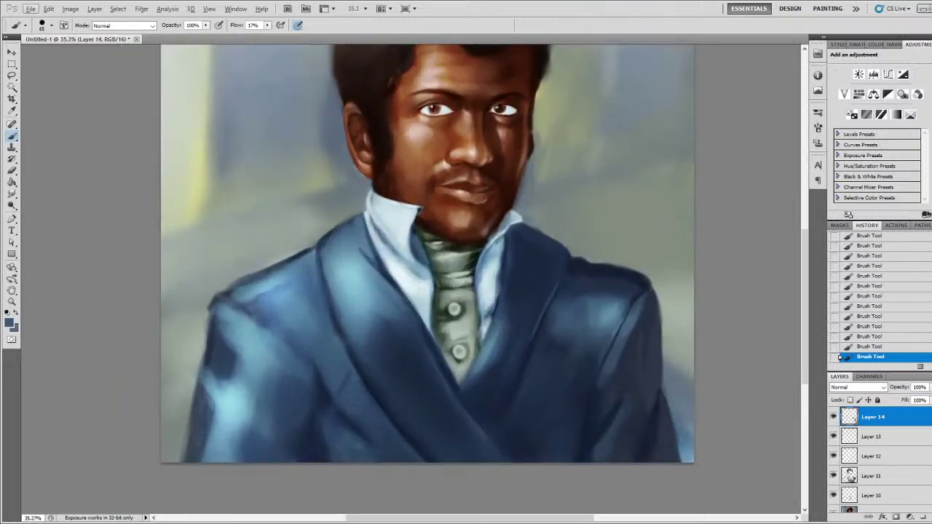
left_click(258, 373, "alt")
left_click(269, 301, "alt")
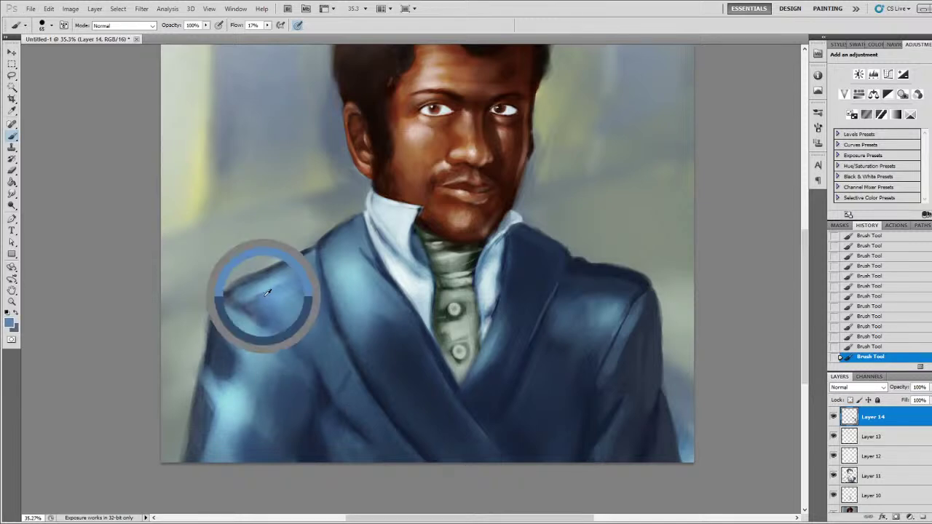
key("bracketright")
key("bracketright")
key("bracketright")
mouse_move(231, 341)
left_mouse_down()
mouse_move(222, 328)
mouse_move(230, 342)
left_mouse_up()
mouse_move(266, 371)
left_mouse_down()
mouse_move(247, 347)
mouse_move(291, 401)
mouse_move(280, 396)
mouse_move(292, 349)
mouse_move(290, 376)
mouse_move(274, 373)
mouse_move(279, 385)
mouse_move(250, 344)
left_mouse_up()
key("ctrl+z")
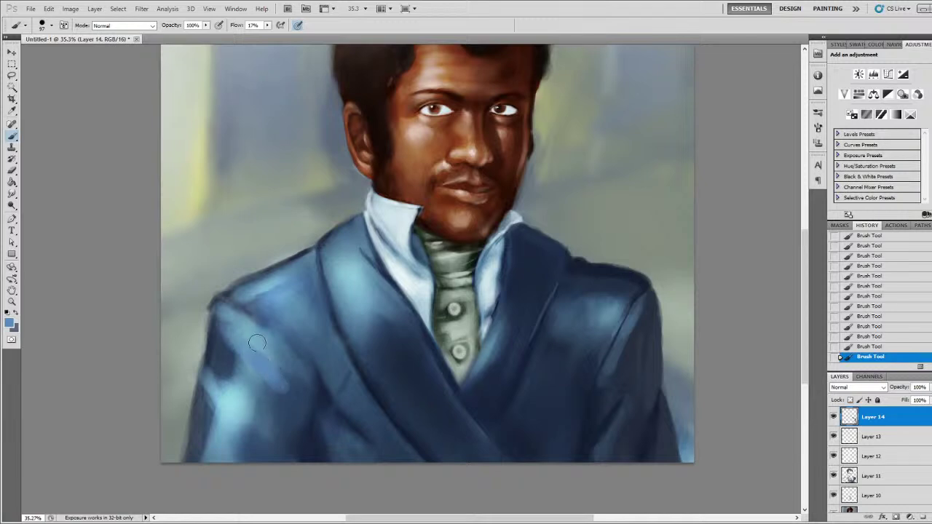
- Paint darker blue fold strokes through the glowing highlights on the near upper sleeve
left_click(266, 318, "alt")
left_click_drag(275, 377, 230, 336)
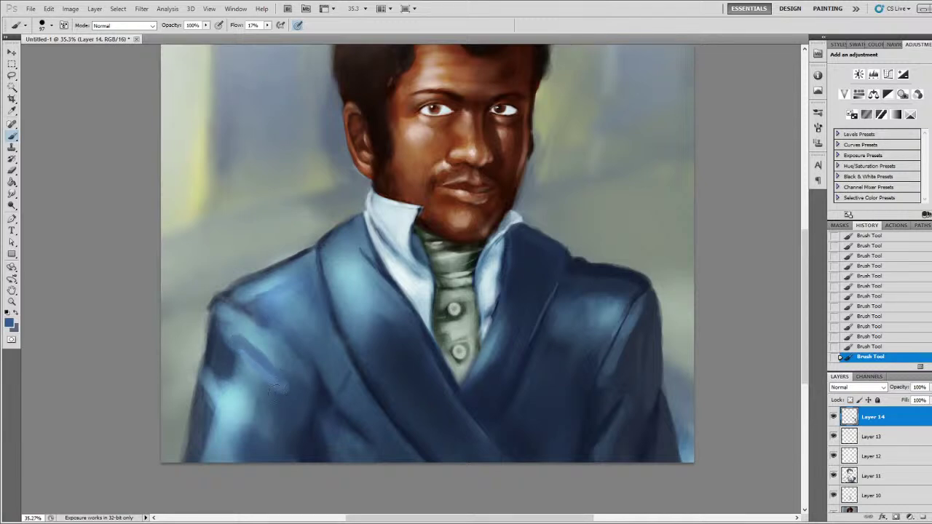
mouse_move(224, 388)
left_mouse_down()
mouse_move(265, 453)
mouse_move(227, 446)
left_mouse_up()
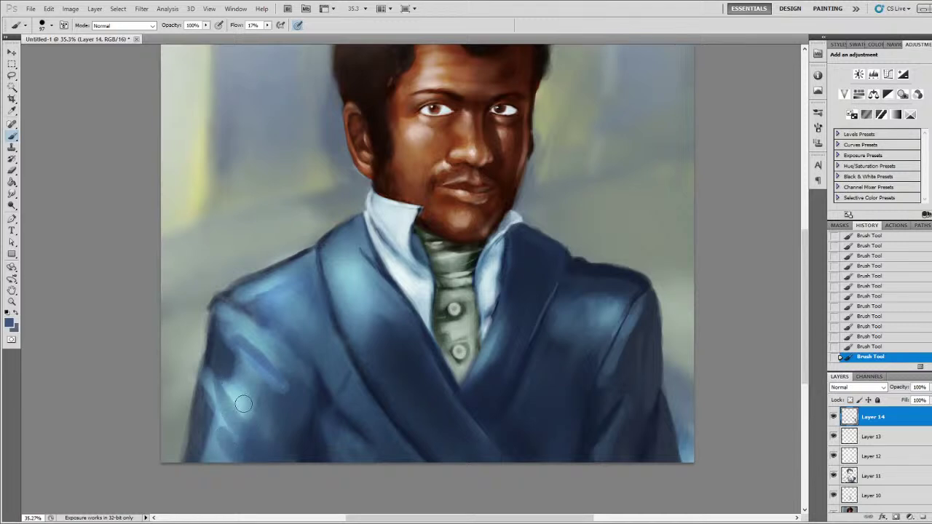
- Brush sampled light blue along the top edge of the near shoulder
left_click(285, 295, "alt")
left_click_drag(253, 304, 243, 300)
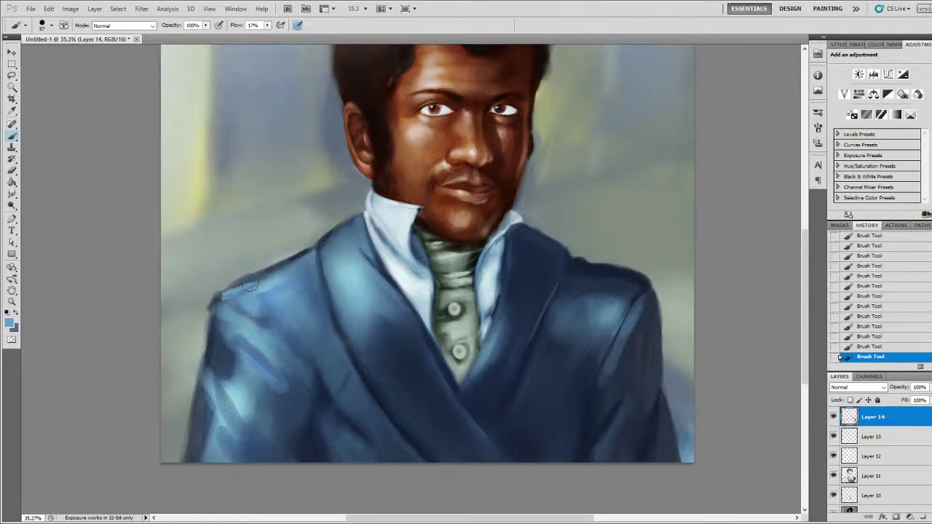
left_click_drag(252, 284, 267, 275)
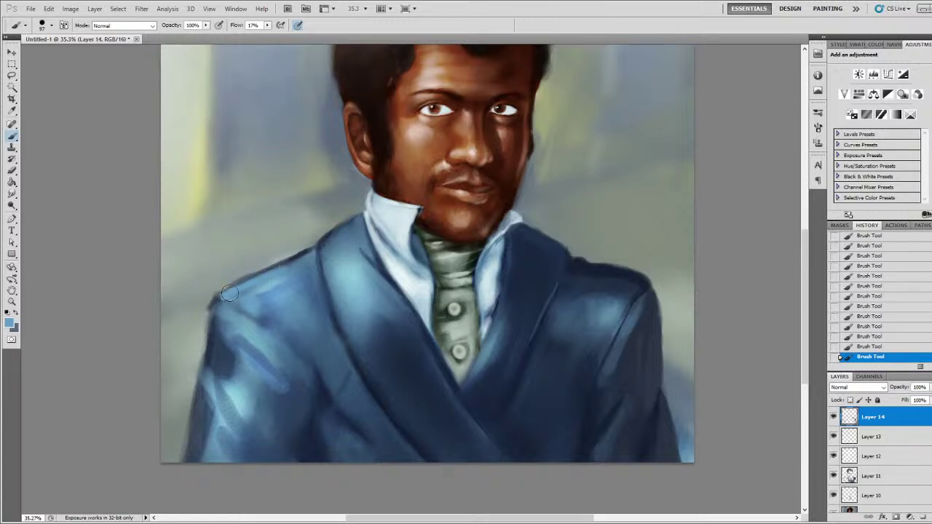
- Paint light blue fold highlights down the near shoulder seam and sleeve, blending them with sampled mid and dark blues
left_click(265, 289, "alt")
mouse_move(234, 298)
left_mouse_down()
mouse_move(260, 314)
mouse_move(213, 305)
mouse_move(211, 318)
mouse_move(212, 305)
mouse_move(227, 312)
mouse_move(214, 308)
mouse_move(216, 317)
mouse_move(273, 340)
mouse_move(297, 323)
mouse_move(284, 302)
mouse_move(277, 322)
mouse_move(242, 339)
left_mouse_up()
mouse_move(227, 378)
left_mouse_down()
mouse_move(238, 402)
mouse_move(220, 397)
mouse_move(214, 378)
mouse_move(220, 406)
mouse_move(213, 383)
mouse_move(216, 399)
mouse_move(212, 376)
mouse_move(247, 405)
mouse_move(251, 417)
mouse_move(214, 382)
mouse_move(238, 426)
mouse_move(220, 386)
mouse_move(235, 403)
mouse_move(232, 335)
mouse_move(203, 405)
mouse_move(216, 431)
mouse_move(203, 402)
mouse_move(217, 437)
left_mouse_up()
left_click(248, 348, "alt")
left_click(221, 392, "alt")
left_click(229, 336, "alt")
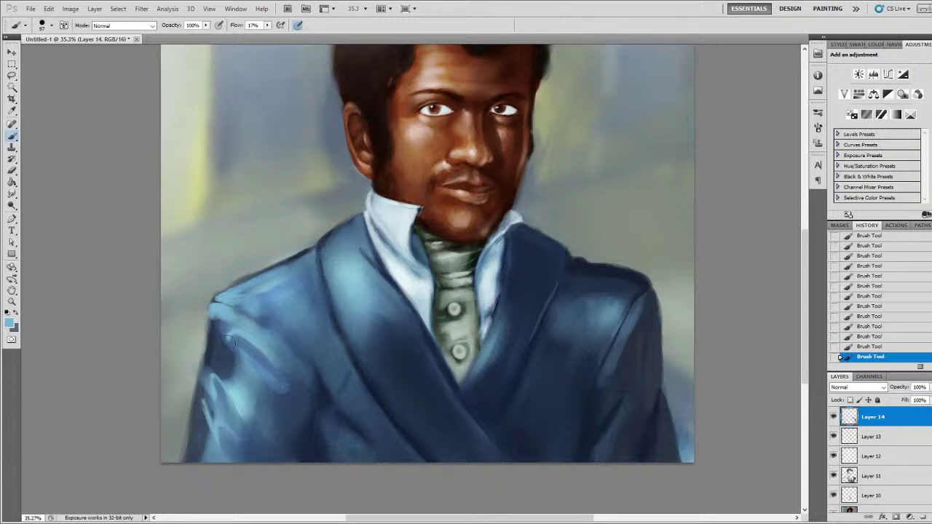
left_click(271, 311, "alt")
mouse_move(222, 424)
left_mouse_down()
mouse_move(203, 395)
mouse_move(219, 370)
mouse_move(222, 422)
left_mouse_up()
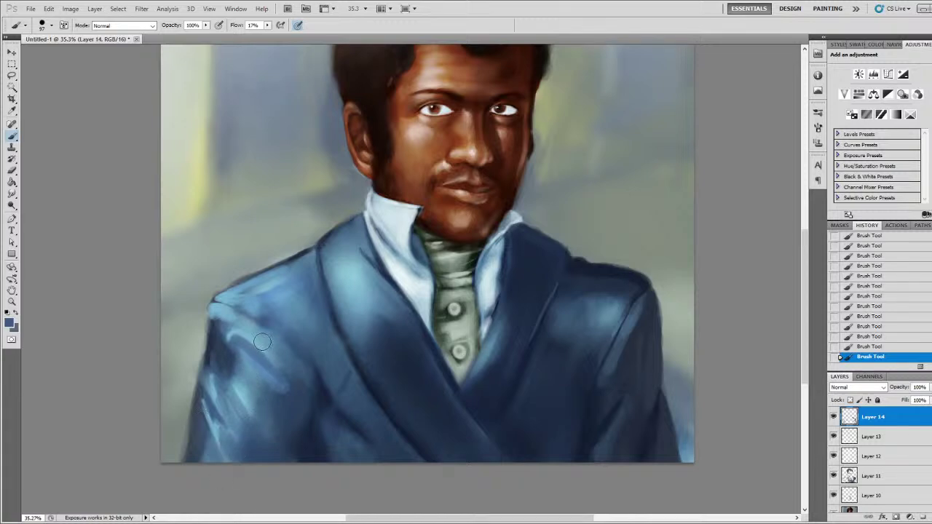
- Paint sampled light blue highlight strokes along the folds of the near sleeve
left_click(219, 415, "alt")
left_click_drag(222, 450, 195, 372)
left_click_drag(255, 402, 279, 441)
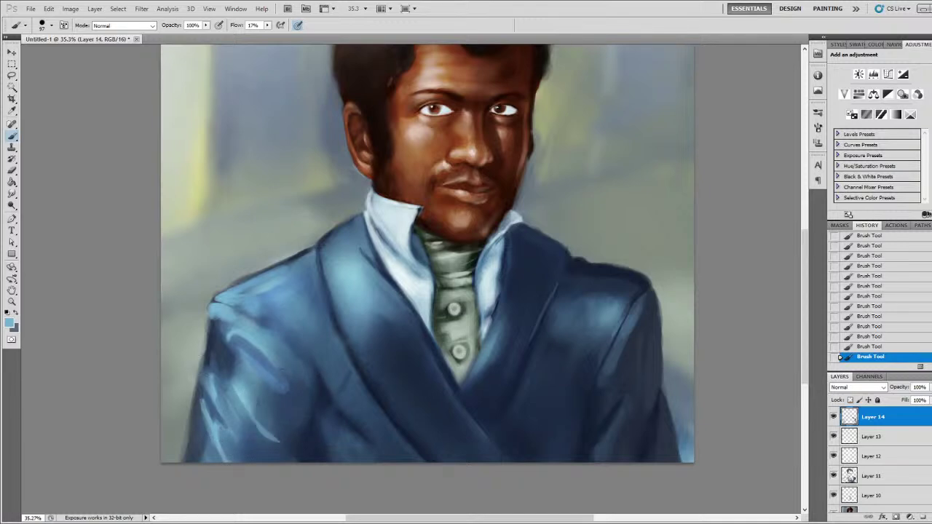
- Add dark blue fold lines to the near sleeve and soften its highlights with sampled mid-blue
left_click(323, 389, "alt")
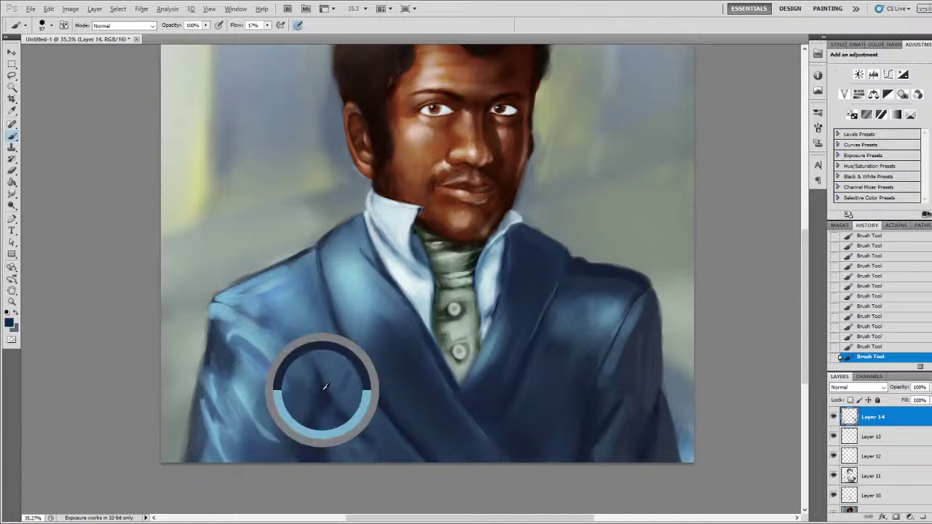
mouse_move(304, 430)
left_mouse_down()
mouse_move(262, 413)
mouse_move(252, 386)
left_mouse_up()
left_click(305, 431, "alt")
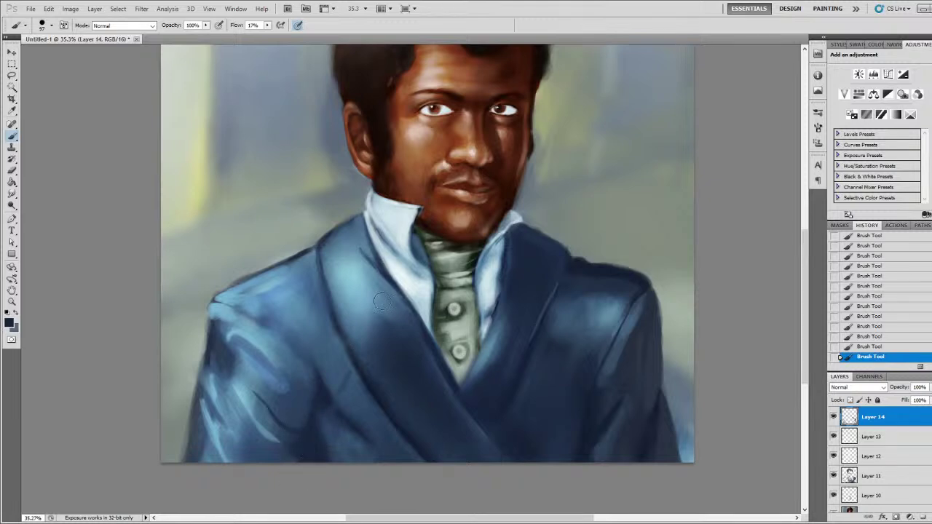
left_click(348, 367, "alt")
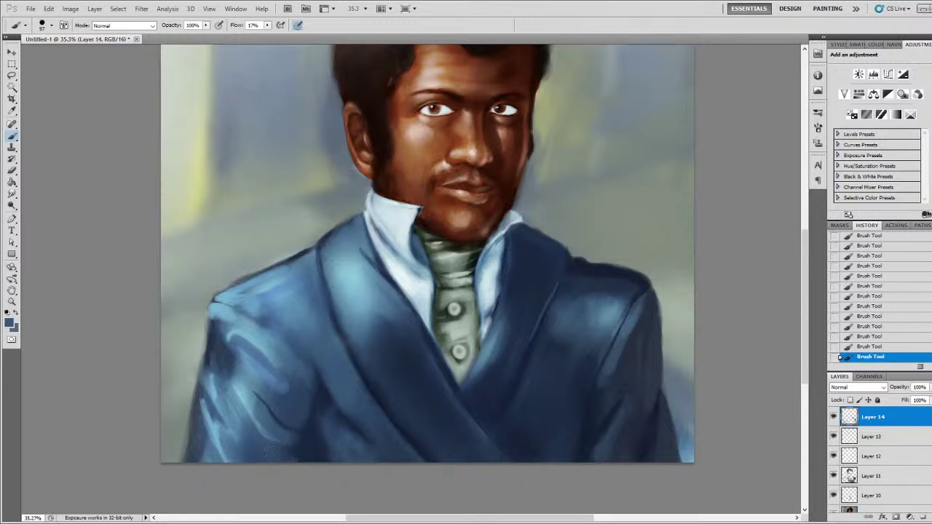
left_click_drag(247, 439, 226, 409)
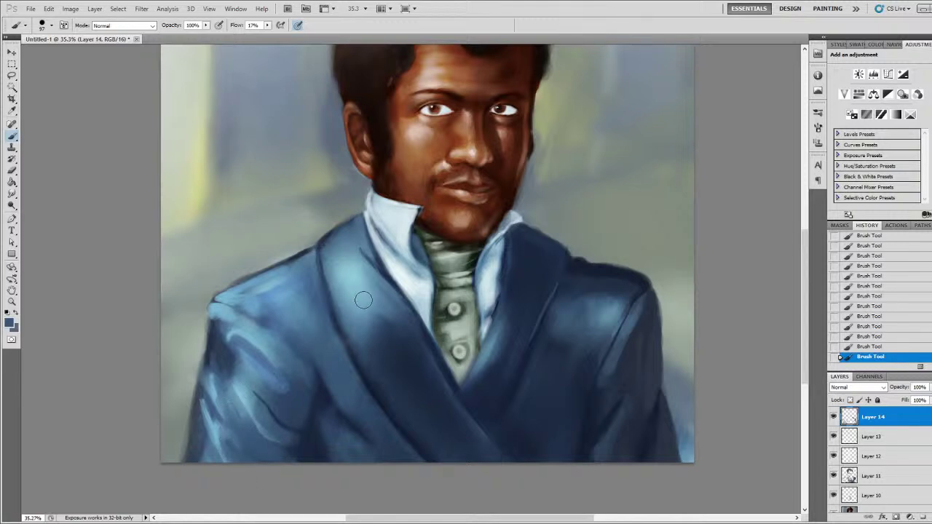
- Reduce the brush to 28 px and darken the outer corner of the far eye with sampled dark brown
scroll(423, 223, "down", 5)
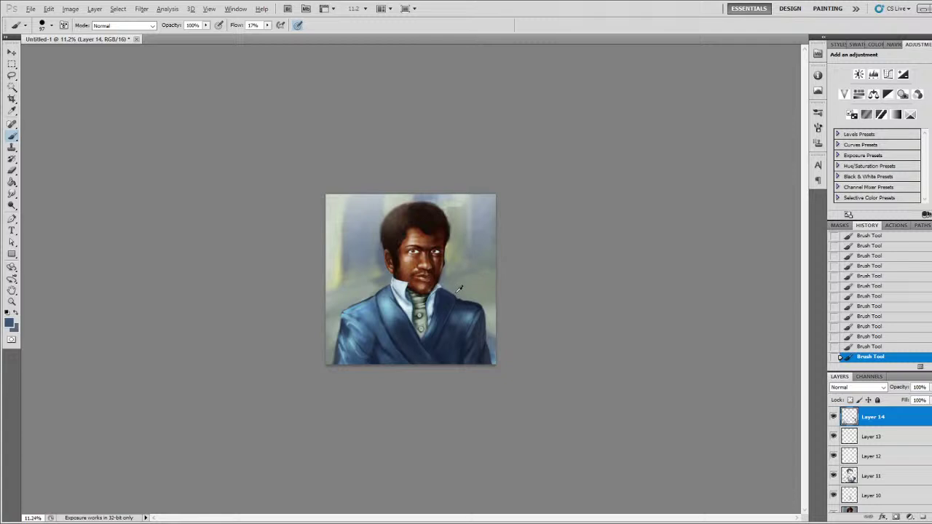
scroll(459, 289, "up", 4)
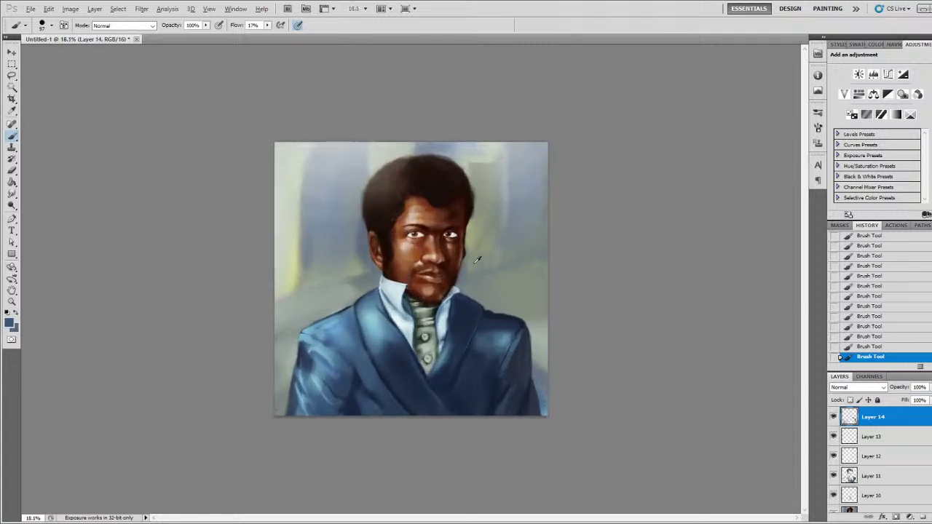
scroll(477, 259, "up", 5)
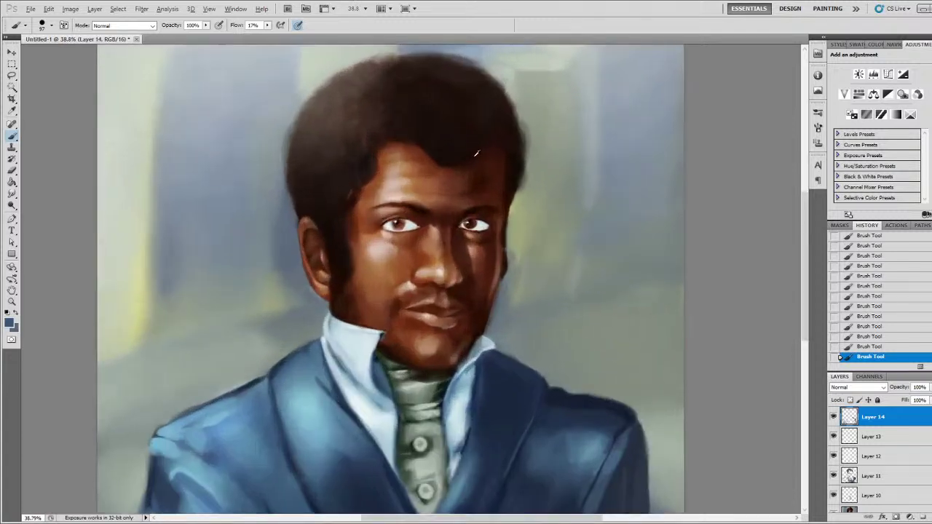
scroll(451, 204, "up", 3)
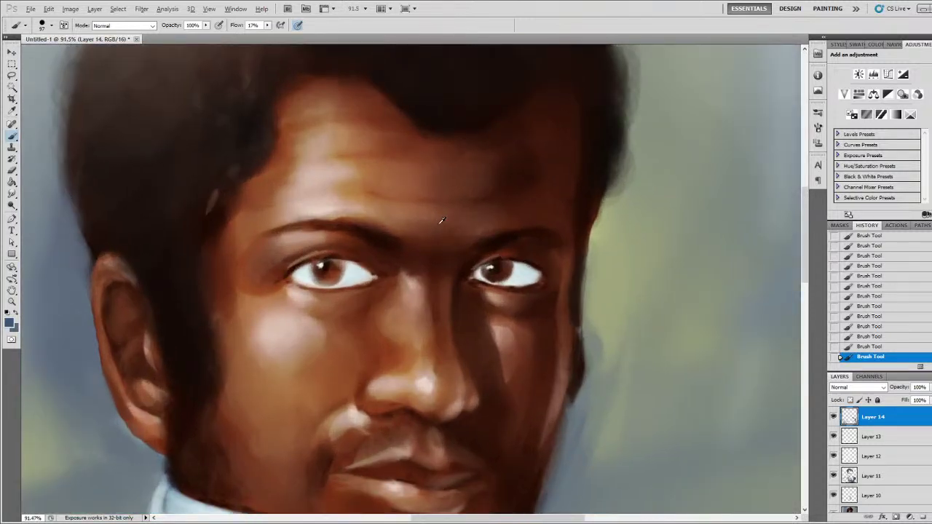
left_click(313, 251, "alt")
right_click(408, 248, "alt")
left_click(514, 268, "alt")
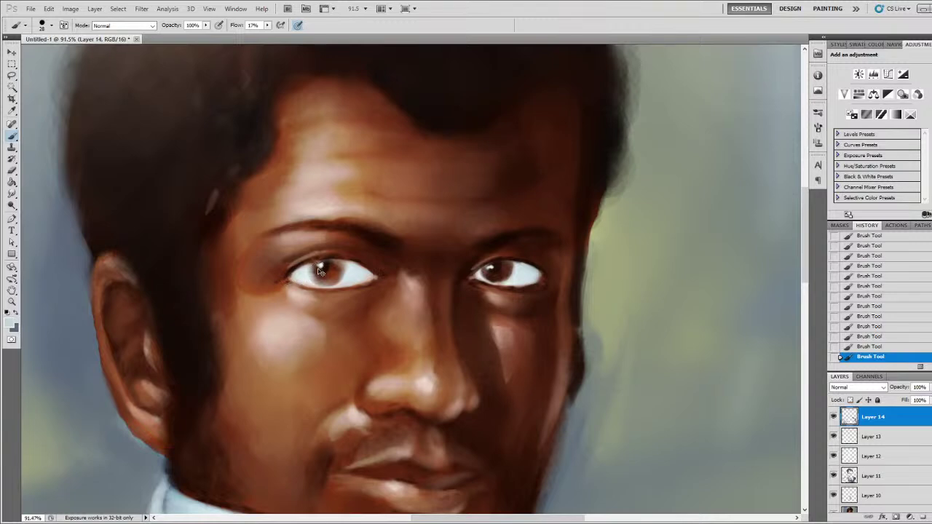
left_click(291, 273, "alt")
left_click_drag(544, 277, 534, 281)
- Shade the whites of both eyes with sampled dark blue and pale grey-blue
left_click_drag(296, 364, 340, 160)
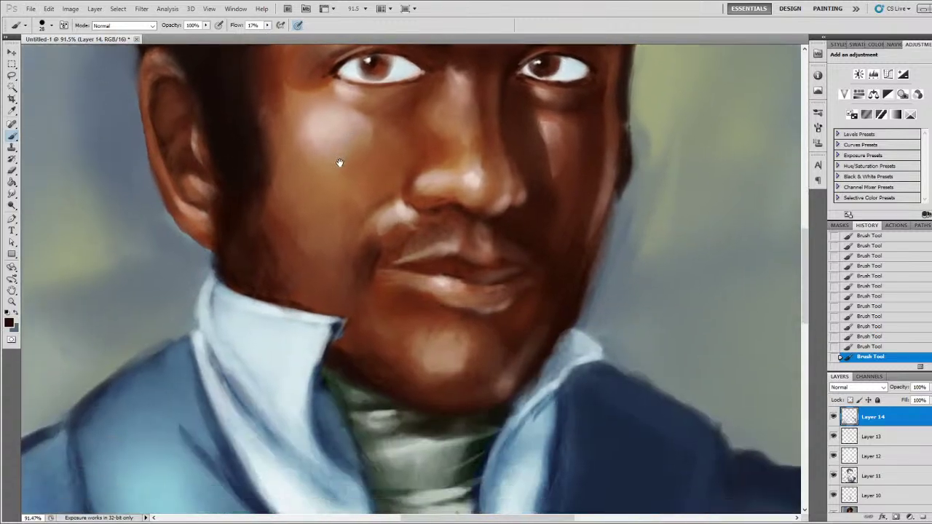
left_click(136, 368, "alt")
left_click_drag(404, 125, 396, 231)
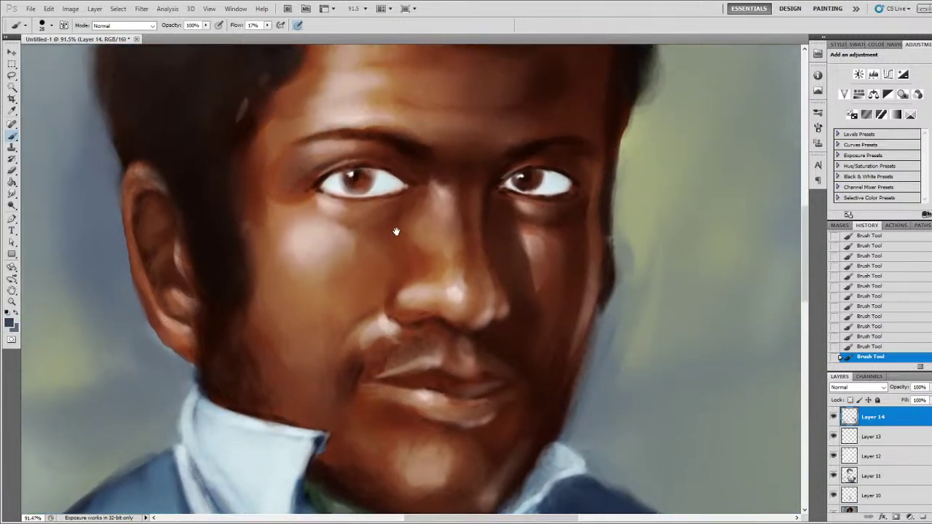
left_click(383, 180)
left_click(384, 181, "alt")
mouse_move(398, 182)
left_mouse_down()
mouse_move(398, 185)
mouse_move(379, 183)
mouse_move(406, 190)
left_mouse_up()
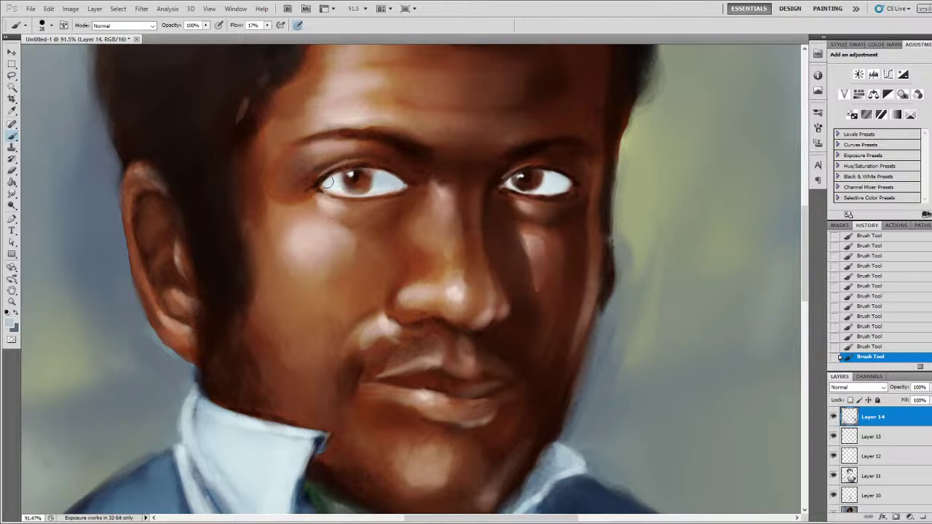
left_click_drag(338, 184, 334, 188)
mouse_move(561, 183)
left_mouse_down()
mouse_move(572, 183)
mouse_move(557, 184)
left_mouse_up()
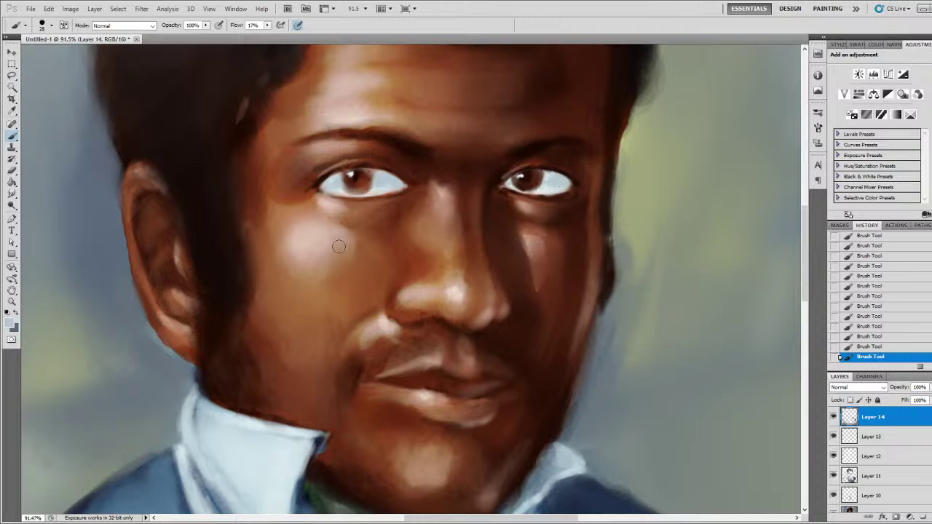
- Refine the near eye's iris, catchlight and surrounding white using tones sampled from the collar and the eye
left_click(308, 432, "alt")
left_click_drag(337, 181, 334, 182)
left_click(353, 179, "alt")
left_click_drag(371, 183, 372, 174)
left_click(344, 182, "alt")
left_click_drag(349, 180, 360, 175)
left_click(352, 173, "alt")
left_click_drag(372, 190, 369, 191)
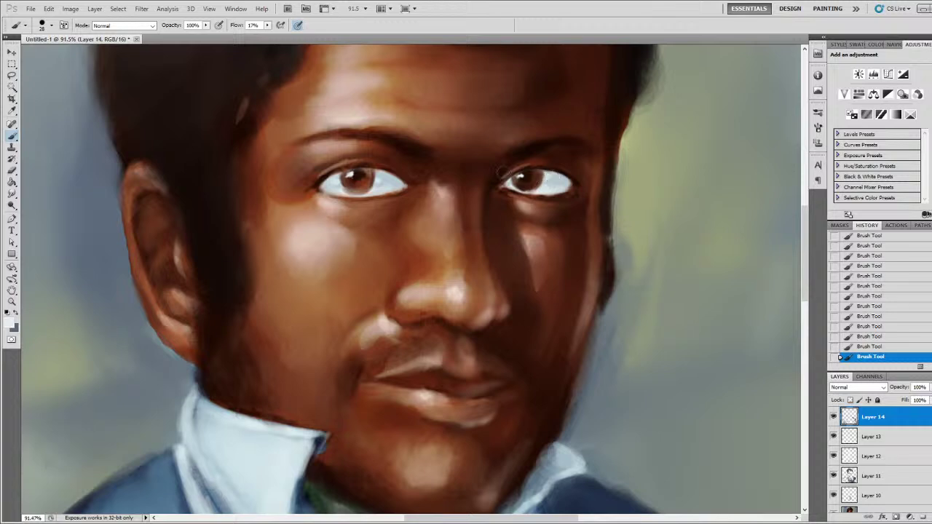
- Repaint the far eye's iris with sampled dark reddish brown and touch up its white with pale blue
left_click(372, 193, "alt")
left_click(351, 183, "alt")
left_click(376, 176, "alt")
left_click(396, 177, "alt")
left_click_drag(528, 185, 529, 184)
left_click(528, 181)
left_click(527, 187, "alt")
left_click_drag(522, 191, 540, 176)
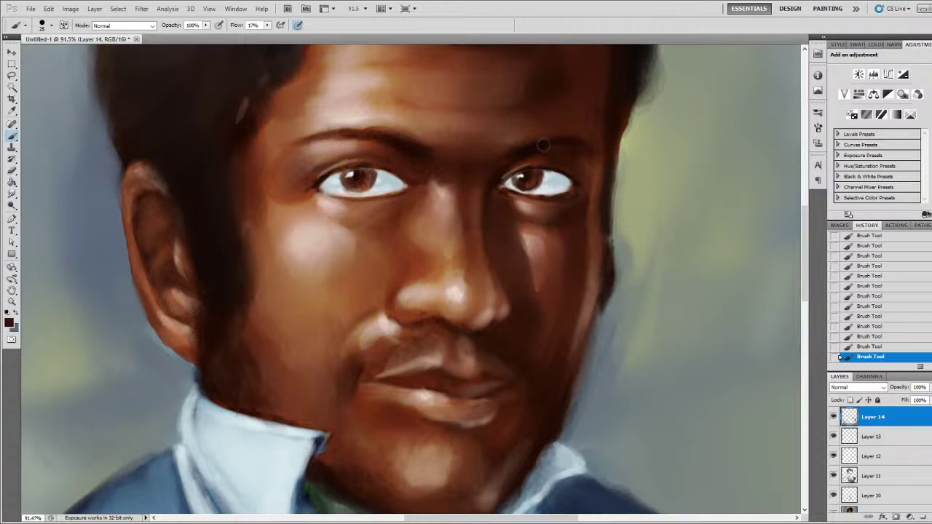
left_click(337, 181, "alt")
left_click_drag(544, 176, 558, 181)
- Lower the brush flow to 4% and softly shade the corners of both eyes with sampled collar blue and pale blue
scroll(675, 147, "down", 5)
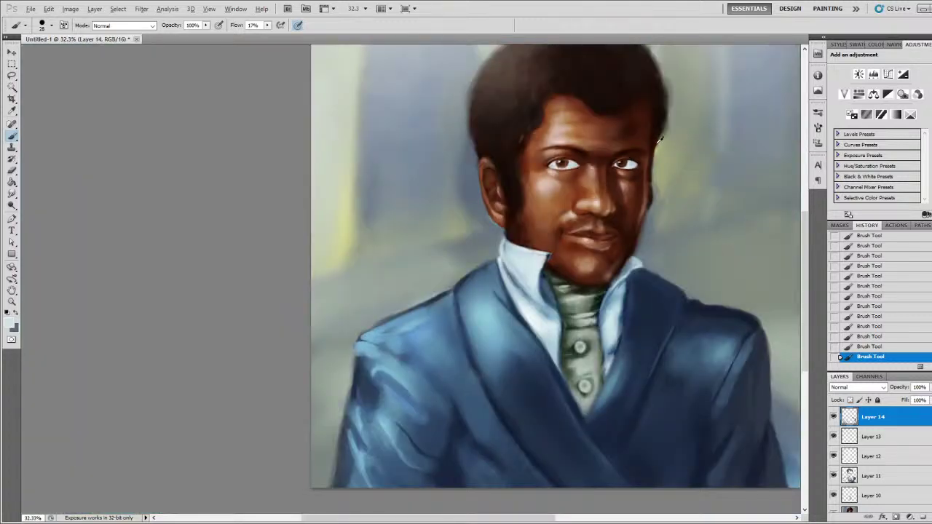
scroll(660, 138, "up", 5)
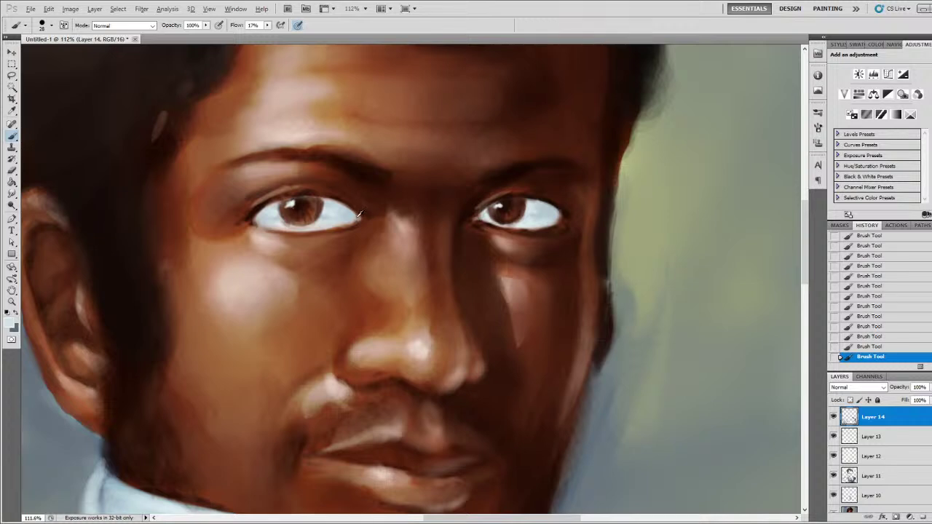
left_click_drag(354, 246, 422, 117)
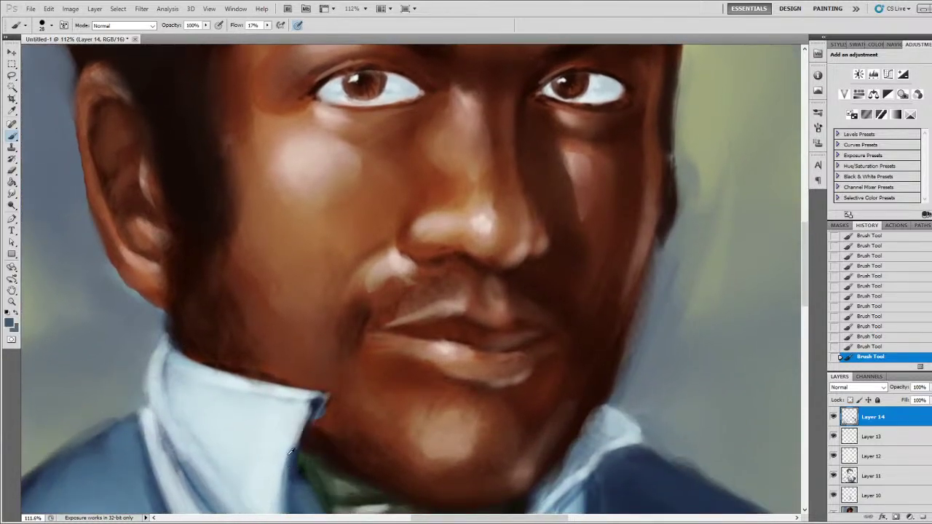
left_click_drag(396, 119, 417, 206)
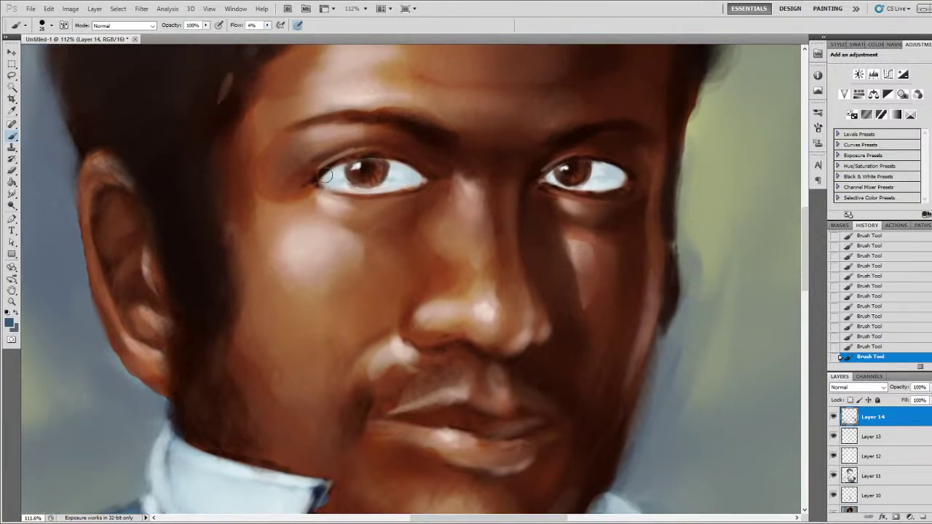
left_click_drag(319, 185, 336, 170)
left_click(341, 166, "alt")
left_click_drag(545, 176, 553, 172)
left_click_drag(633, 186, 632, 189)
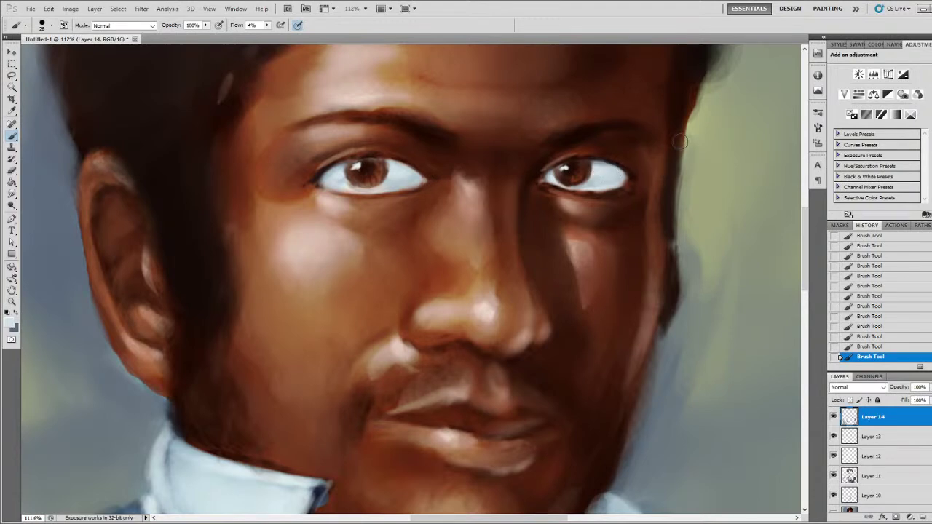
- Set the brush to 91 px with 1% flow and sample brown skin tones beside the far brow and on the near cheek
scroll(679, 143, "down", 10)
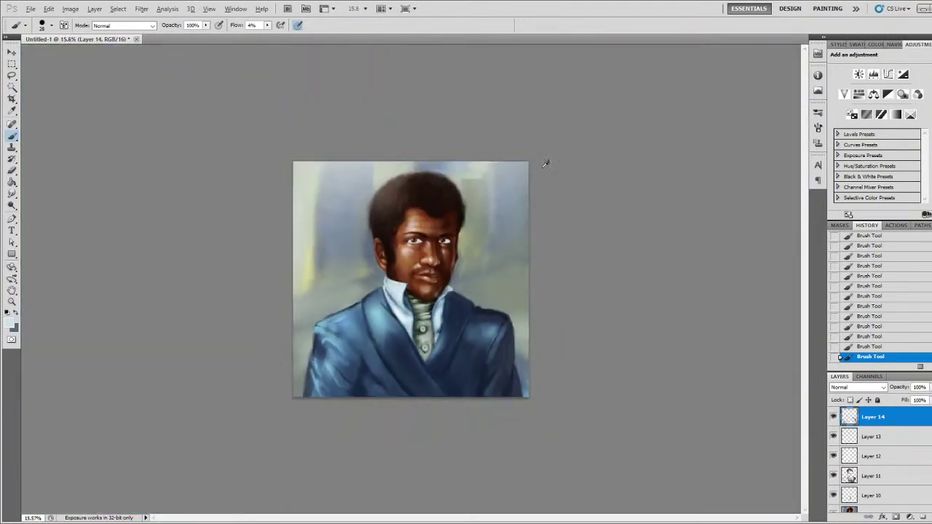
left_click_drag(513, 169, 500, 235)
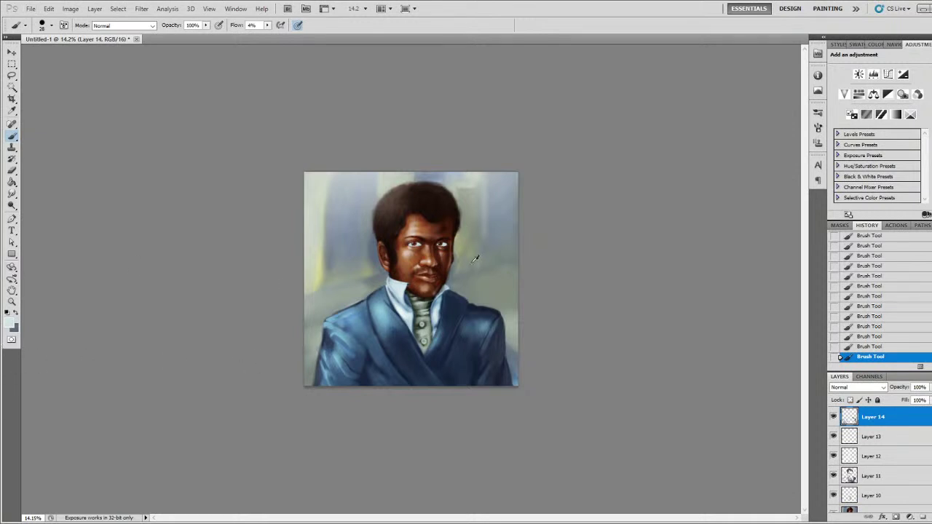
scroll(457, 240, "up", 4)
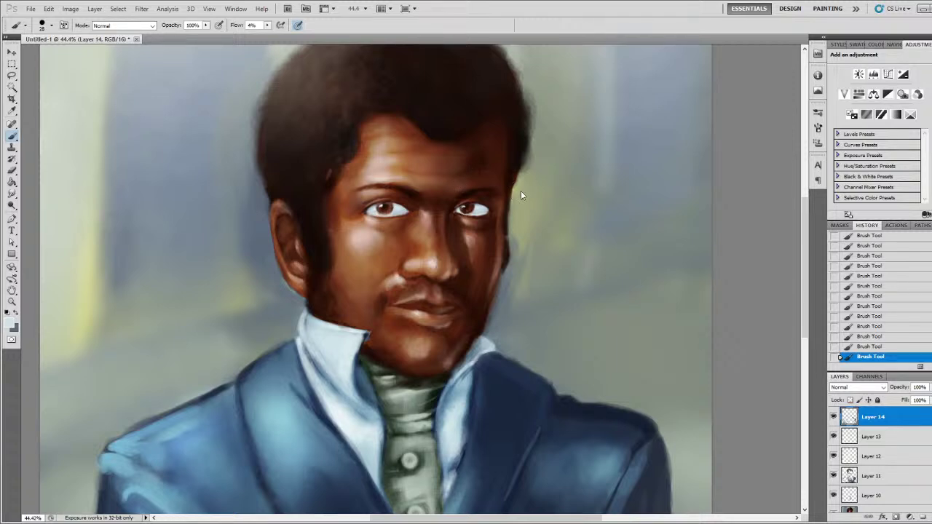
left_click(465, 184, "alt")
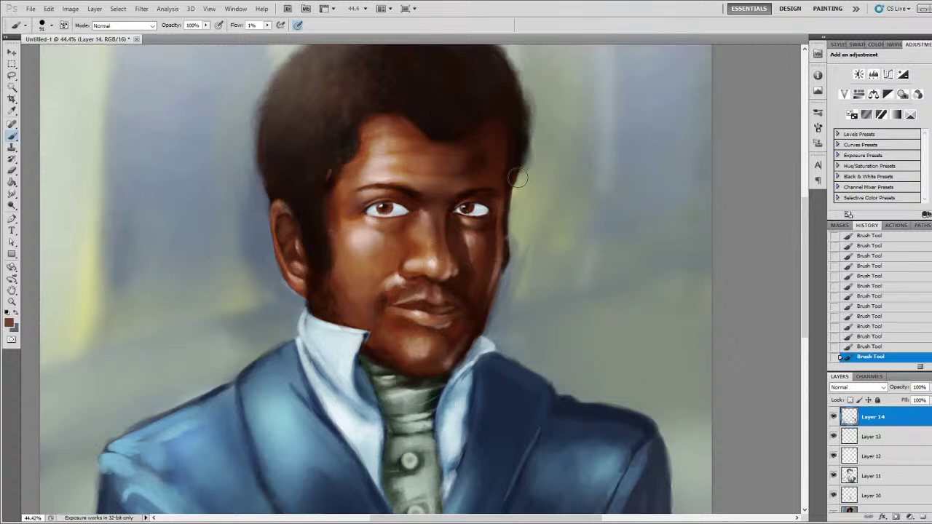
scroll(519, 177, "down", 5)
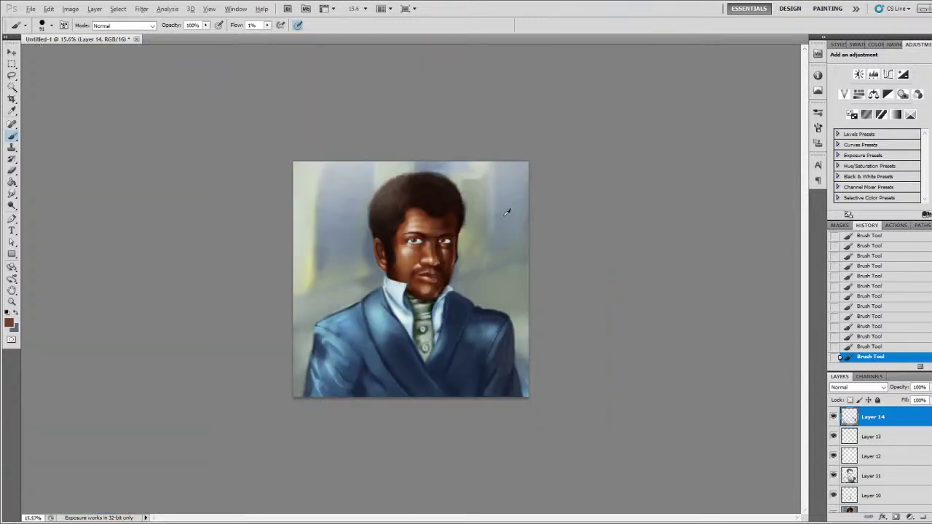
scroll(507, 219, "up", 4)
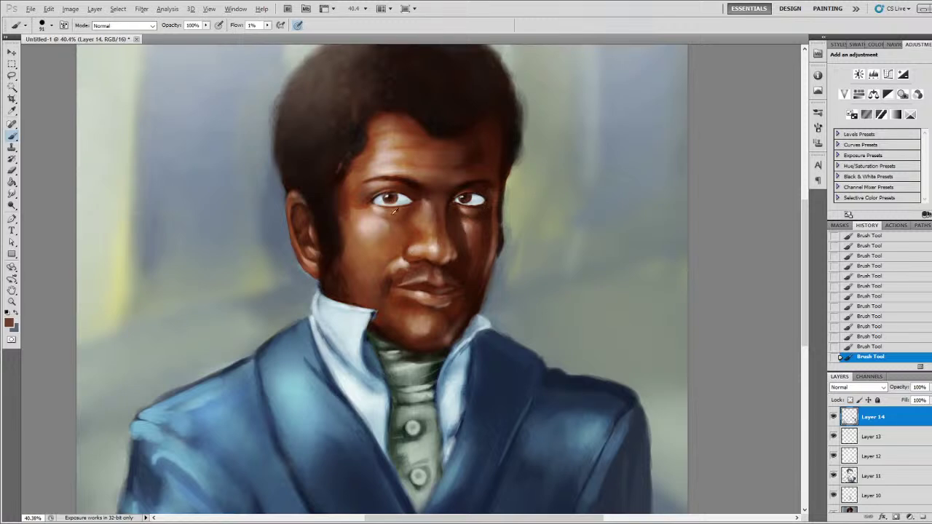
left_click(384, 231, "alt")
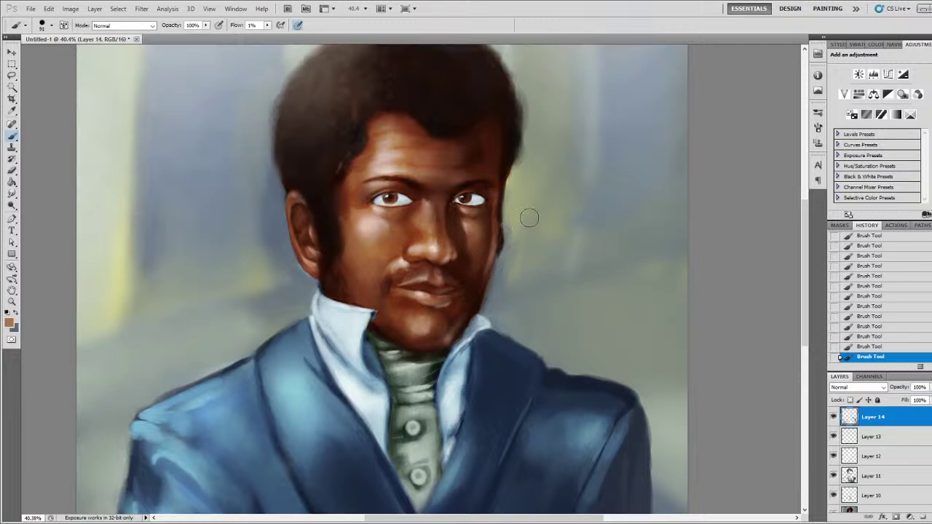
- Build up a soft highlight below the far eye and across the far cheek with sampled brown and pinkish skin tones
left_click(464, 210, "alt")
left_click(477, 210, "alt")
left_click(467, 228, "alt")
left_click(471, 211, "alt")
left_click(485, 233, "alt")
left_click(427, 229, "alt")
left_click_drag(476, 223, 495, 234)
left_click(369, 224, "alt")
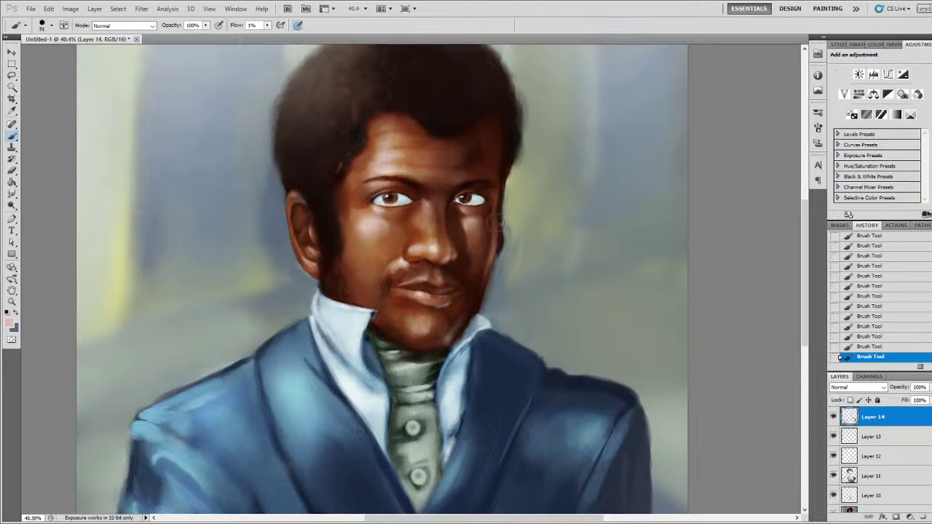
left_click(478, 225, "alt")
left_click(386, 241, "alt")
- Blend the far cheek's highlight into its shadow with sampled mid and dark reddish browns
scroll(591, 161, "down", 5)
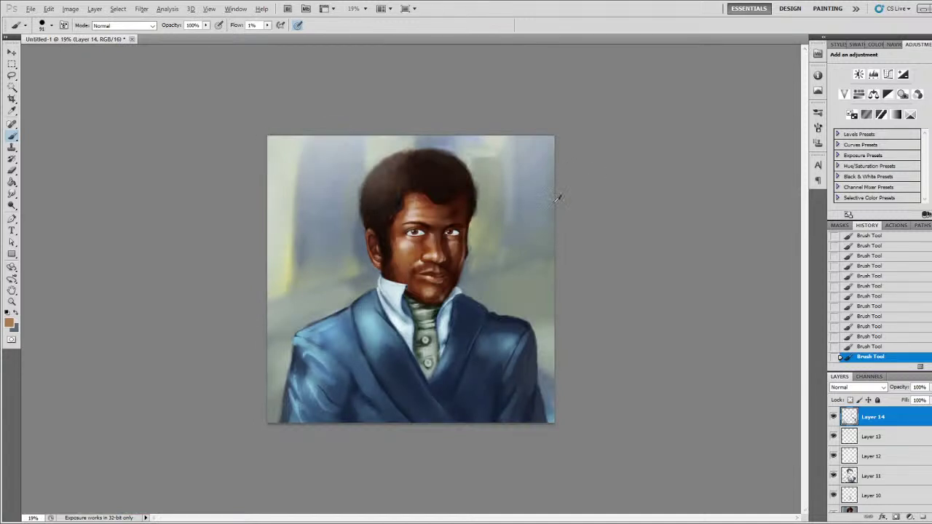
scroll(547, 214, "up", 8)
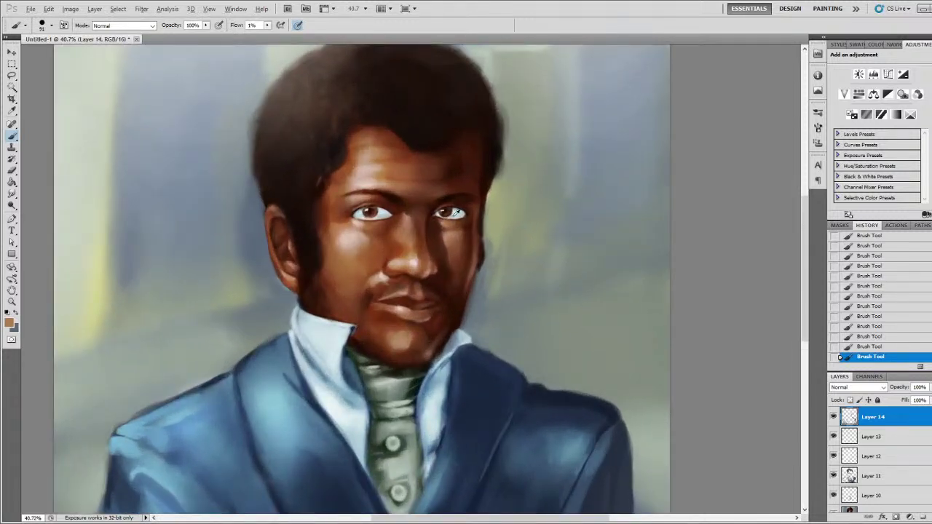
left_click(447, 240, "alt")
mouse_move(441, 229)
left_mouse_down()
mouse_move(486, 226)
mouse_move(456, 238)
mouse_move(453, 266)
mouse_move(442, 227)
mouse_move(546, 189)
mouse_move(443, 226)
mouse_move(453, 237)
mouse_move(481, 232)
mouse_move(452, 232)
left_mouse_up()
left_click(452, 236, "alt")
left_click(470, 232, "alt")
left_click(471, 233, "alt")
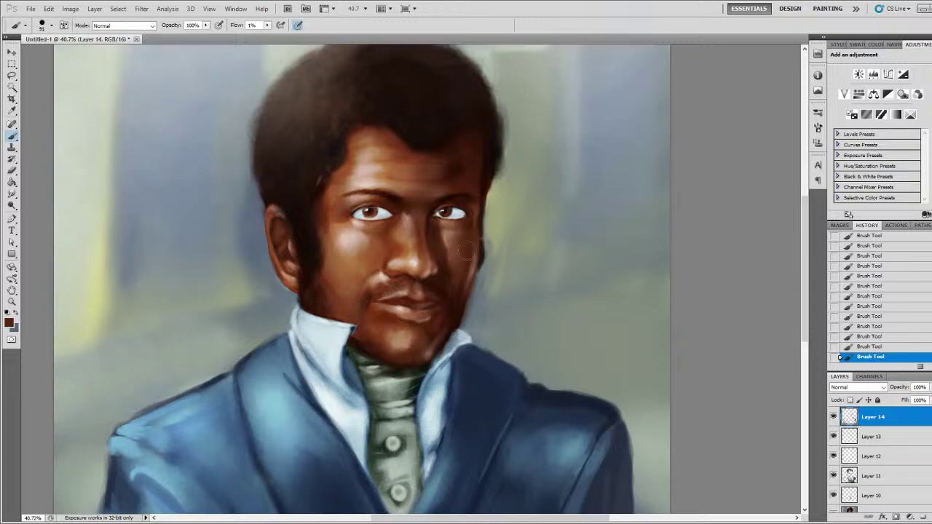
scroll(506, 185, "down", 4)
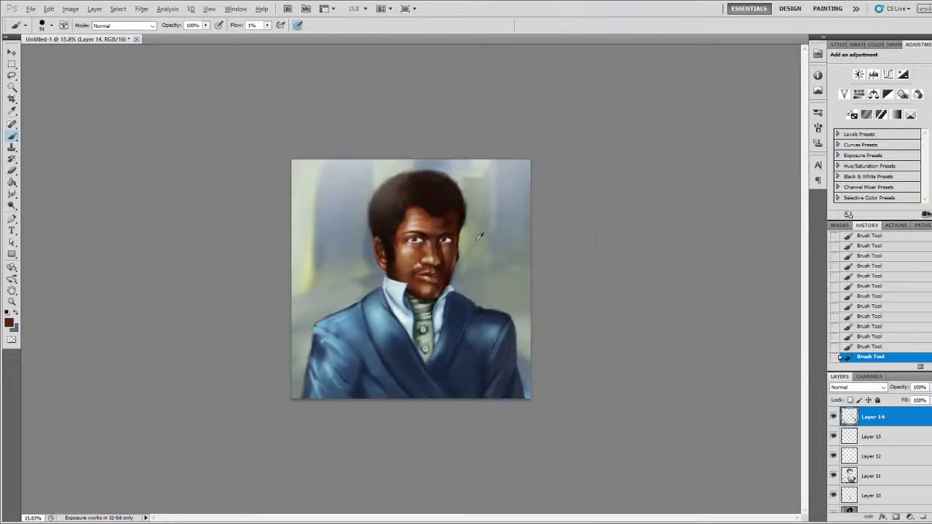
scroll(503, 218, "down", 1)
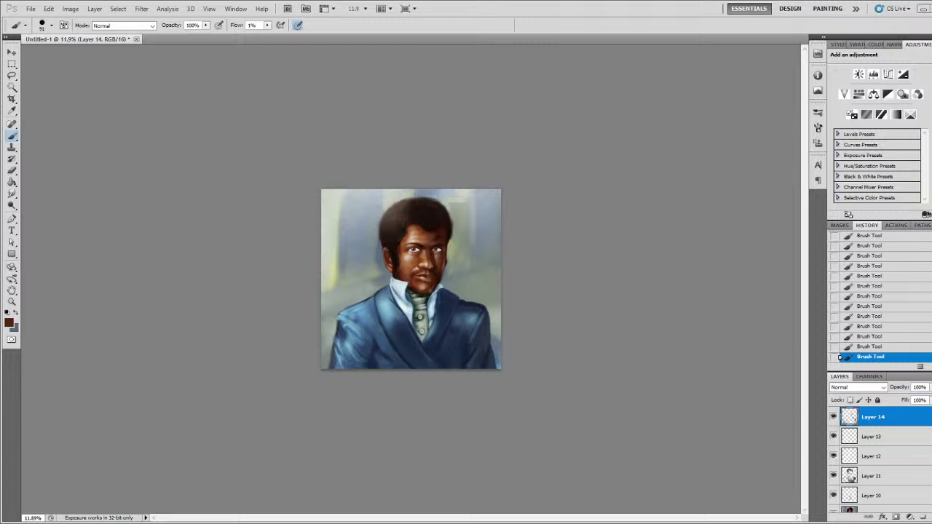
scroll(410, 279, "up", 7)
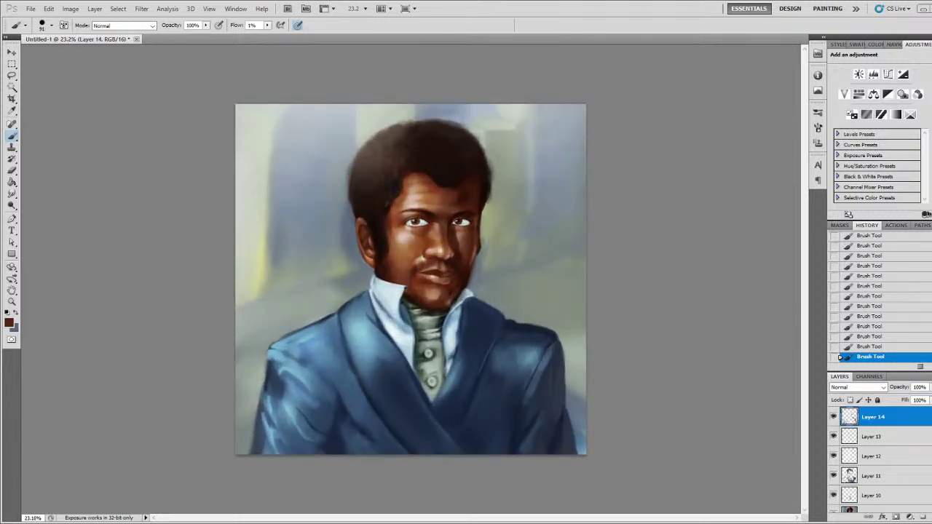
- Add a Gradient Map adjustment above Layer 14 using the violet-to-orange gradient
left_click(913, 502)
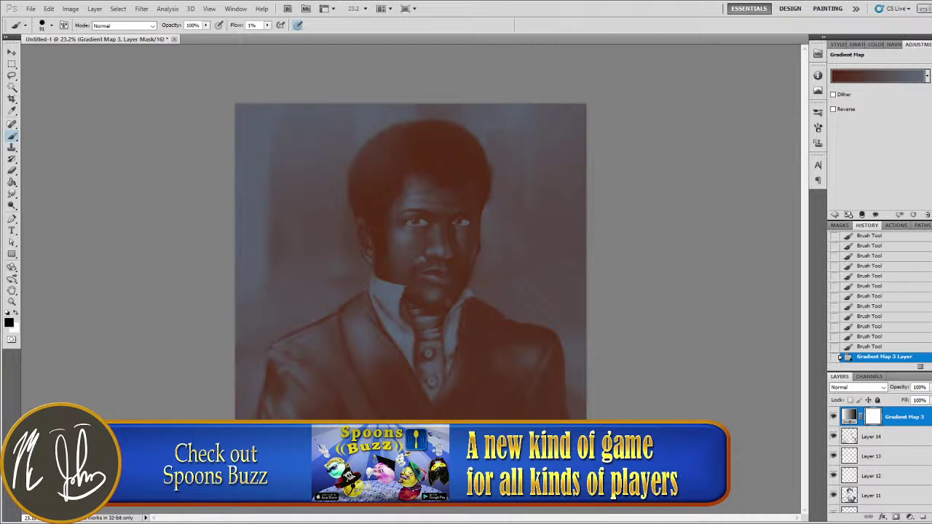
key("i")
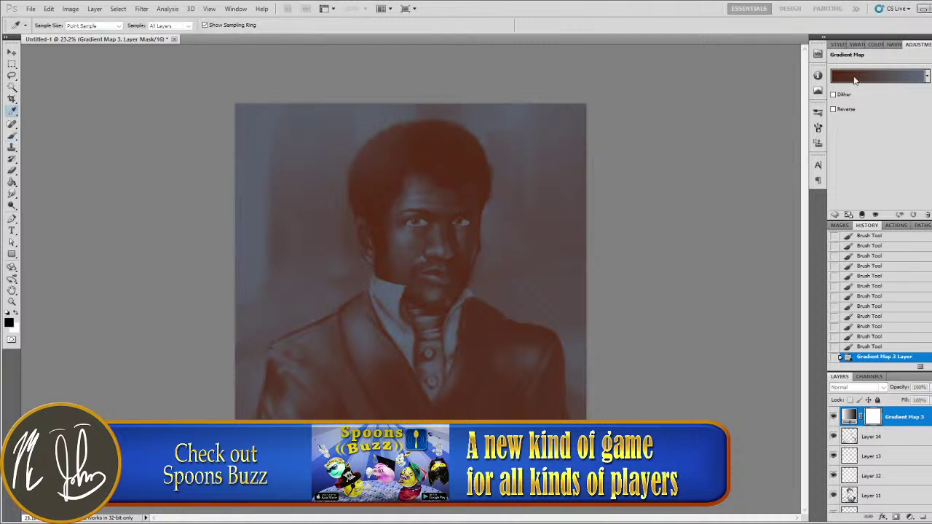
left_click(700, 147)
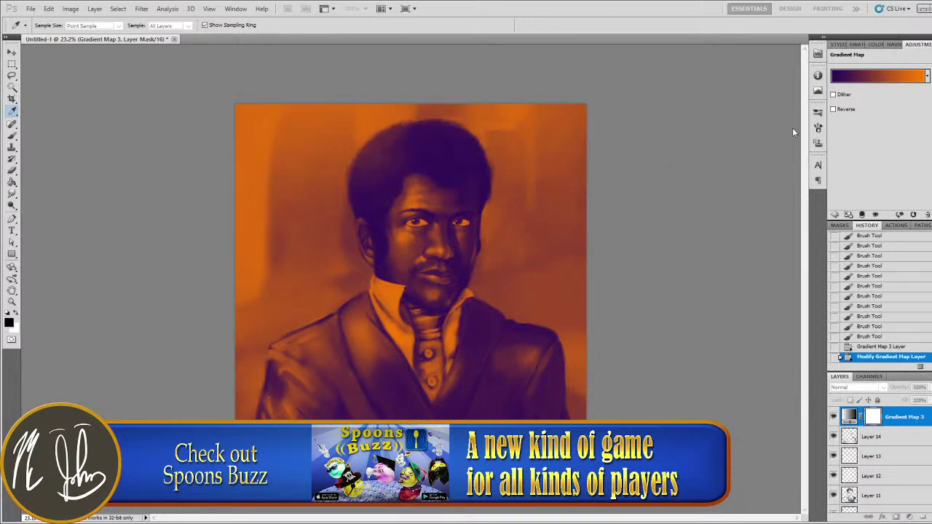
key("b")
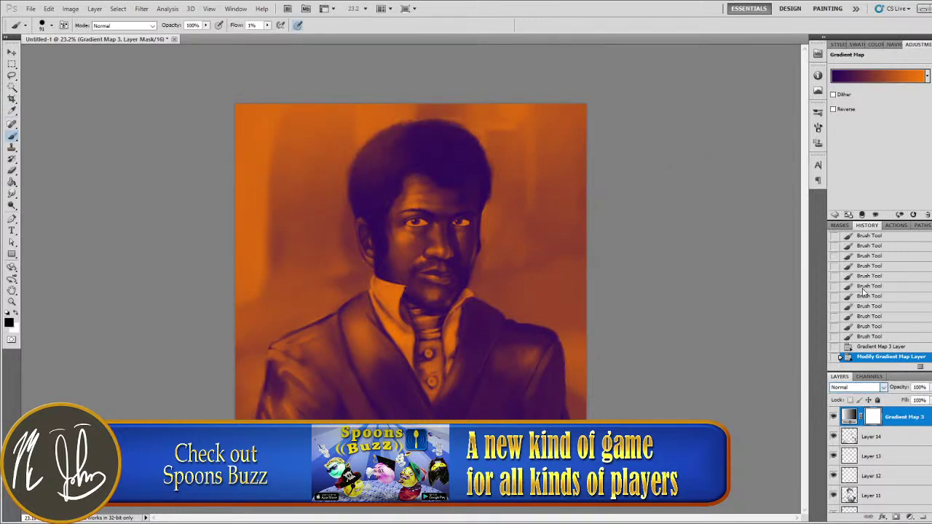
- Set the violet-orange gradient map's blending mode to Color and its fill to 13%
left_click(854, 373)
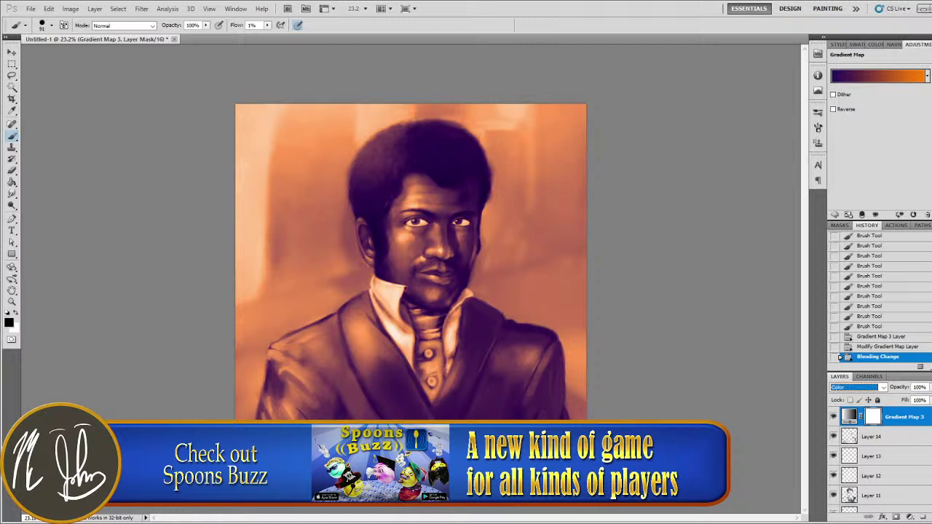
left_click_drag(926, 411, 879, 412)
left_click_drag(881, 410, 886, 411)
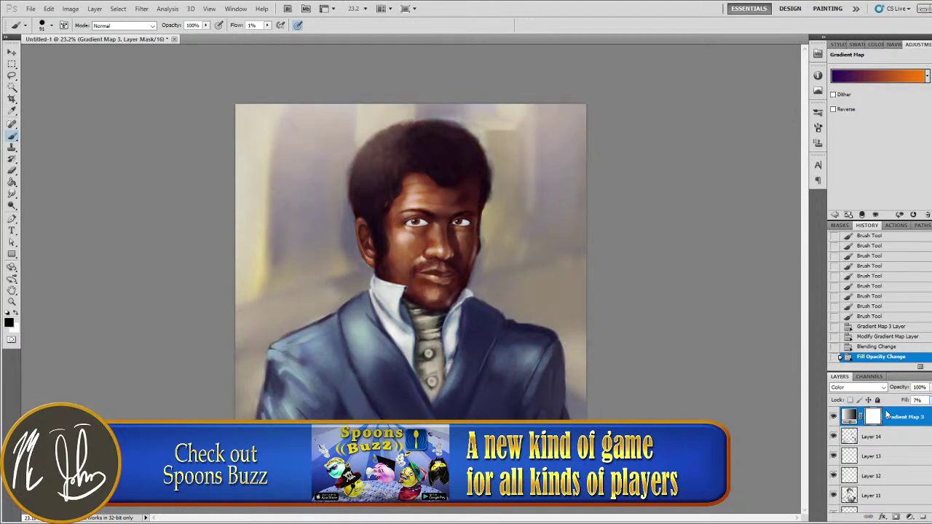
type("13")
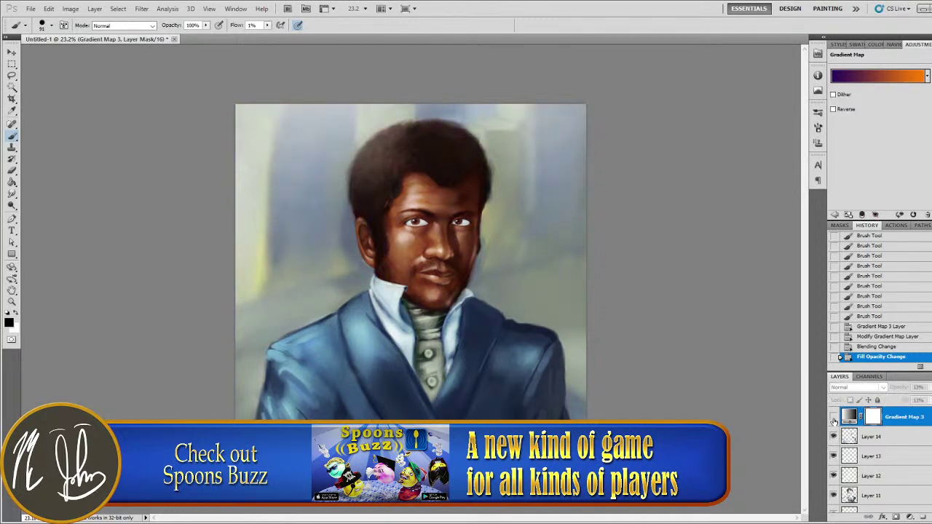
- Compare the portrait with and without the violet-orange gradient map, and leave that layer hidden
left_click(835, 418)
left_click(834, 419)
left_click(834, 418)
left_click(834, 420)
left_click(833, 420)
left_click(834, 419)
left_click(834, 419)
left_click(835, 419)
- Add a second Gradient Map adjustment on top, recolouring the violet-orange gradient to run from deep blue to pale yellow
left_click(910, 515)
left_click(916, 499)
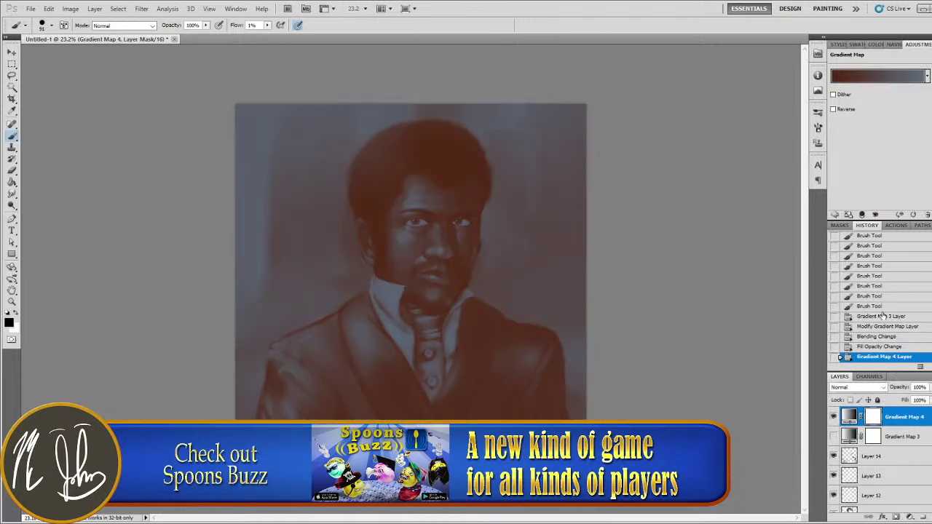
key("i")
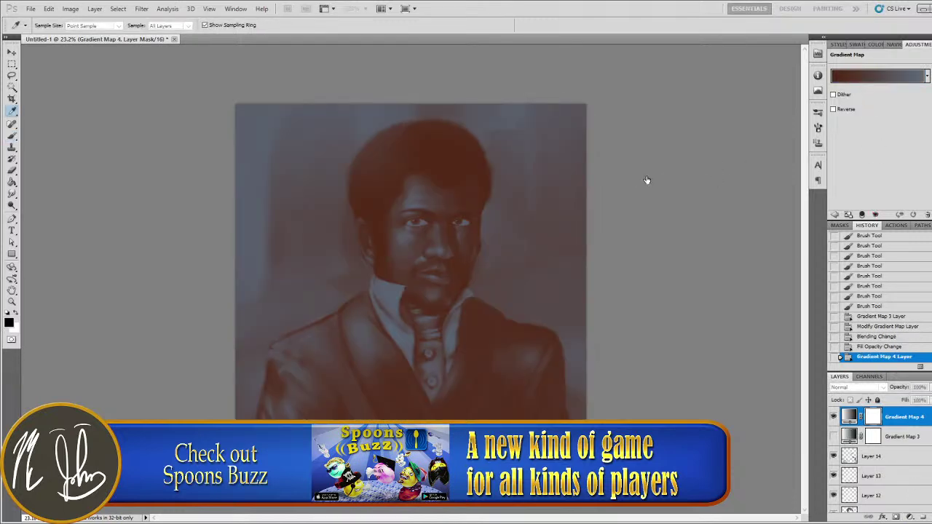
left_click(695, 143)
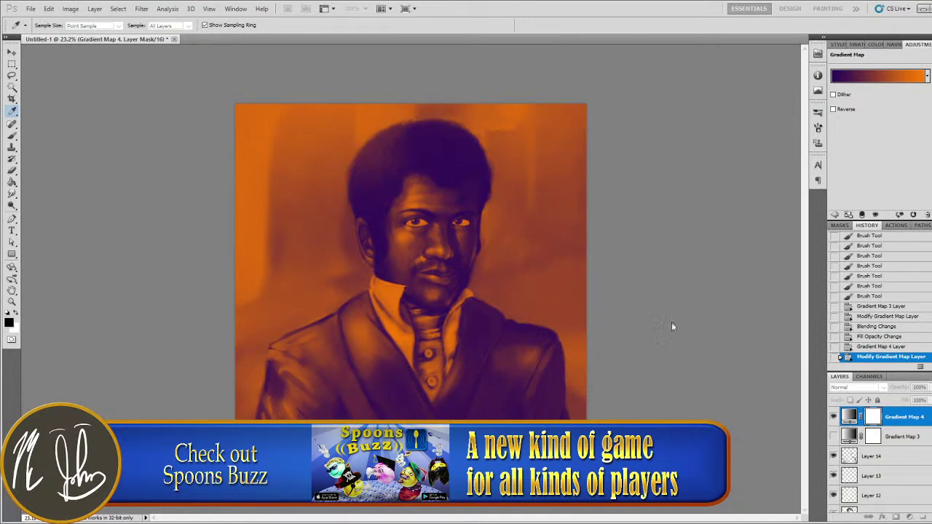
left_click(613, 134)
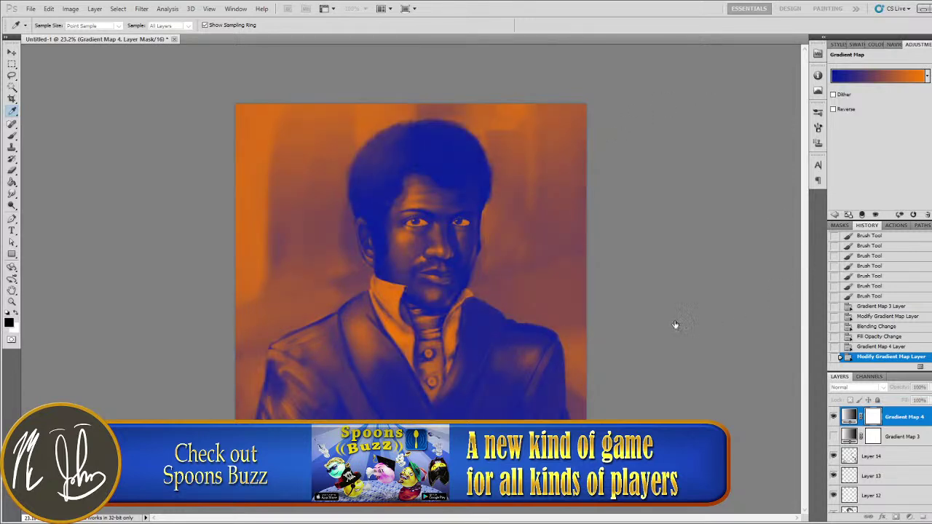
left_click(625, 194)
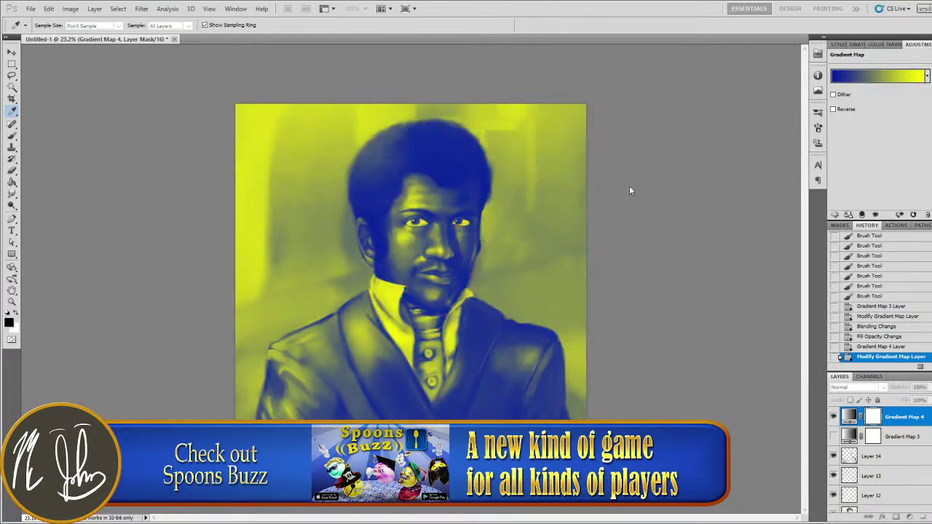
left_click(530, 76)
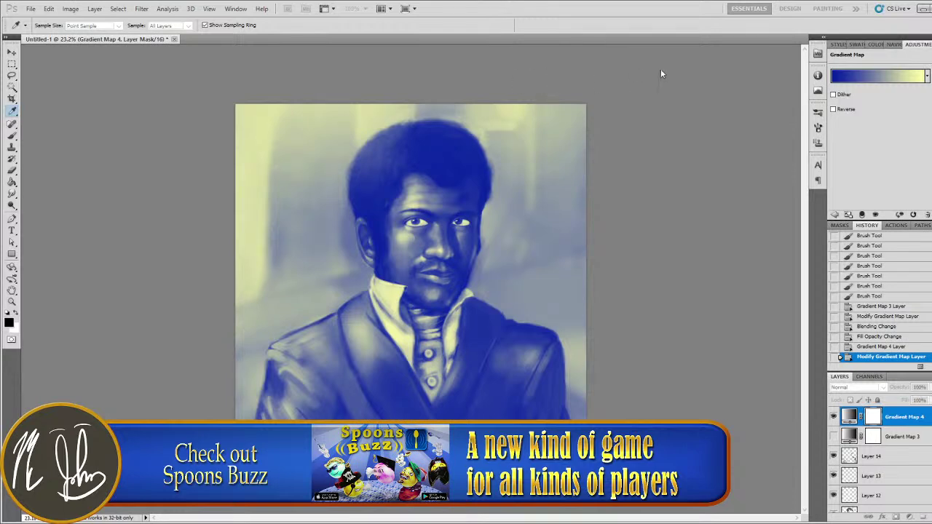
key("b")
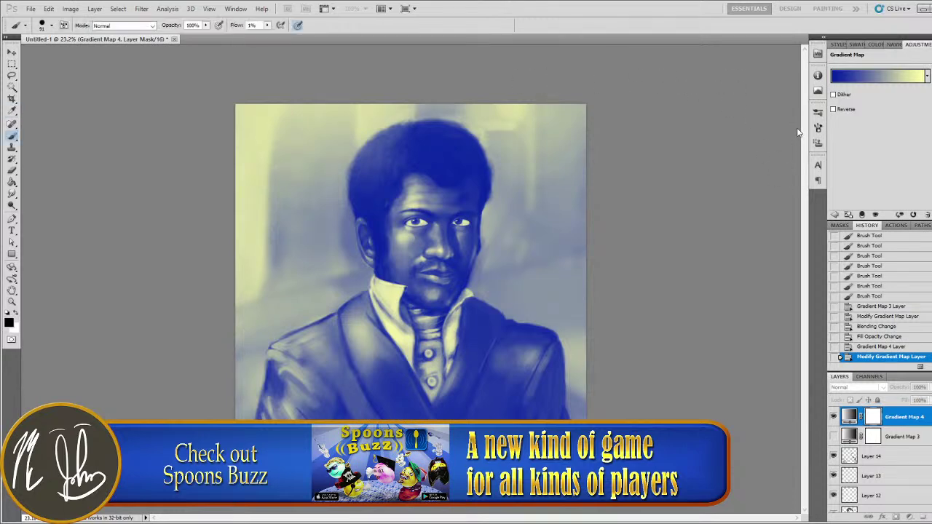
- Set the blue-yellow gradient map's blending mode to Color and its fill to 16%
left_click(871, 388)
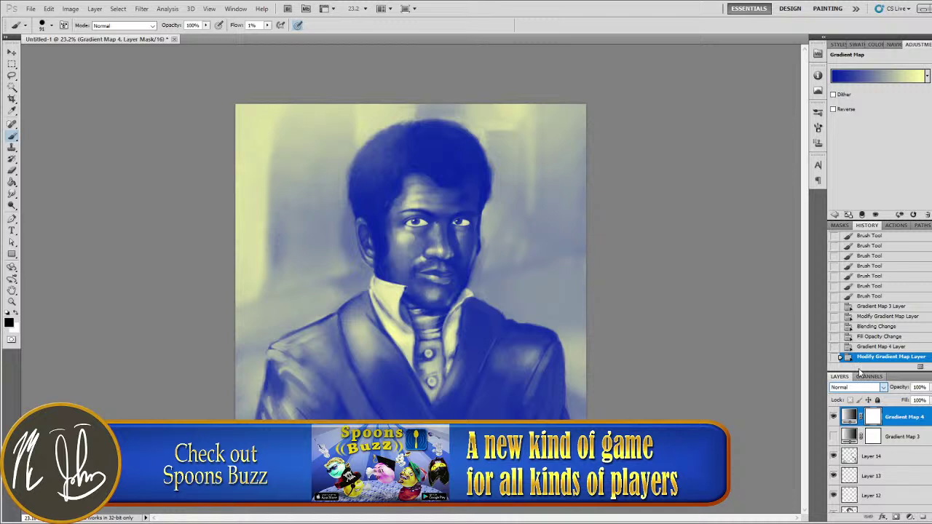
left_click(859, 369)
left_click(929, 400)
left_click_drag(918, 411, 892, 412)
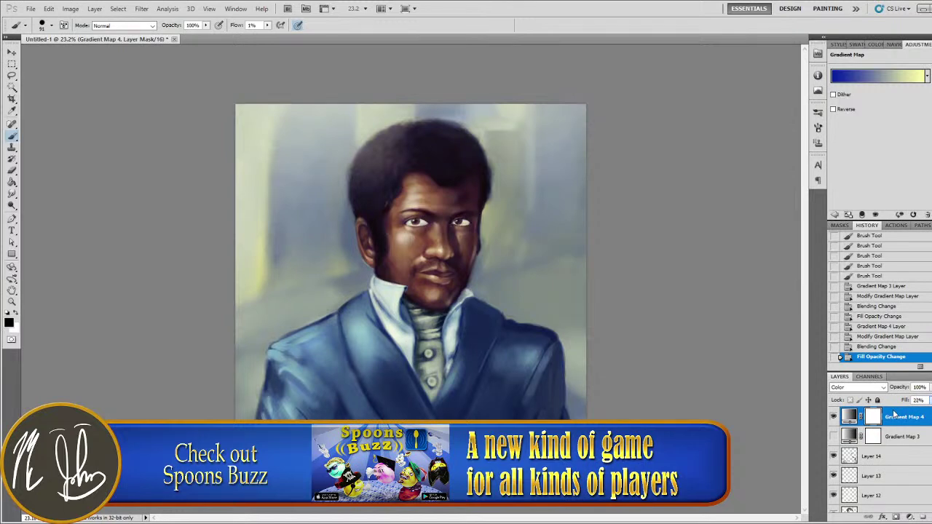
key("Down")
mouse_move(893, 412)
left_mouse_down()
mouse_move(880, 411)
mouse_move(888, 411)
left_mouse_up()
double_click(585, 9)
double_click(289, 5)
left_click_drag(925, 412, 917, 413)
left_click(905, 425)
- Add a Gradient fill layer on top with a diagonal gradient from orange at the upper left to violet at the lower right
left_click(908, 517)
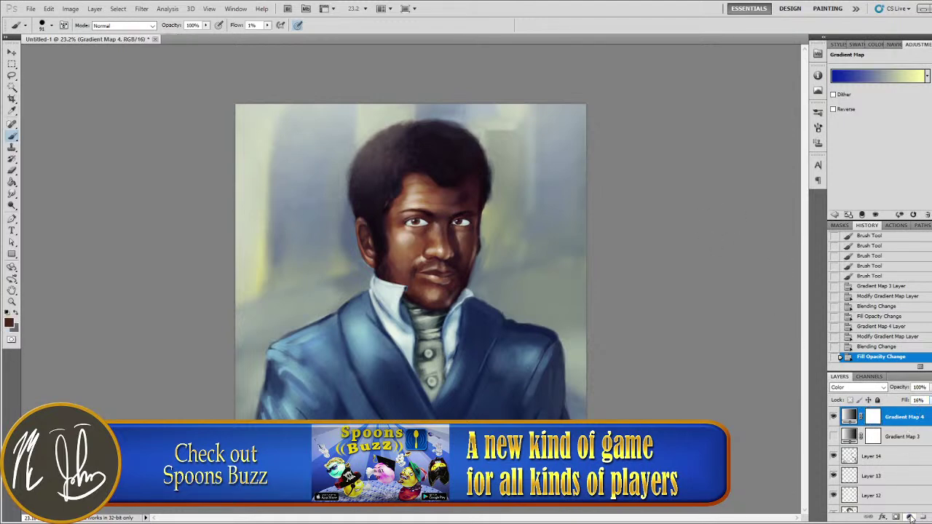
left_click(899, 319)
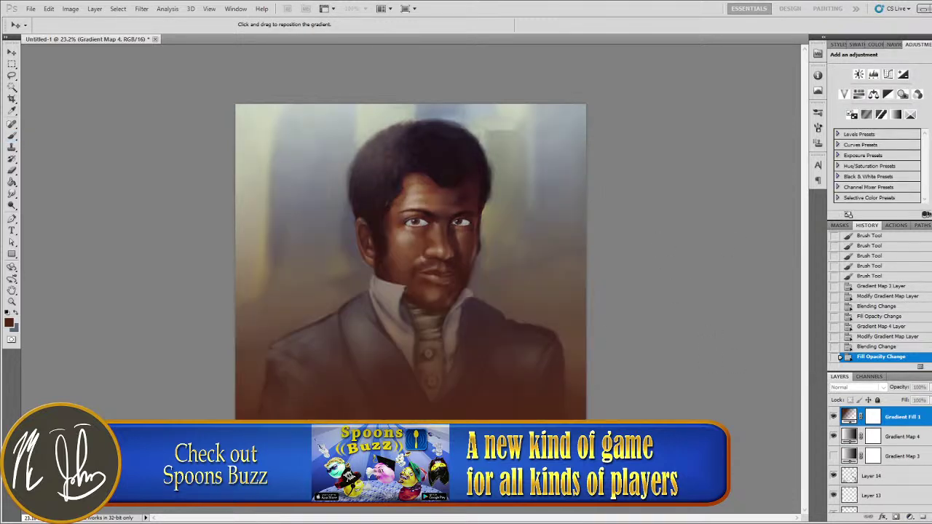
key("i")
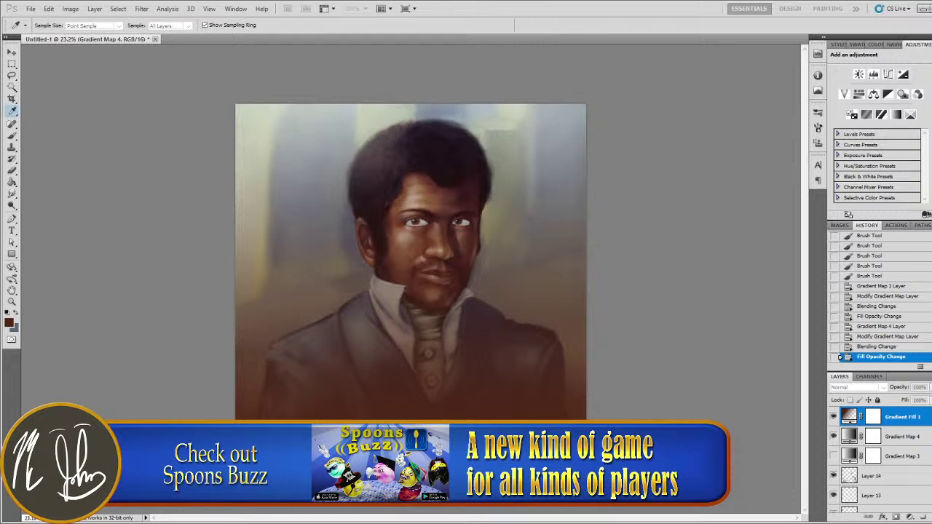
key("Return")
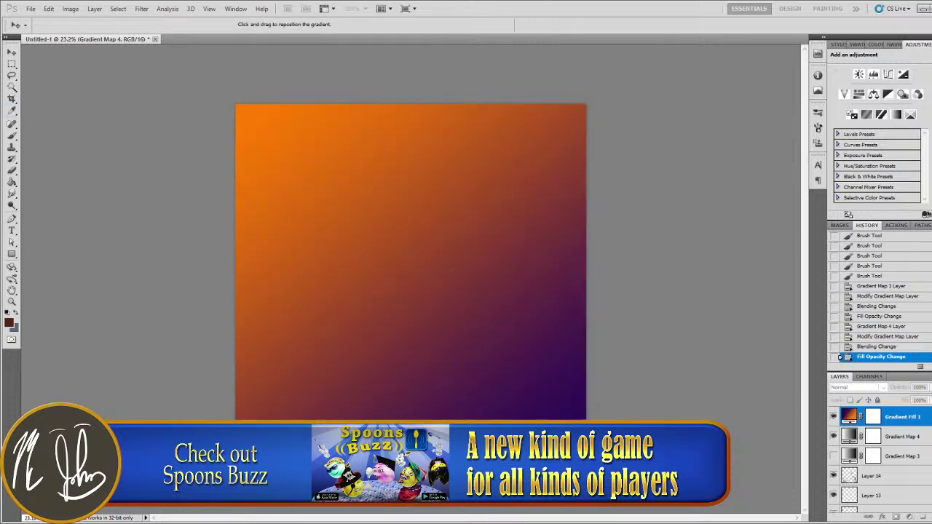
key("Return")
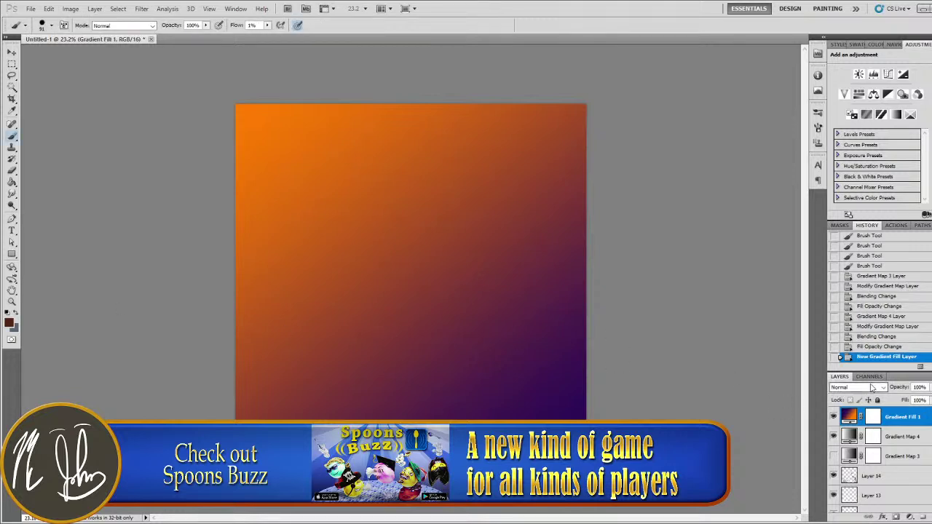
- Set the orange-violet gradient fill's blending mode to Overlay and its fill to 20%
left_click(856, 248)
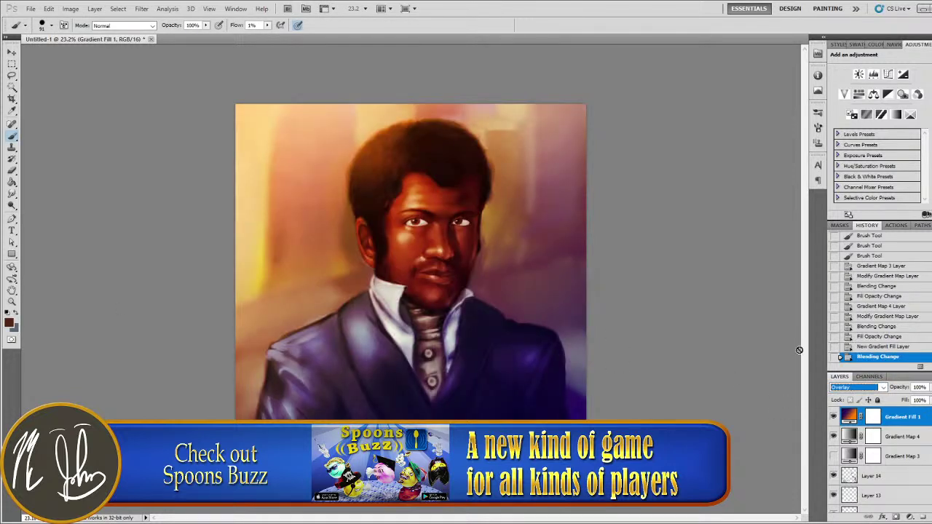
left_click(931, 399)
left_click_drag(930, 409, 892, 412)
left_click(887, 418)
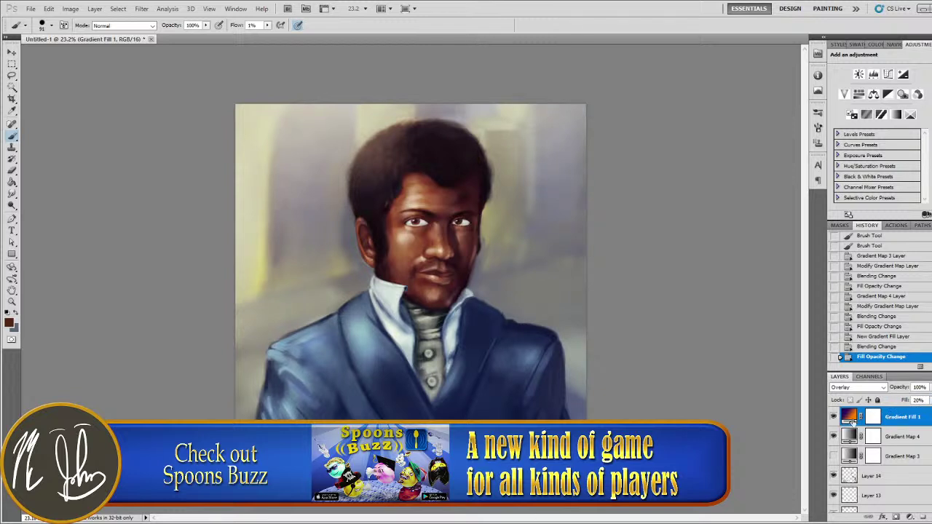
- Compare the portrait's colours with and without the orange-violet gradient fill layer
left_click(834, 417)
left_click(834, 417)
left_click(834, 416)
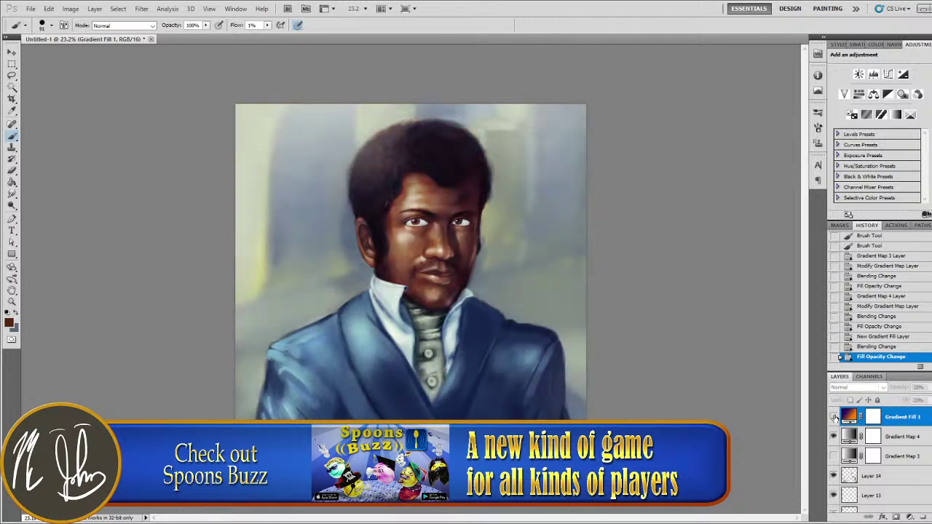
left_click(835, 416)
left_click(834, 416)
left_click(834, 417)
left_click(835, 416)
left_click(834, 416)
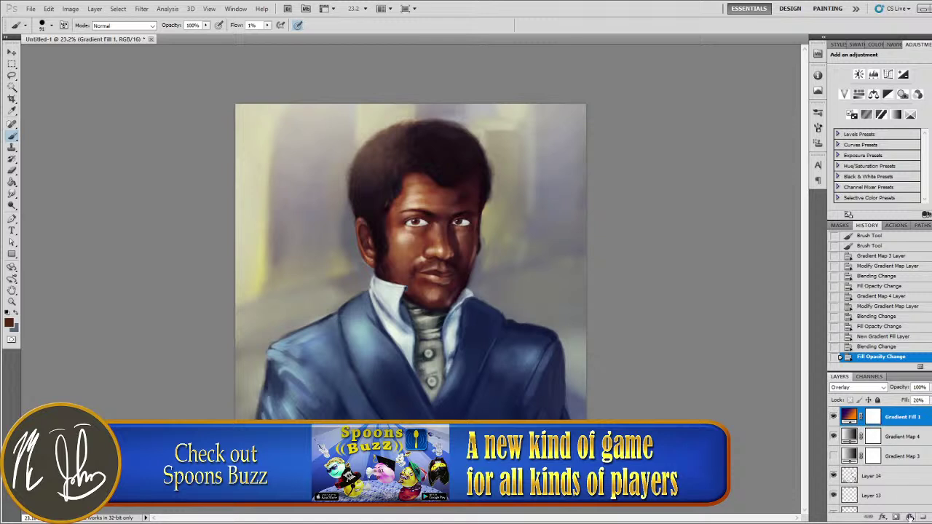
- Add another Gradient fill layer with a slanted white band down the centre fading to black on both sides
left_click(901, 322)
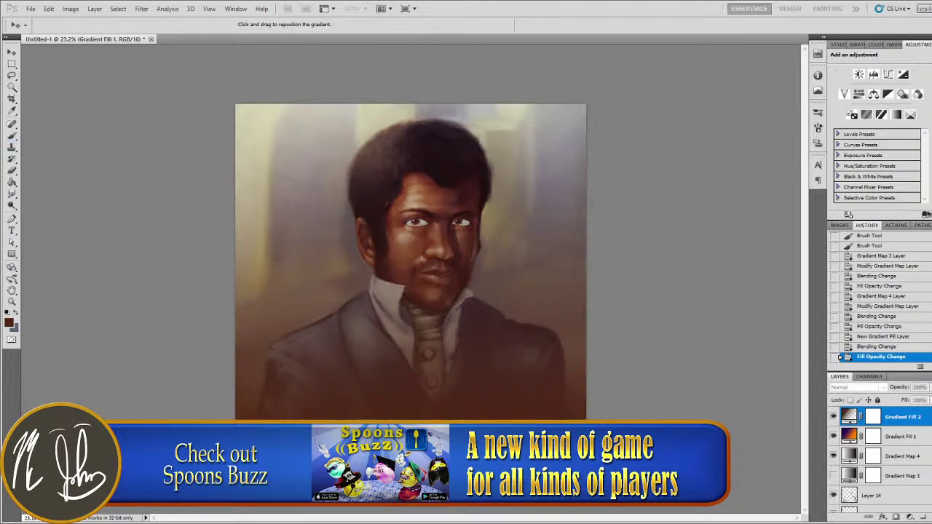
key("i")
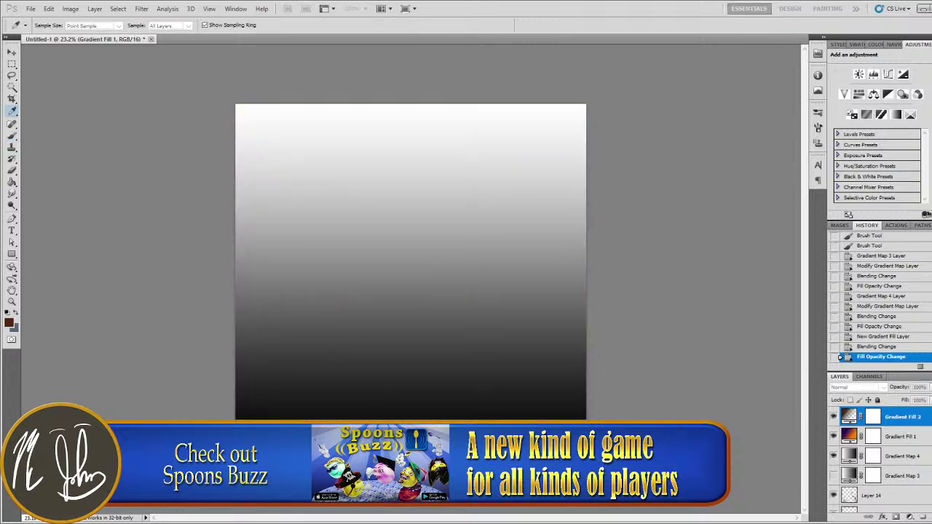
key("Return")
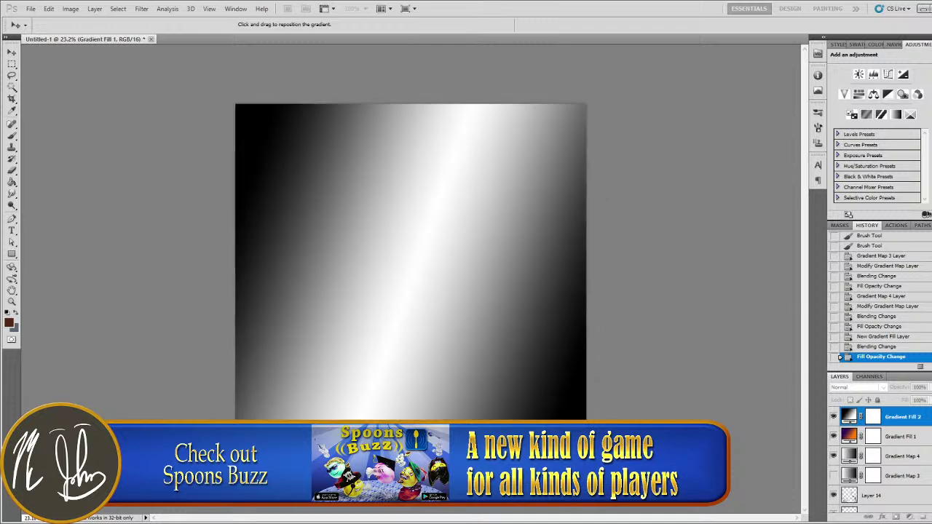
key("Return")
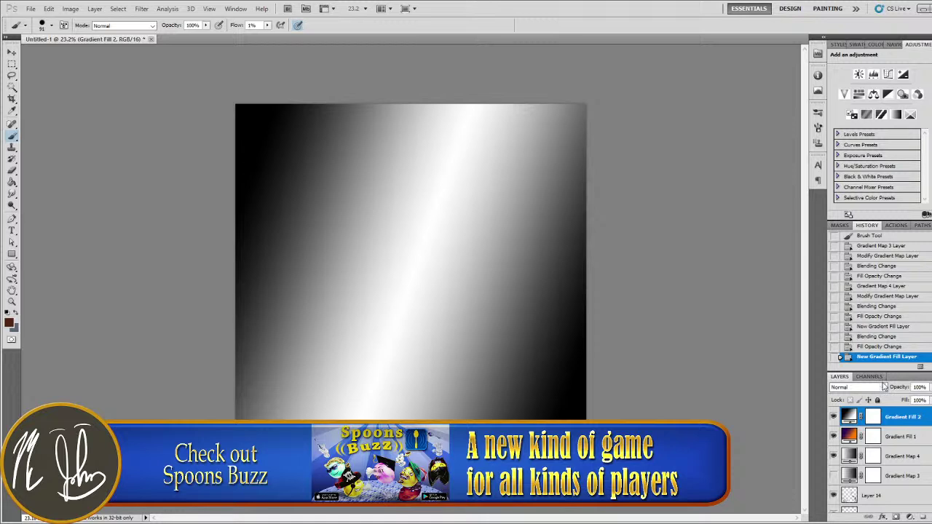
- Set the black-and-white gradient fill's blending mode to Overlay and its fill to 38%
left_click(864, 251)
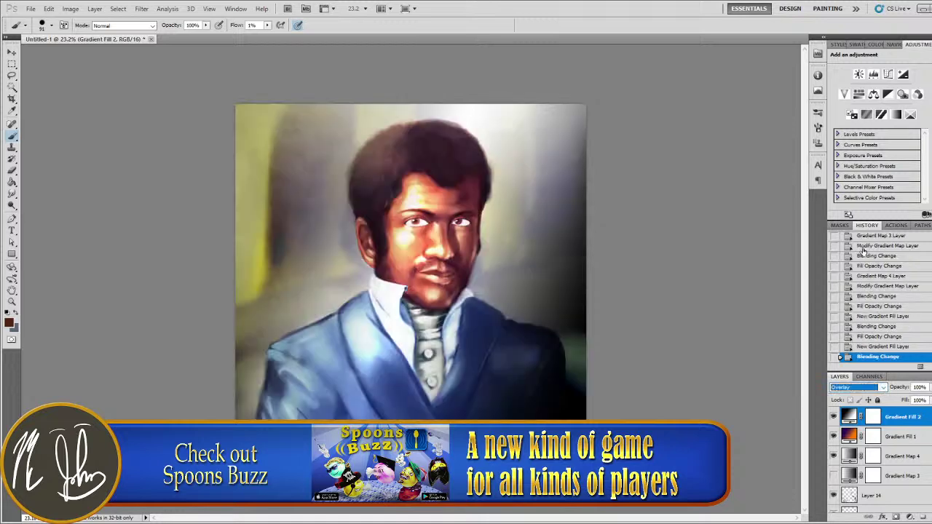
left_click(929, 401)
left_click(915, 407)
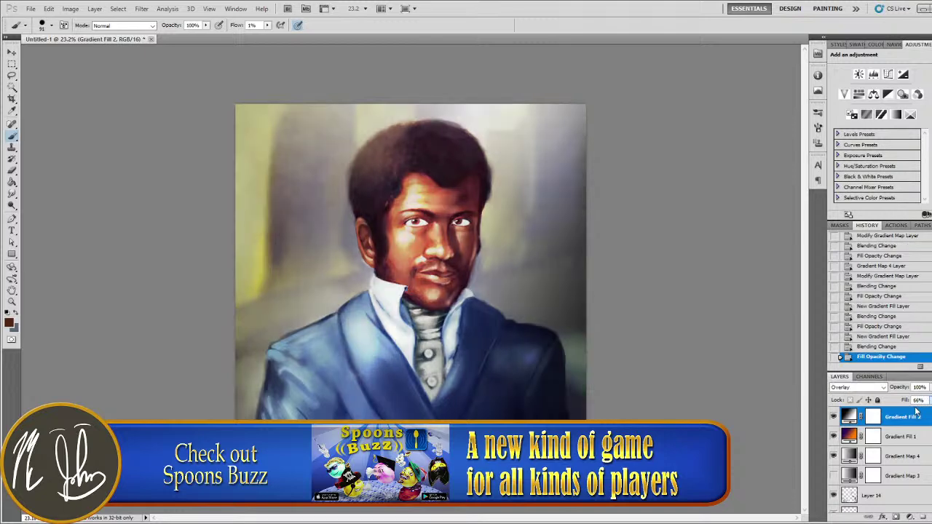
left_click_drag(903, 410, 903, 415)
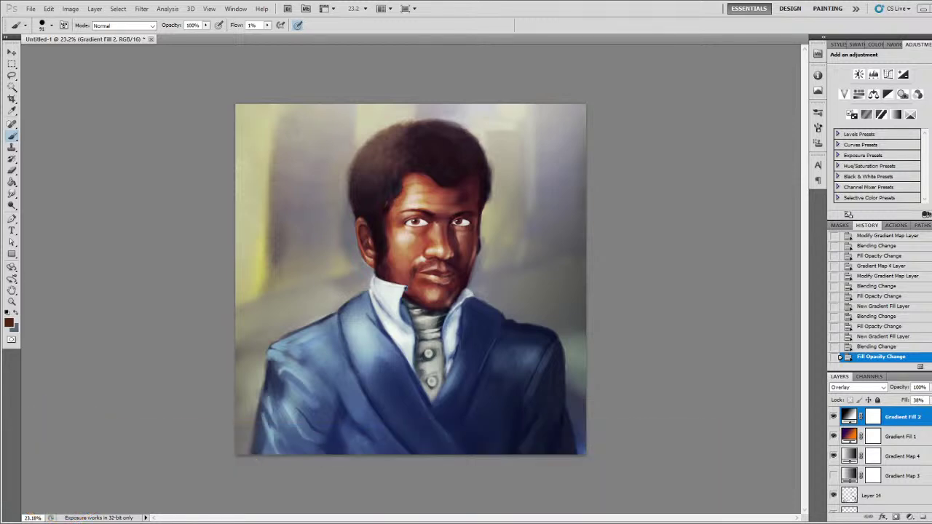
- Compare the portrait with and without the black-and-white gradient fill, and reduce that layer's fill to 27%
left_click(833, 417)
left_click(834, 418)
left_click(833, 417)
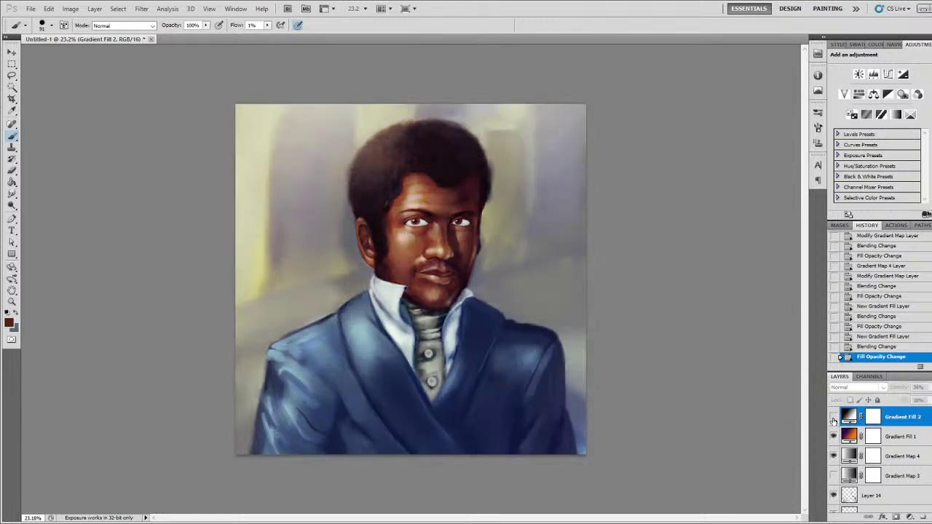
left_click(832, 417)
left_click(833, 417)
left_click(833, 417)
left_click(929, 399)
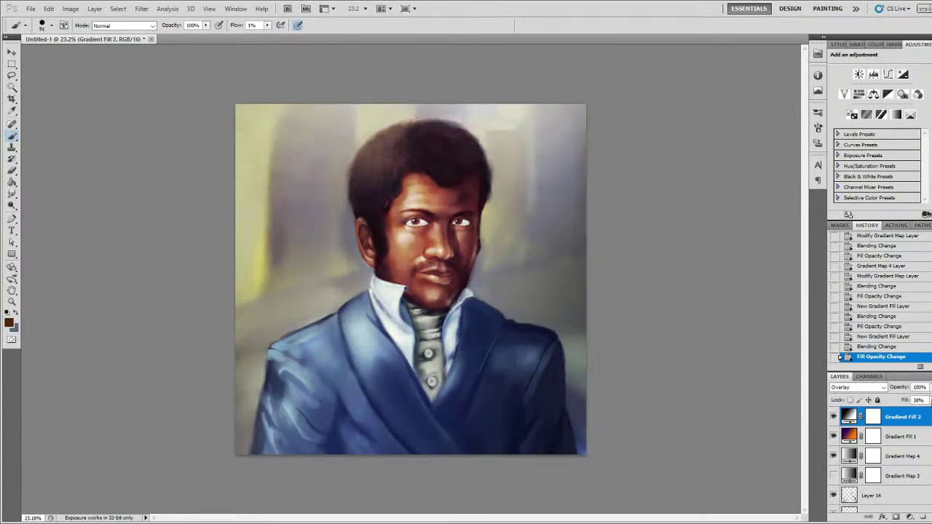
left_click(922, 410)
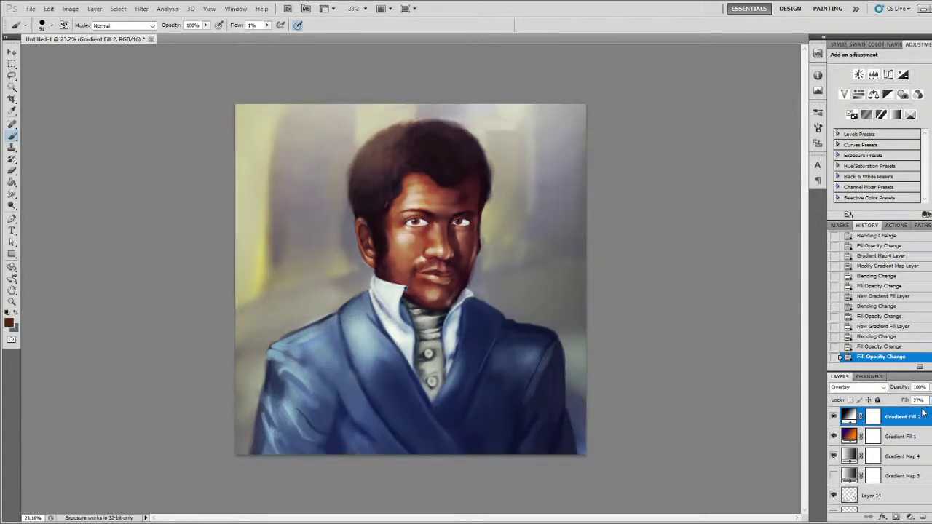